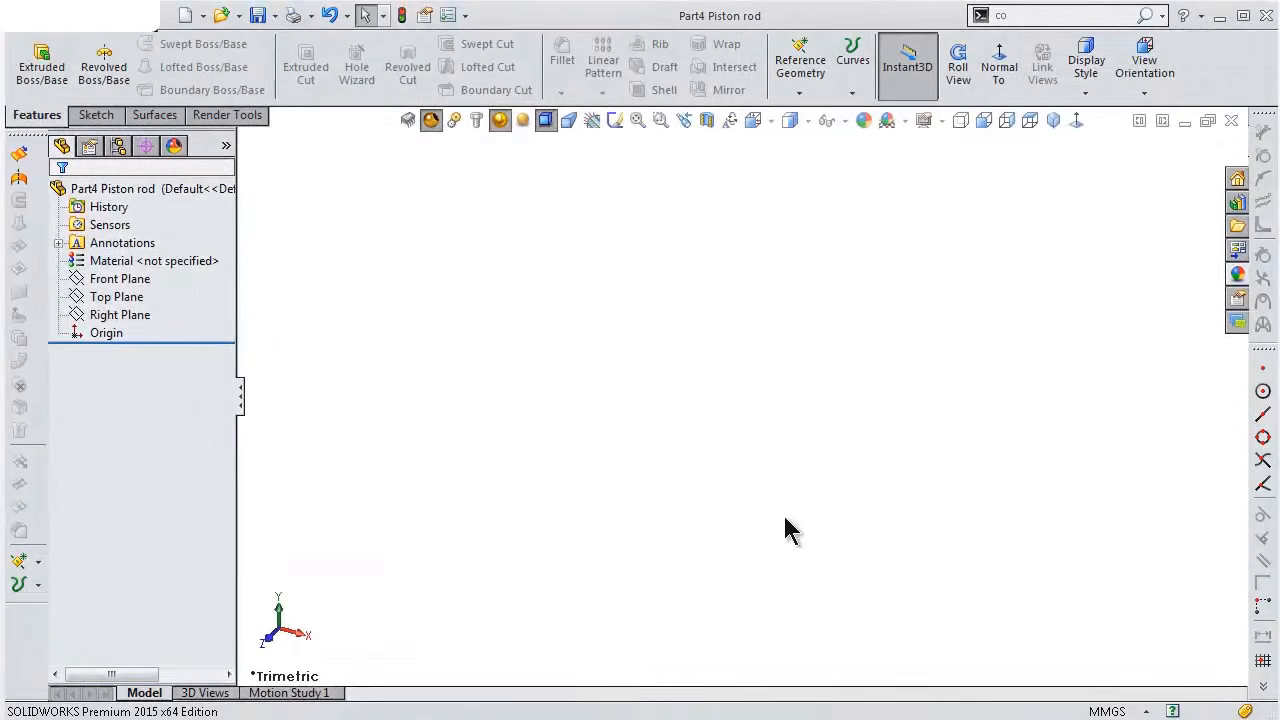
# Start a sketch on the Front Plane and draw a vertical centerline about 127 mm long upward from the origin
pyautogui.click(112, 278)
pyautogui.click(138, 251)
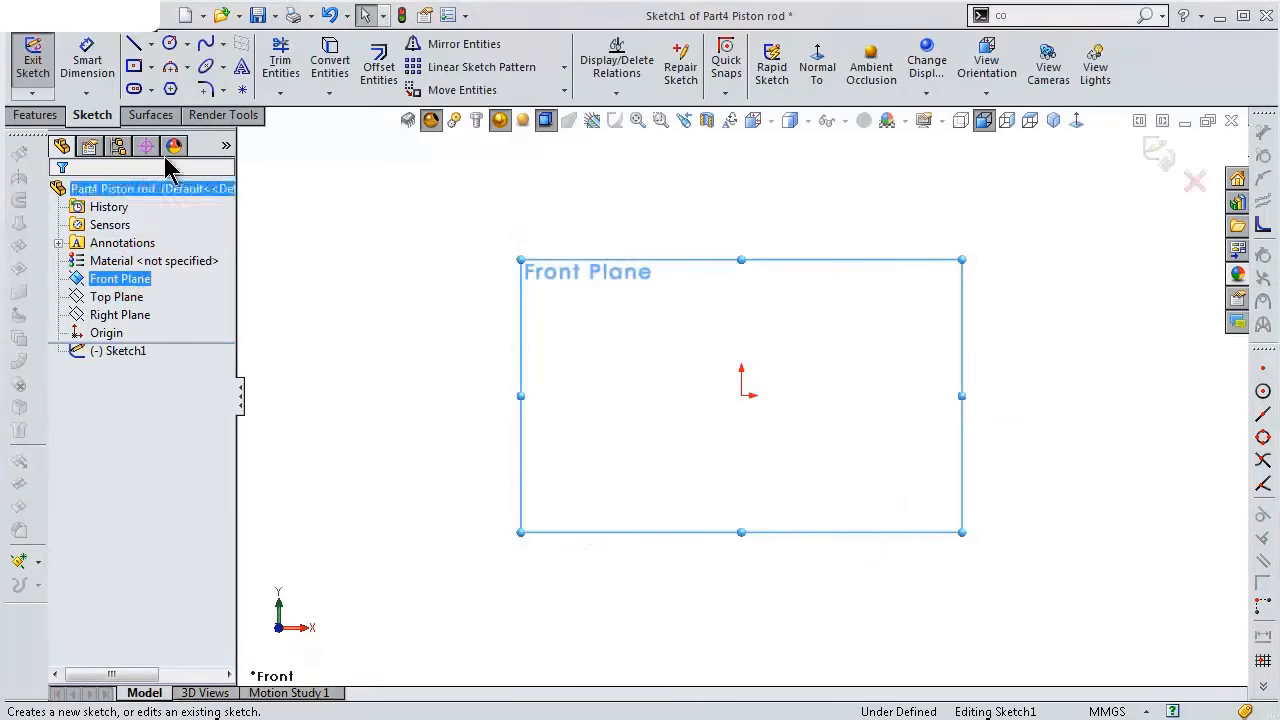
pyautogui.click(151, 44)
pyautogui.click(163, 87)
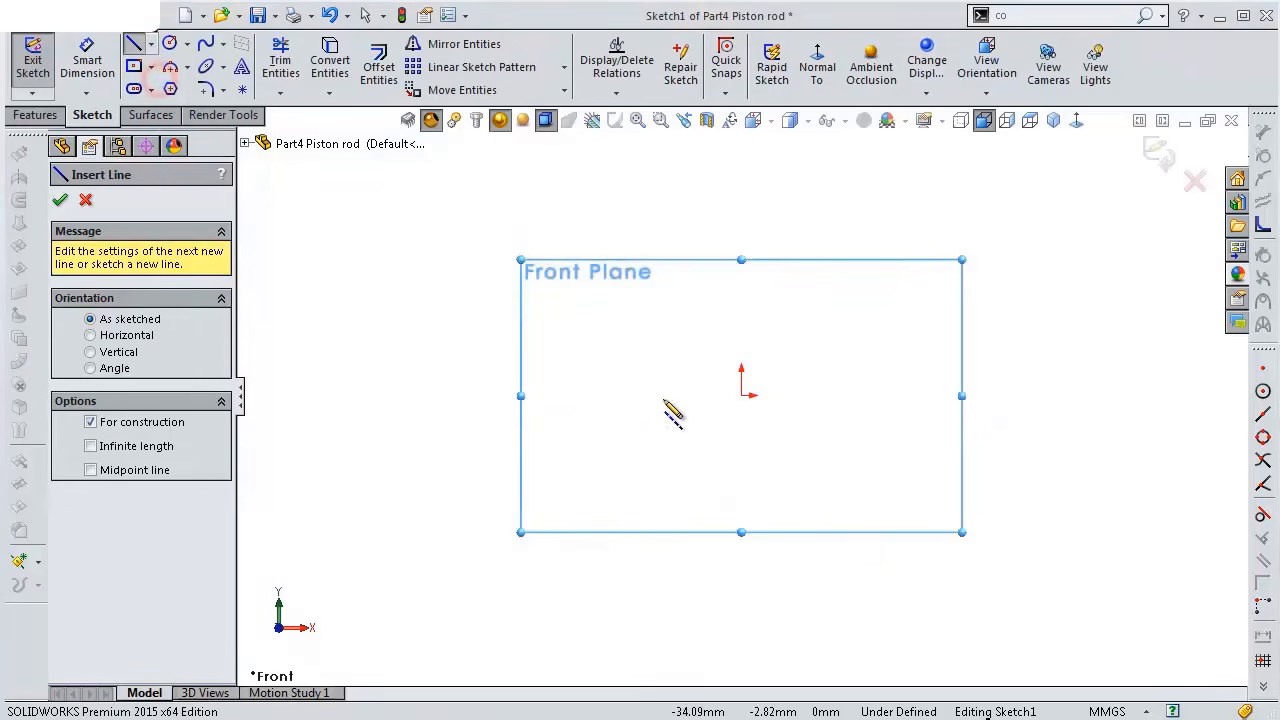
pyautogui.click(741, 395)
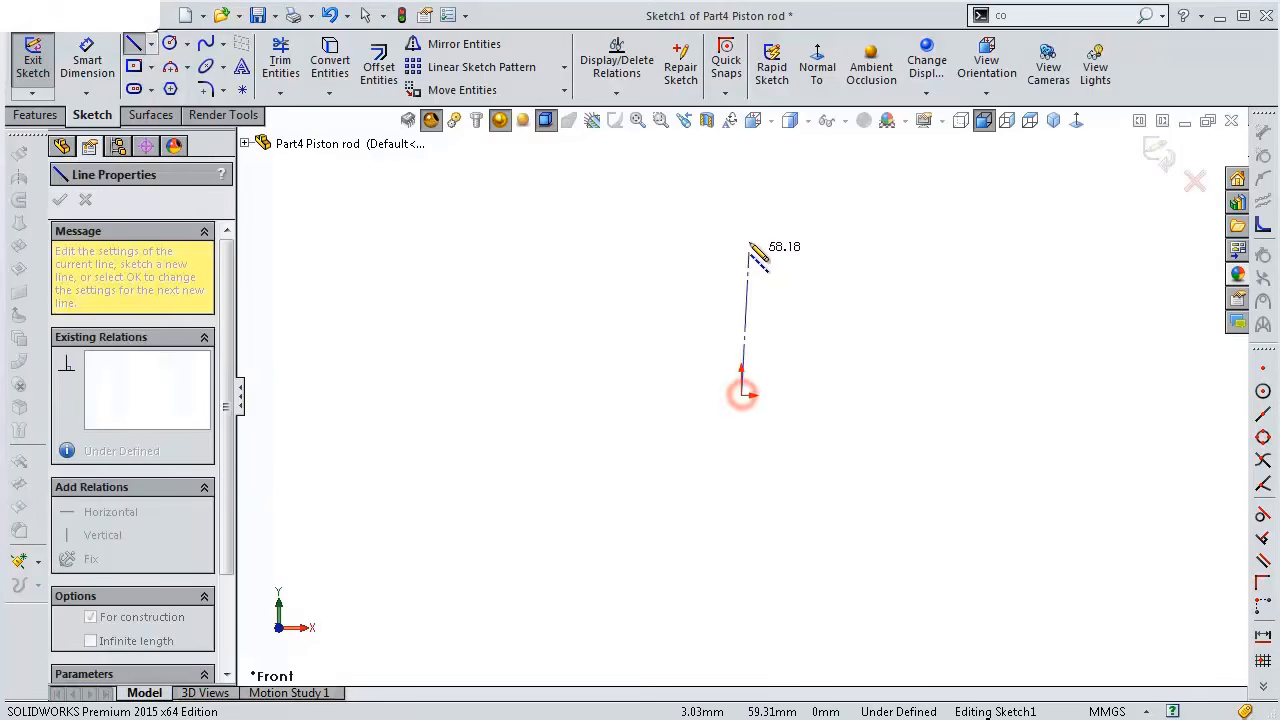
pyautogui.click(741, 213)
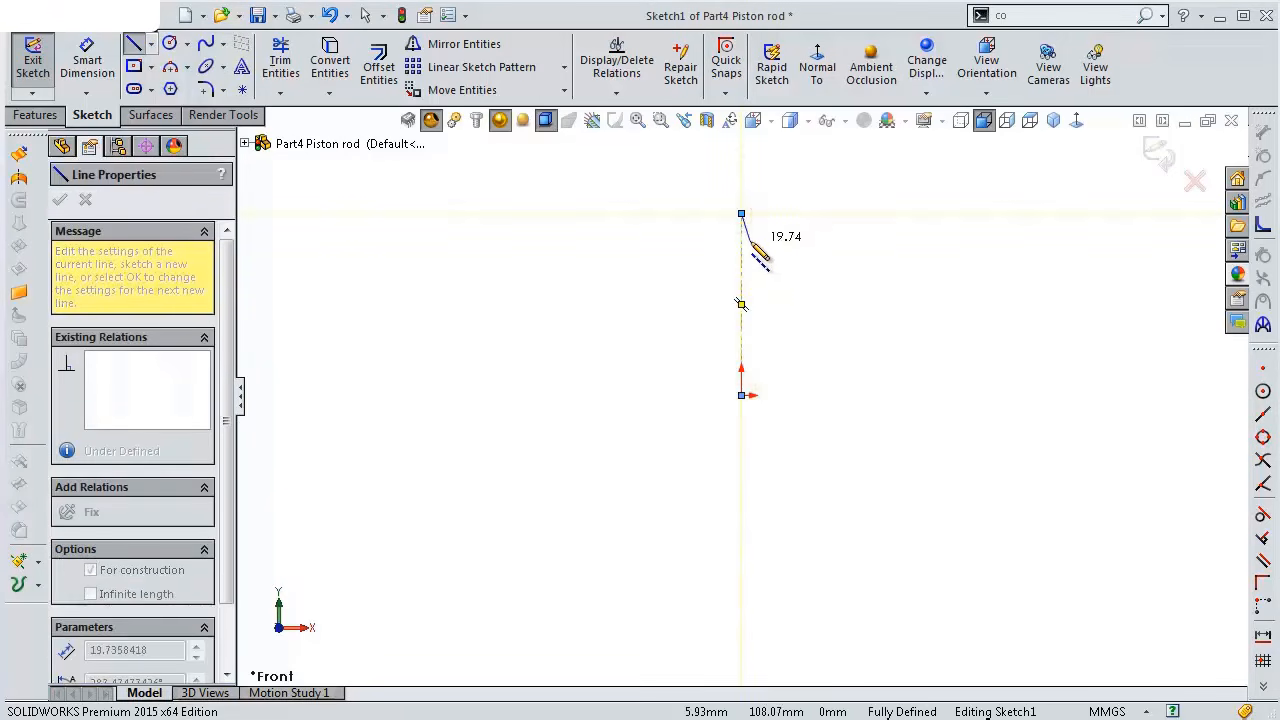
# Dimension the vertical centerline's length and set it to 136 mm
pyautogui.rightClick(748, 237)
pyautogui.click(805, 262)
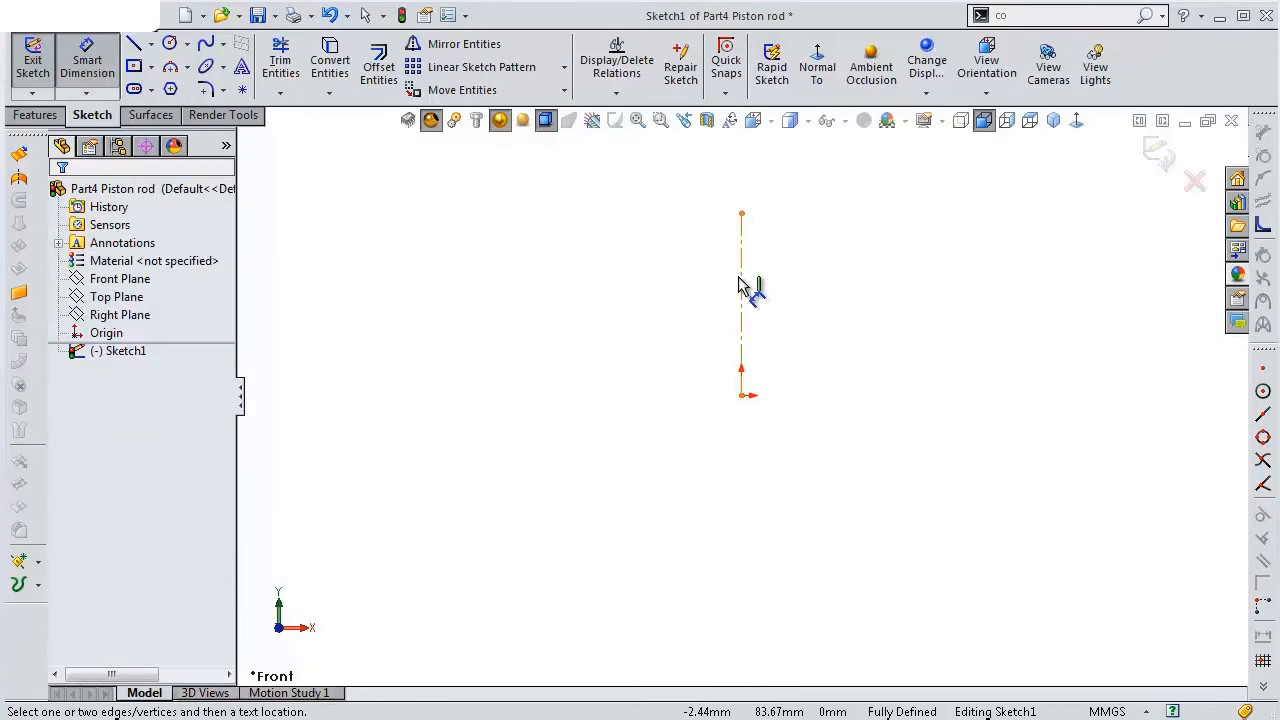
pyautogui.click(742, 287)
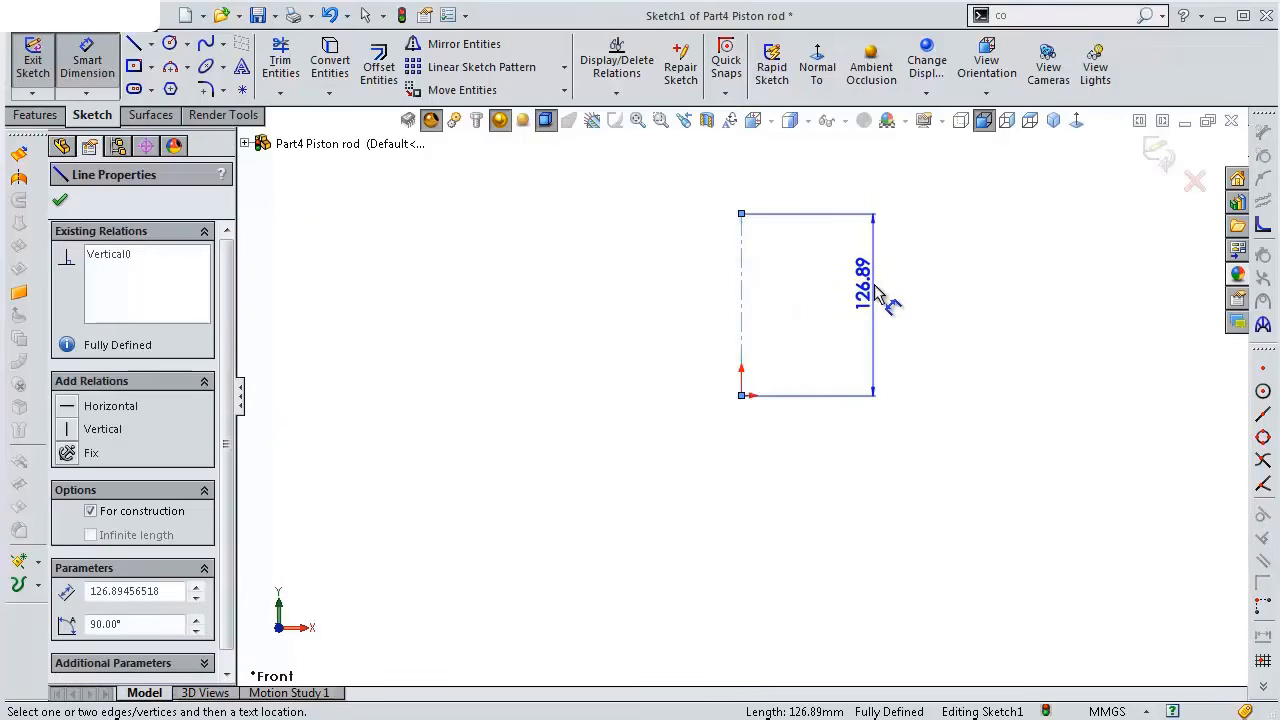
pyautogui.click(876, 290)
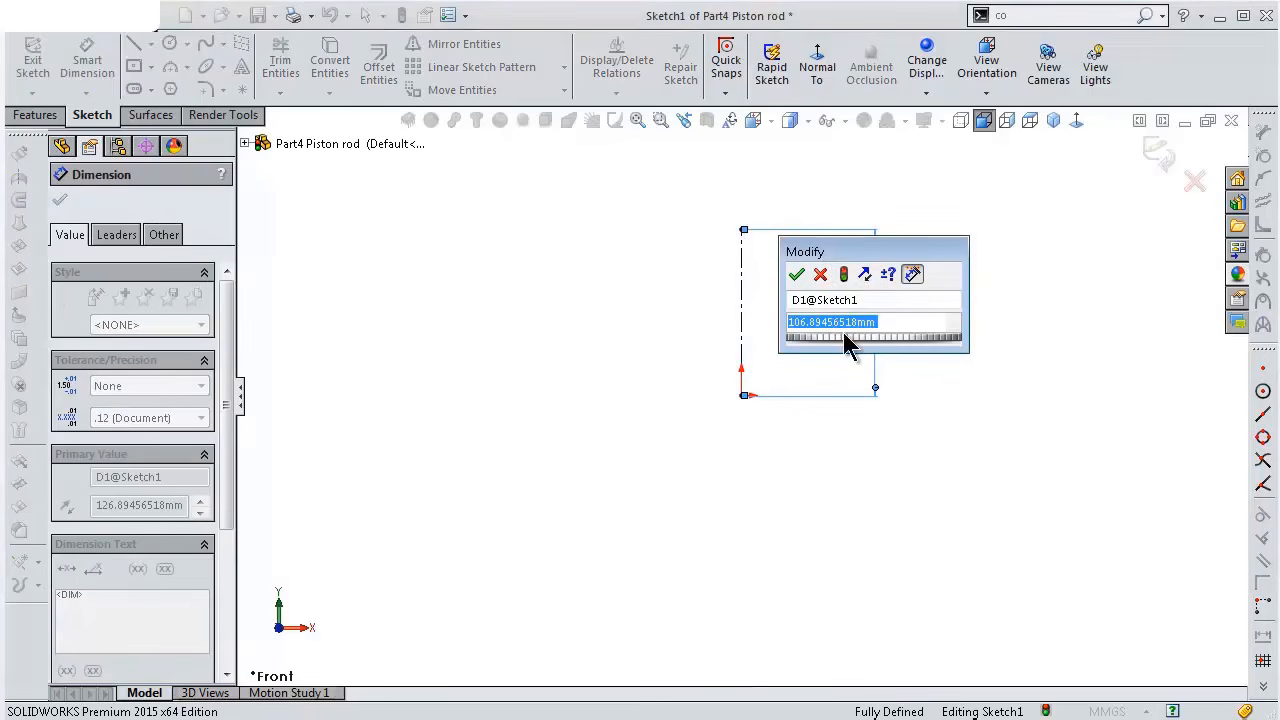
pyautogui.write('136')
pyautogui.press('Return')
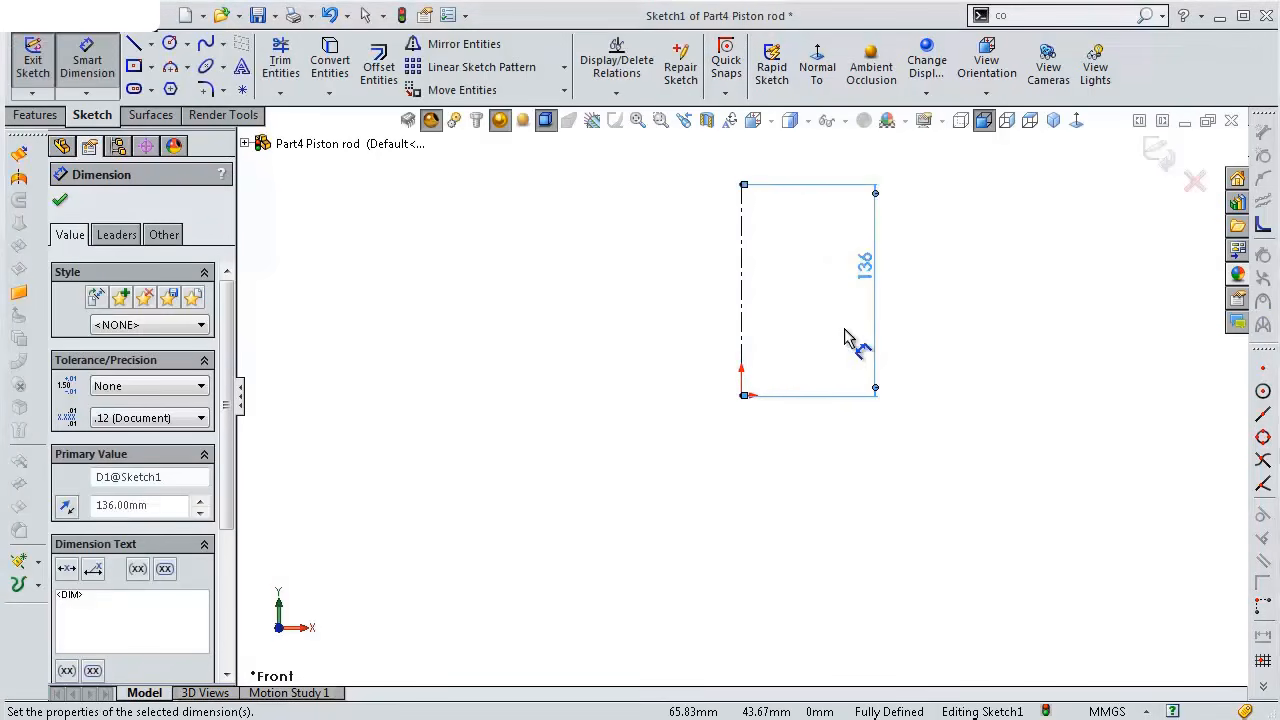
pyautogui.click(655, 225)
# Sketch a circle with a radius of about 29.3 mm centred on the upper endpoint of the centerline
pyautogui.scroll(-1, 840, 241)
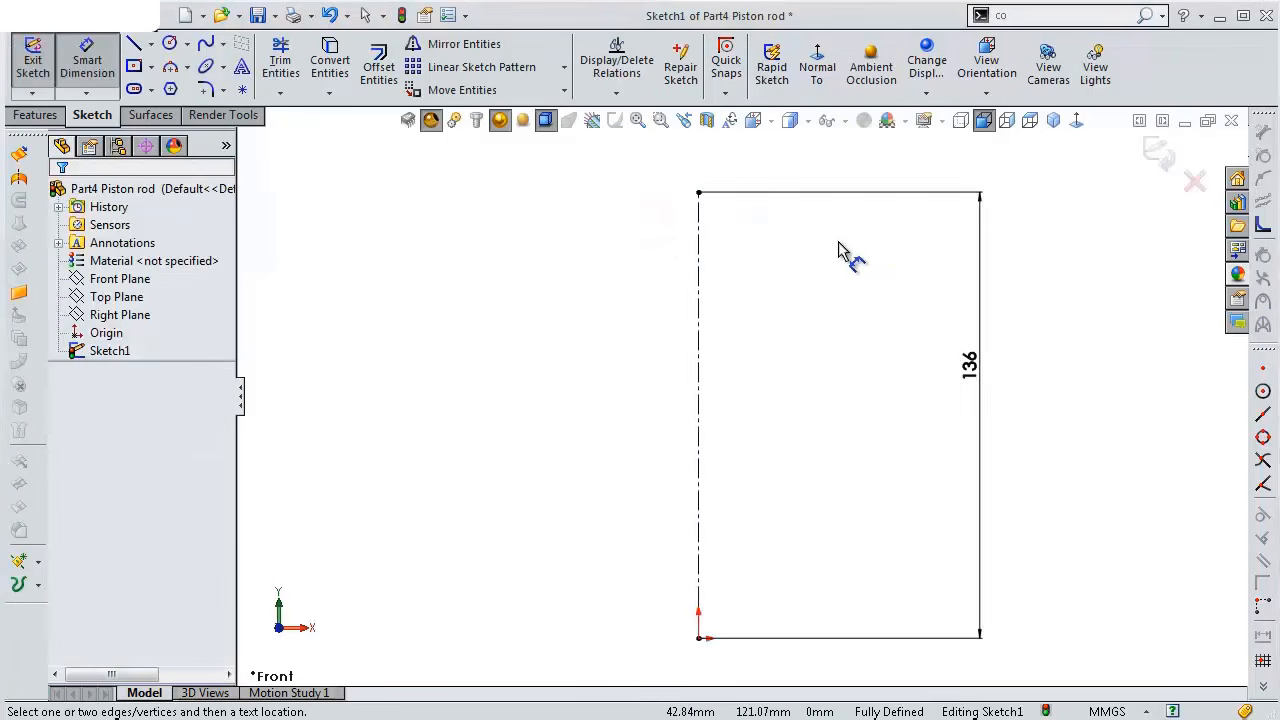
pyautogui.scroll(2, 820, 235)
pyautogui.scroll(-1, 810, 425)
pyautogui.scroll(1, 798, 398)
pyautogui.scroll(-1, 760, 296)
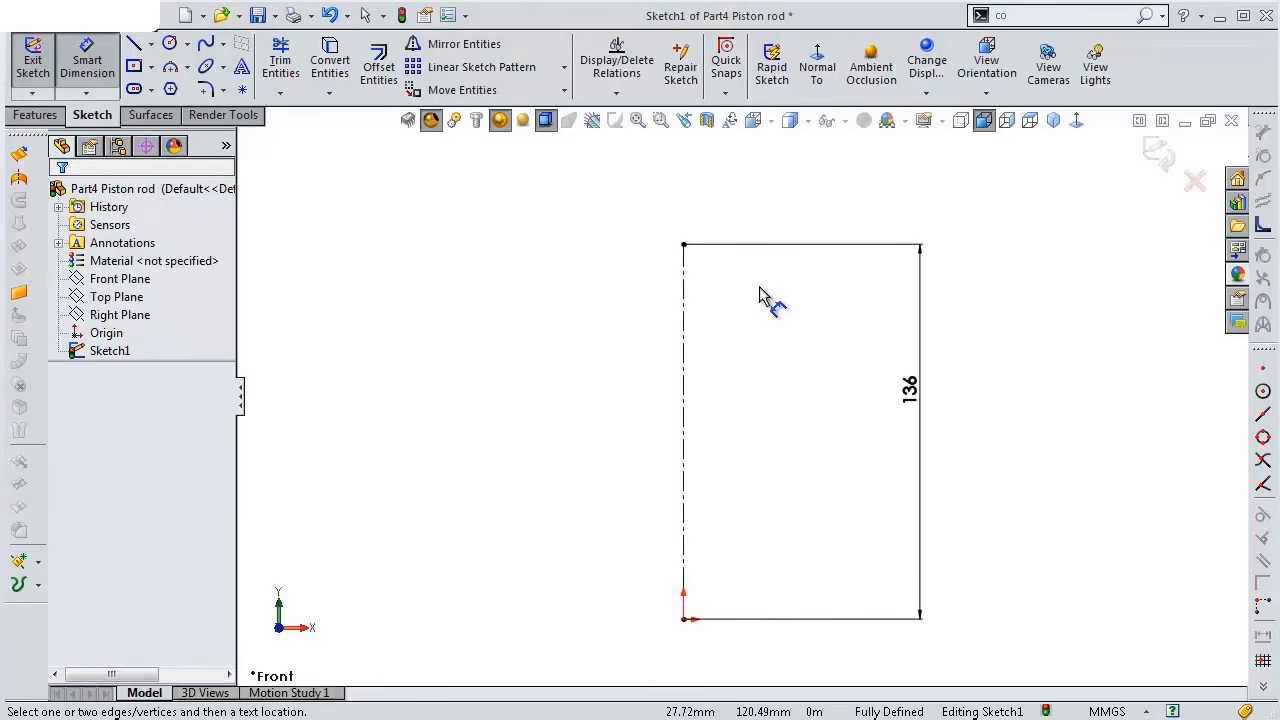
pyautogui.press('s')
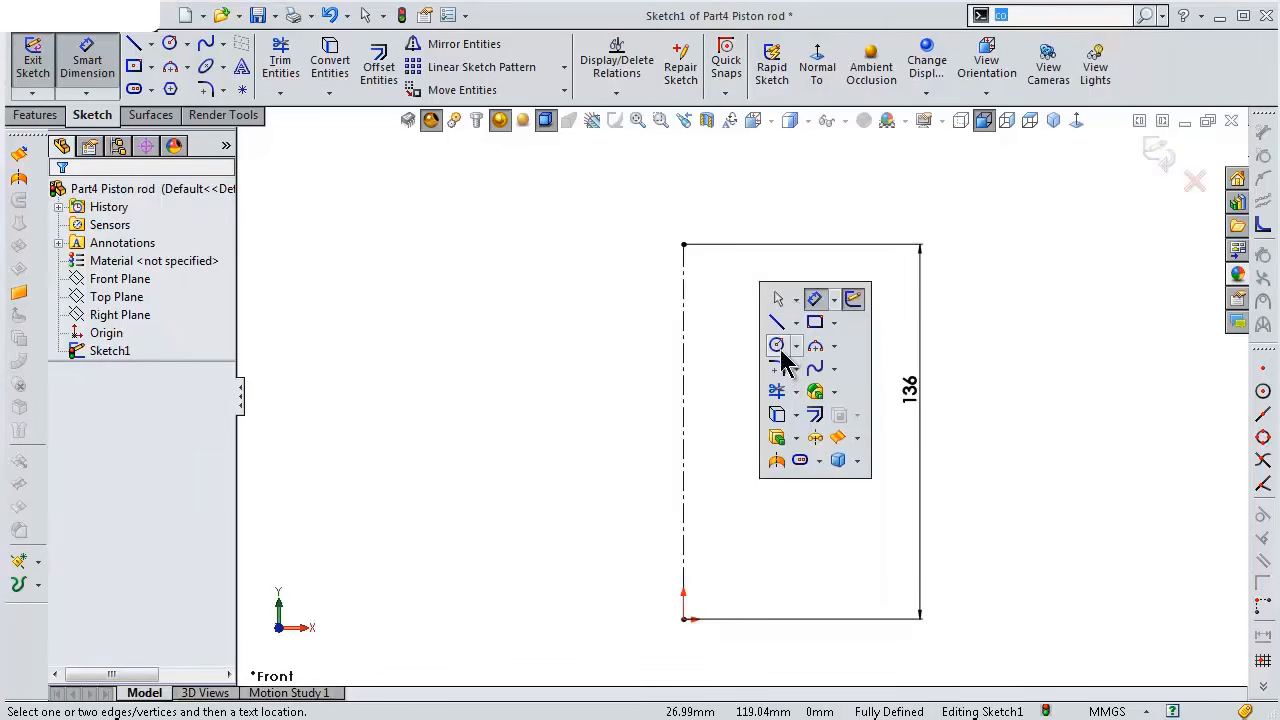
pyautogui.click(777, 346)
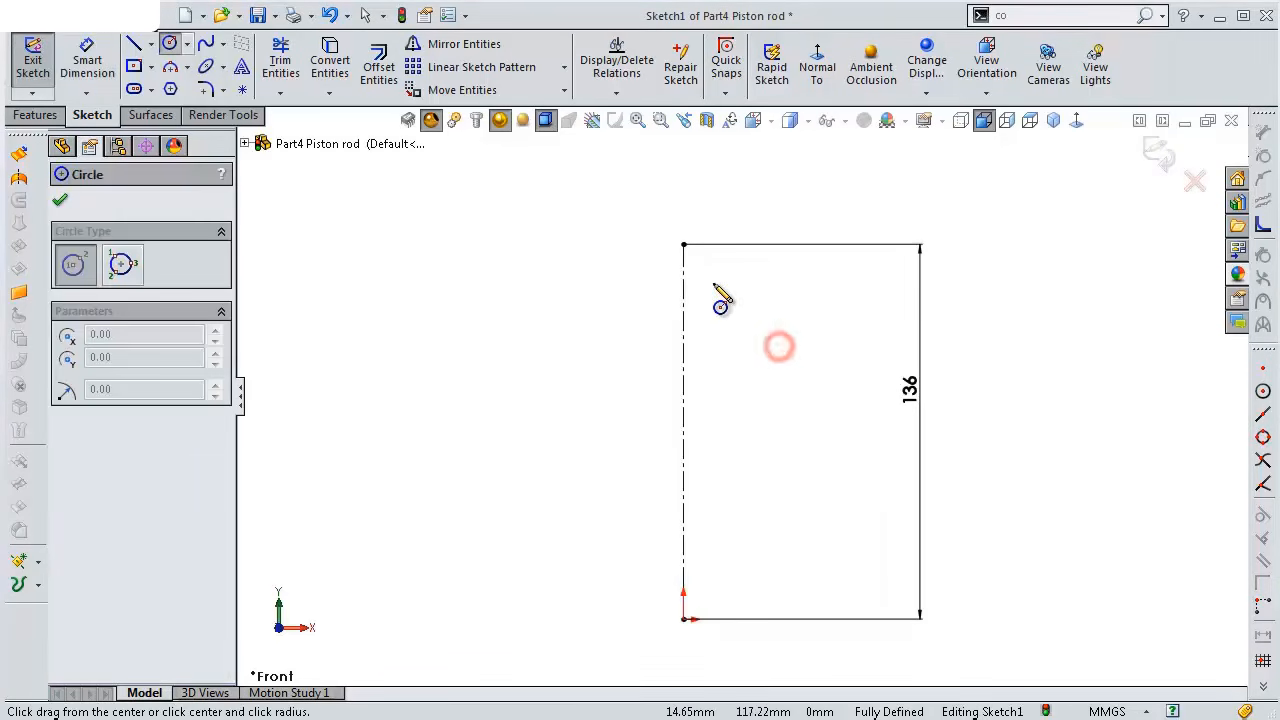
pyautogui.click(684, 244)
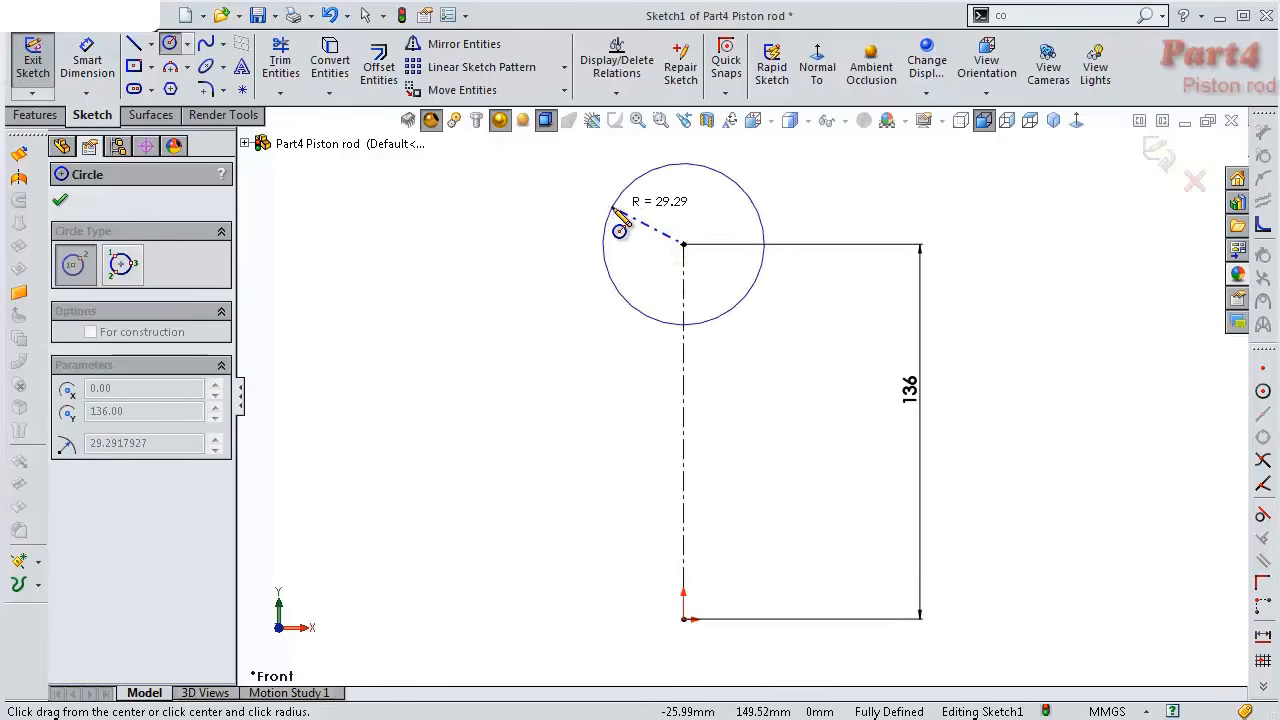
pyautogui.click(613, 209)
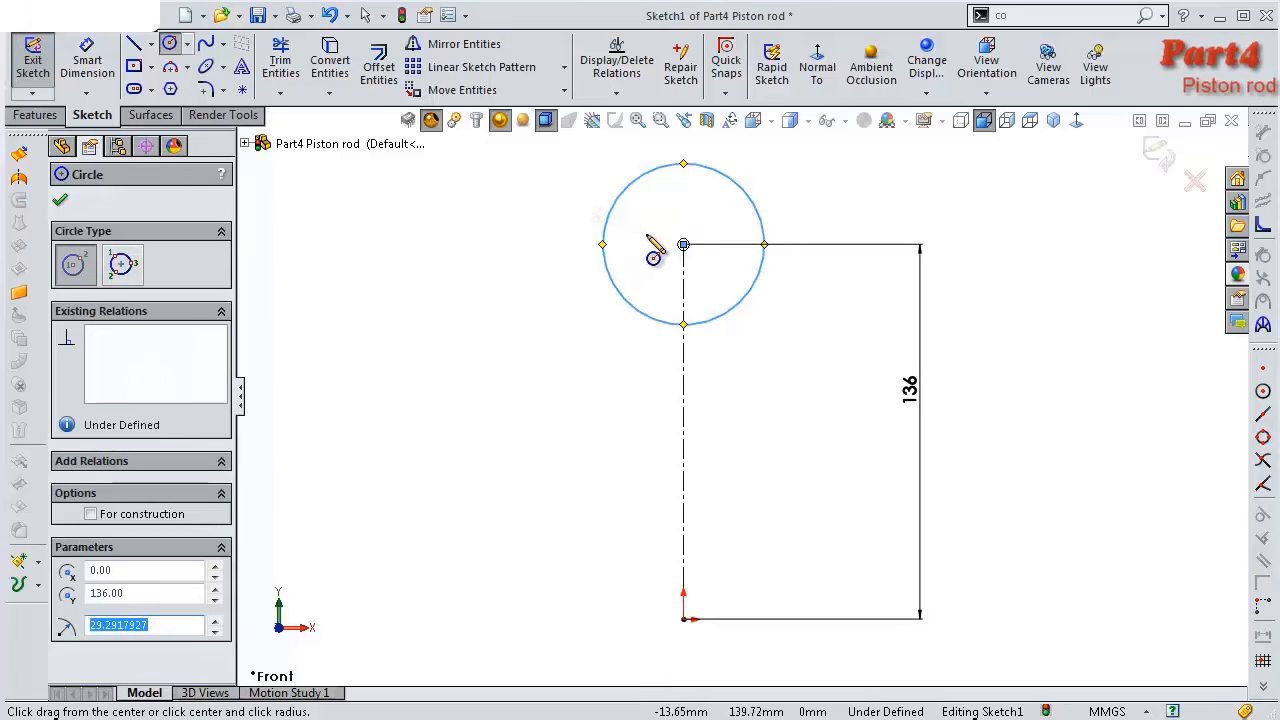
# Dimension the upper circle's diameter and set it to 19 mm
pyautogui.press('s')
pyautogui.click(702, 253)
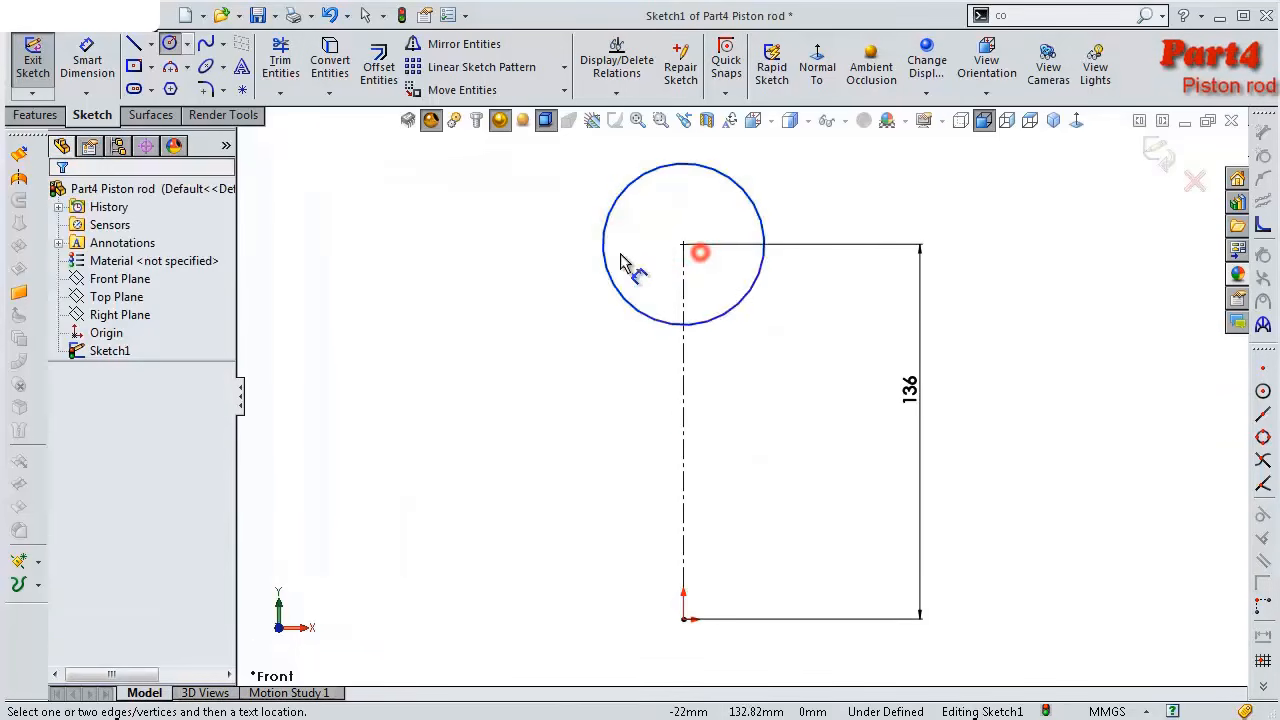
pyautogui.click(608, 268)
pyautogui.click(537, 263)
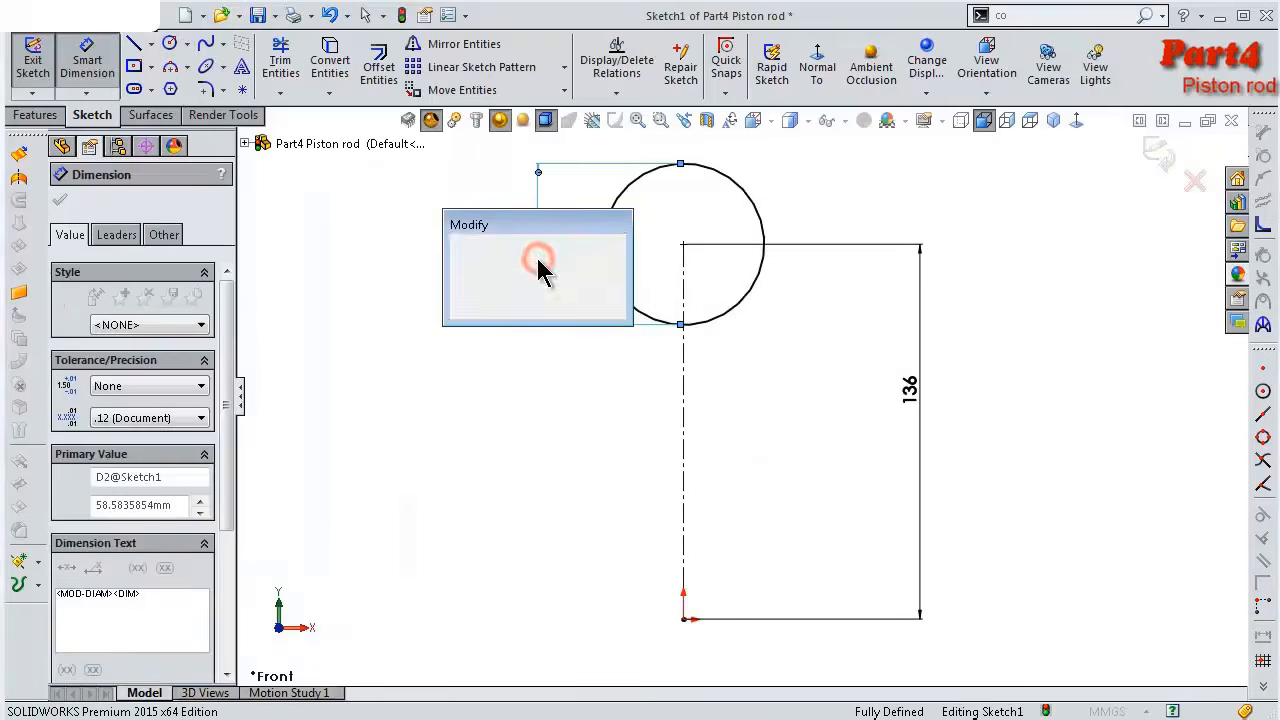
pyautogui.write('19')
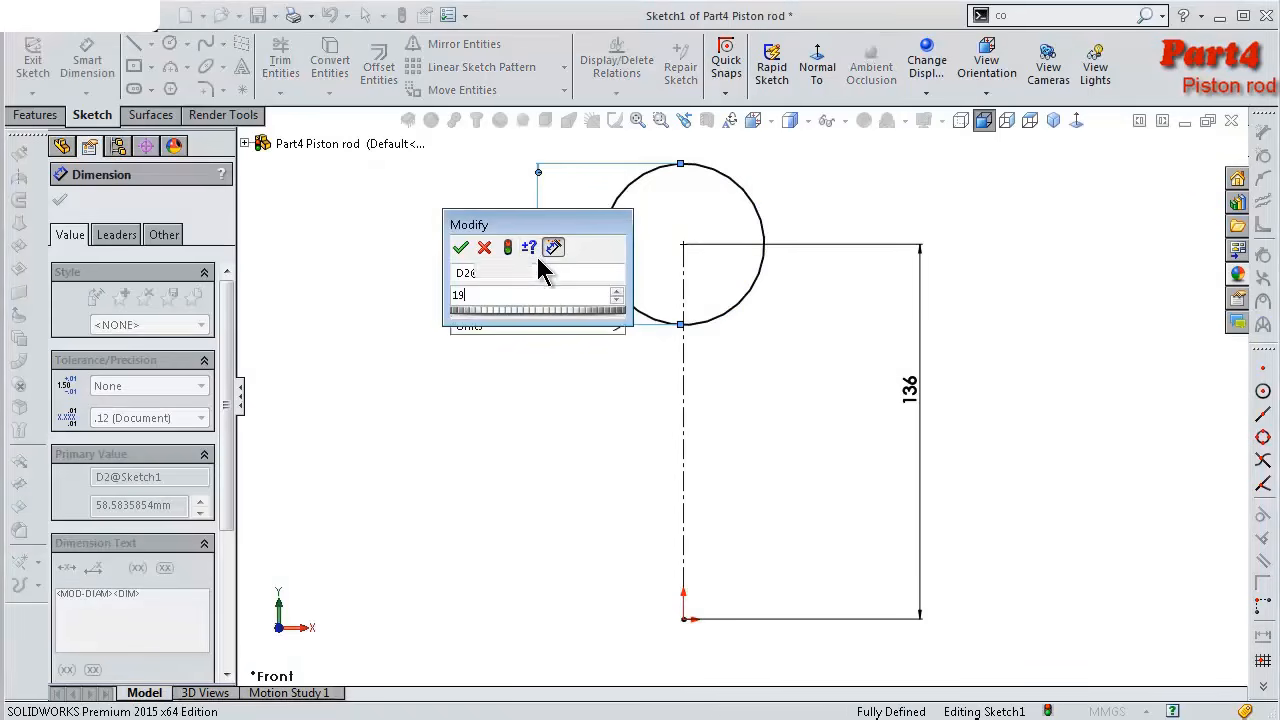
pyautogui.press('Return')
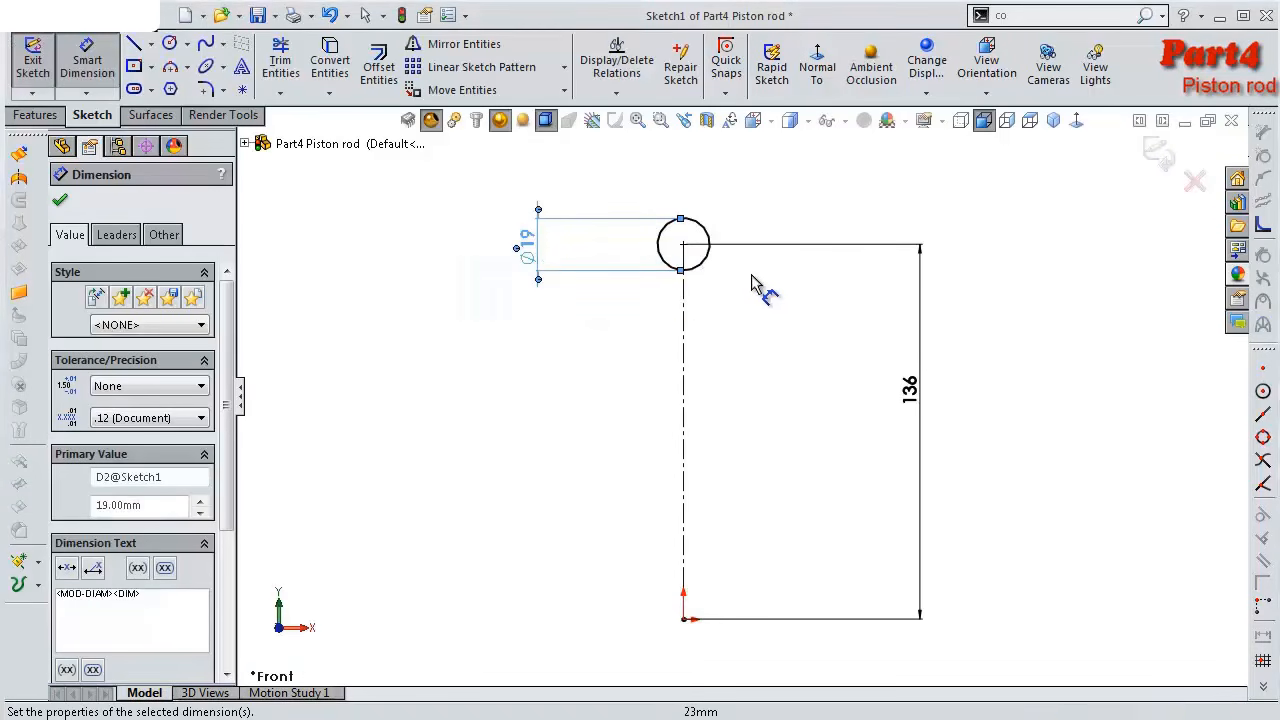
# Sketch a second circle with a radius of about 29.5 mm centred on the origin
pyautogui.scroll(-3, 753, 276)
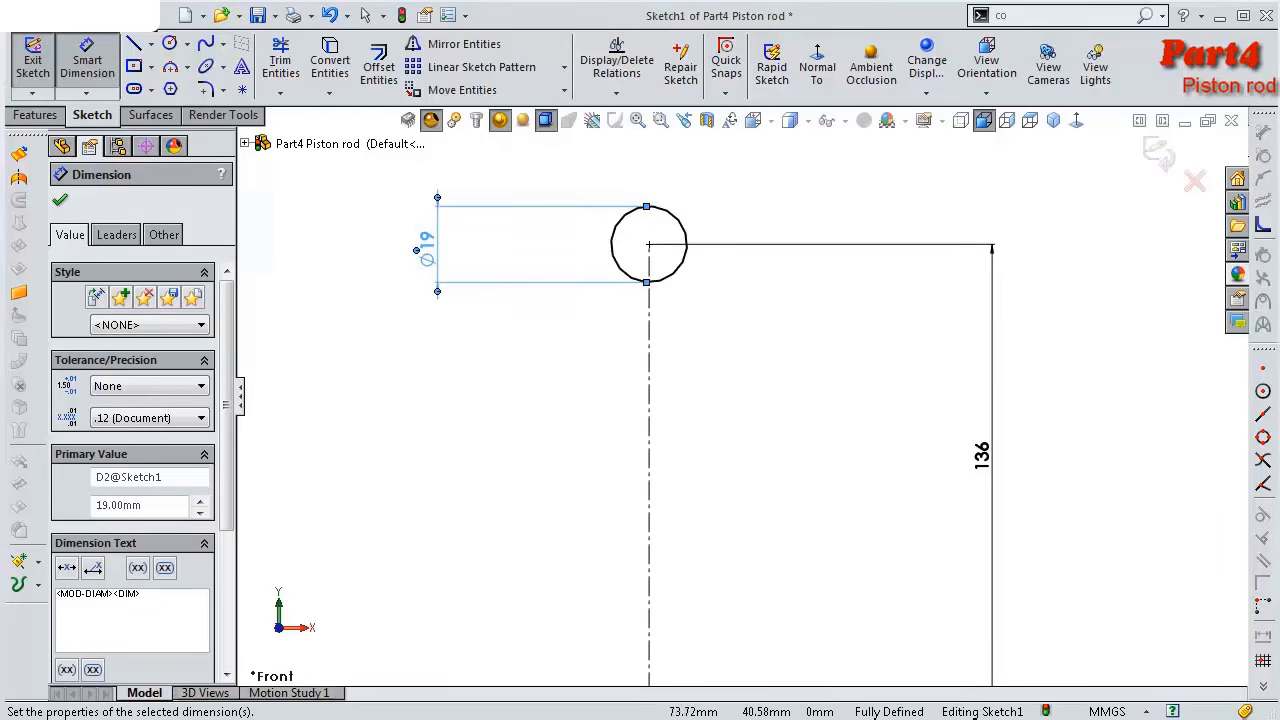
pyautogui.press('f')
pyautogui.click(1002, 680)
pyautogui.click(169, 43)
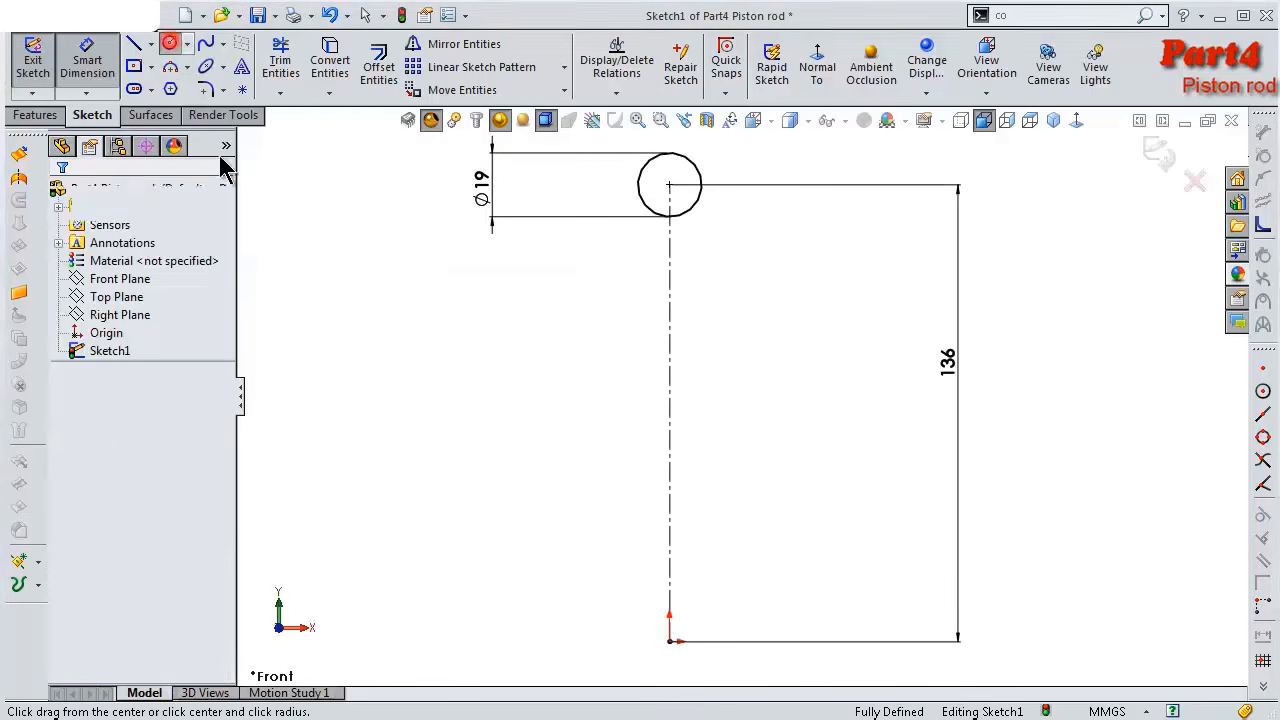
pyautogui.click(669, 641)
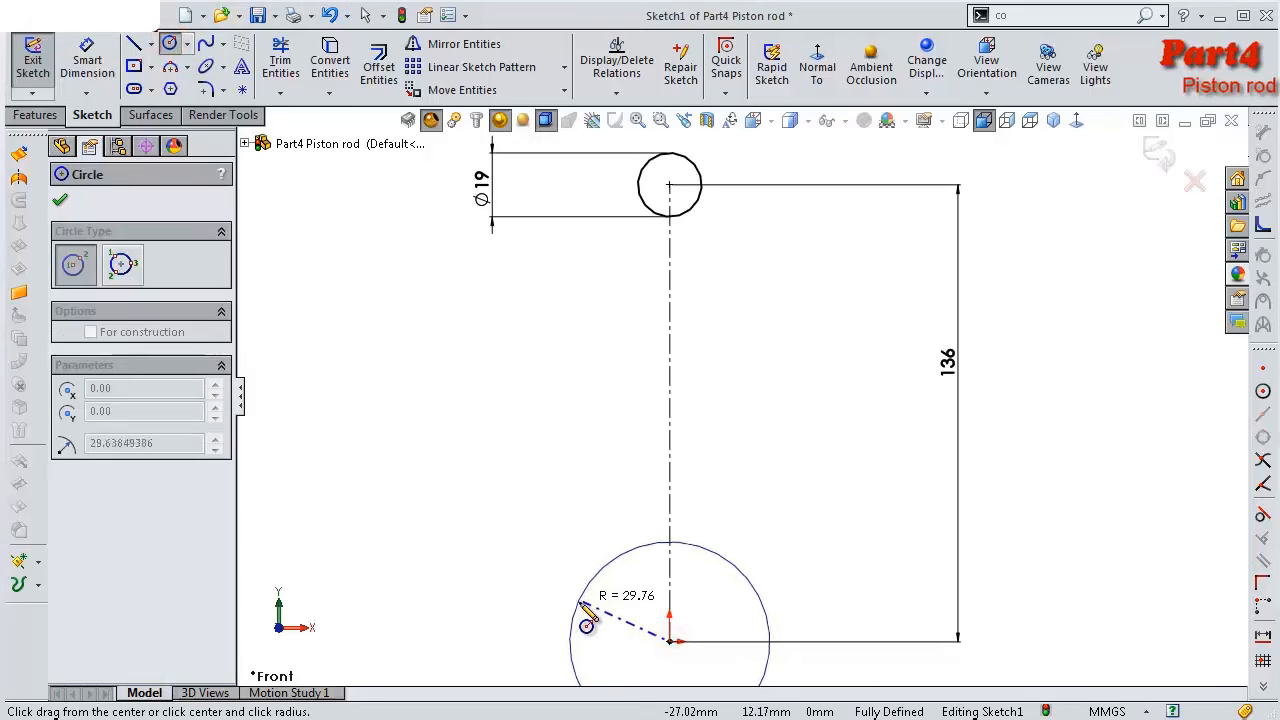
pyautogui.click(590, 576)
# Dimension the diameter of the circle at the origin and set it to 30 mm
pyautogui.rightClick(592, 566)
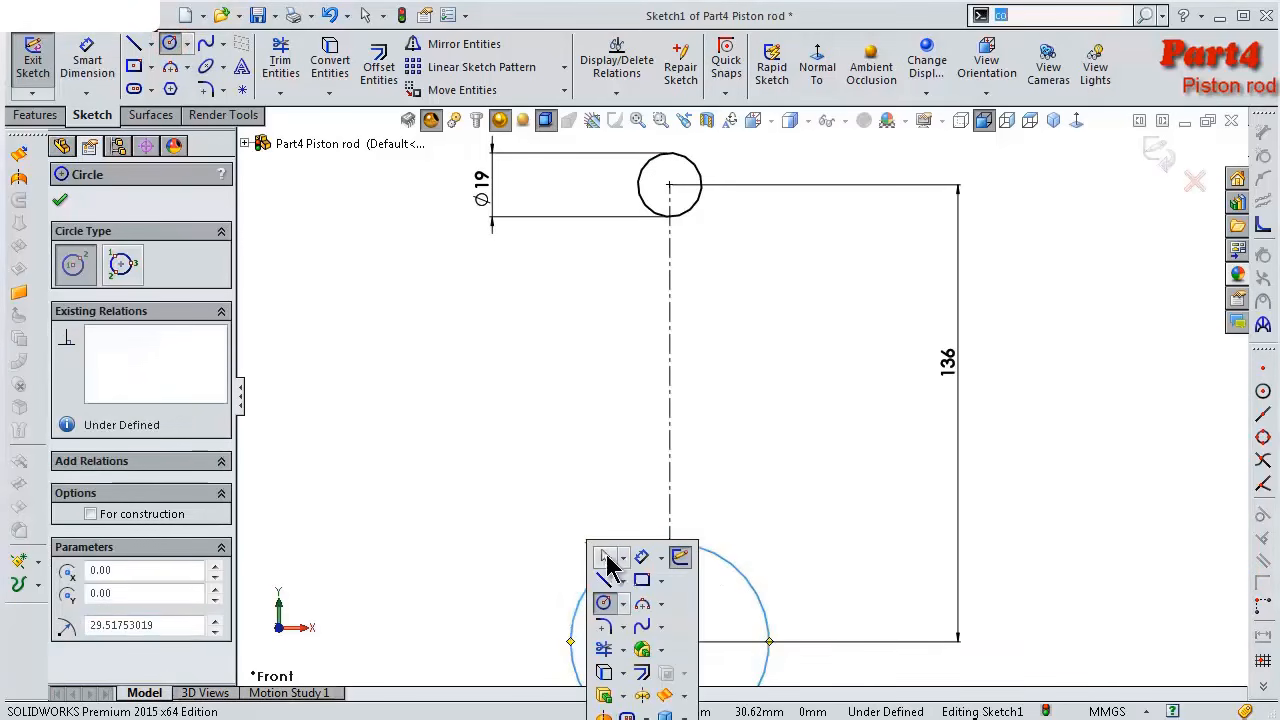
pyautogui.click(640, 568)
pyautogui.click(617, 568)
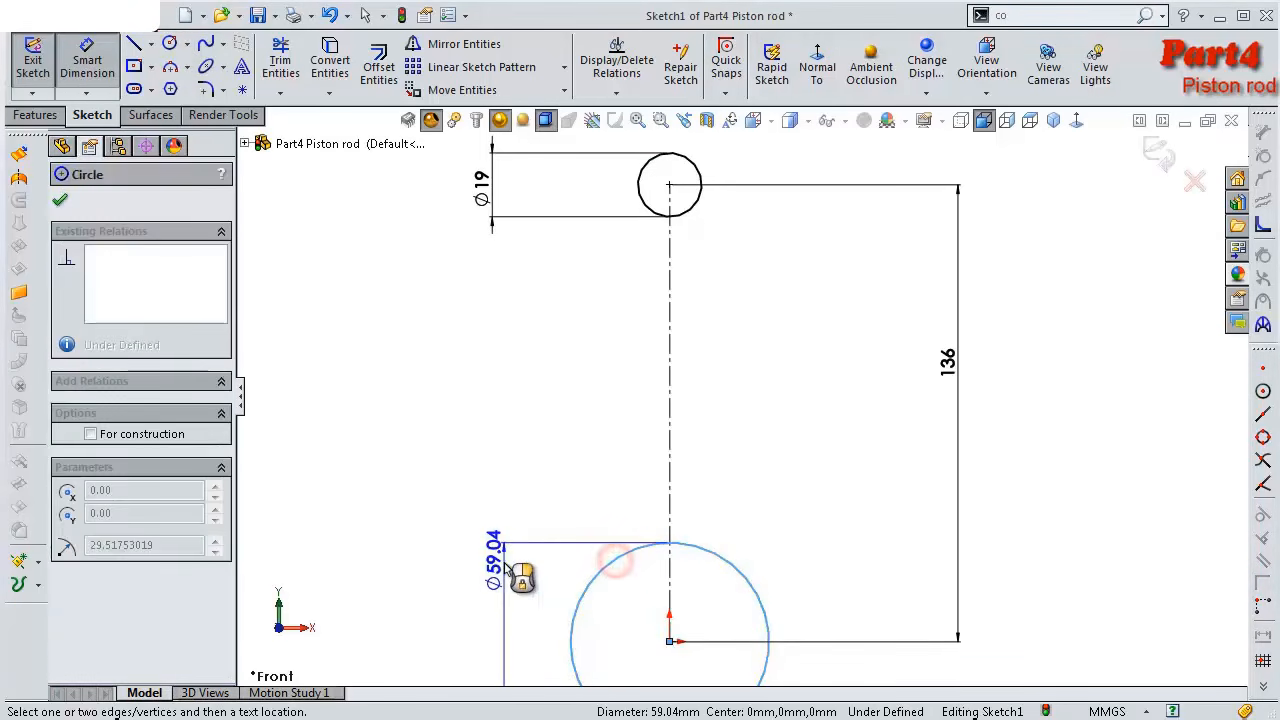
pyautogui.click(505, 568)
pyautogui.write('30')
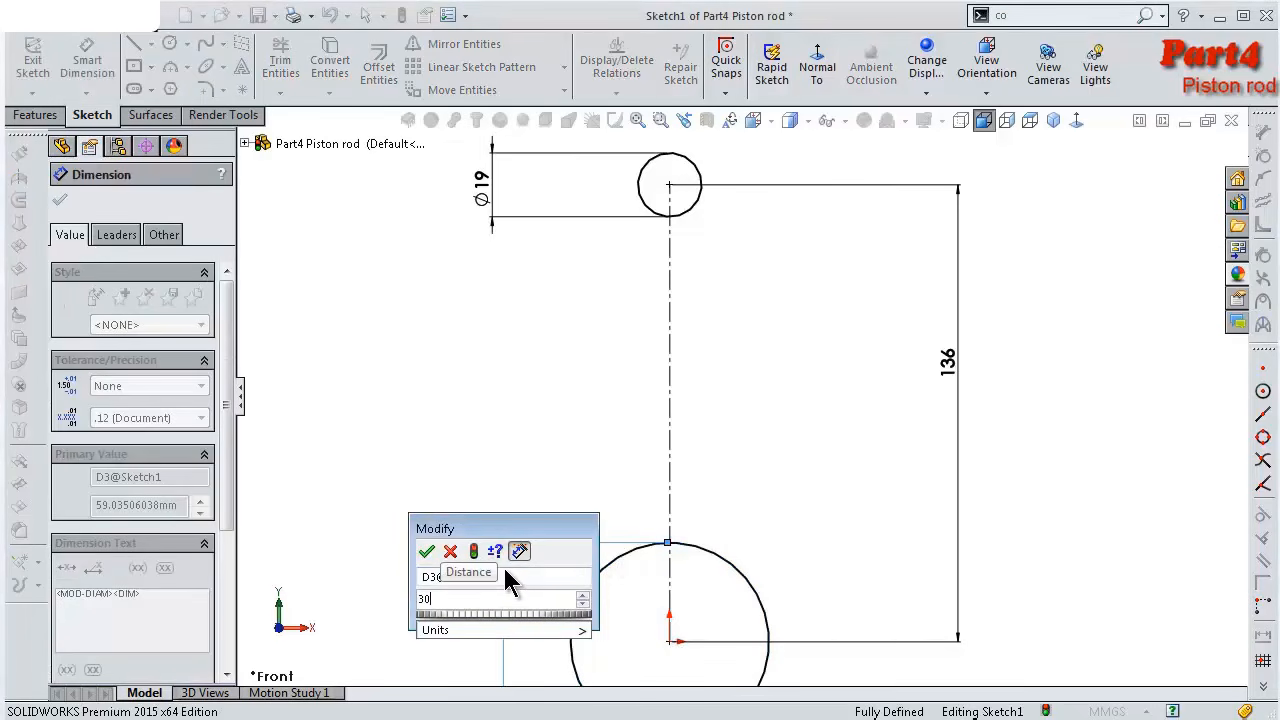
pyautogui.press('Return')
# Draw a short horizontal centerline just below the 19 mm circle, crossing the vertical centerline
pyautogui.scroll(-2, 765, 600)
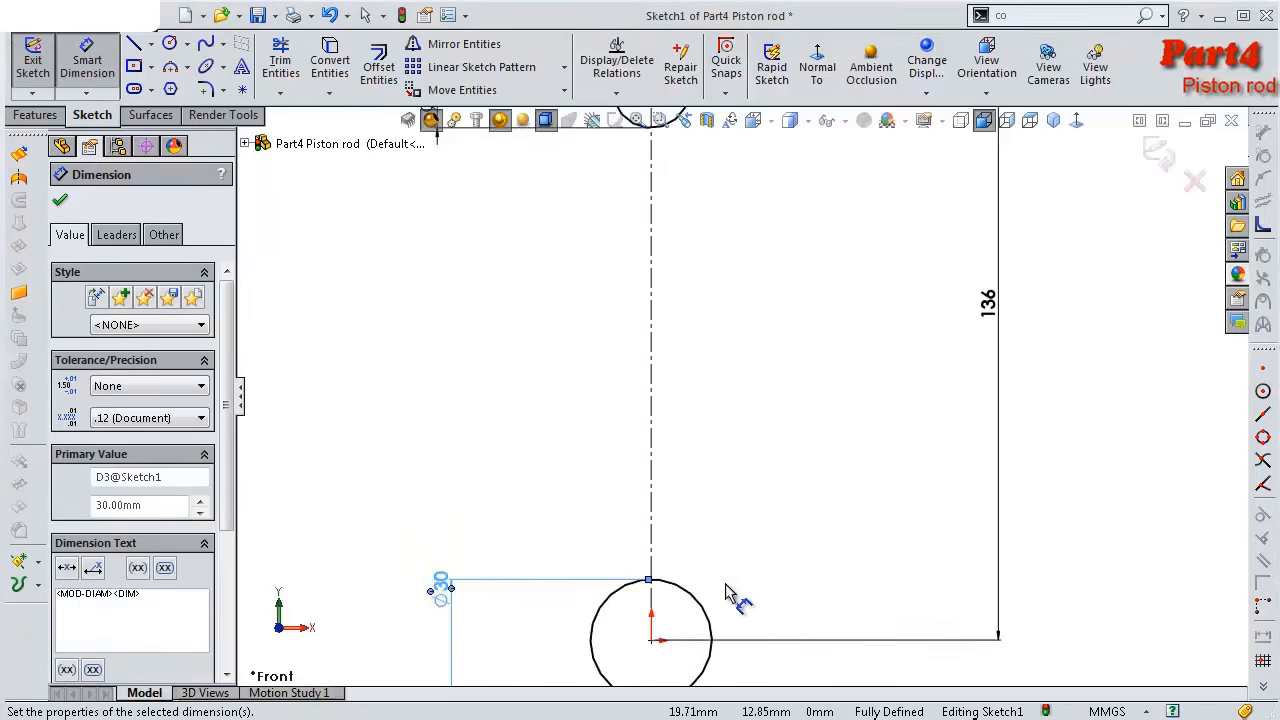
pyautogui.scroll(-1, 727, 592)
pyautogui.scroll(-1, 650, 502)
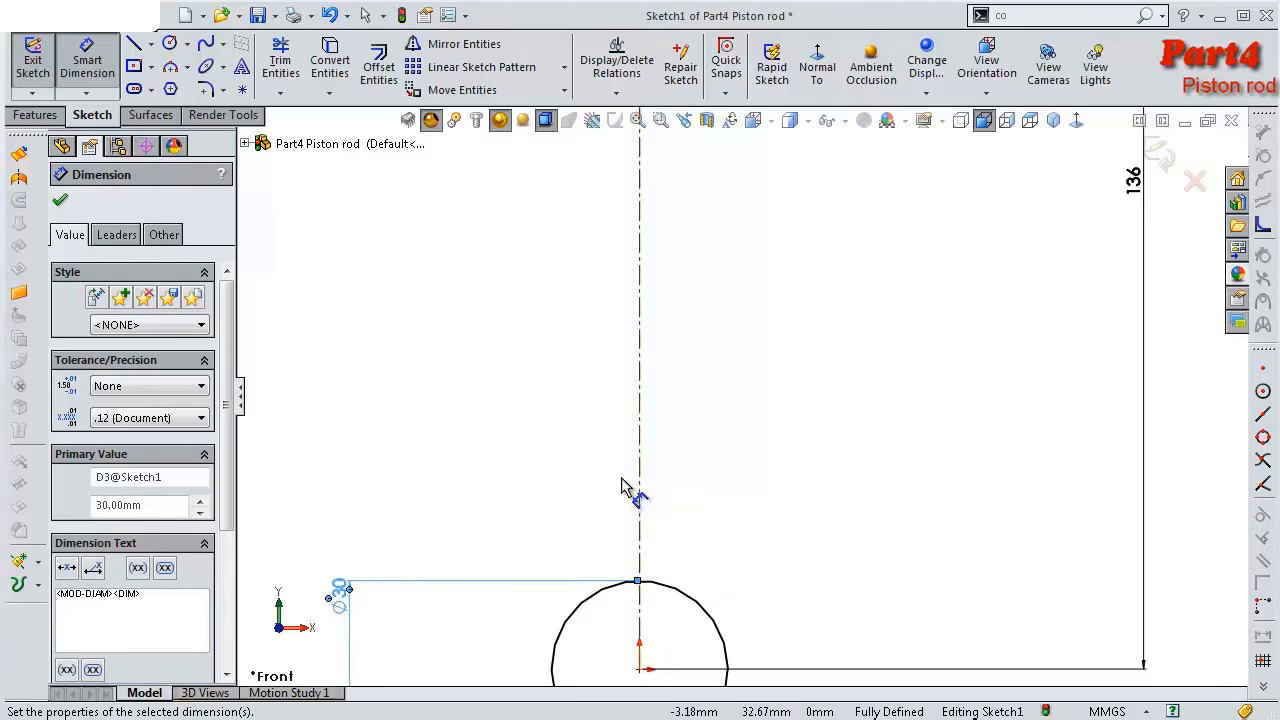
pyautogui.scroll(3, 632, 470)
pyautogui.scroll(-1, 660, 318)
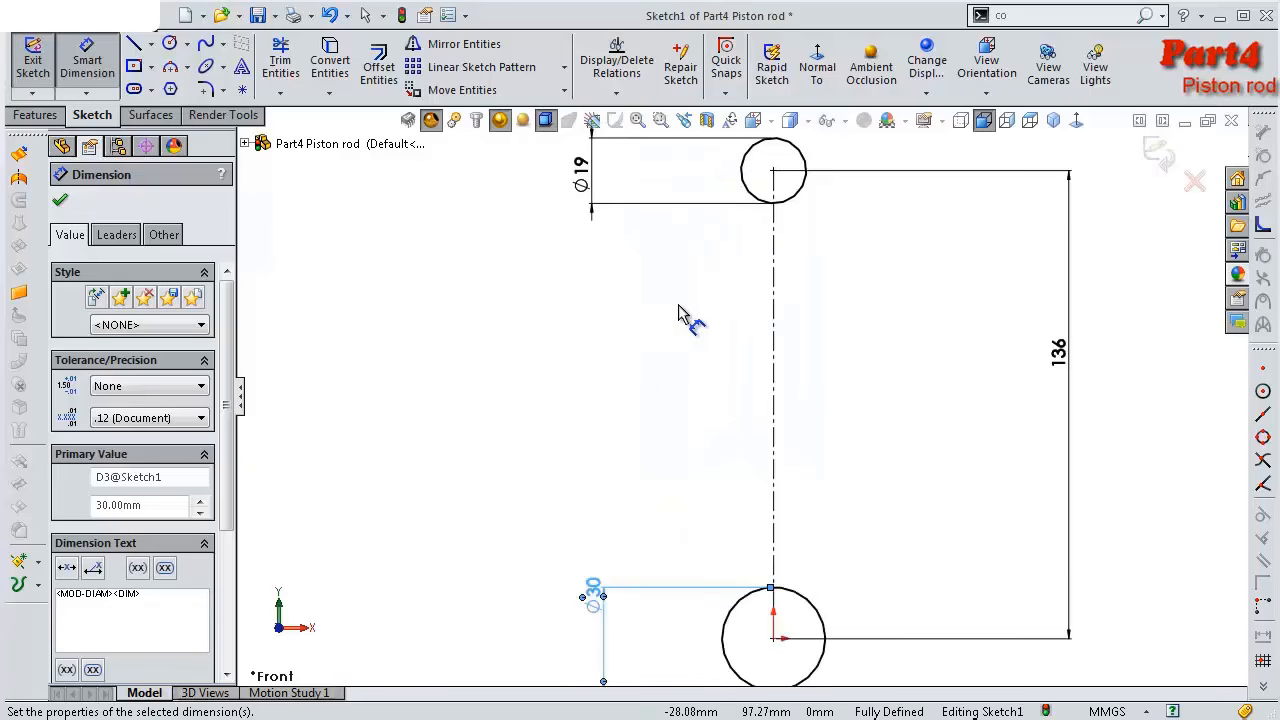
pyautogui.scroll(-2, 758, 243)
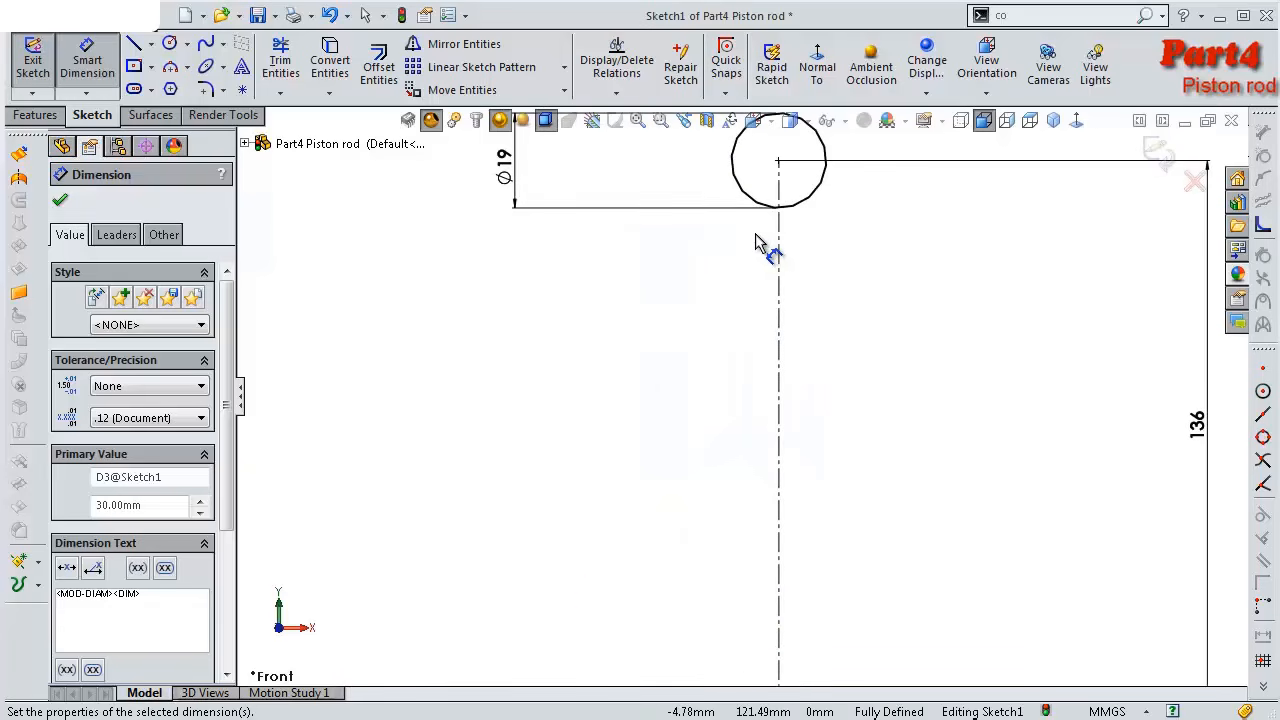
pyautogui.scroll(4, 780, 265)
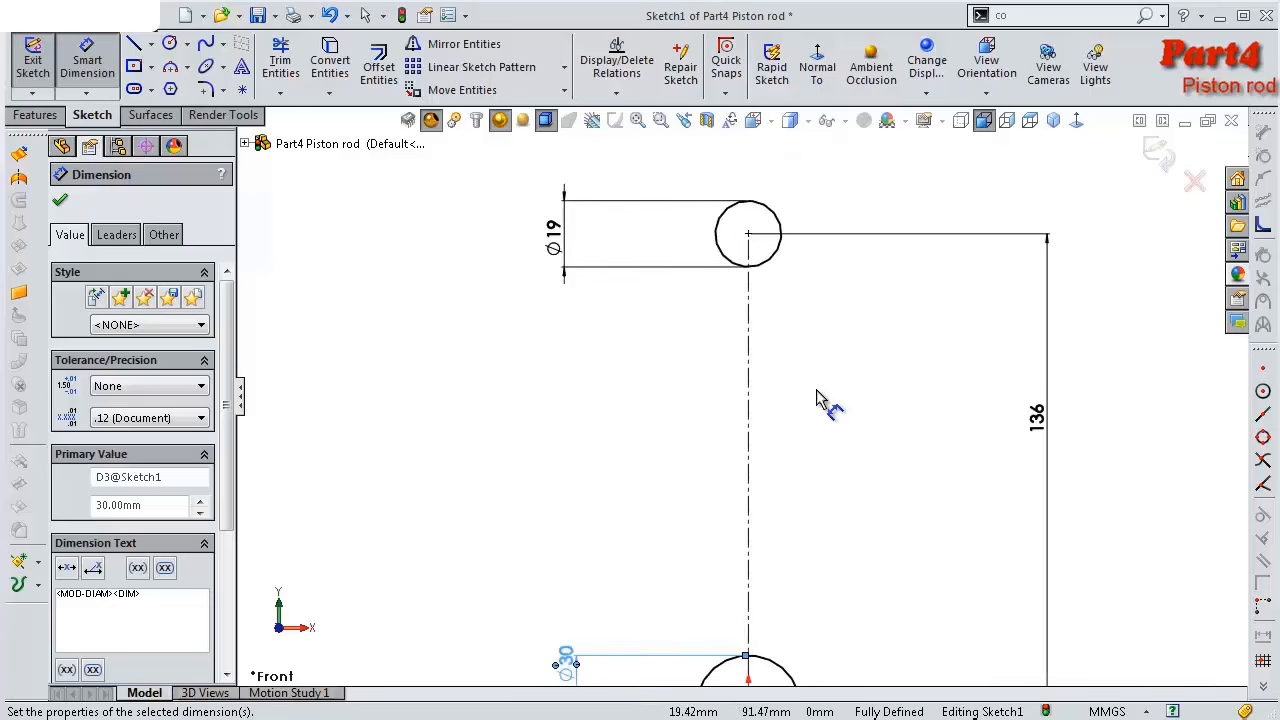
pyautogui.press('s')
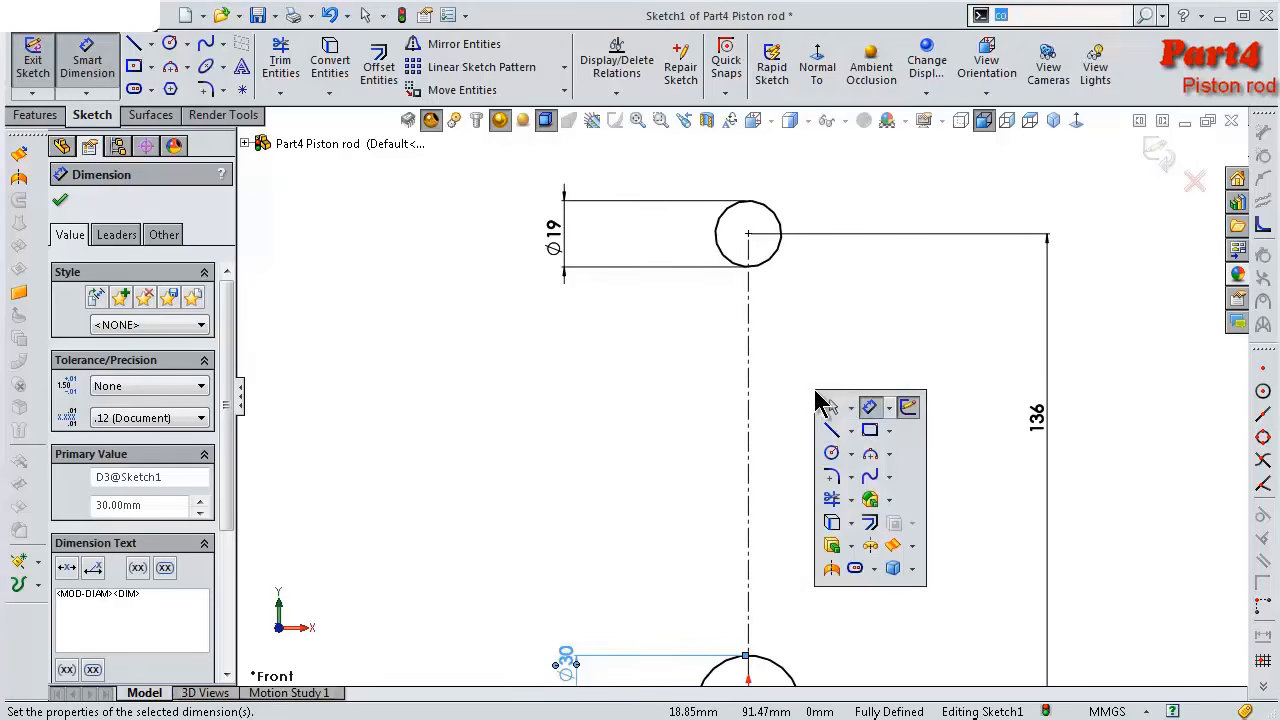
pyautogui.click(851, 431)
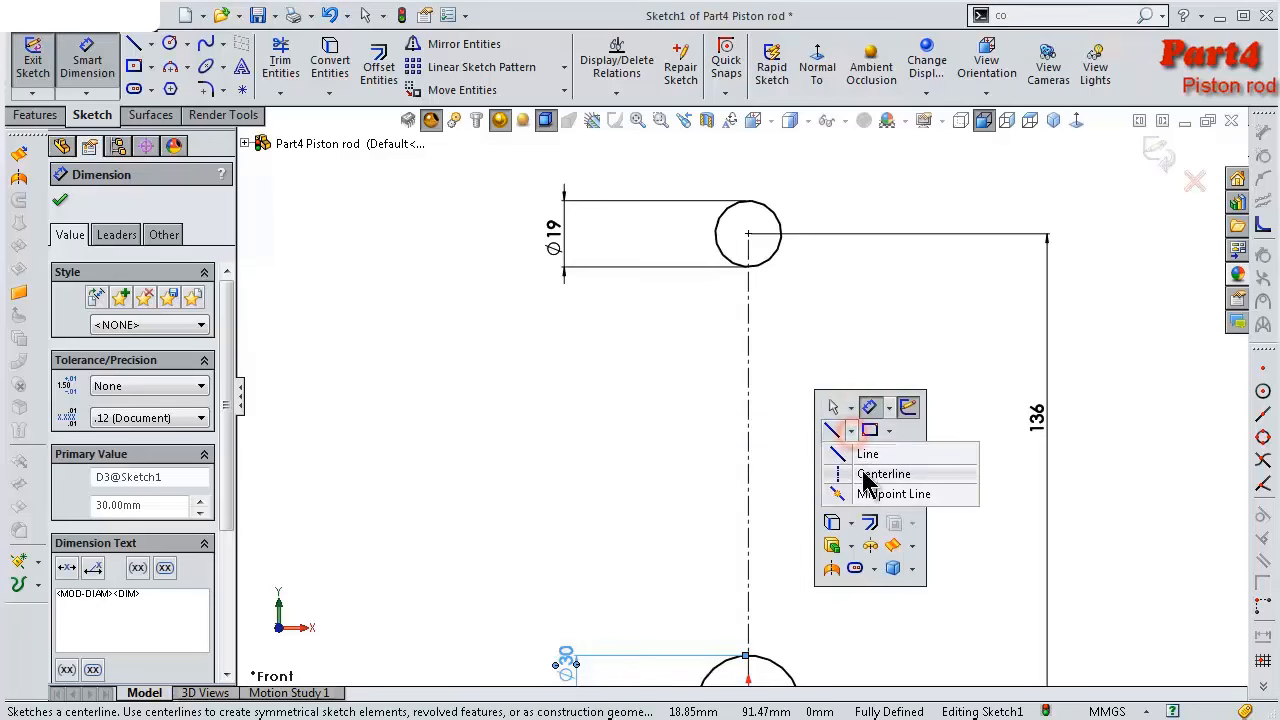
pyautogui.click(878, 472)
pyautogui.scroll(-2, 786, 286)
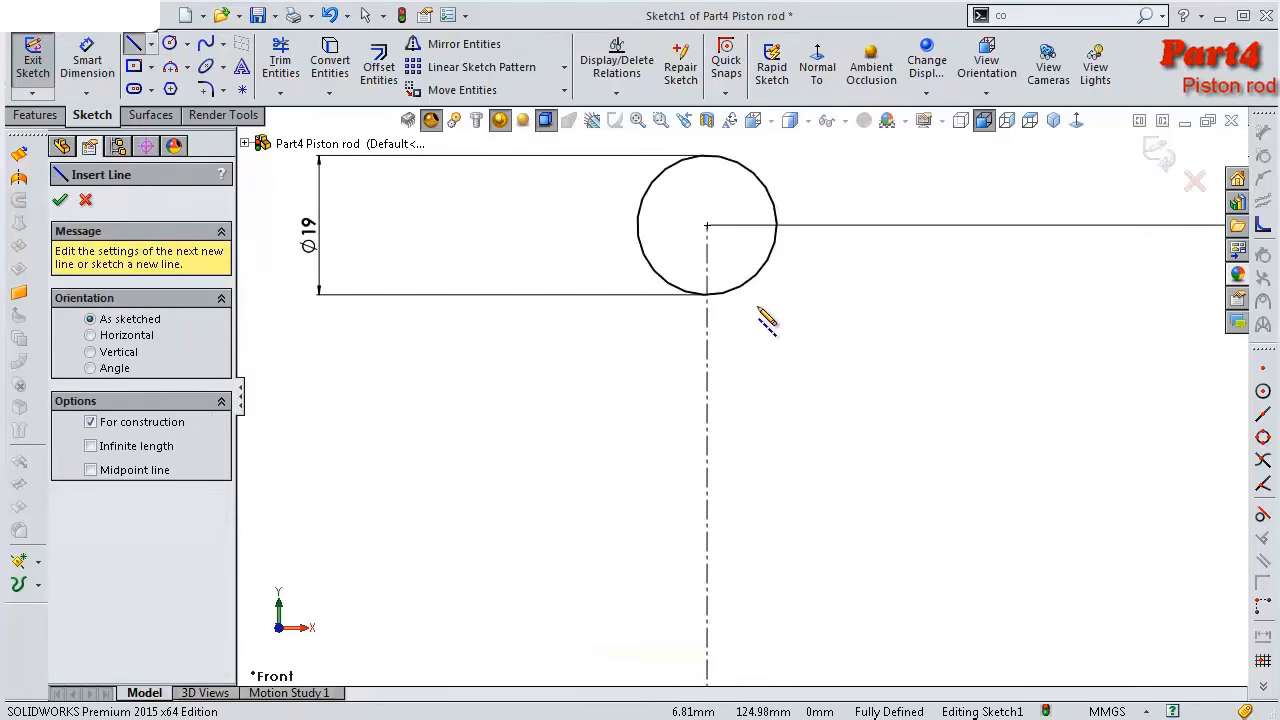
pyautogui.click(764, 298)
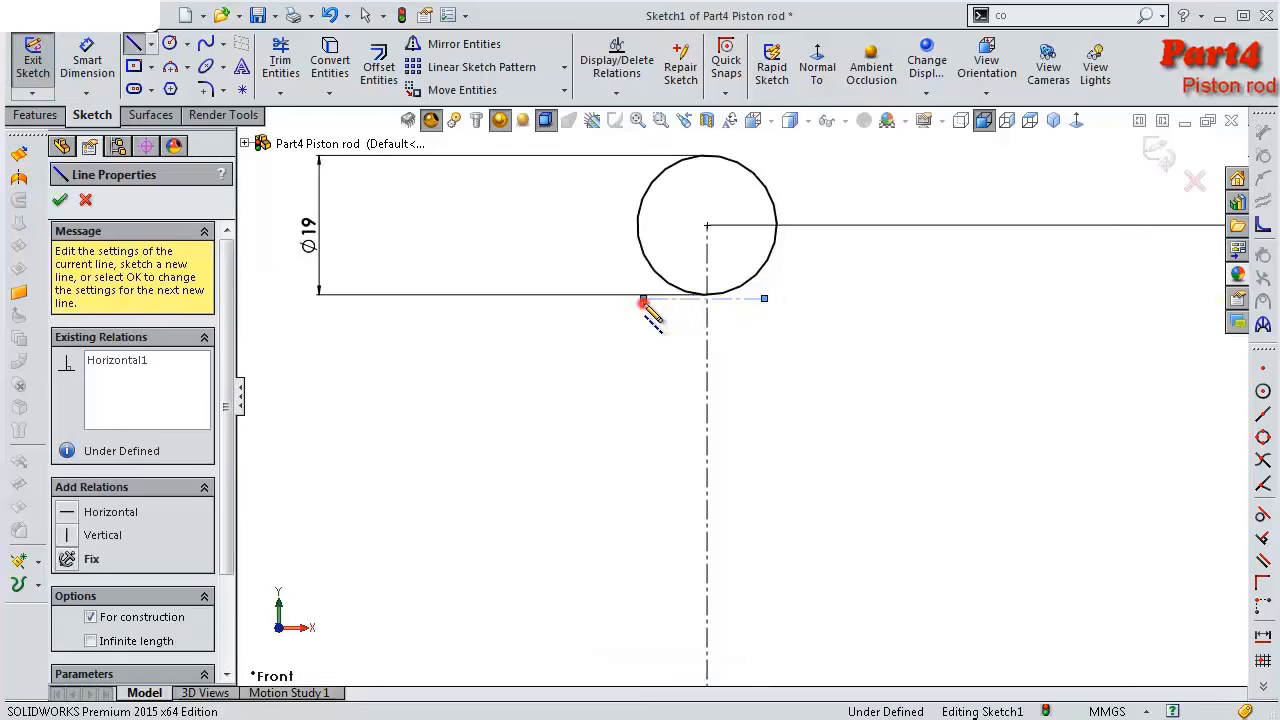
pyautogui.click(643, 298)
pyautogui.doubleClick(618, 356)
# Draw a horizontal centerline about 30.5 mm long just above the 30 mm circle, crossing the vertical centerline
pyautogui.scroll(6, 765, 580)
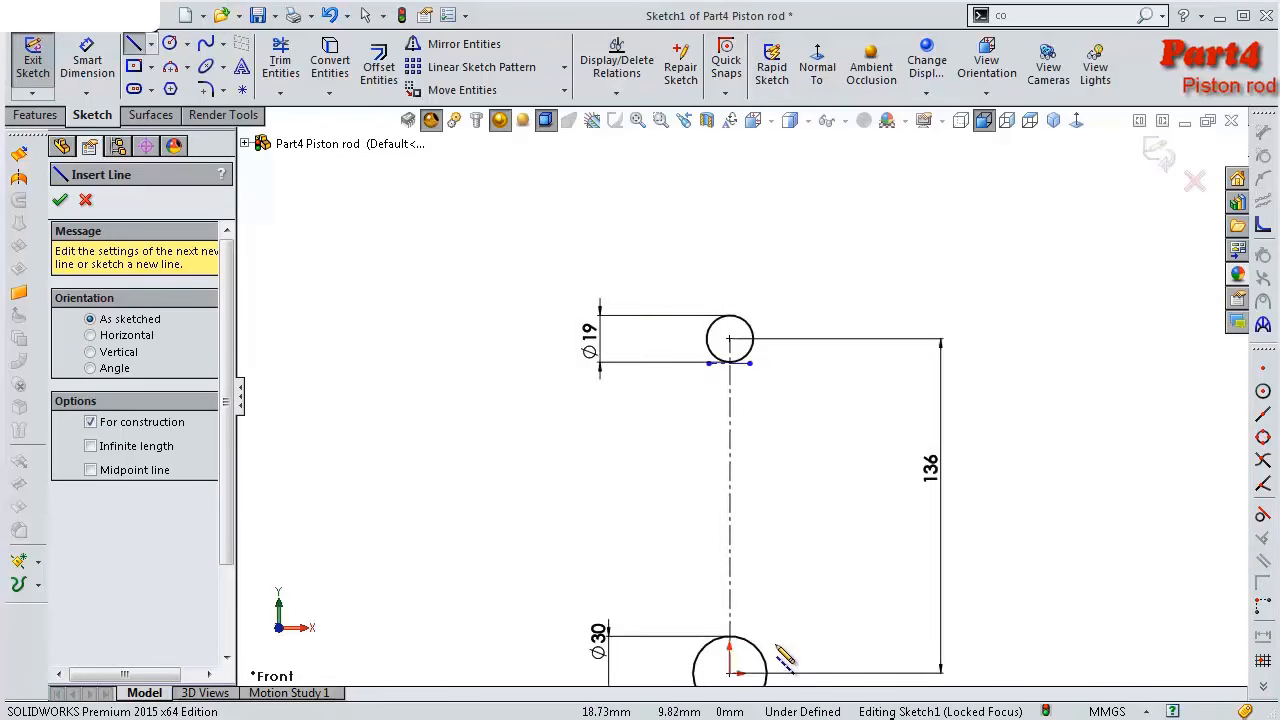
pyautogui.scroll(-2, 776, 646)
pyautogui.click(759, 612)
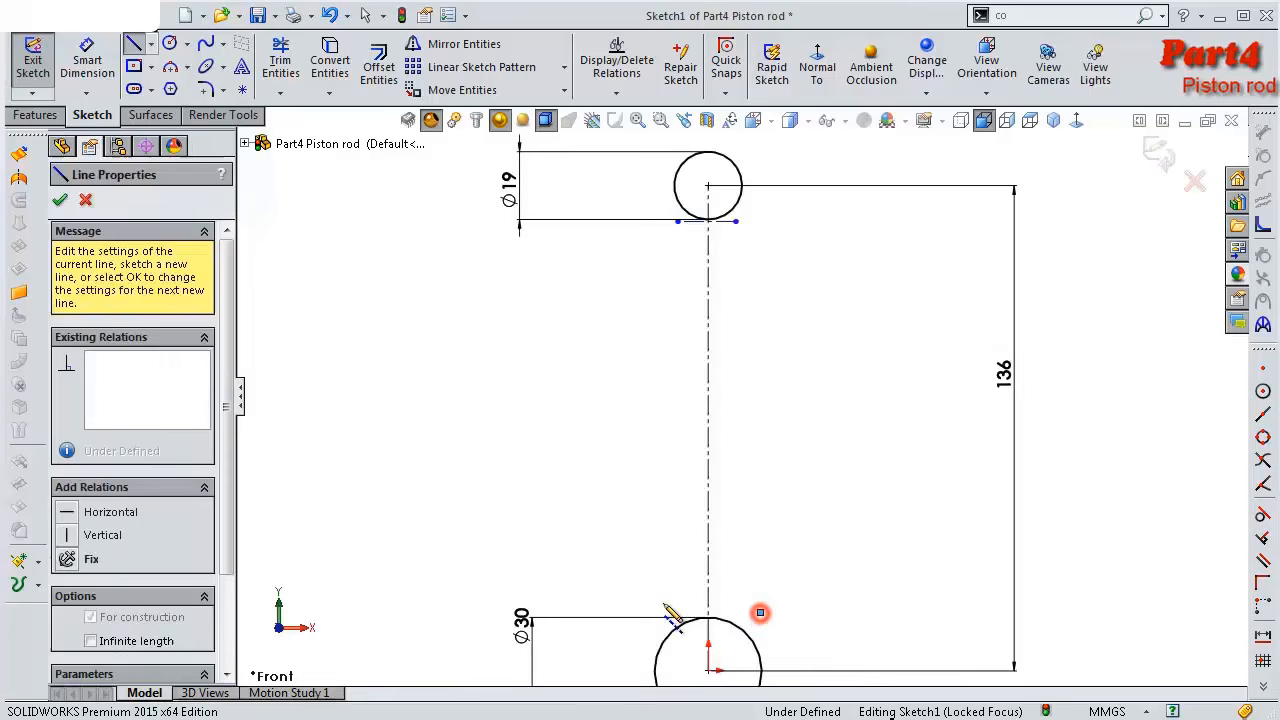
pyautogui.click(650, 612)
pyautogui.press('Escape')
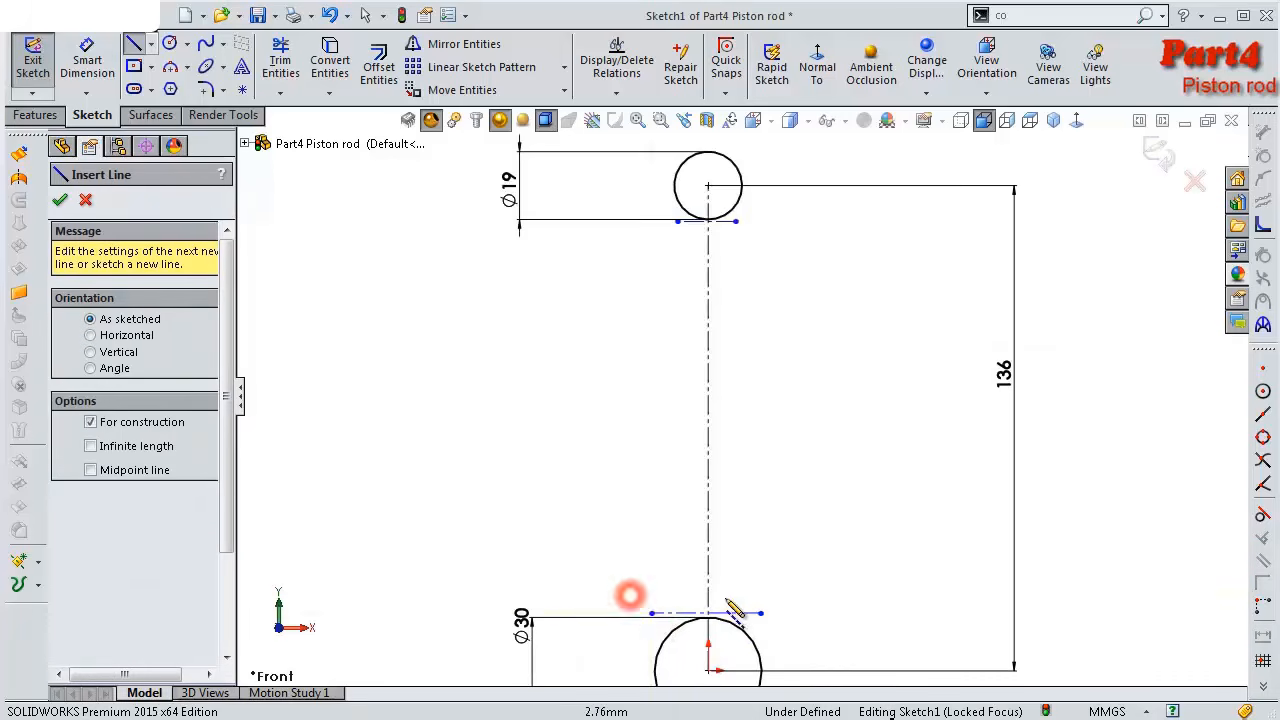
pyautogui.scroll(-3, 745, 607)
pyautogui.press('Escape')
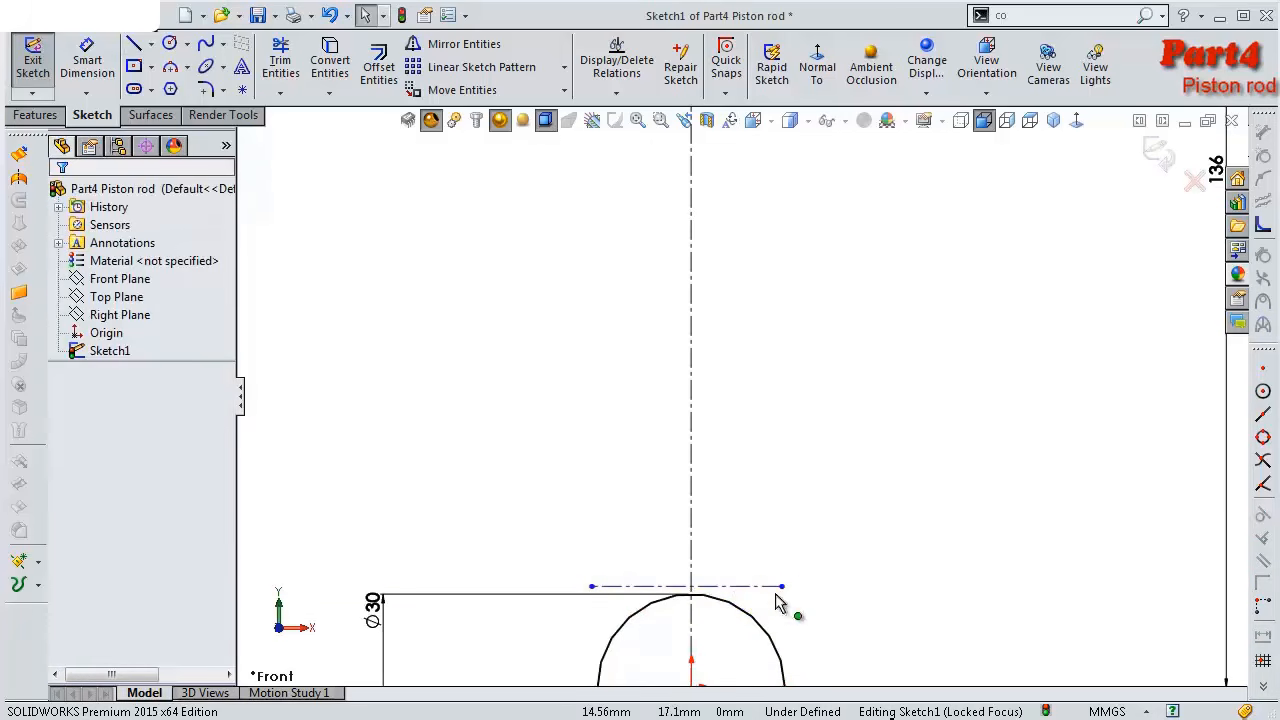
# Make the short horizontal centerline tangent to the top of the 30 mm circle
pyautogui.click(762, 587)
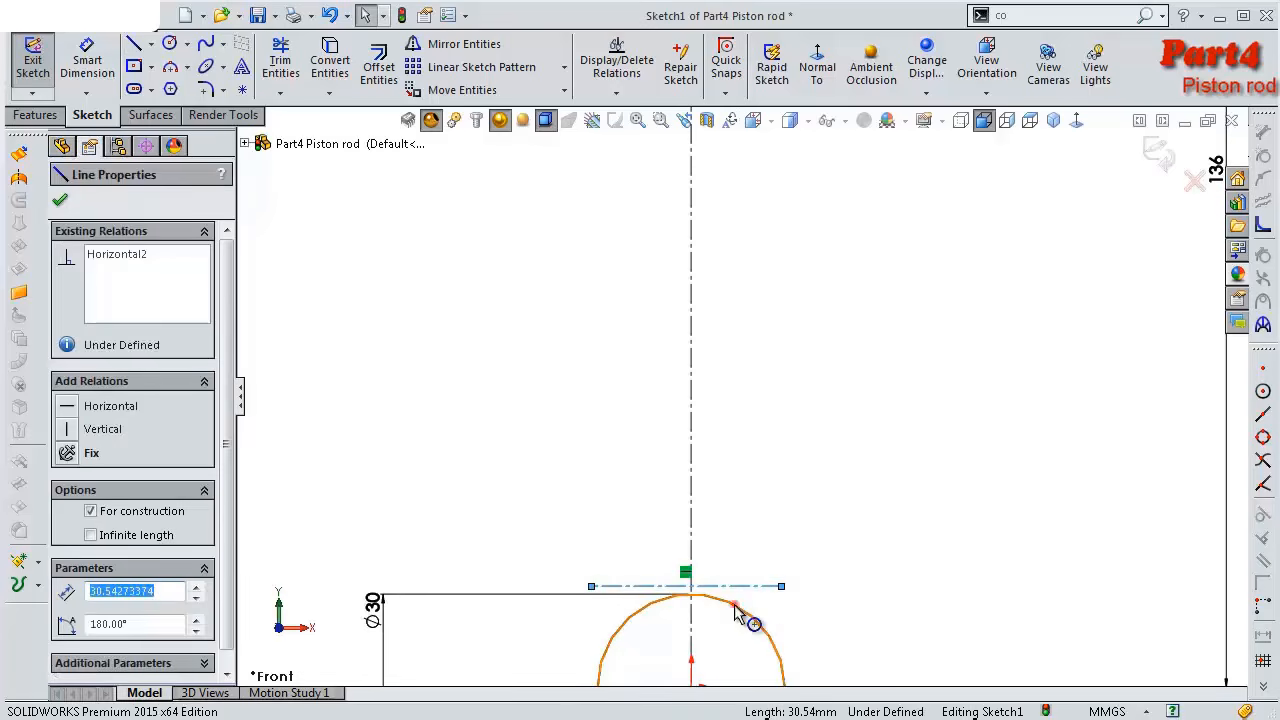
pyautogui.keyDown('ctrl'); pyautogui.click(745, 612); pyautogui.keyUp('ctrl')
pyautogui.click(788, 520)
pyautogui.press('Escape')
# Sketch a three-point arc of about 13.55 mm radius over the 19 mm circle, joining the ends of its short centerline
pyautogui.scroll(5, 565, 440)
pyautogui.scroll(-4, 500, 150)
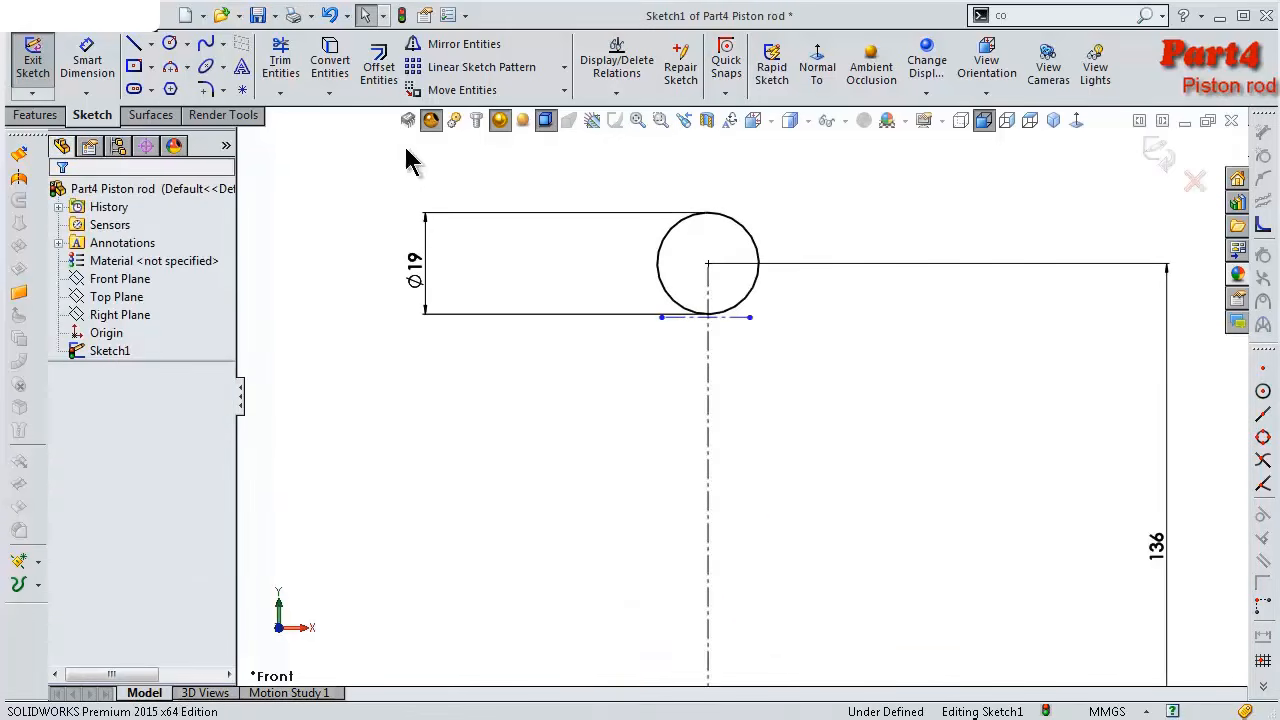
pyautogui.click(170, 70)
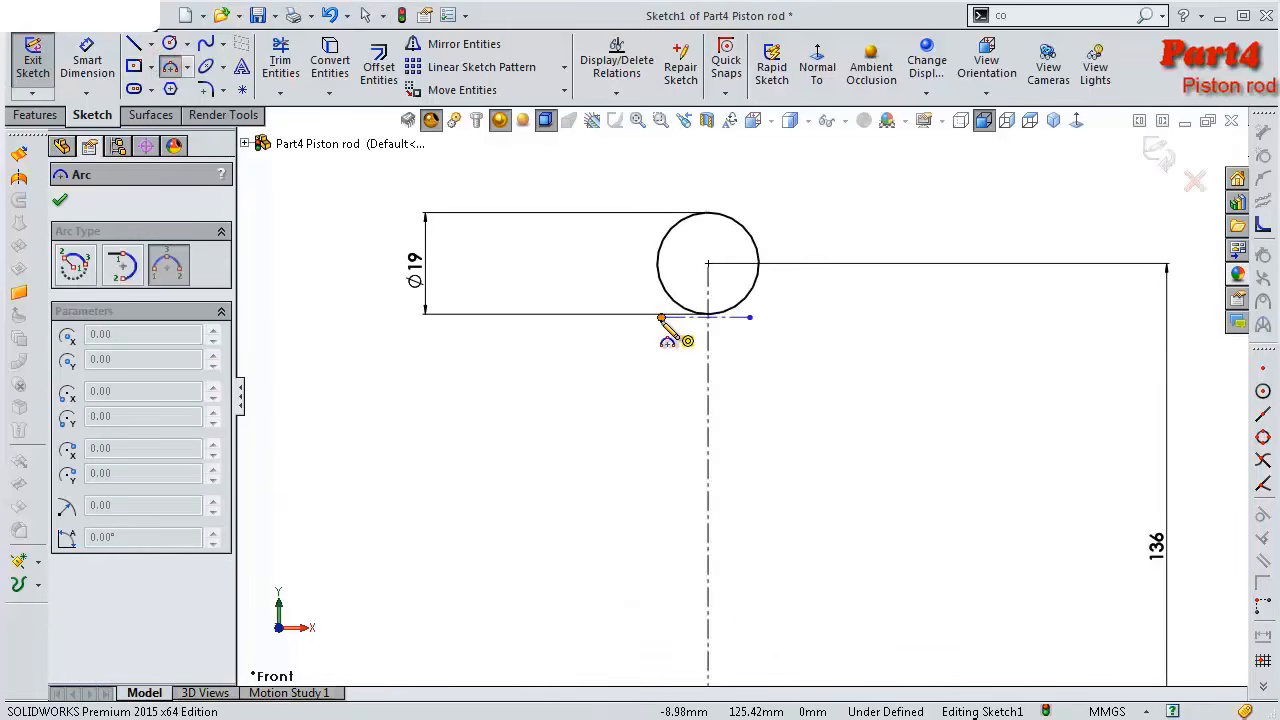
pyautogui.click(660, 317)
pyautogui.click(750, 317)
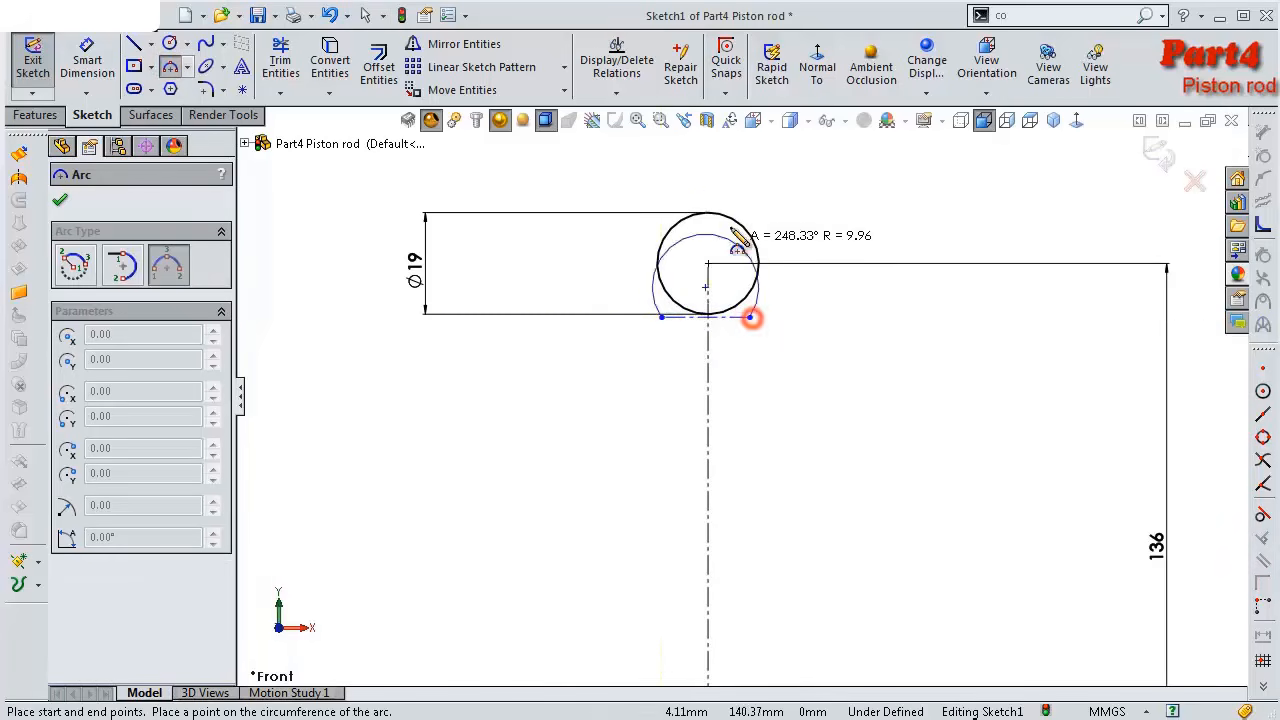
pyautogui.click(745, 205)
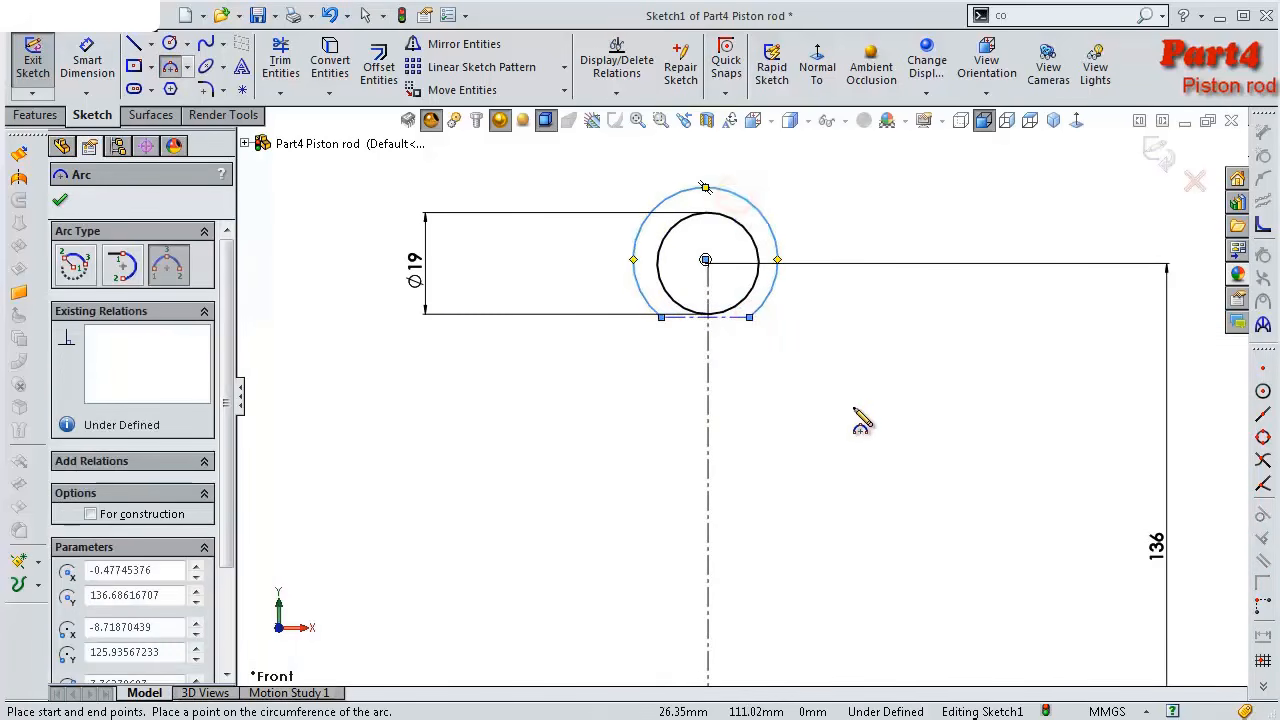
# Sketch a three-point arc of about 23.9 mm radius below the 30 mm circle, joining the ends of its short centerline
pyautogui.scroll(5, 871, 500)
pyautogui.scroll(-3, 770, 625)
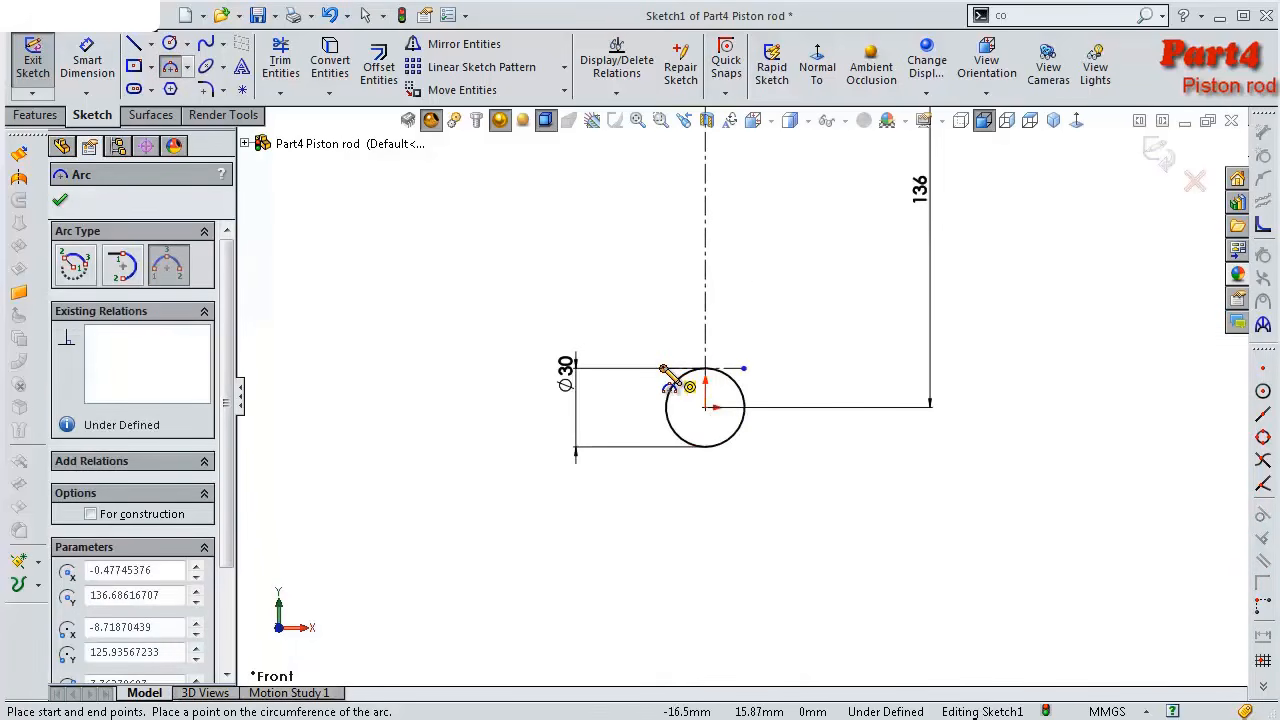
pyautogui.click(662, 368)
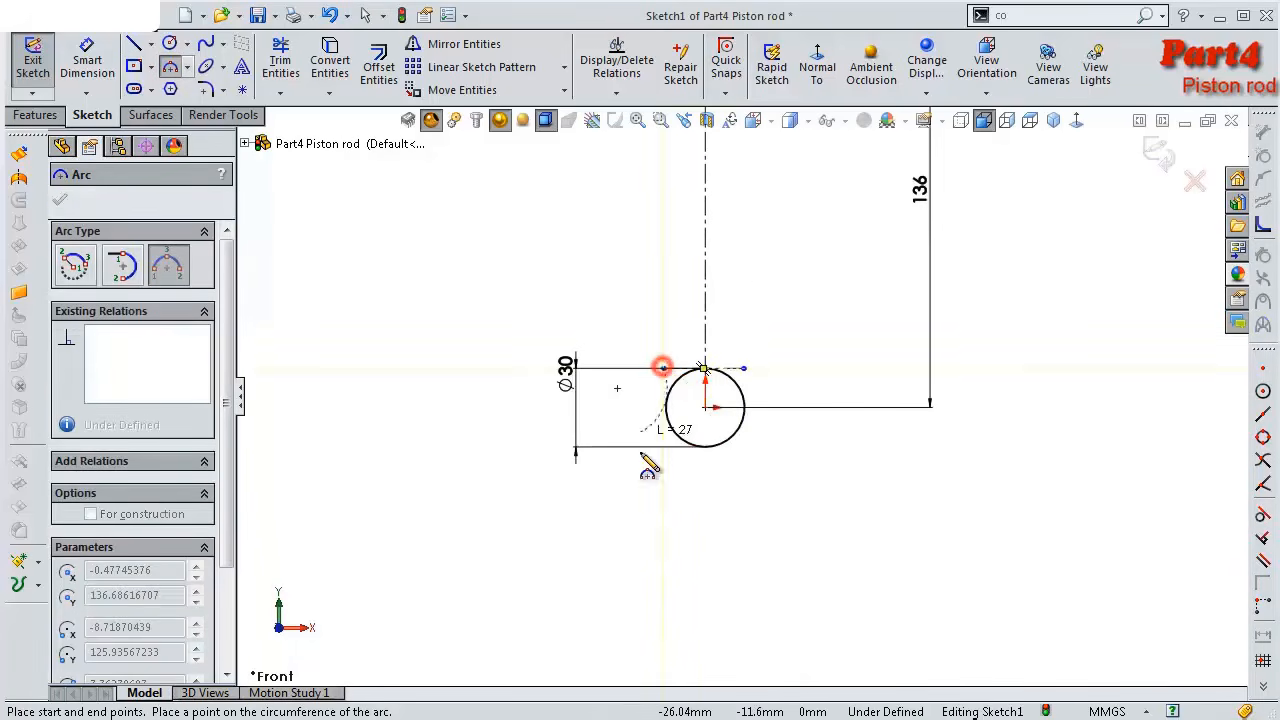
pyautogui.click(744, 369)
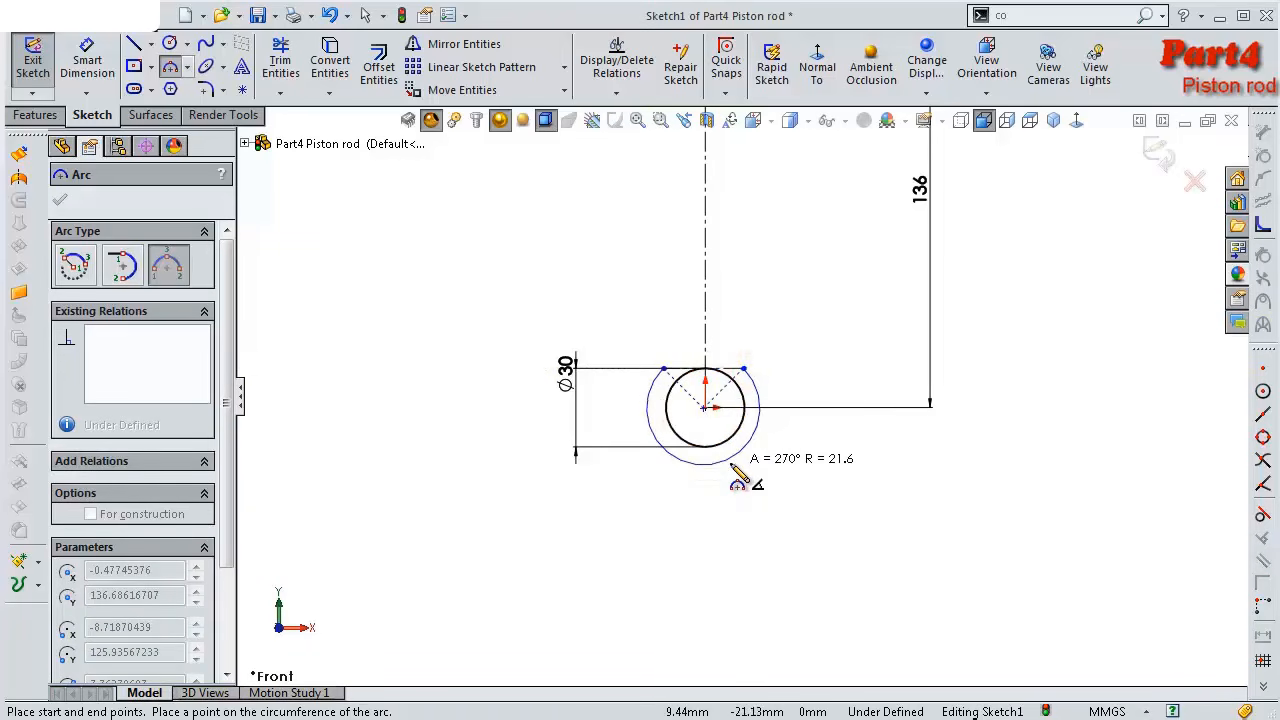
pyautogui.click(730, 477)
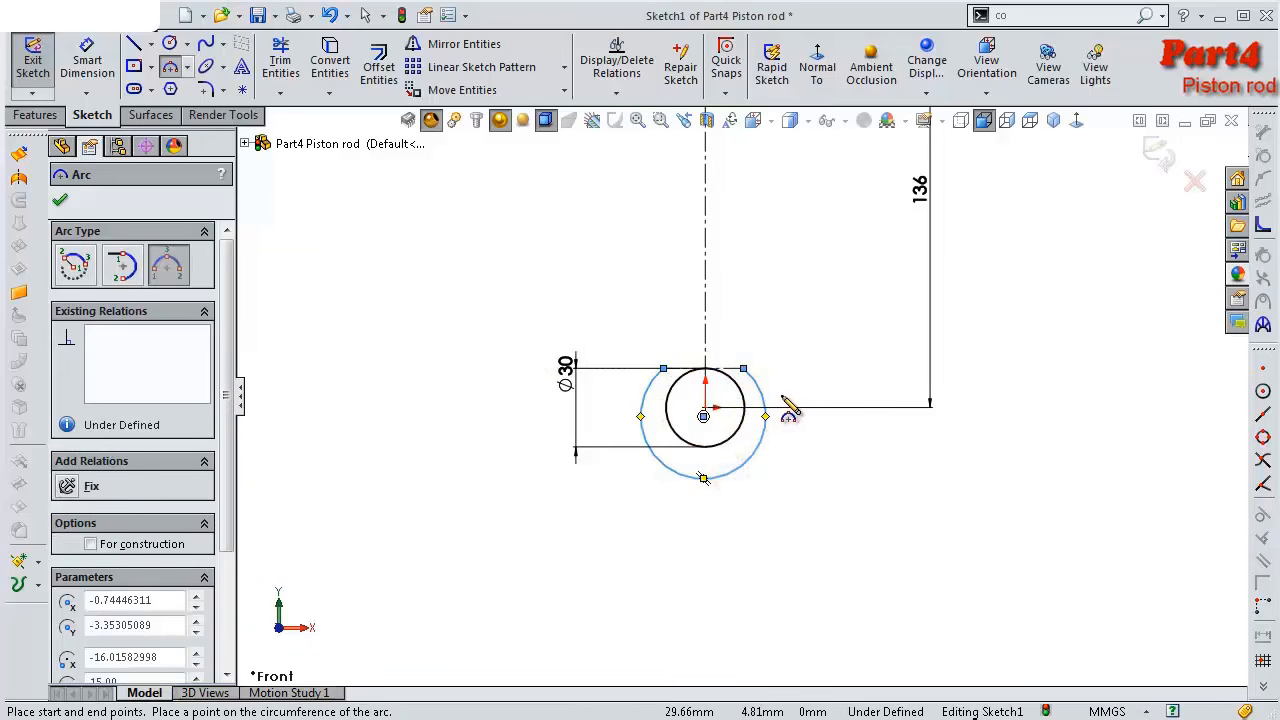
pyautogui.press('Escape')
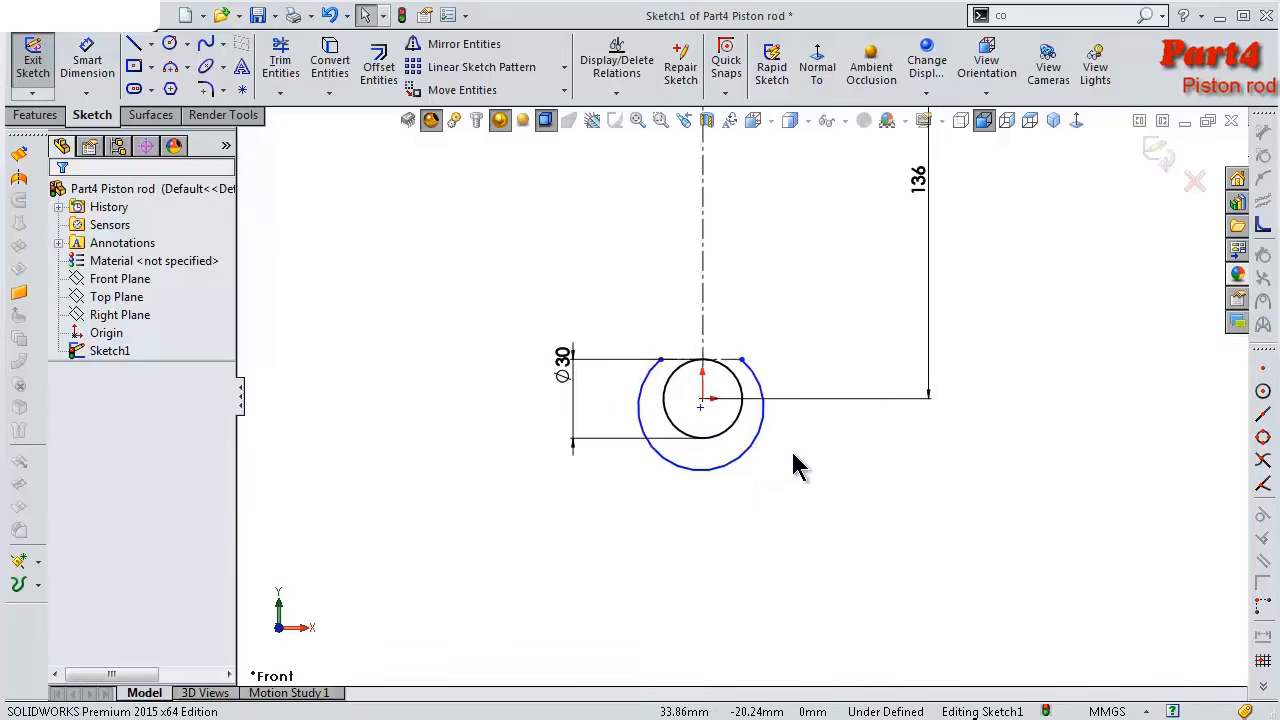
# Dimension the radius of the arc around the 19 mm circle and set it to 13 mm
pyautogui.scroll(4, 771, 307)
pyautogui.scroll(-5, 735, 245)
pyautogui.scroll(-2, 735, 250)
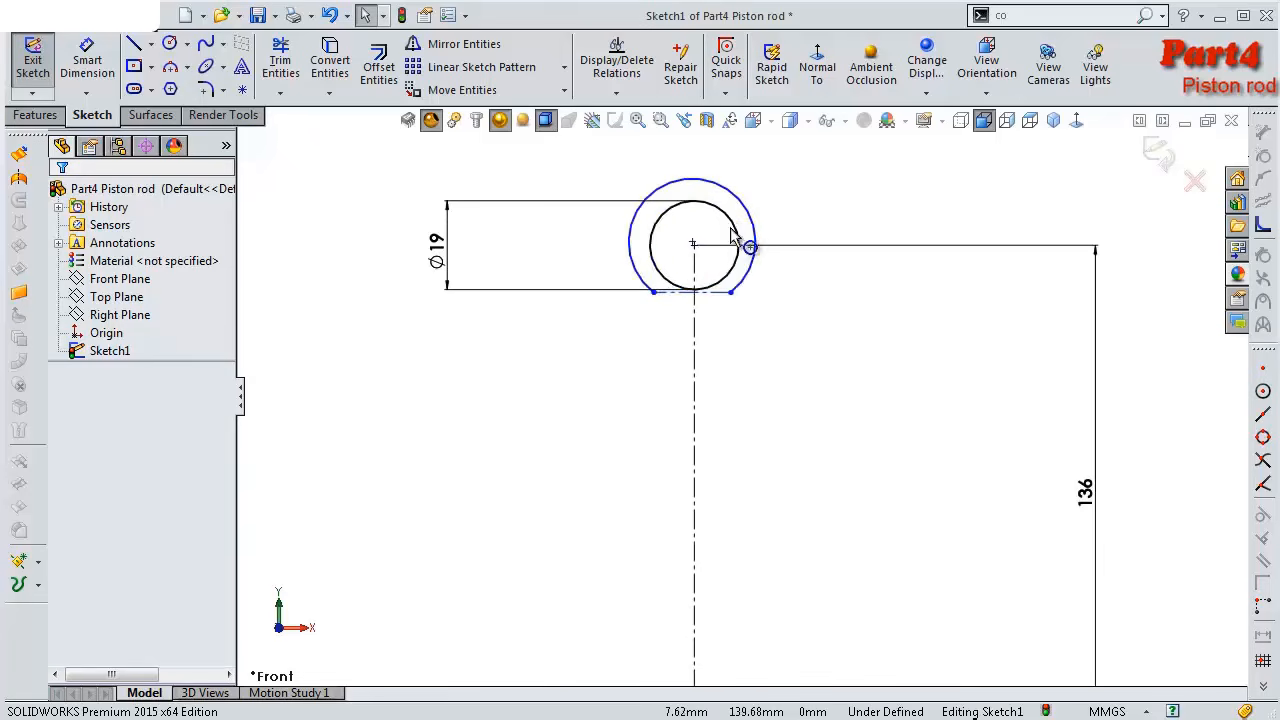
pyautogui.press('s')
pyautogui.click(786, 243)
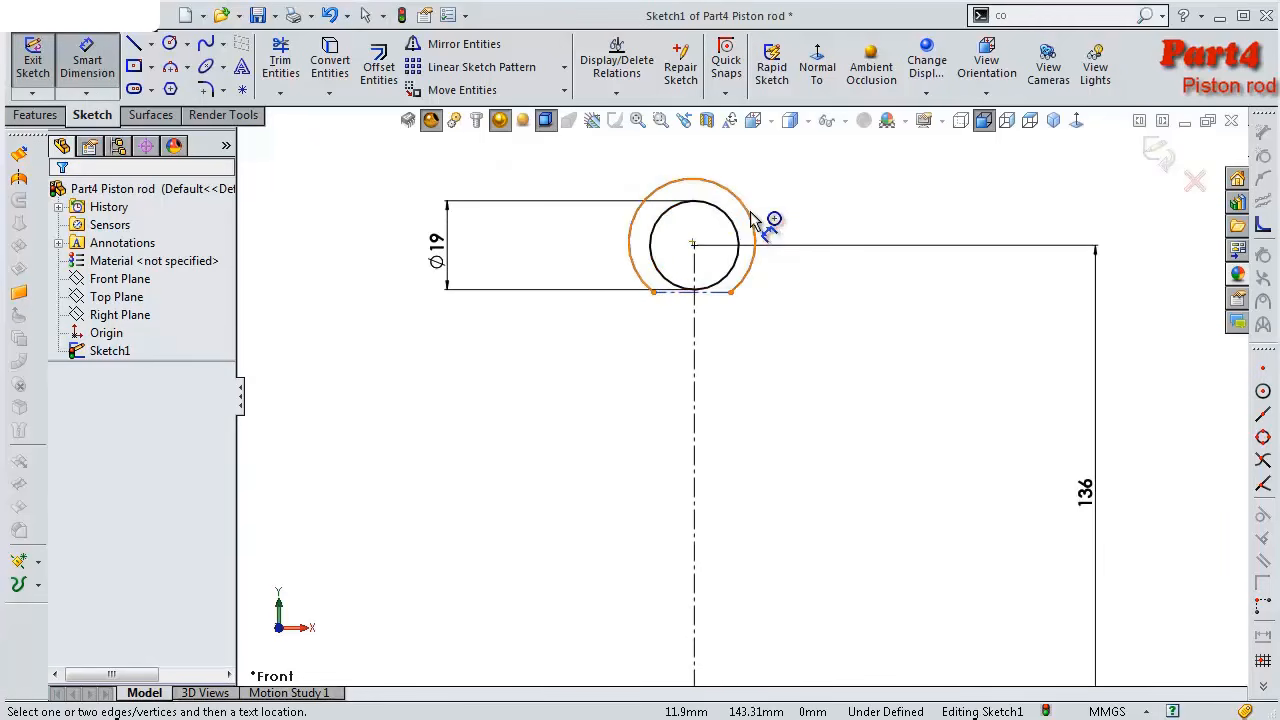
pyautogui.click(753, 220)
pyautogui.click(783, 200)
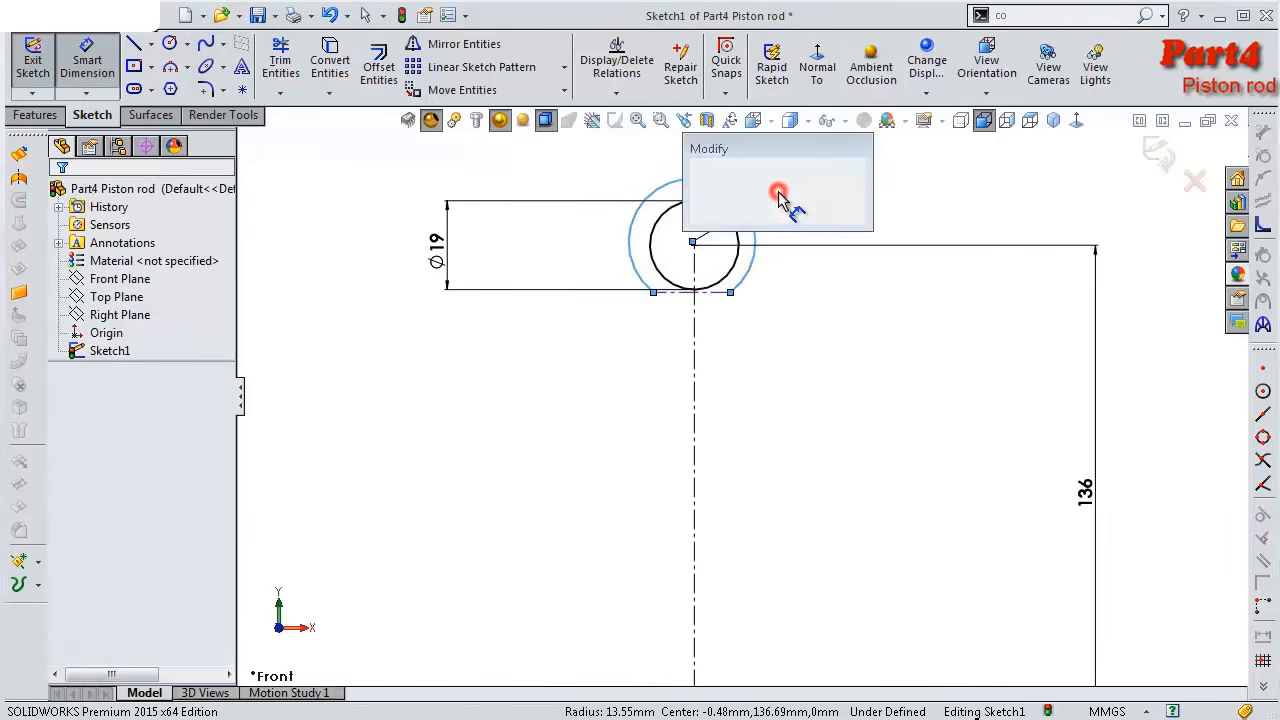
pyautogui.write('13')
pyautogui.press('Return')
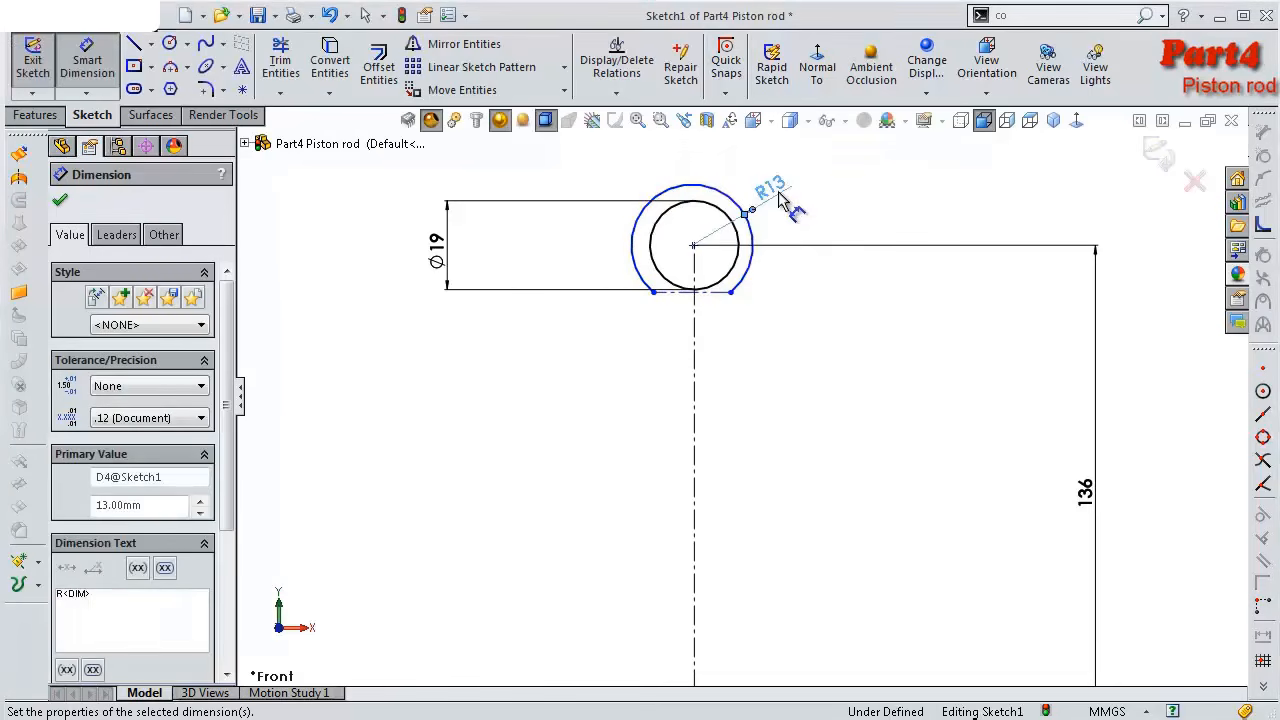
pyautogui.press('Escape')
# Make the 13 mm radius arc concentric with the 19 mm circle
pyautogui.scroll(-2, 745, 280)
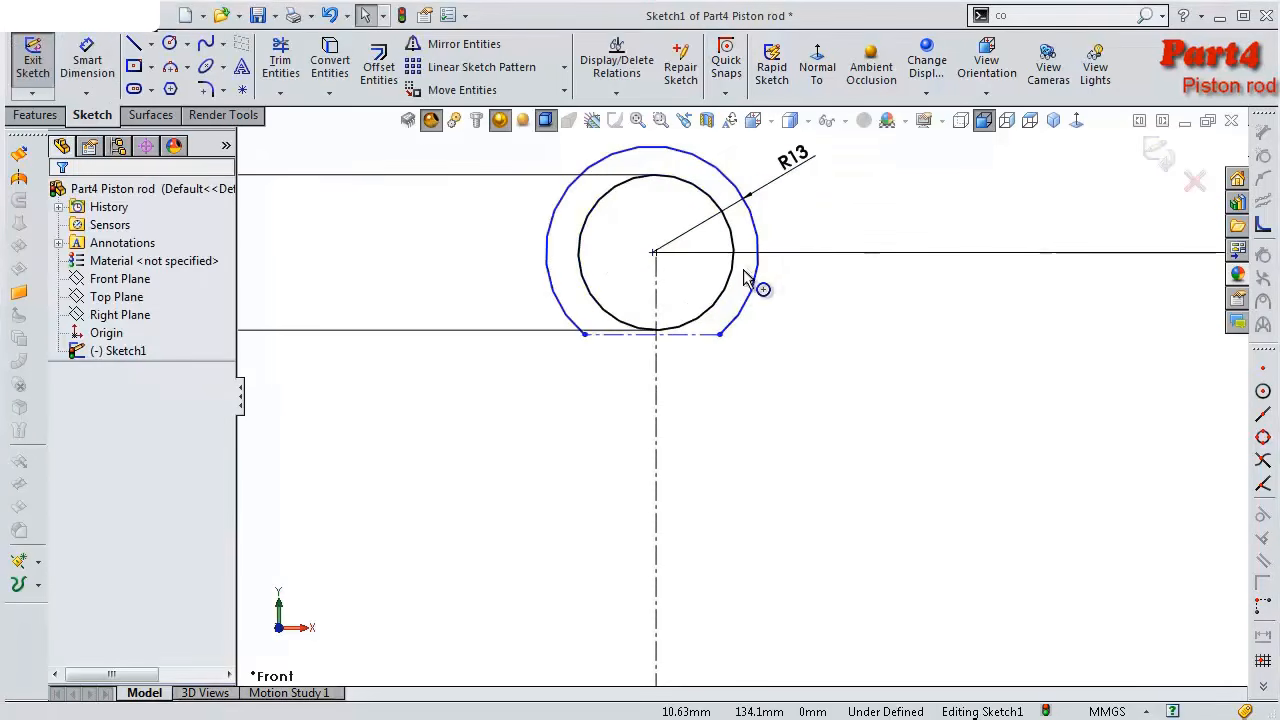
pyautogui.click(702, 338)
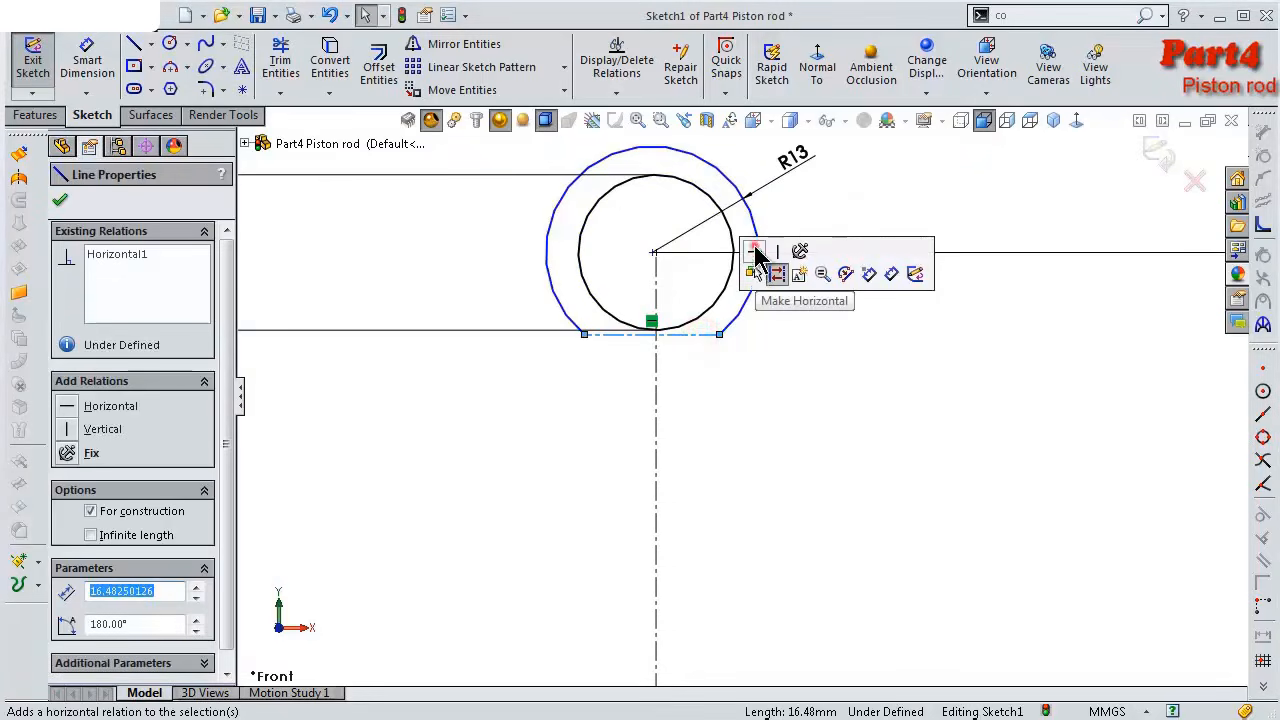
pyautogui.click(760, 350)
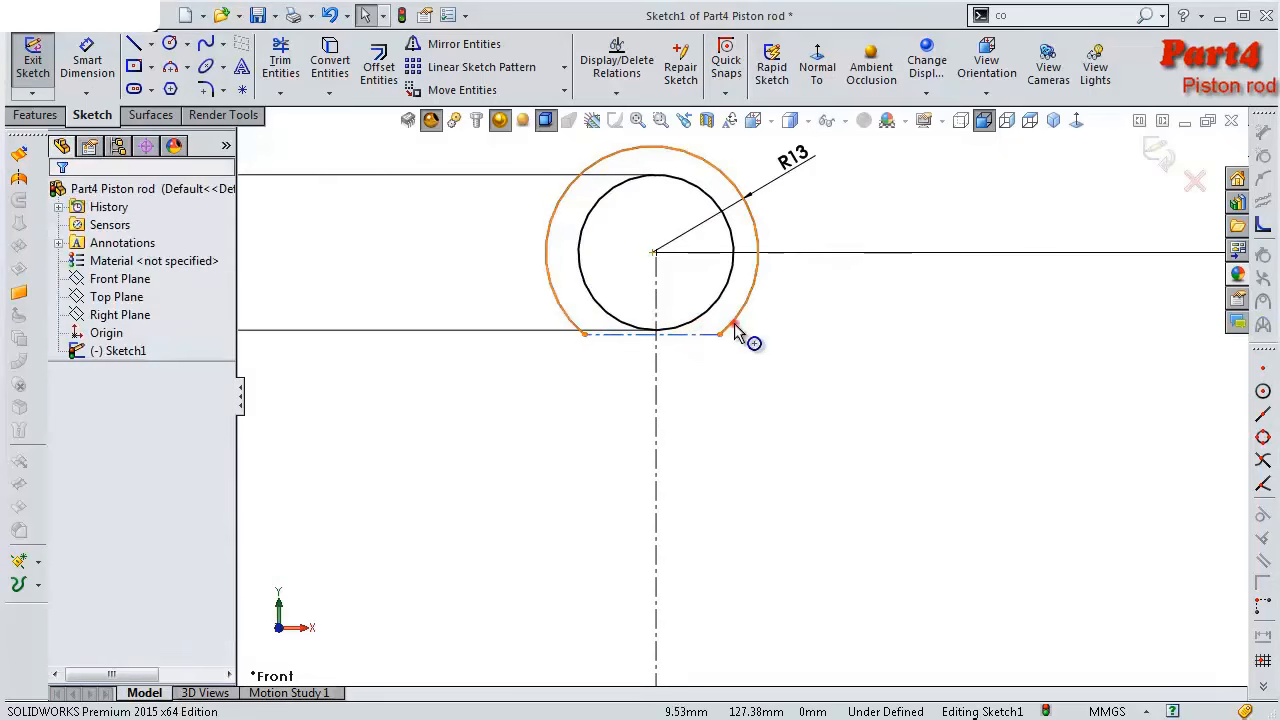
pyautogui.click(733, 329)
pyautogui.keyDown('ctrl'); pyautogui.click(719, 305); pyautogui.keyUp('ctrl')
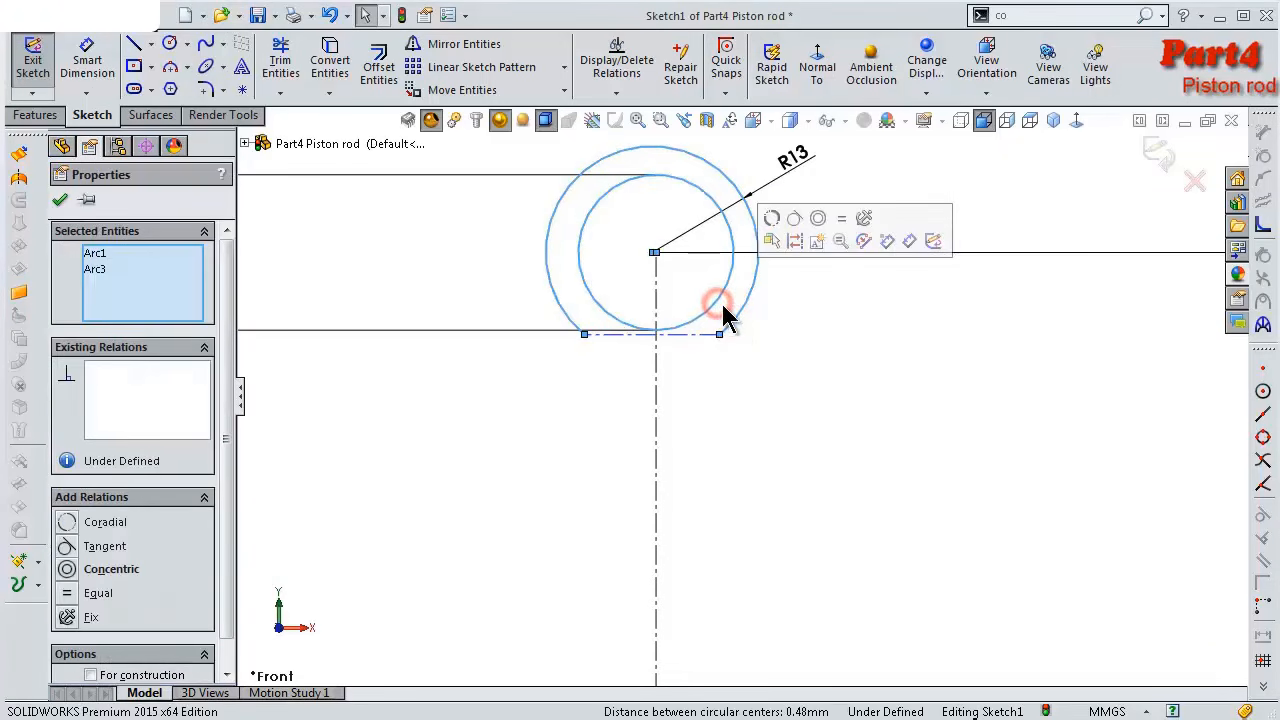
pyautogui.click(817, 217)
pyautogui.click(913, 186)
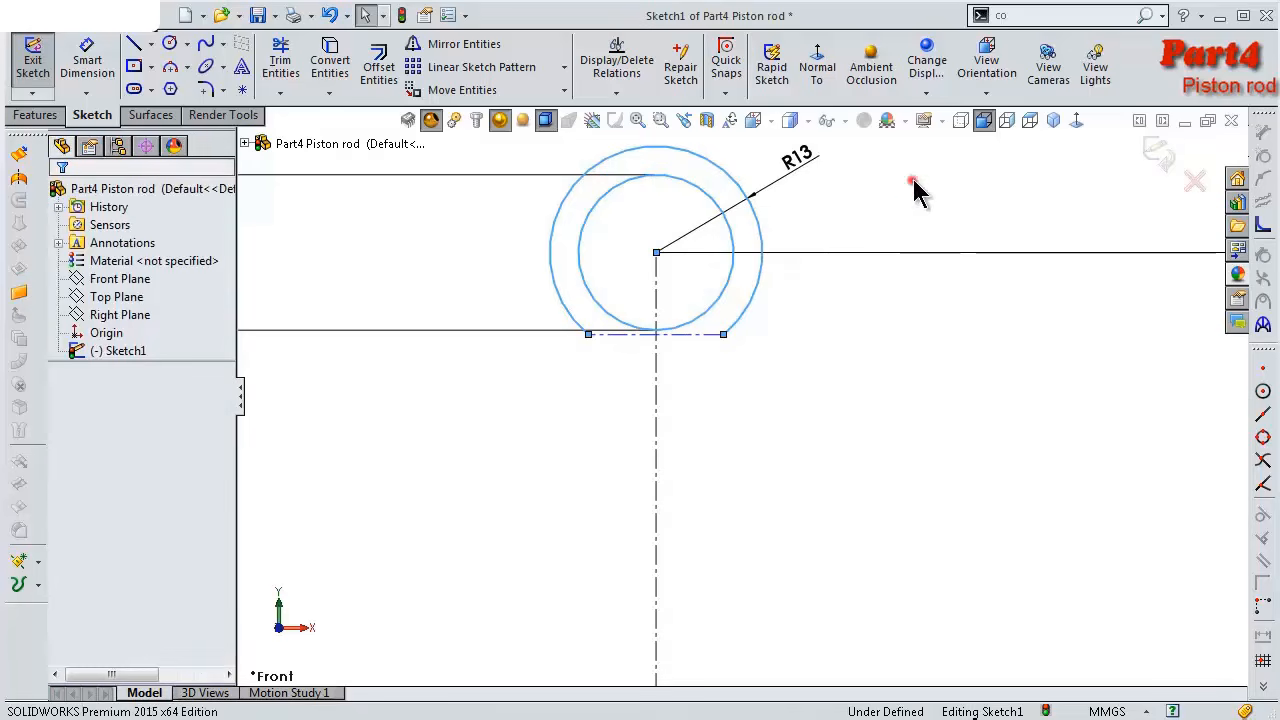
# Make the short horizontal centerline under the 19 mm circle tangent to that circle
pyautogui.scroll(-3, 707, 350)
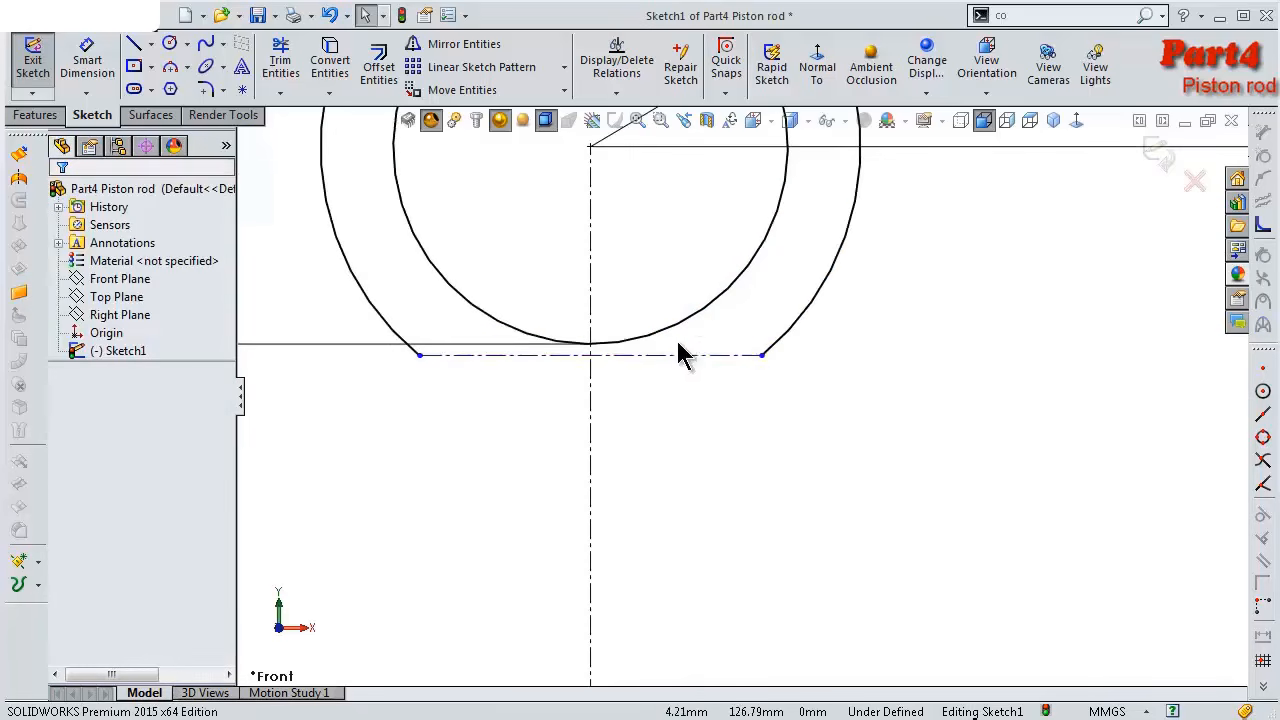
pyautogui.click(678, 356)
pyautogui.keyDown('ctrl'); pyautogui.click(623, 345); pyautogui.keyUp('ctrl')
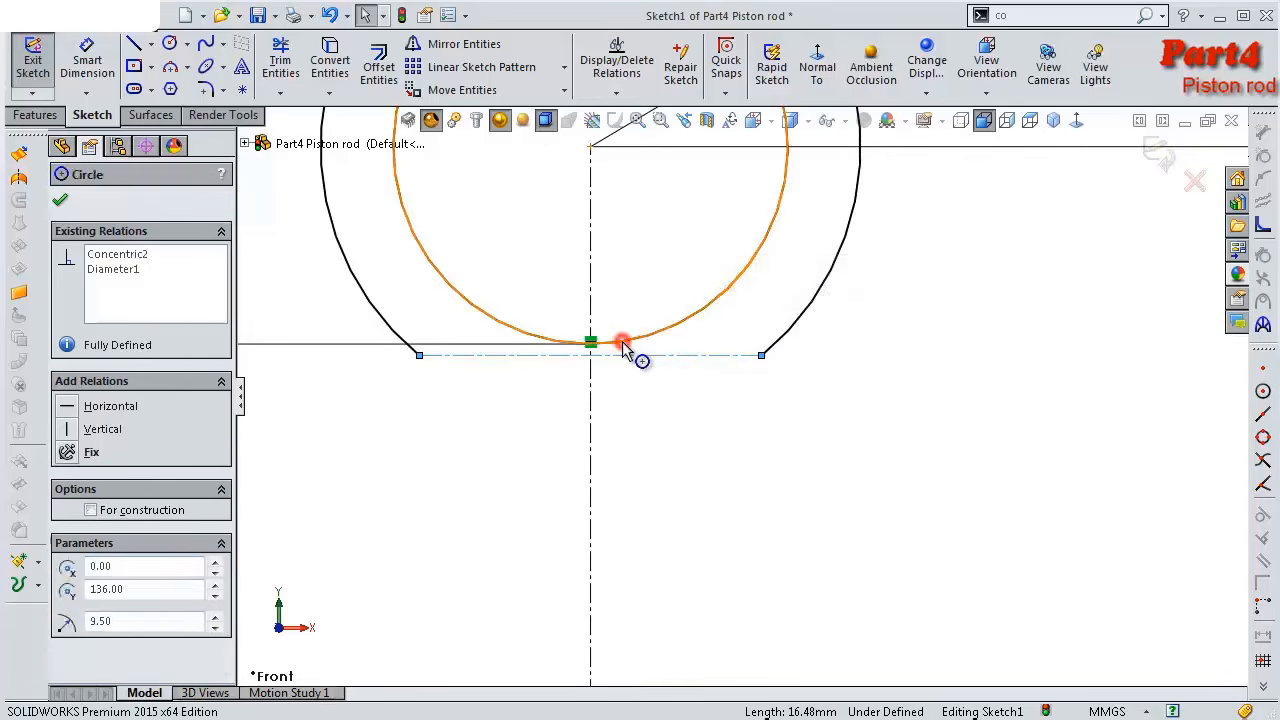
pyautogui.click(676, 257)
pyautogui.click(734, 428)
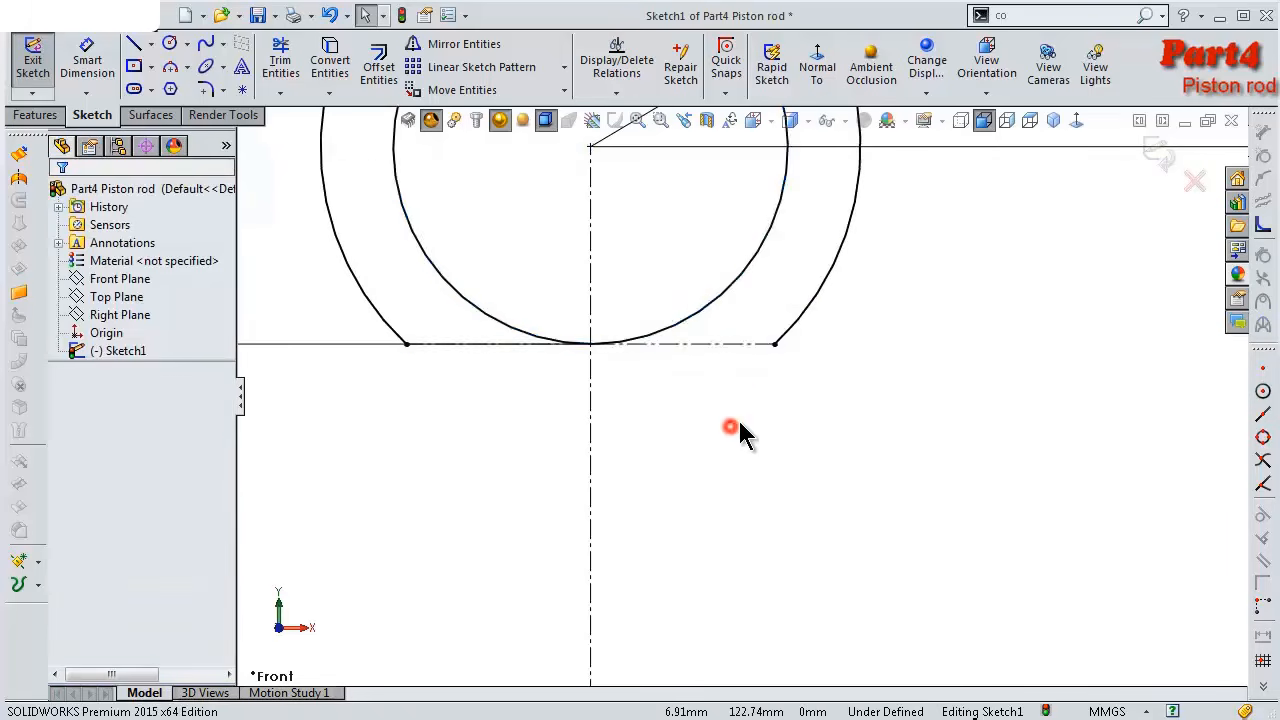
# Dimension the radius of the arc around the 30 mm circle and set it to 20 mm
pyautogui.scroll(3, 745, 440)
pyautogui.scroll(7, 756, 480)
pyautogui.scroll(-5, 738, 572)
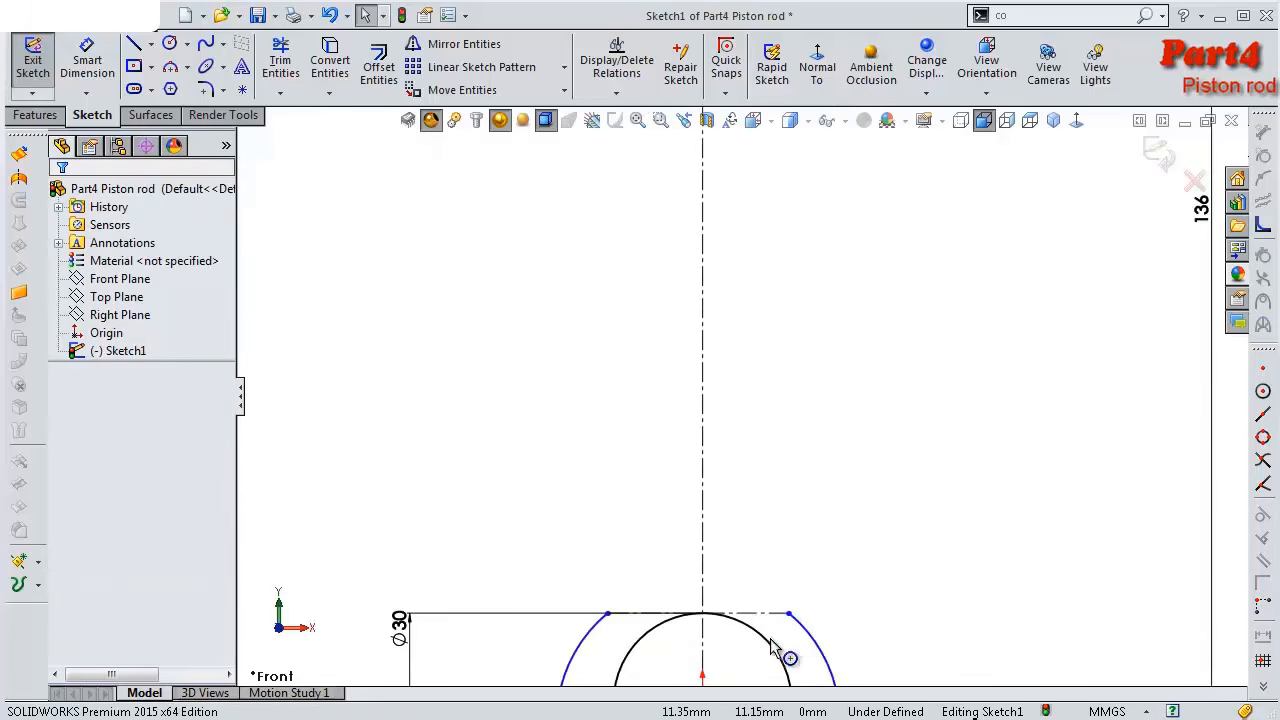
pyautogui.scroll(3, 773, 636)
pyautogui.scroll(2, 776, 637)
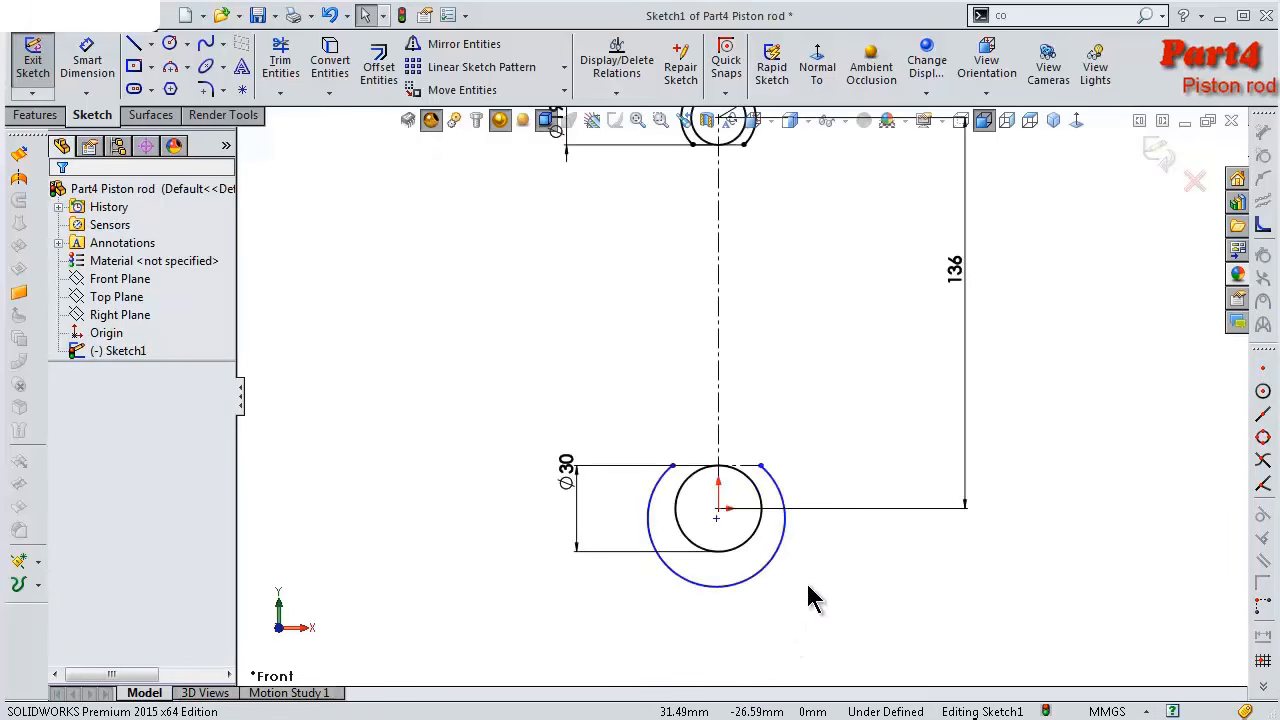
pyautogui.press('s')
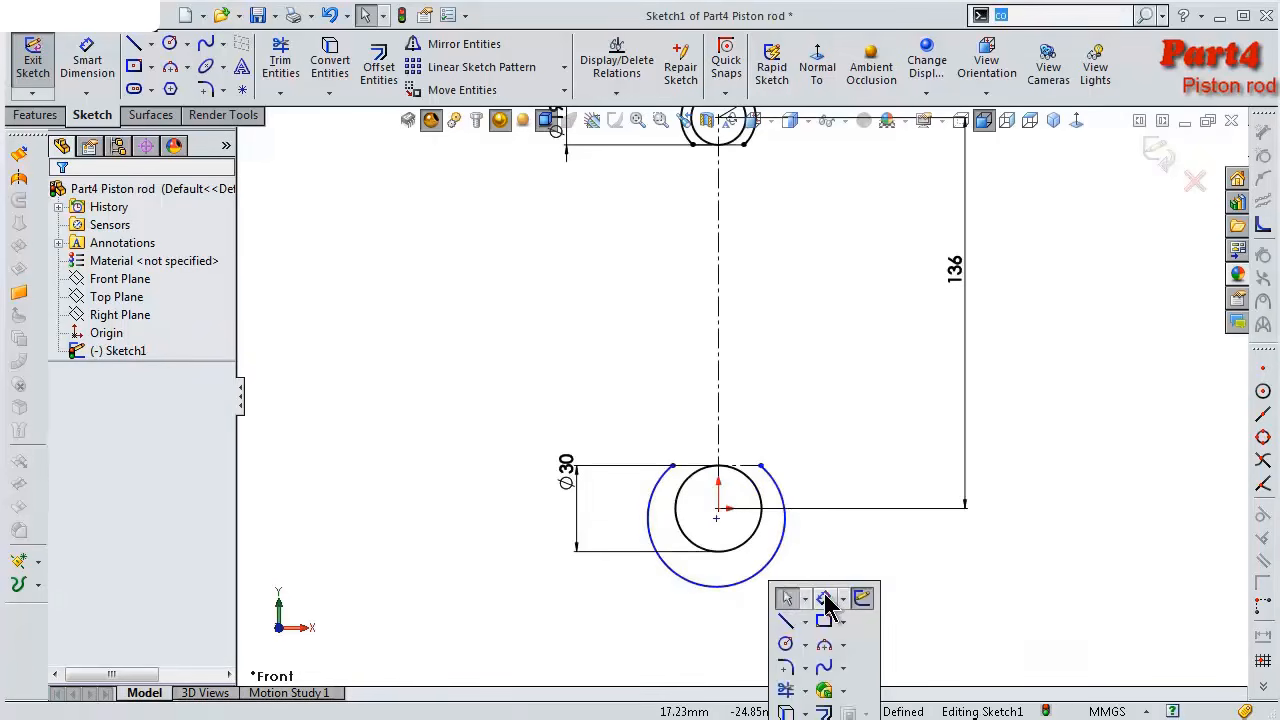
pyautogui.click(824, 599)
pyautogui.click(771, 565)
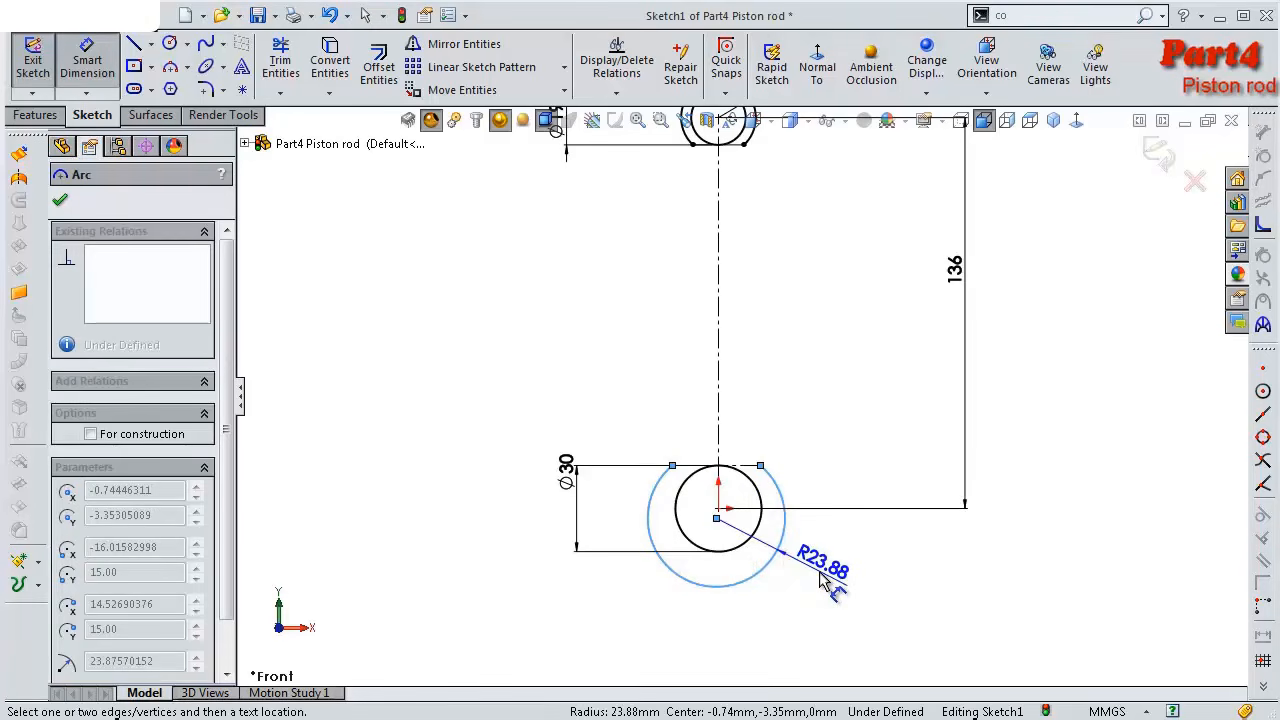
pyautogui.click(820, 580)
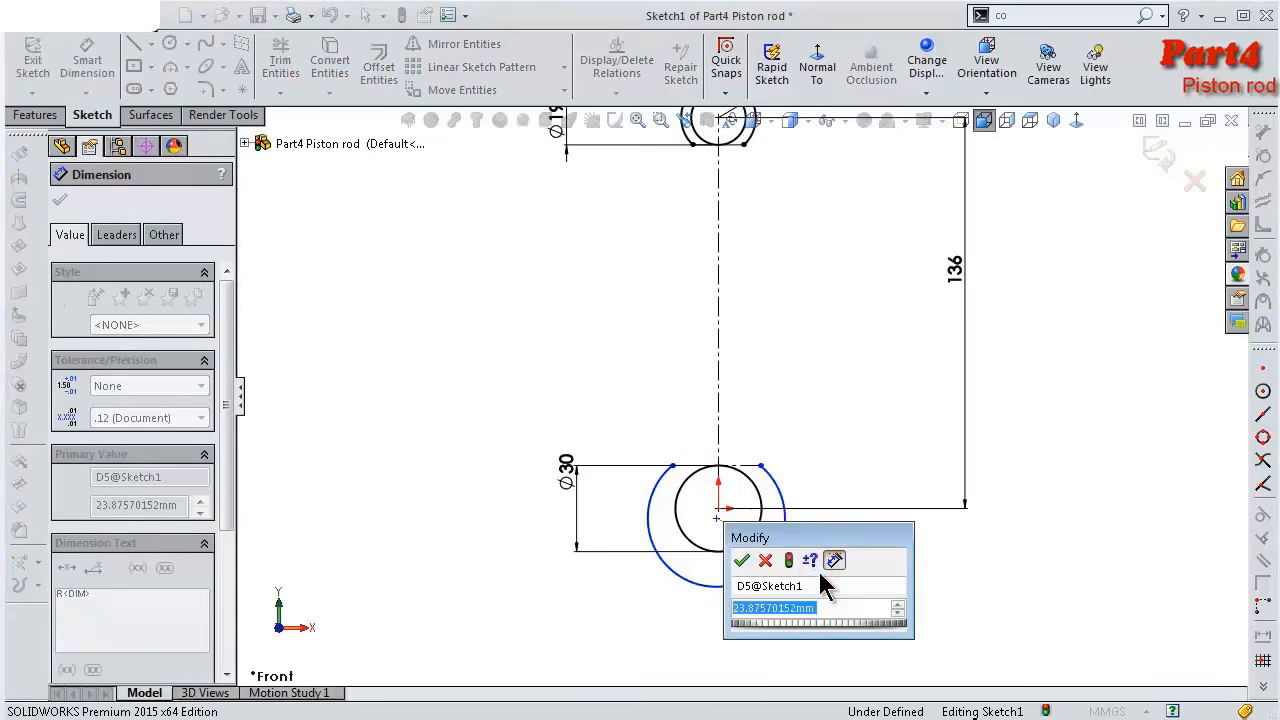
pyautogui.write('20')
pyautogui.press('Return')
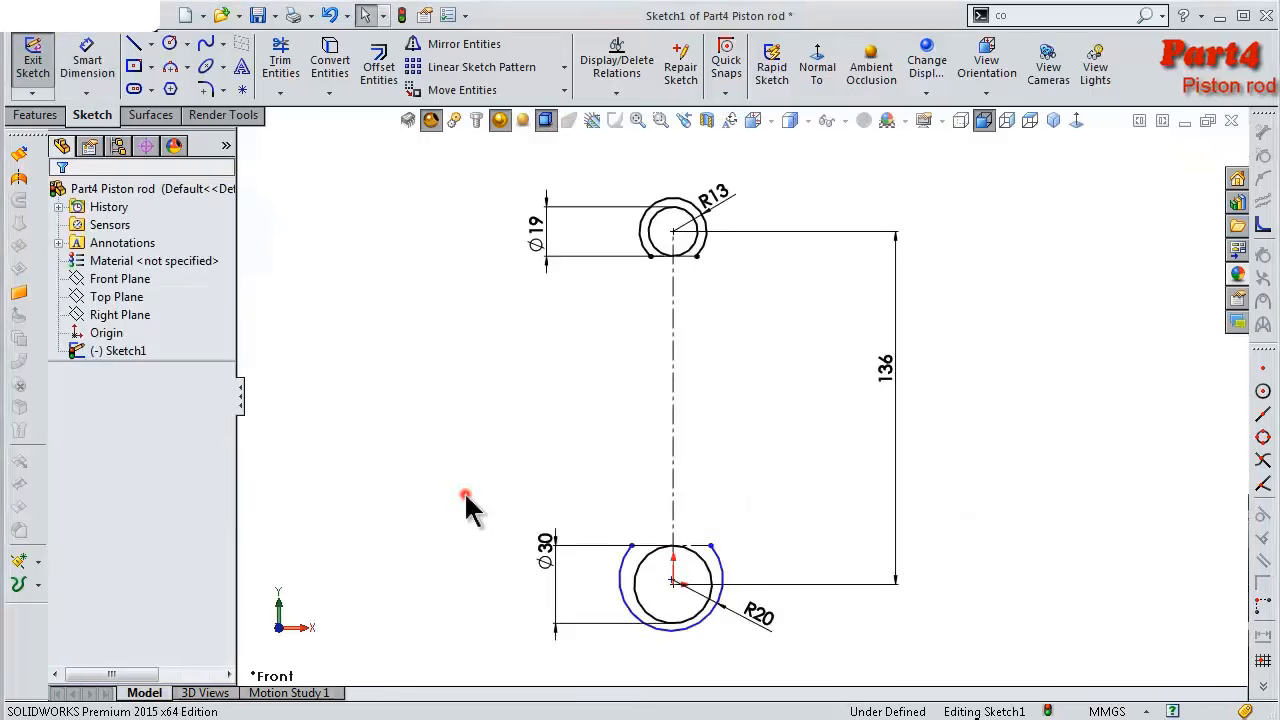
pyautogui.click(466, 494)
# Make the 20 mm radius arc concentric with the 30 mm circle at the origin
pyautogui.scroll(-3, 732, 598)
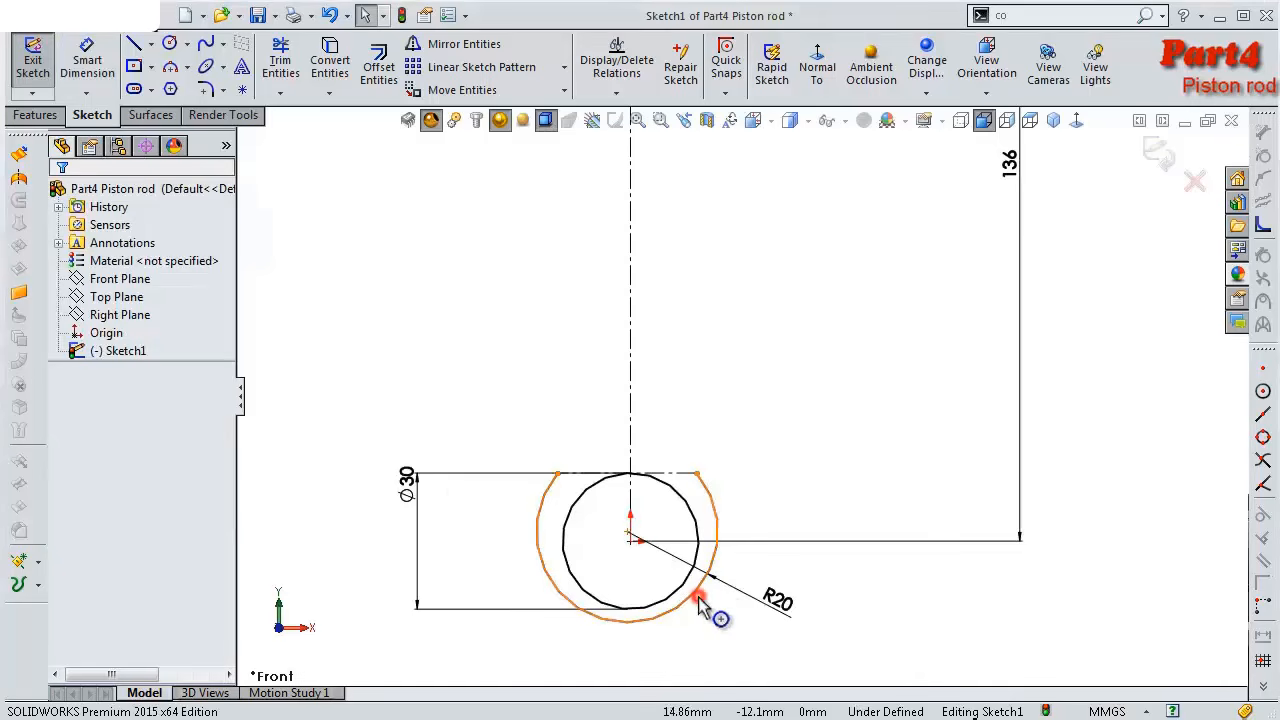
pyautogui.click(700, 601)
pyautogui.keyDown('ctrl'); pyautogui.click(685, 596); pyautogui.keyUp('ctrl')
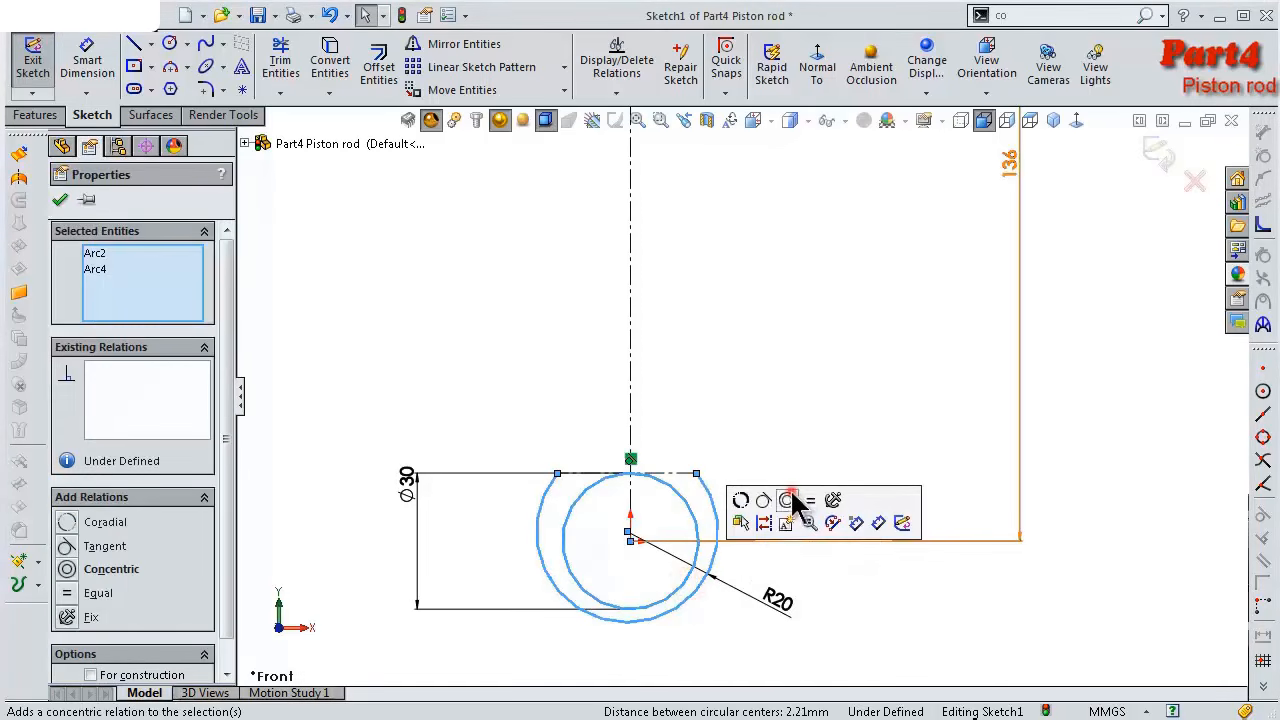
pyautogui.click(787, 500)
pyautogui.click(765, 426)
pyautogui.press('s')
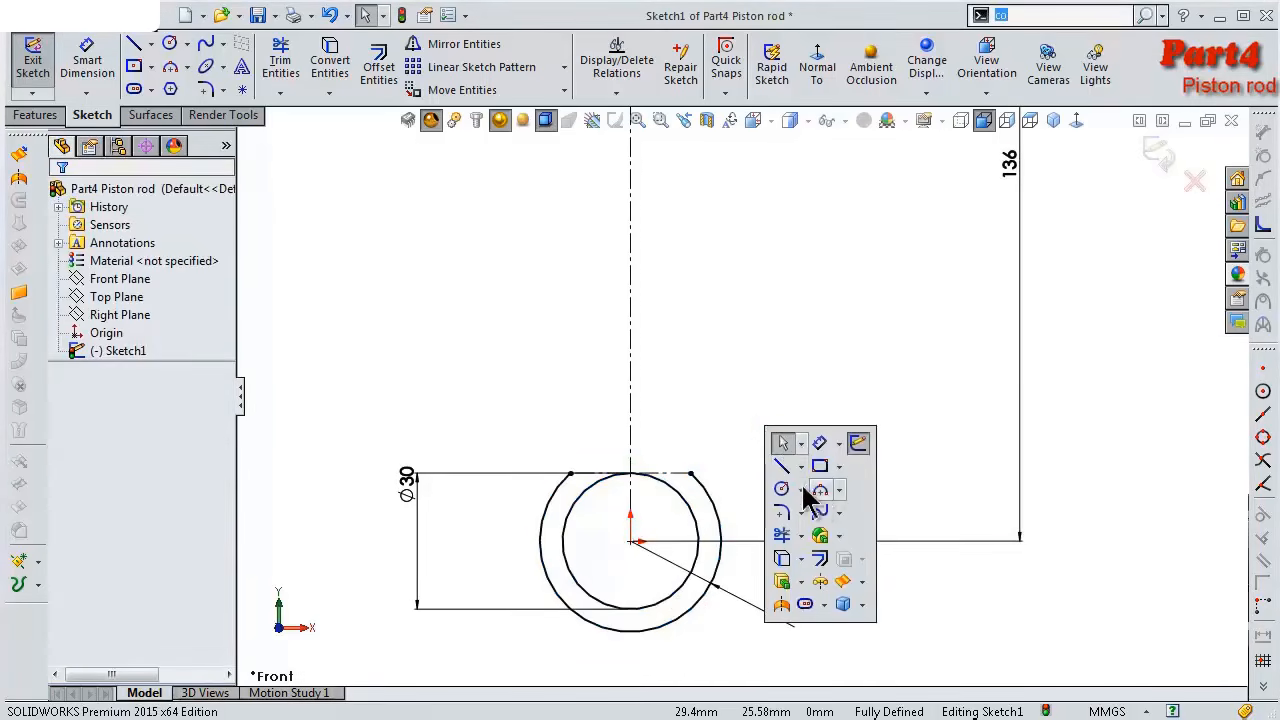
# Draw two side lines joining the endpoints of the 20 mm radius arc to those of the 13 mm radius arc
pyautogui.click(782, 466)
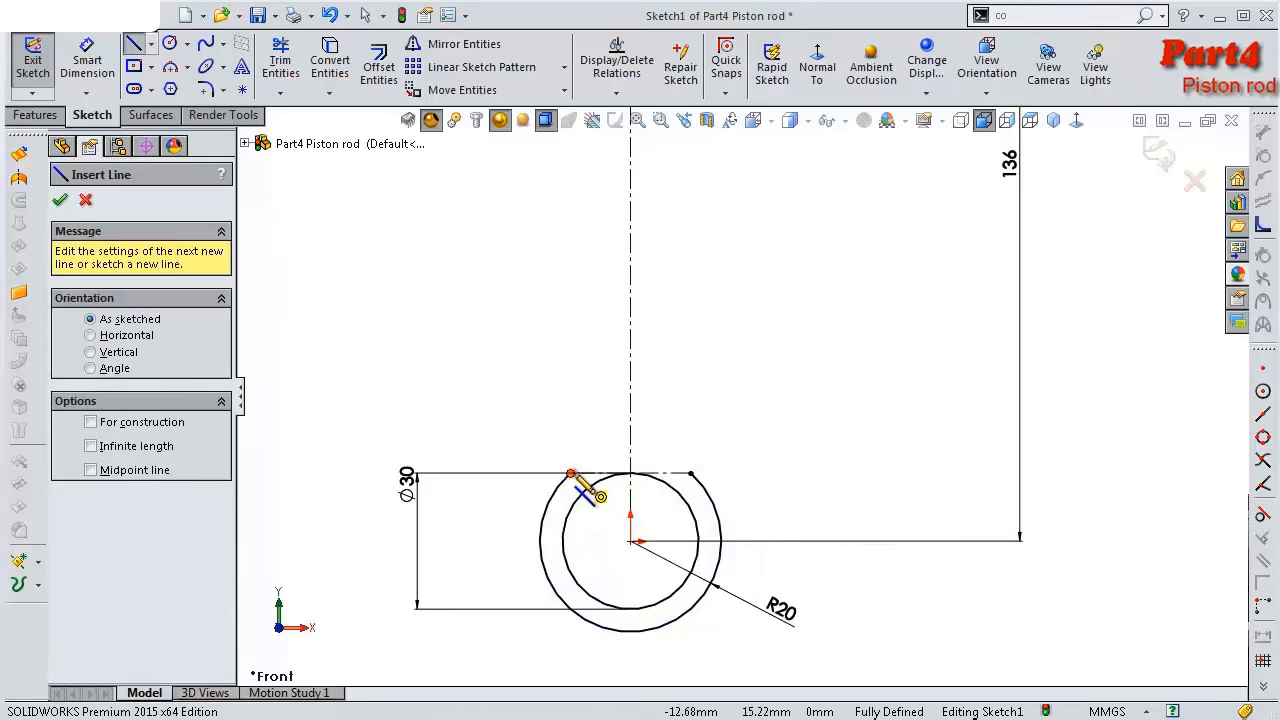
pyautogui.click(570, 473)
pyautogui.scroll(4, 600, 300)
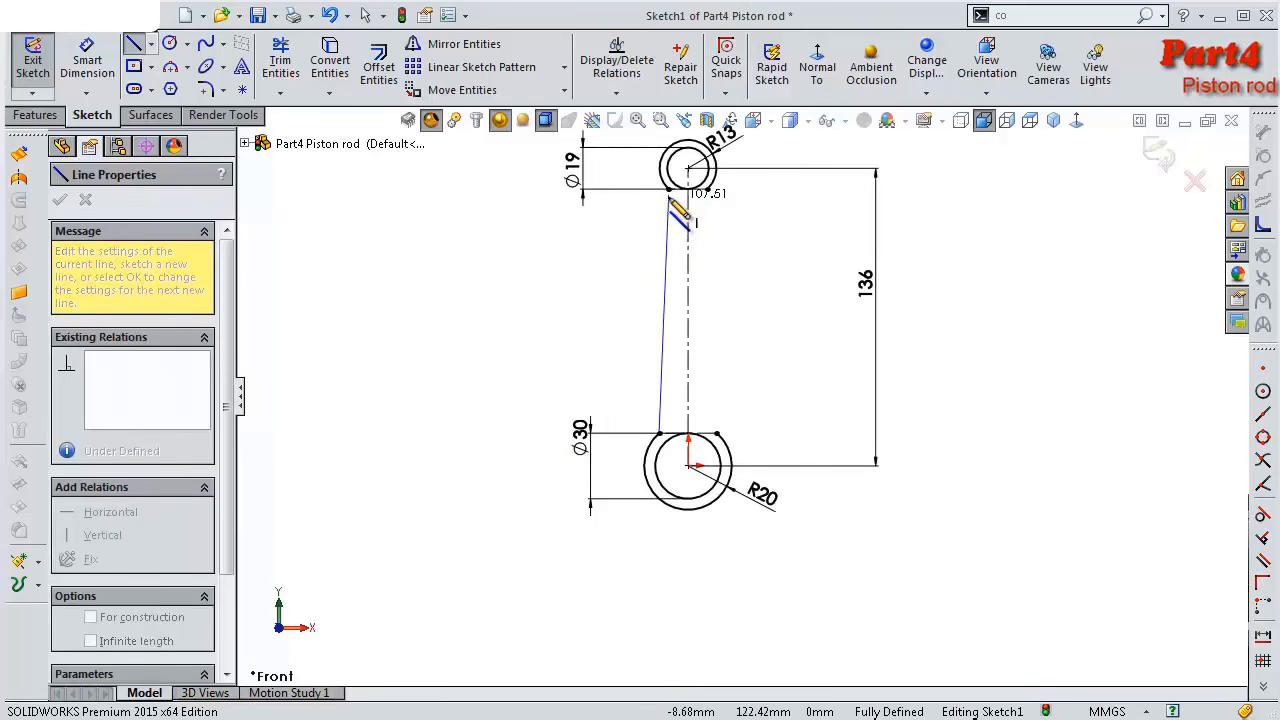
pyautogui.click(668, 189)
pyautogui.click(707, 190)
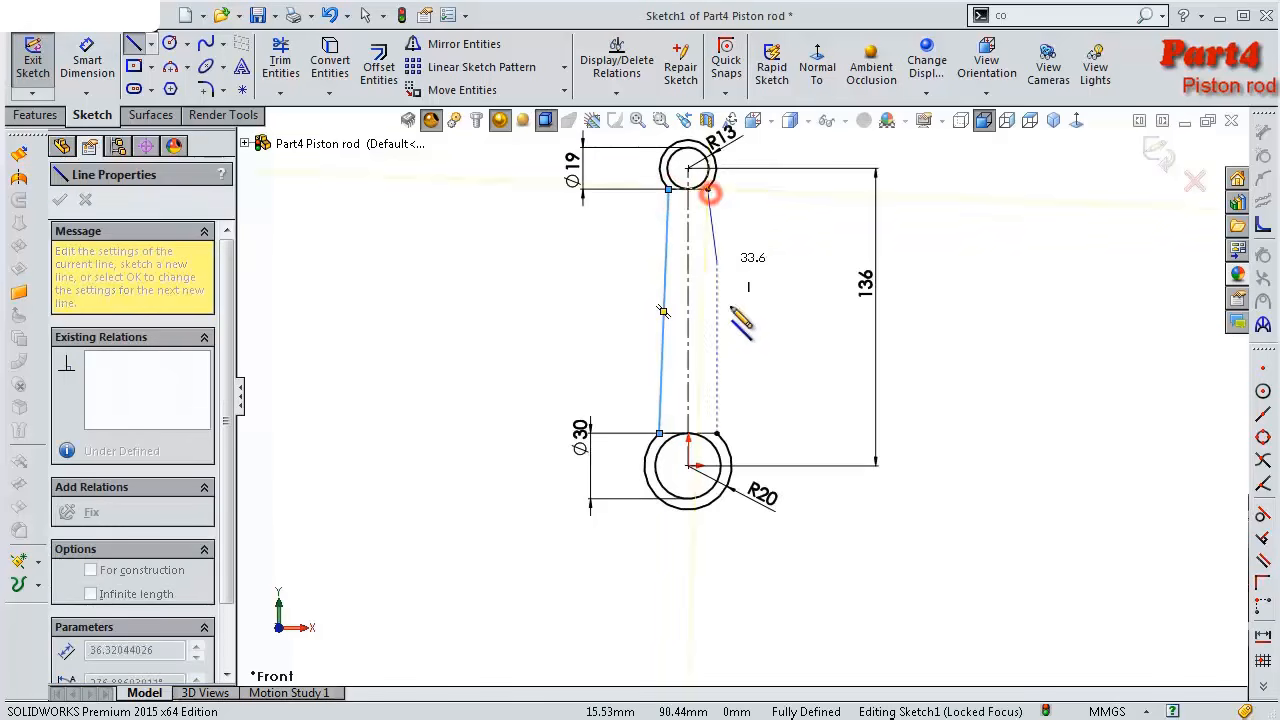
pyautogui.scroll(-4, 720, 406)
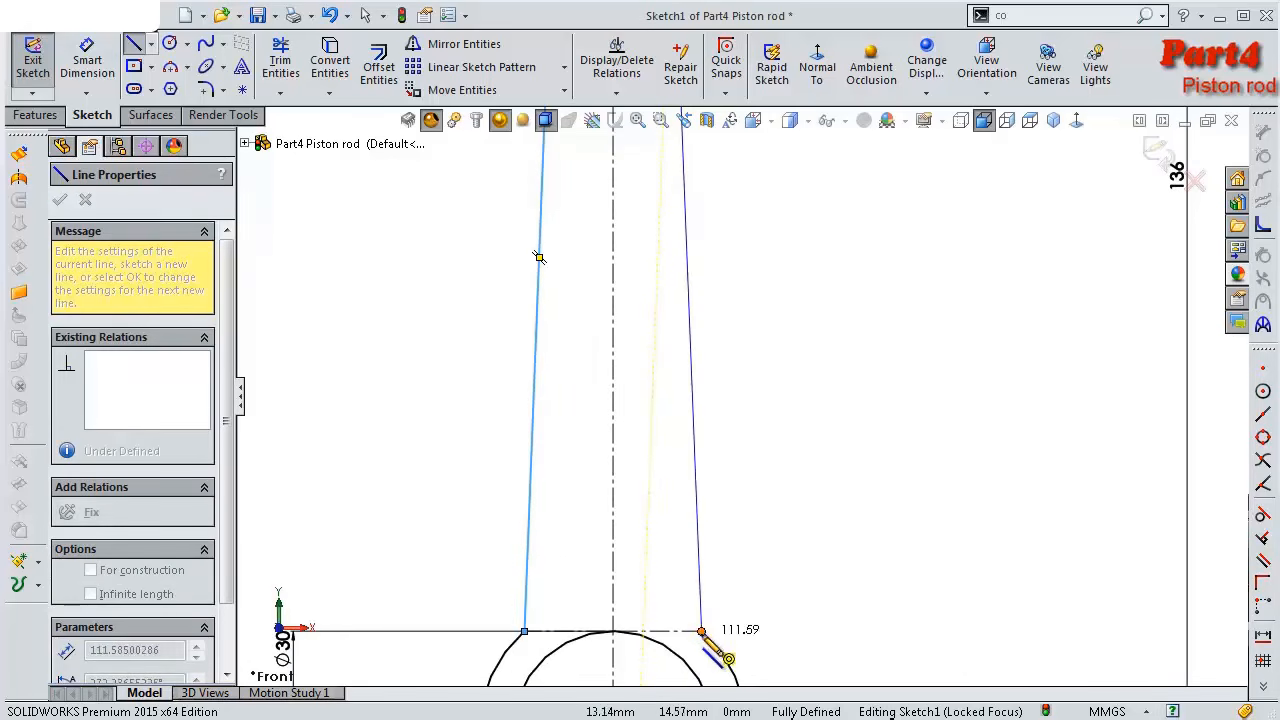
pyautogui.click(701, 633)
# Draw a short horizontal line on each side of the origin, joining the 30 mm circle to the 20 mm radius arc
pyautogui.scroll(3, 800, 610)
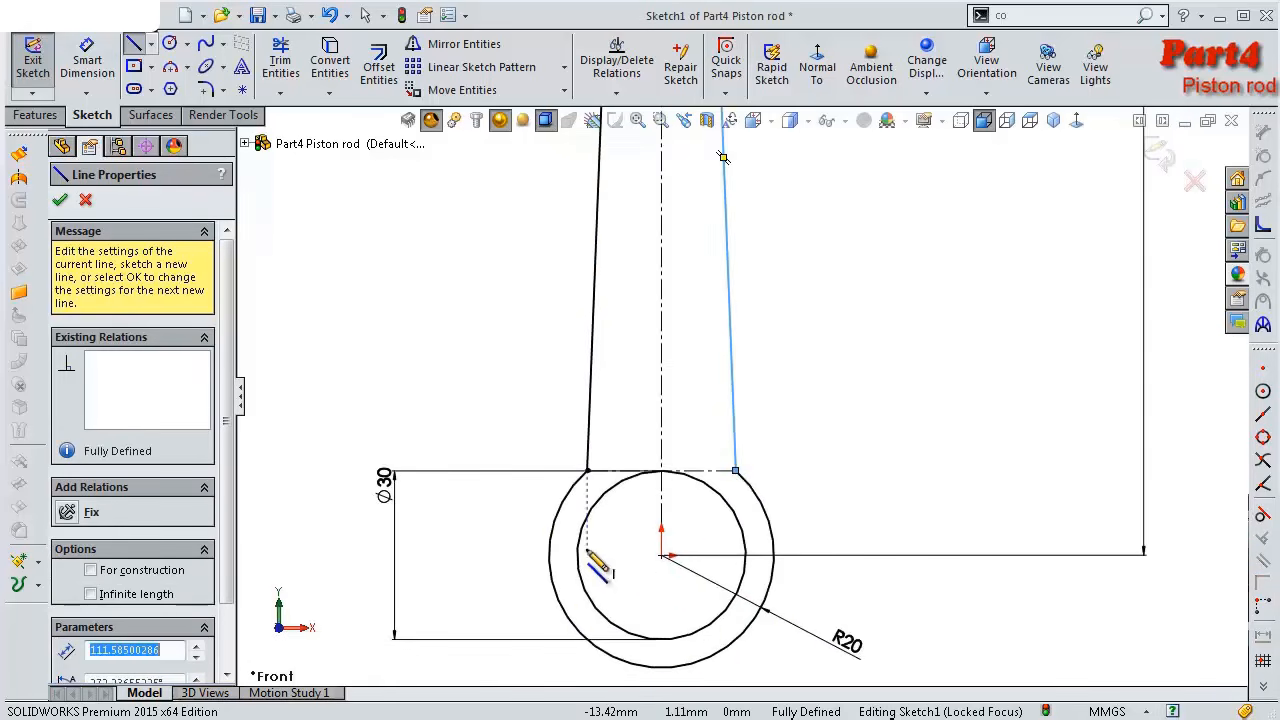
pyautogui.scroll(-2, 590, 563)
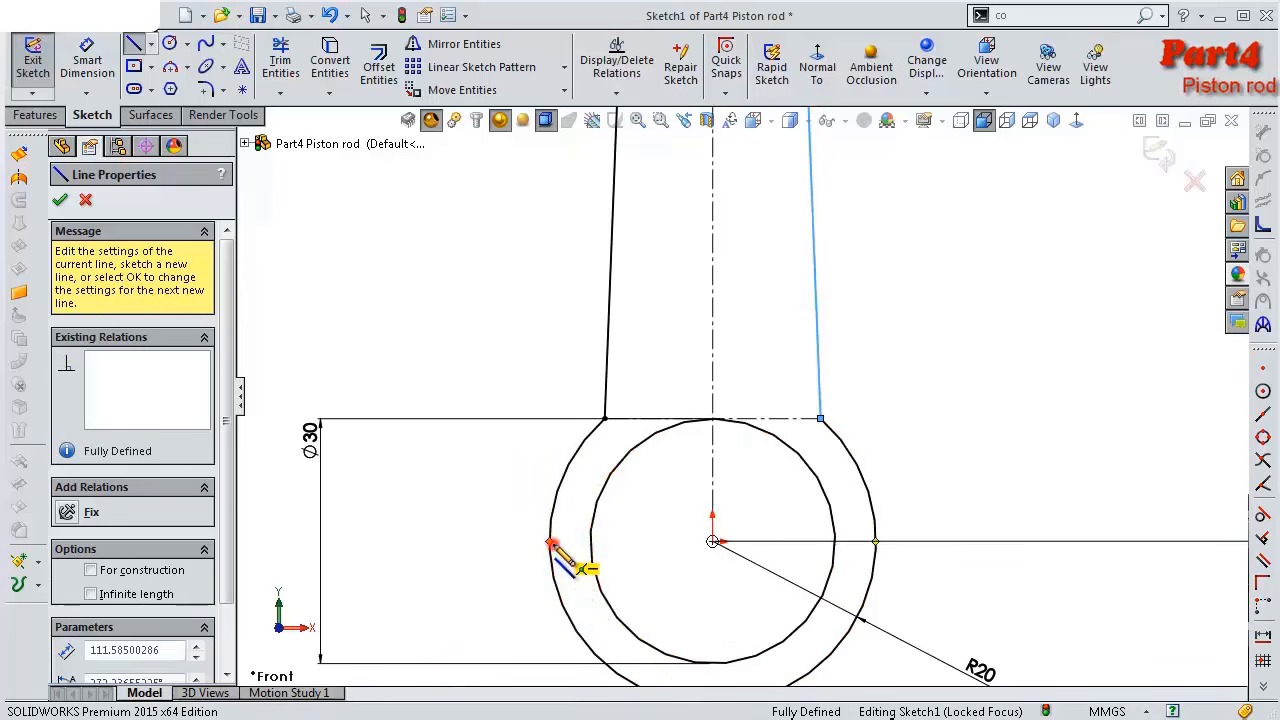
pyautogui.click(550, 542)
pyautogui.click(591, 541)
pyautogui.doubleClick(643, 582)
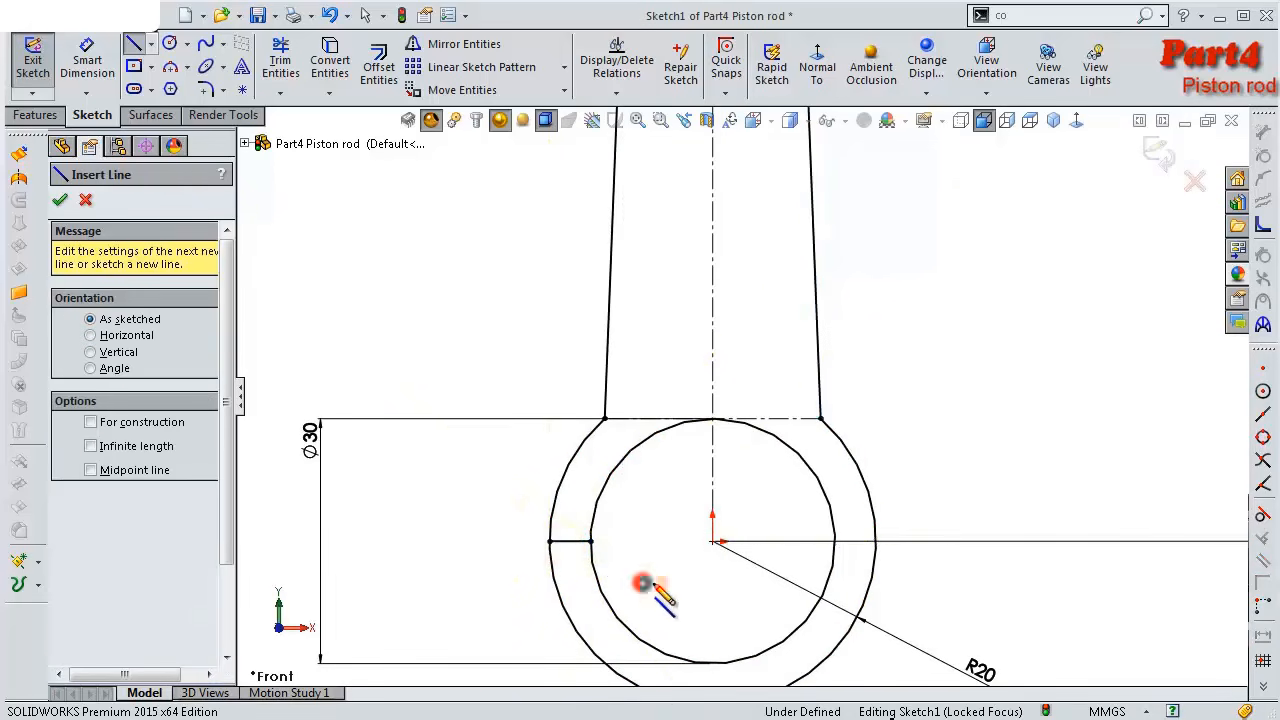
pyautogui.moveTo(835, 541)
pyautogui.mouseDown()
pyautogui.moveTo(866, 553)
pyautogui.moveTo(875, 542)
pyautogui.mouseUp()
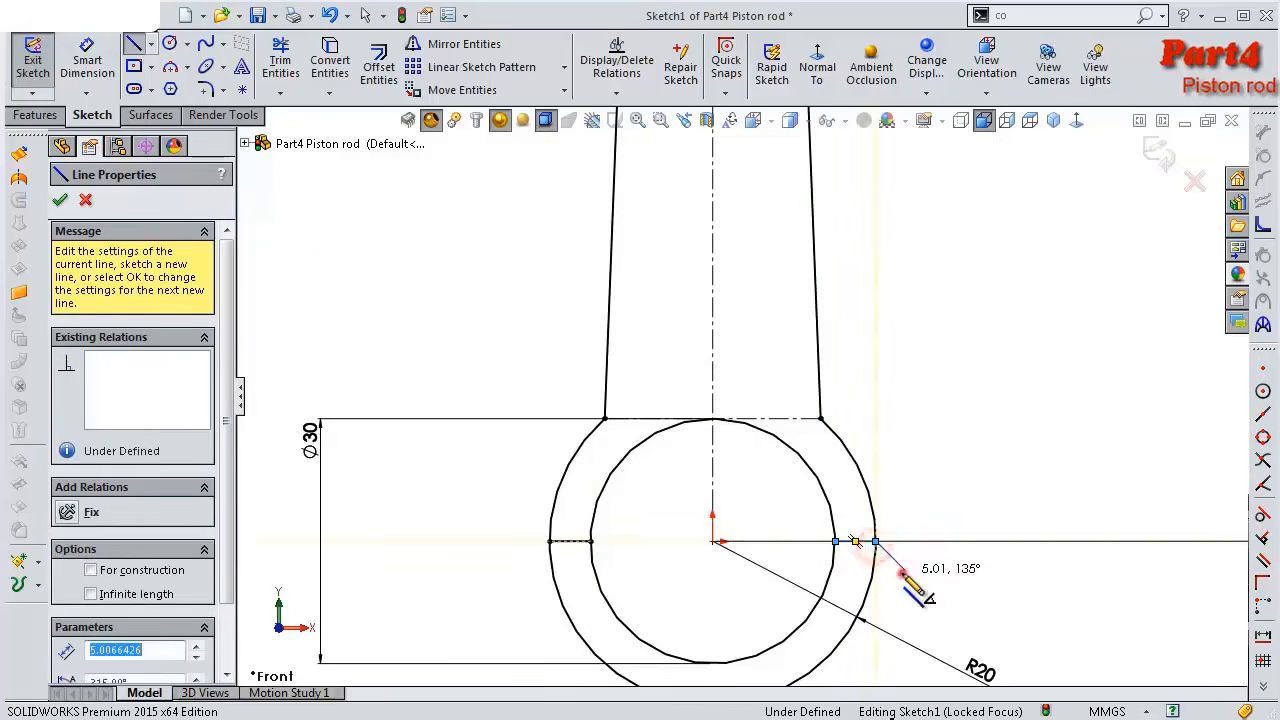
pyautogui.doubleClick(903, 573)
pyautogui.scroll(2, 942, 550)
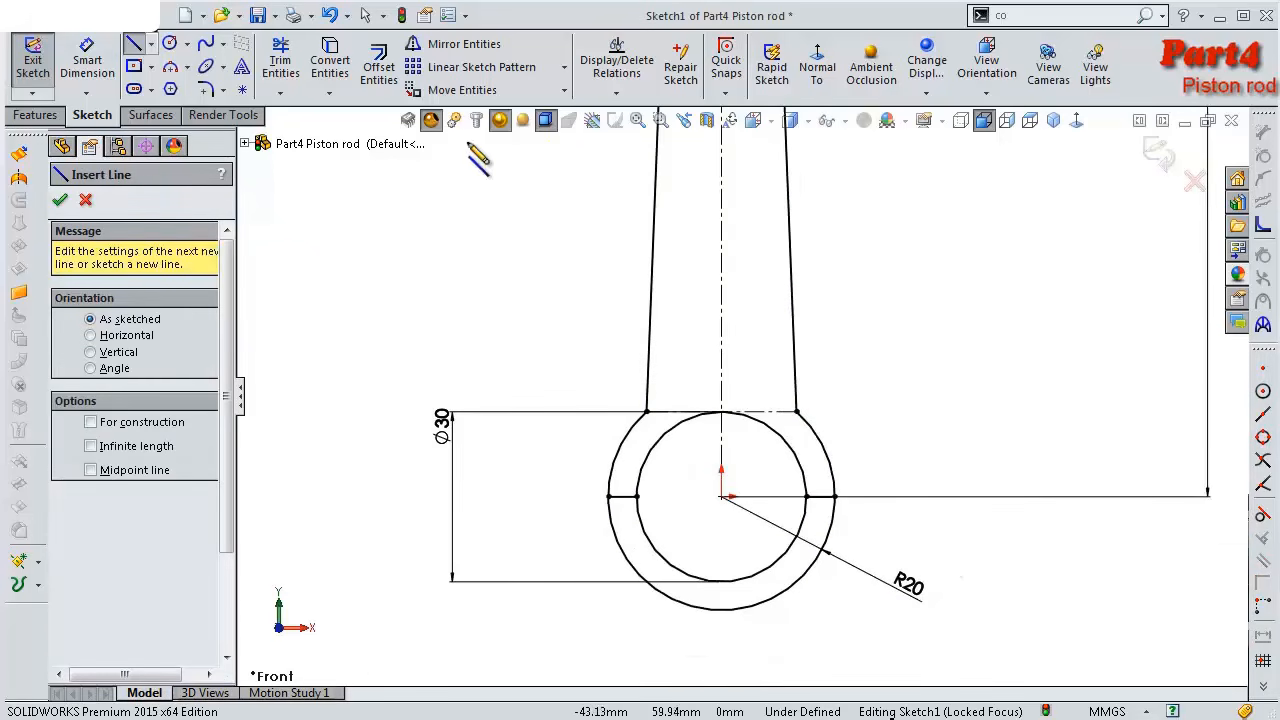
# Trim away the lower halves of the 30 mm circle and the 20 mm radius arc
pyautogui.click(284, 68)
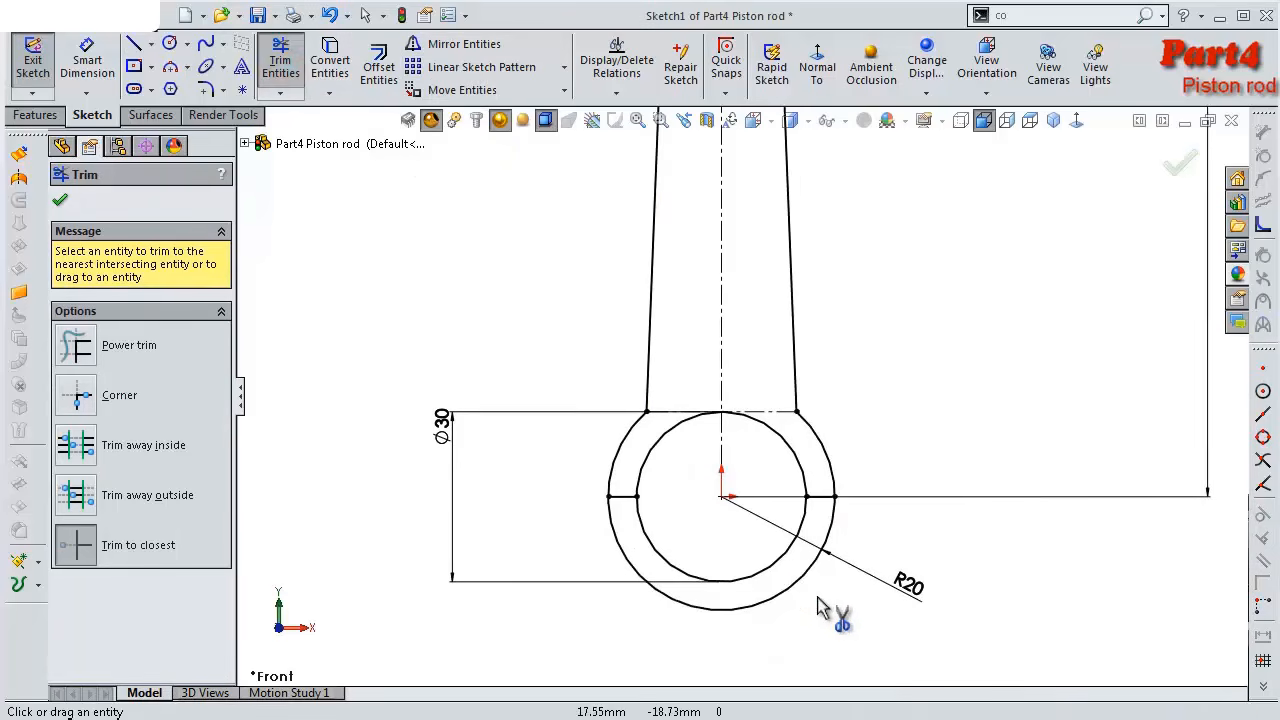
pyautogui.moveTo(811, 586); pyautogui.dragTo(783, 562)
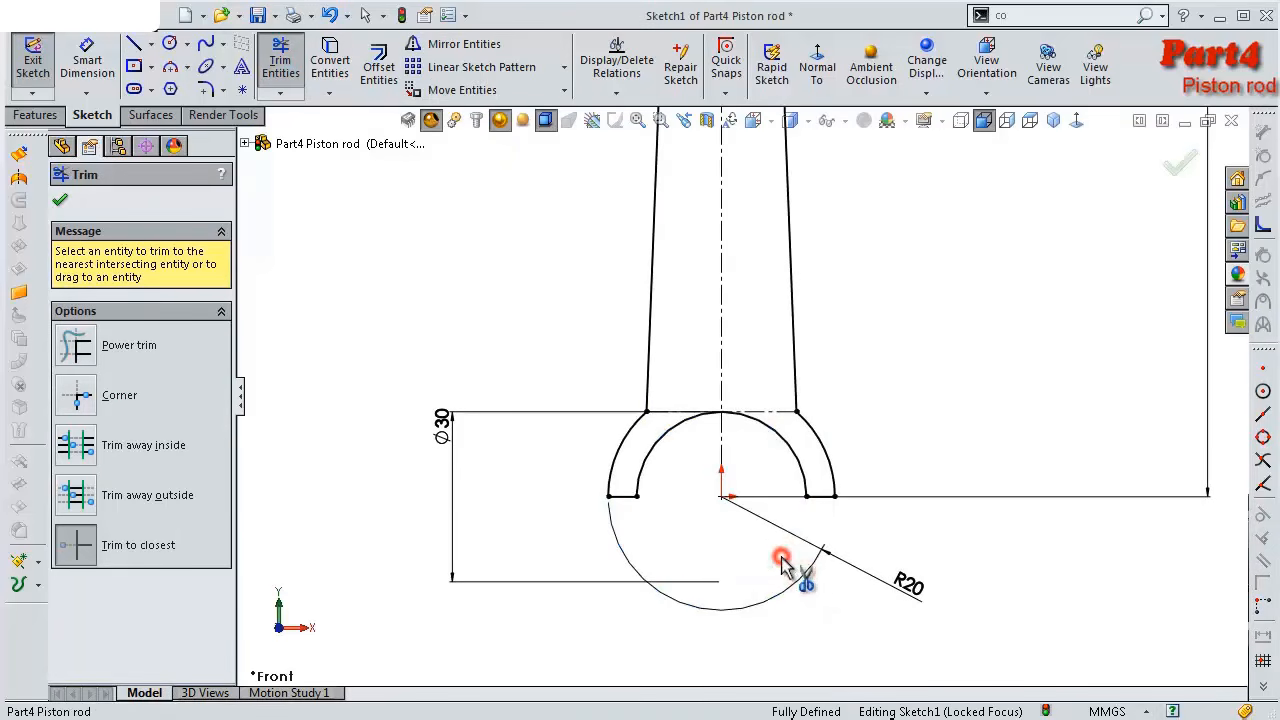
pyautogui.scroll(2, 845, 543)
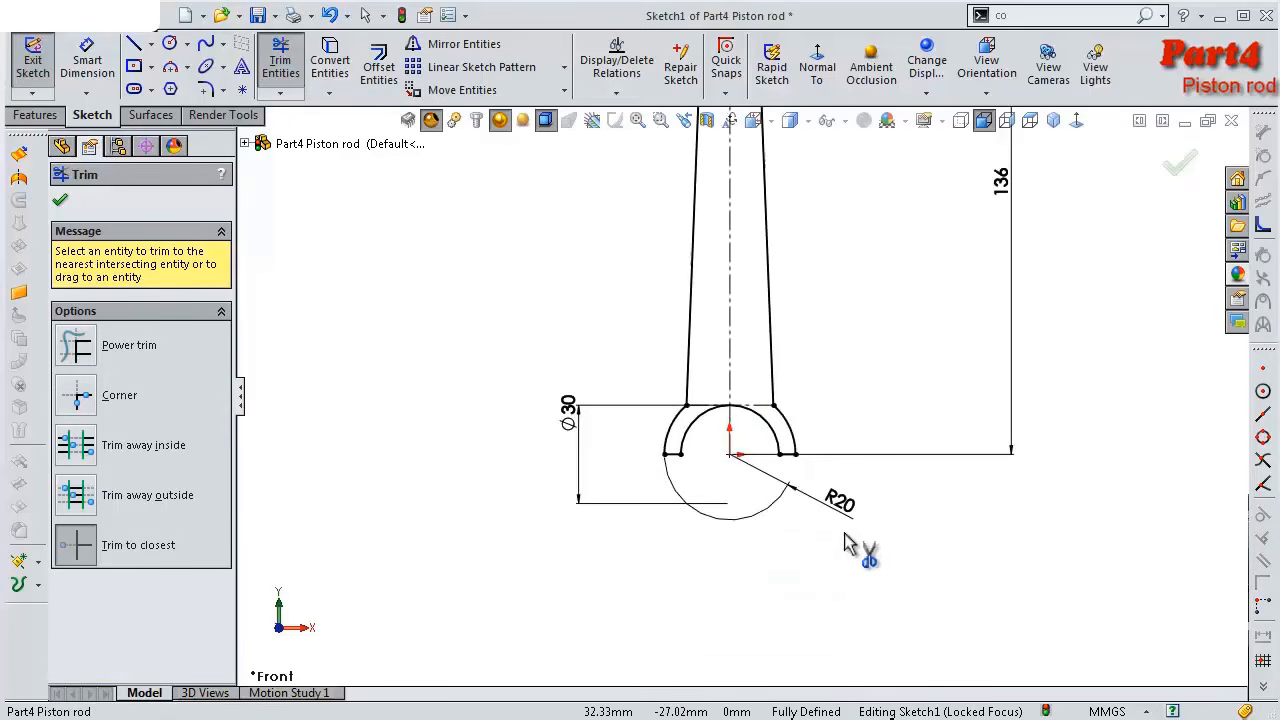
pyautogui.click(1180, 165)
pyautogui.scroll(2, 880, 290)
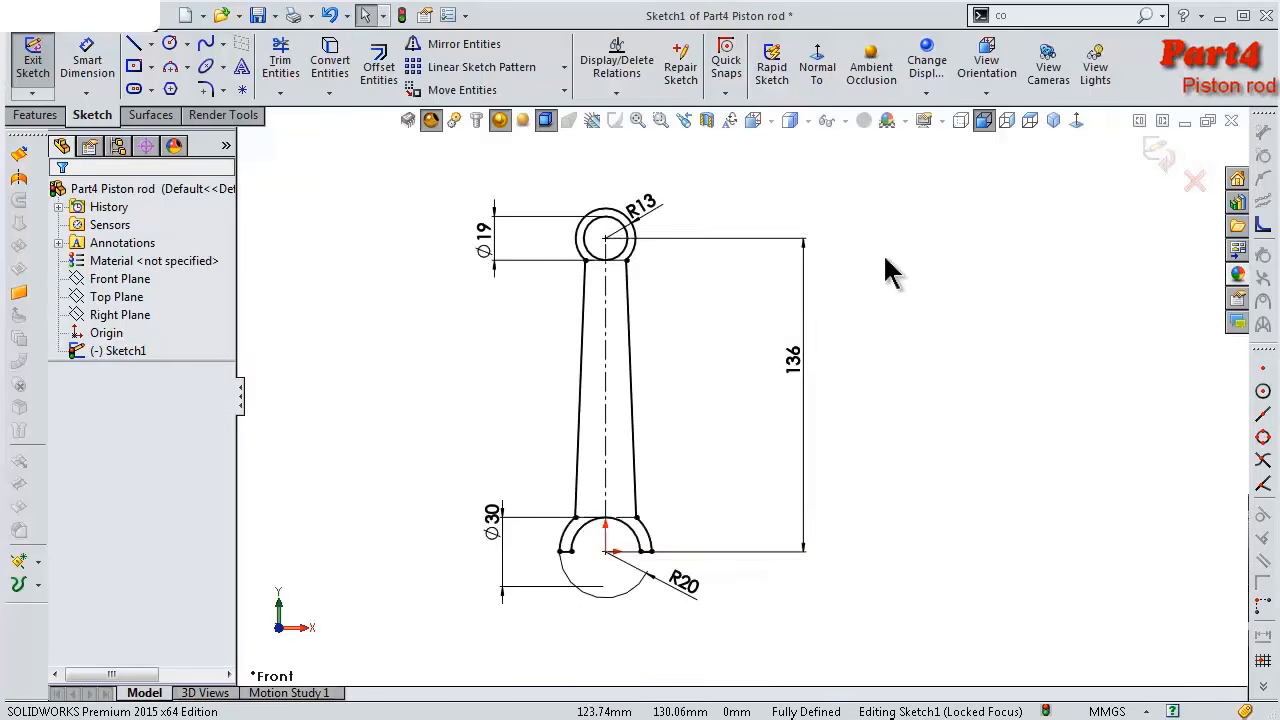
# Extrude the rod profile 17 mm with the Mid Plane end condition
pyautogui.moveTo(726, 429)
pyautogui.mouseDown(button='middle')
pyautogui.moveTo(566, 429)
pyautogui.moveTo(686, 421)
pyautogui.moveTo(962, 600)
pyautogui.mouseUp(button='middle')
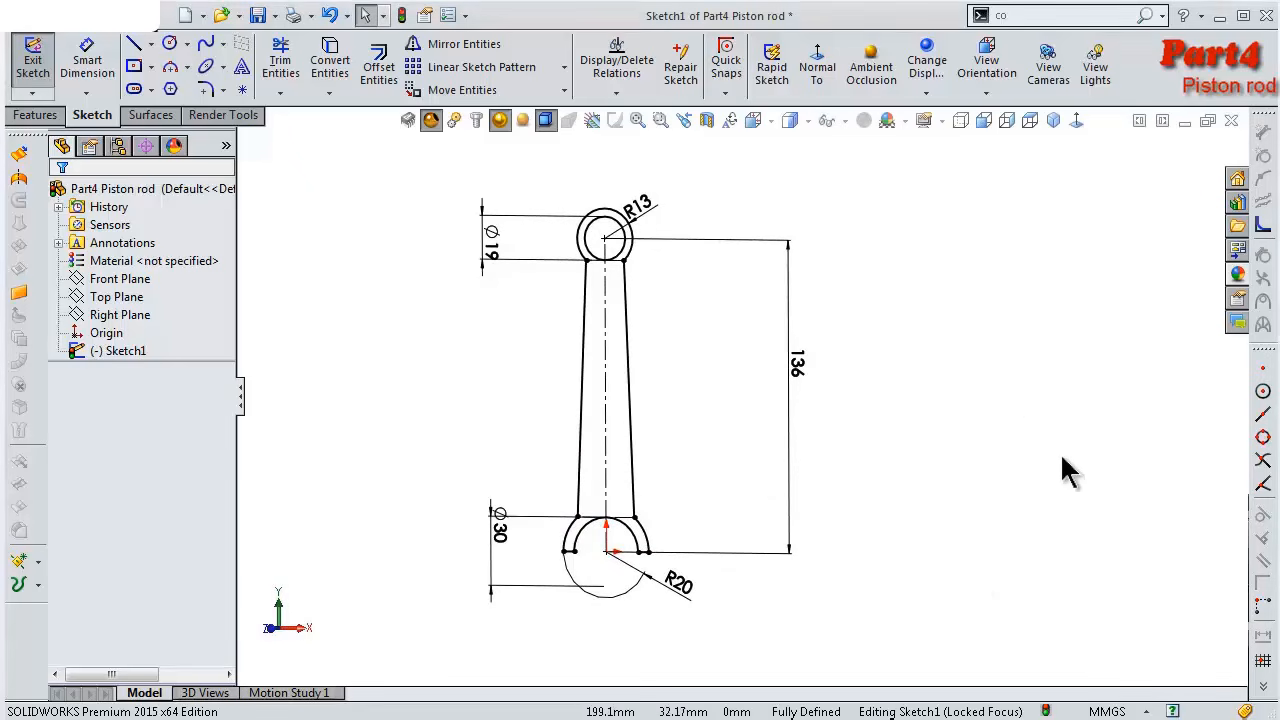
pyautogui.moveTo(981, 425)
pyautogui.mouseDown(button='middle')
pyautogui.moveTo(929, 451)
pyautogui.moveTo(943, 460)
pyautogui.mouseUp(button='middle')
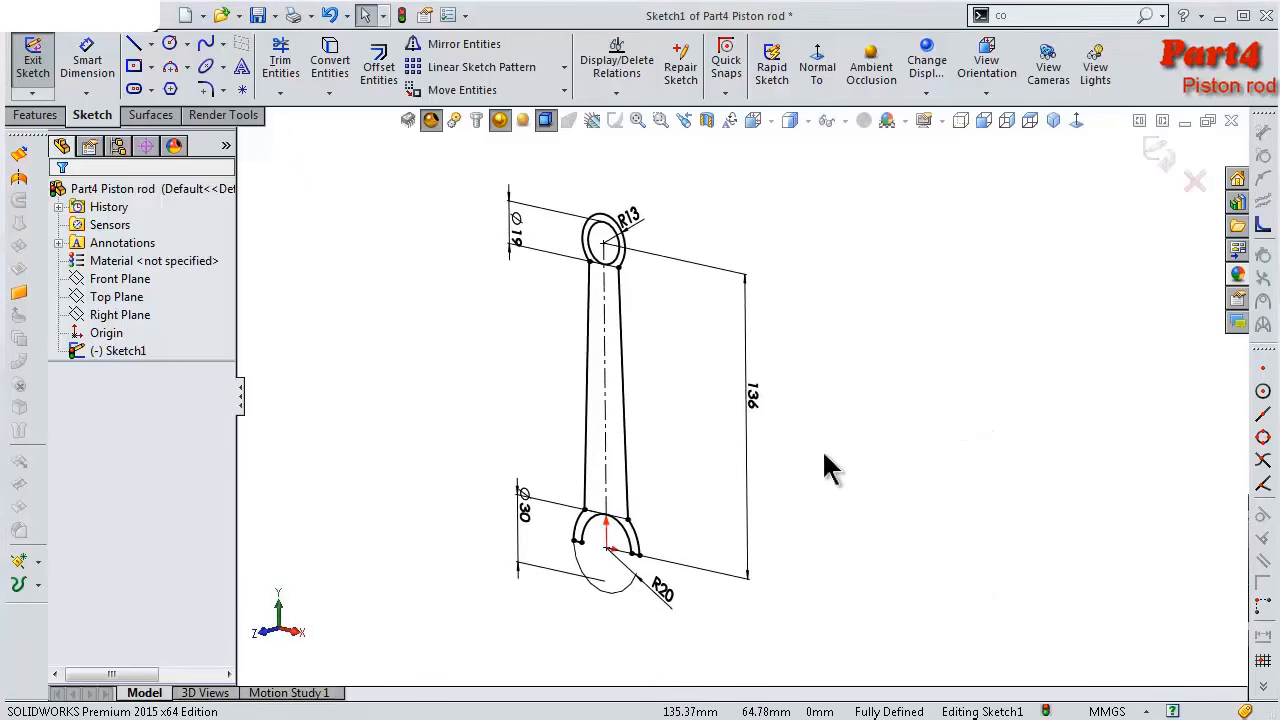
pyautogui.press('s')
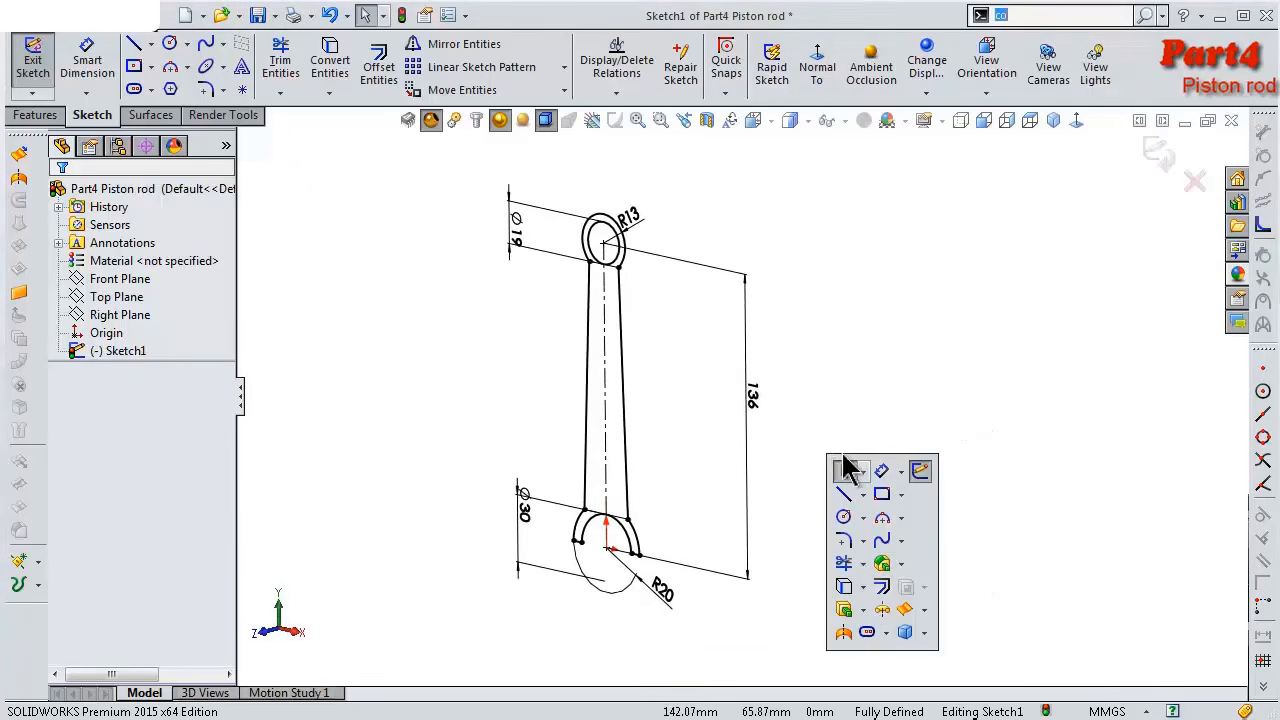
pyautogui.click(845, 610)
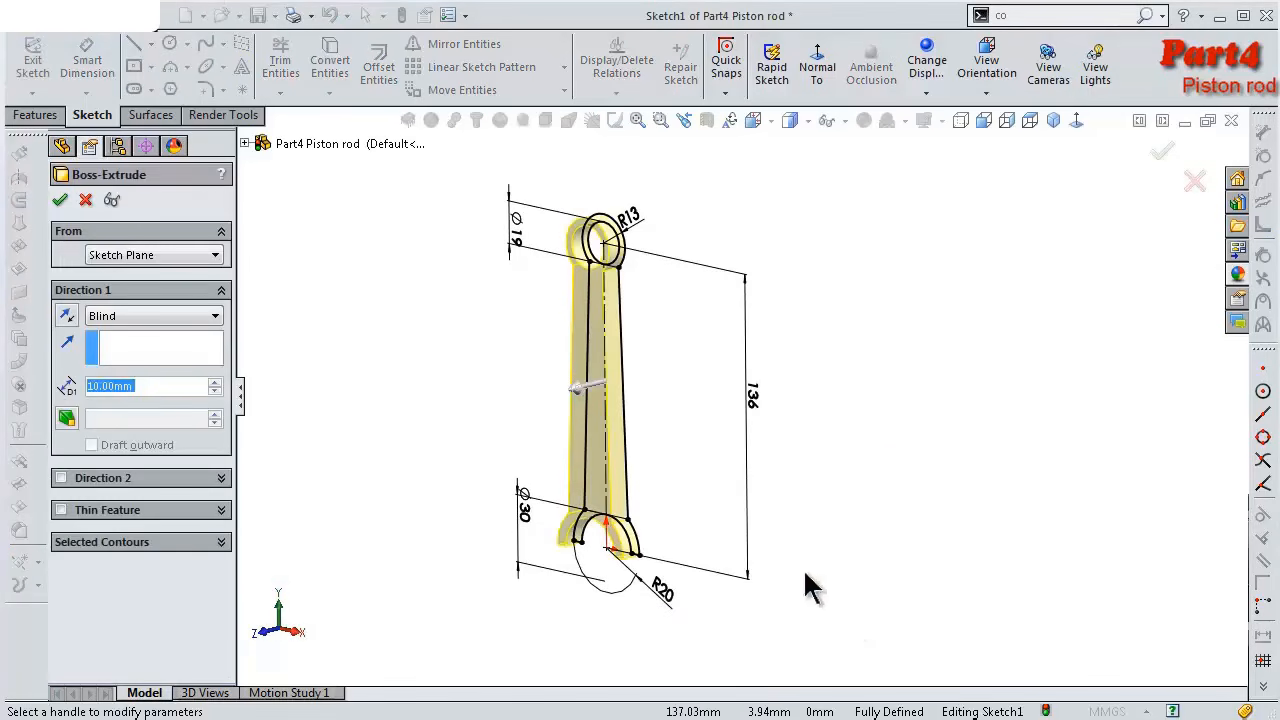
pyautogui.write('17')
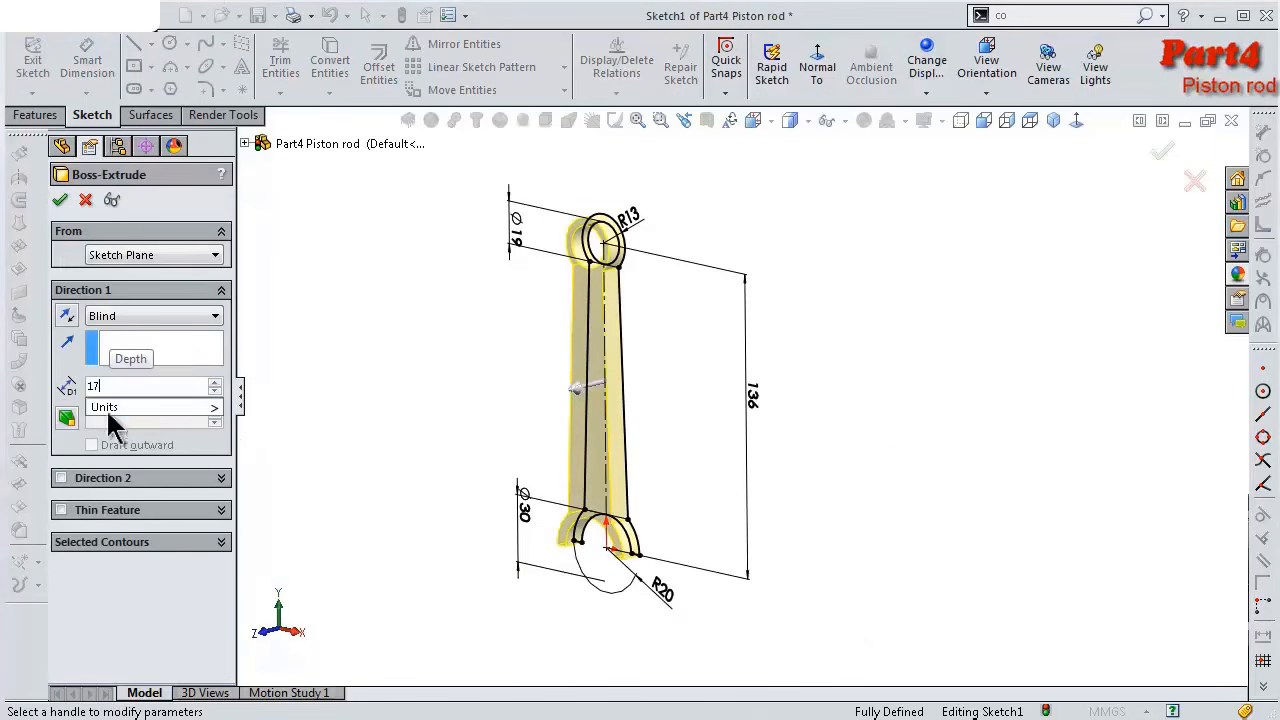
pyautogui.click(120, 318)
pyautogui.click(120, 316)
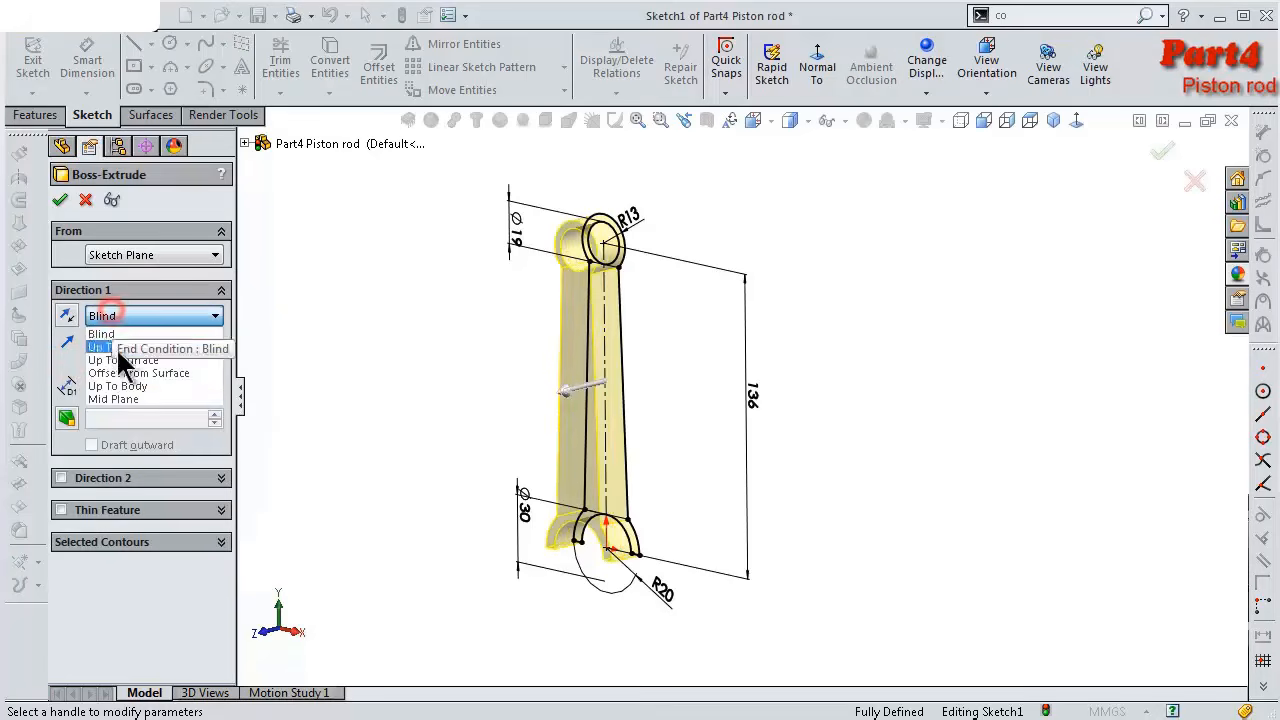
pyautogui.click(125, 400)
pyautogui.click(59, 200)
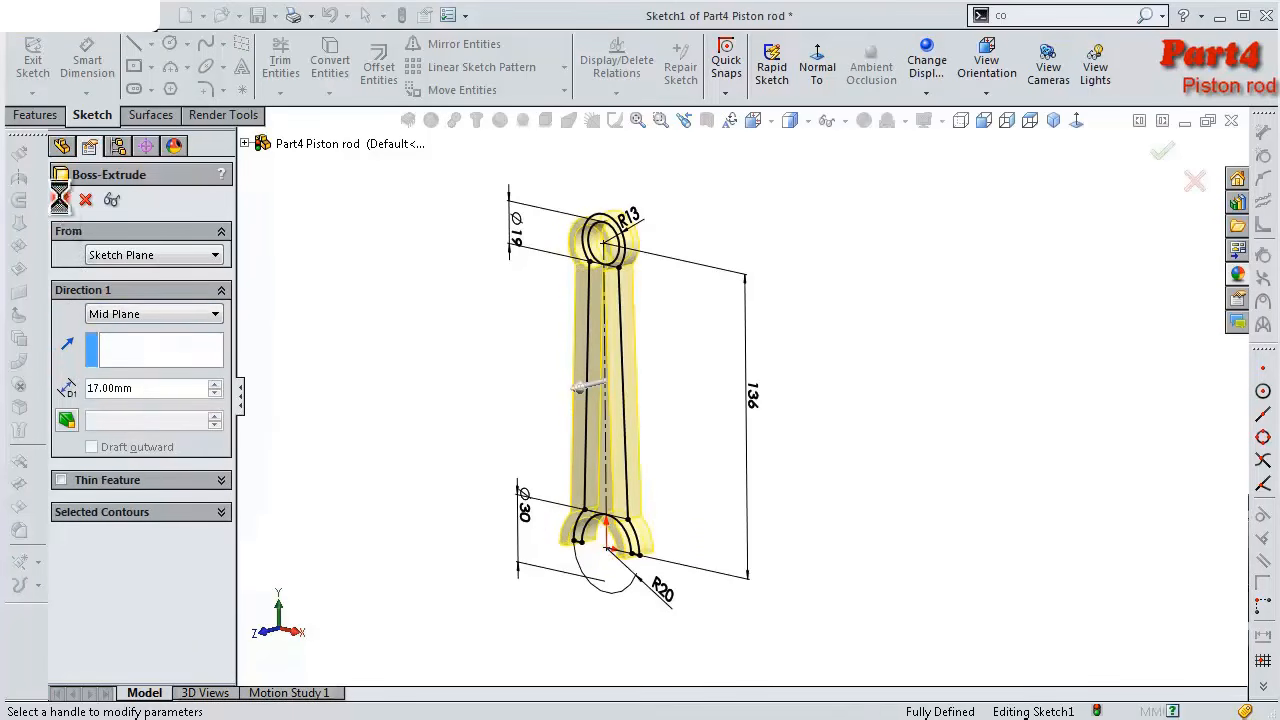
pyautogui.click(418, 362)
pyautogui.scroll(-3, 640, 360)
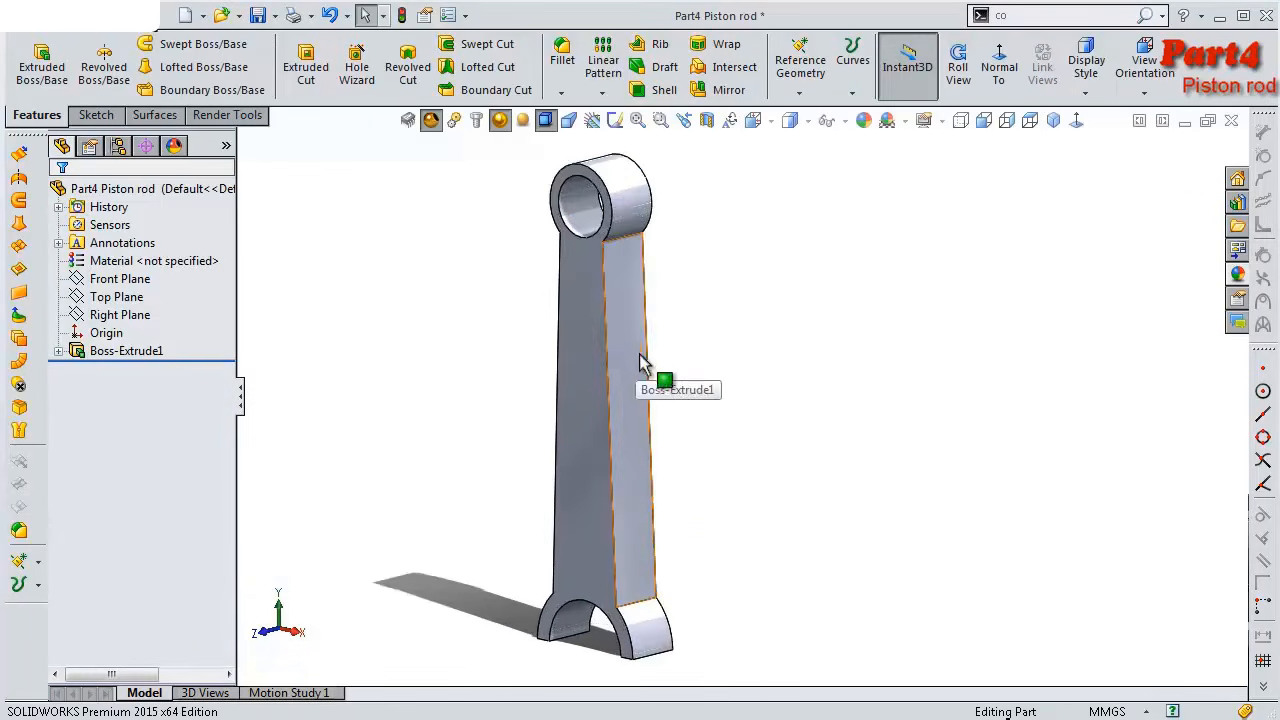
# Apply a steel appearance from the Metal appearances to the part
pyautogui.click(1238, 274)
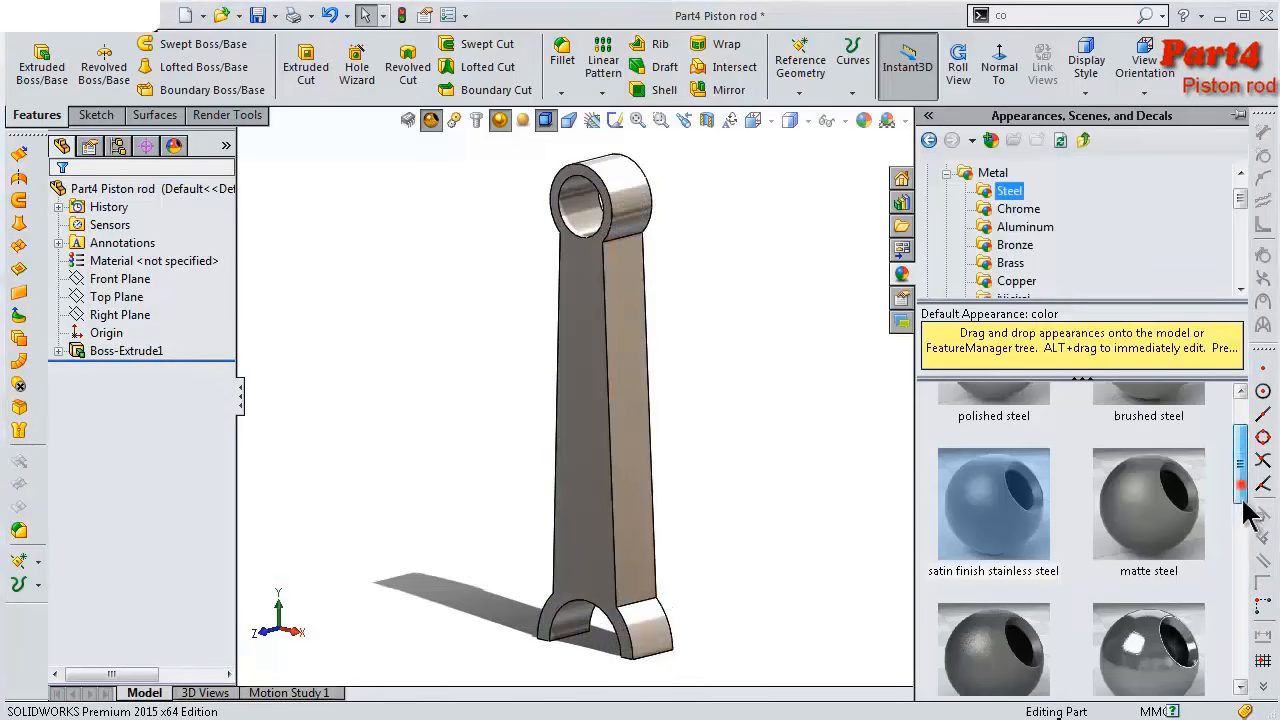
pyautogui.scroll(-2, 1240, 470)
pyautogui.click(989, 510)
pyautogui.click(827, 466)
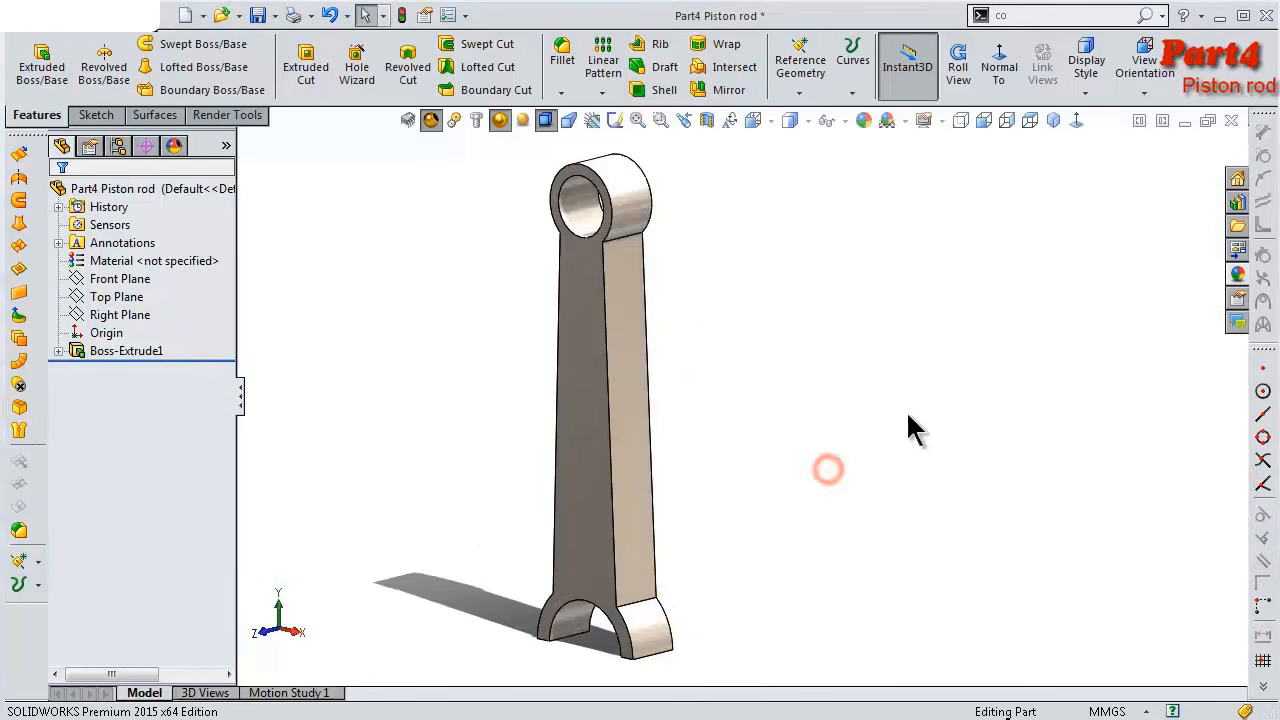
# Start a sketch on the flat end face of the half-ring end and view it face-on
pyautogui.moveTo(906, 410)
pyautogui.mouseDown(button='middle')
pyautogui.moveTo(970, 381)
pyautogui.moveTo(1043, 386)
pyautogui.moveTo(930, 409)
pyautogui.mouseUp(button='middle')
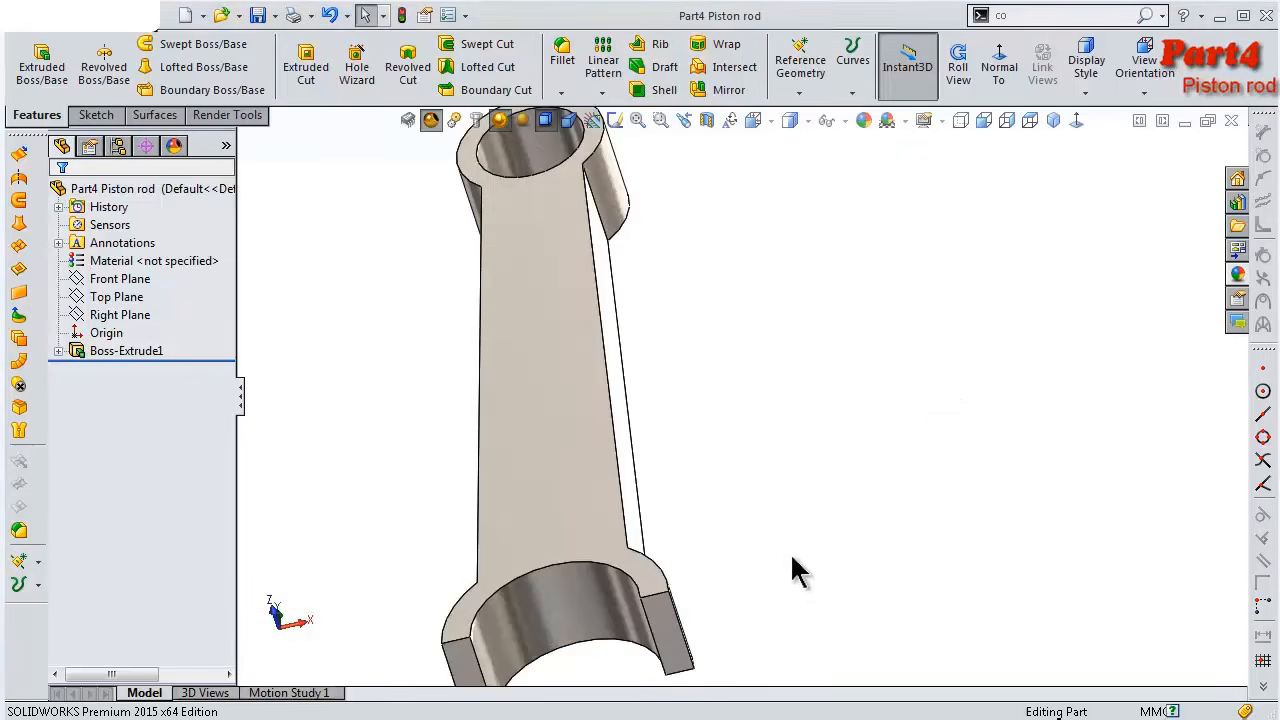
pyautogui.moveTo(797, 570); pyautogui.dragTo(797, 483, button='middle')
pyautogui.scroll(-5, 809, 506)
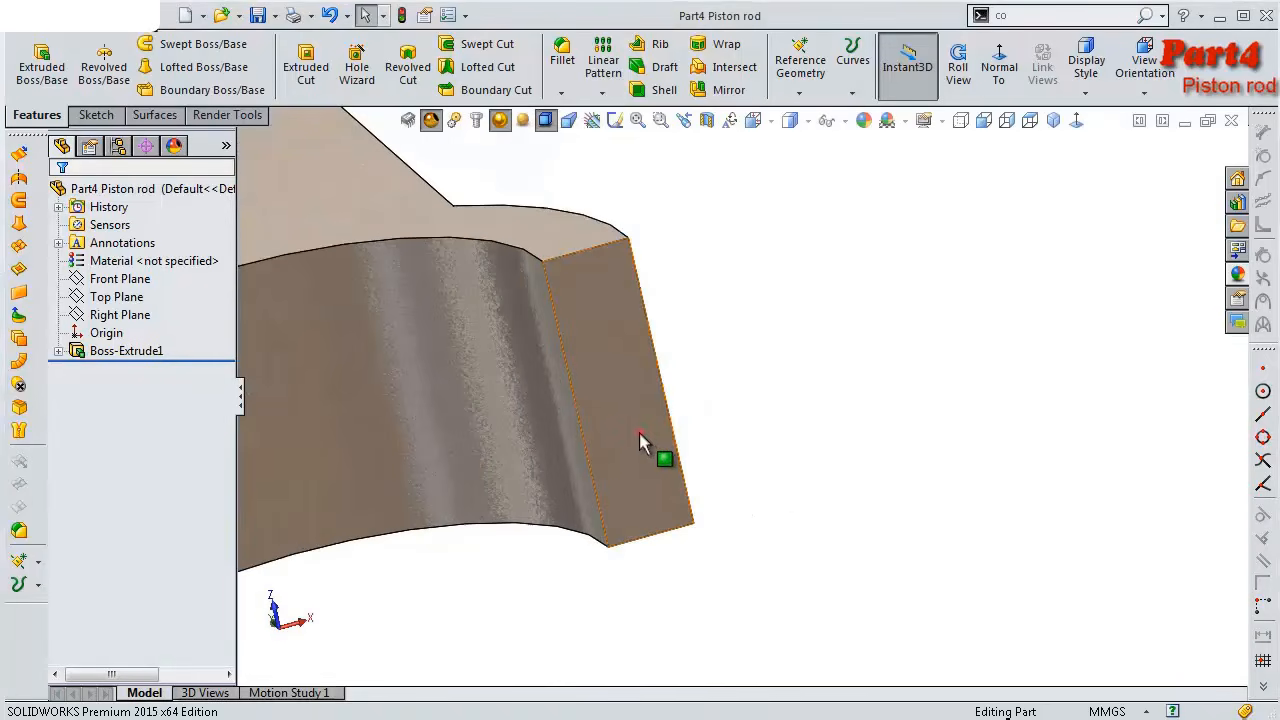
pyautogui.click(641, 433)
pyautogui.click(710, 372)
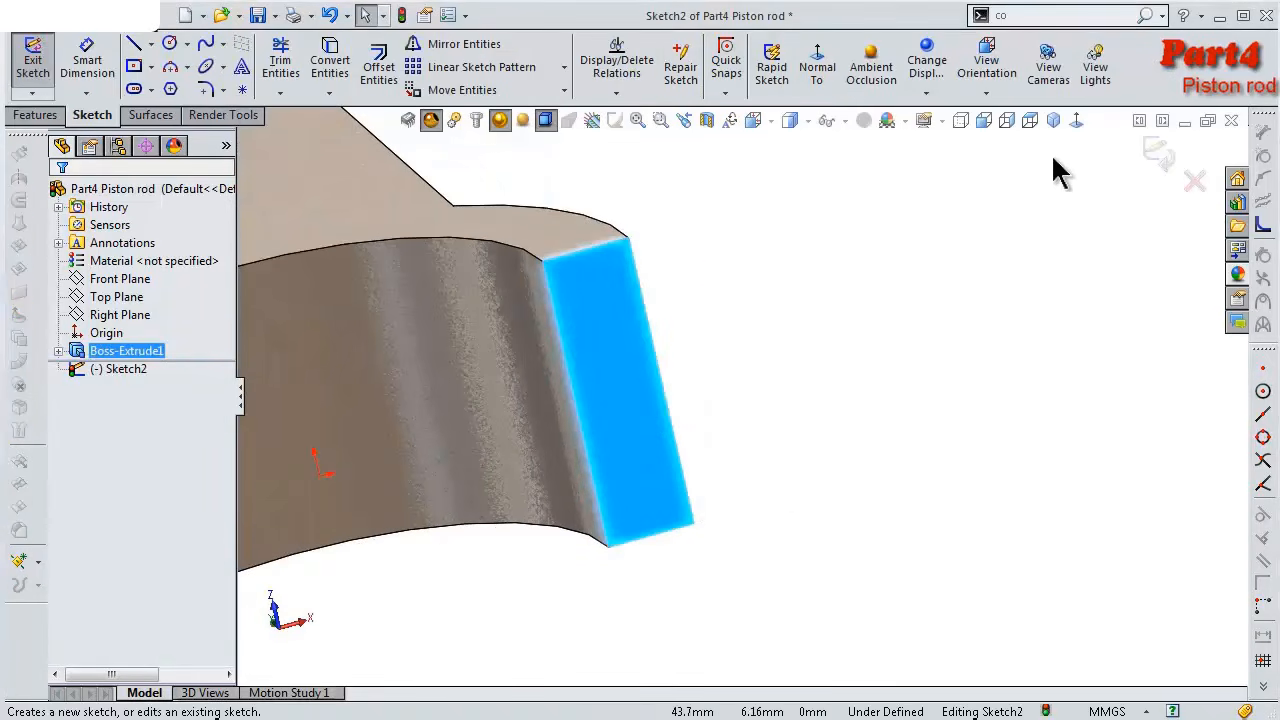
pyautogui.click(1076, 123)
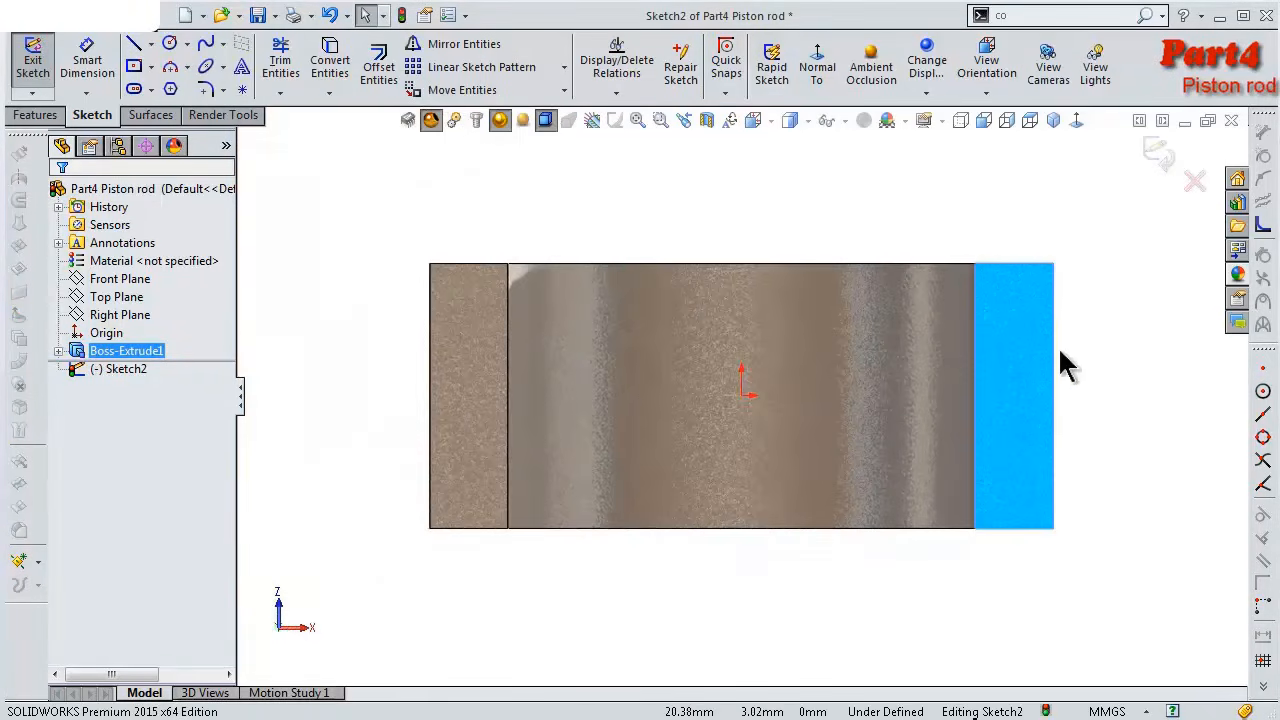
# Draw two circles of about 5 mm radius, centred on the midpoints of the two end faces' outer edges
pyautogui.press('s')
pyautogui.click(1076, 414)
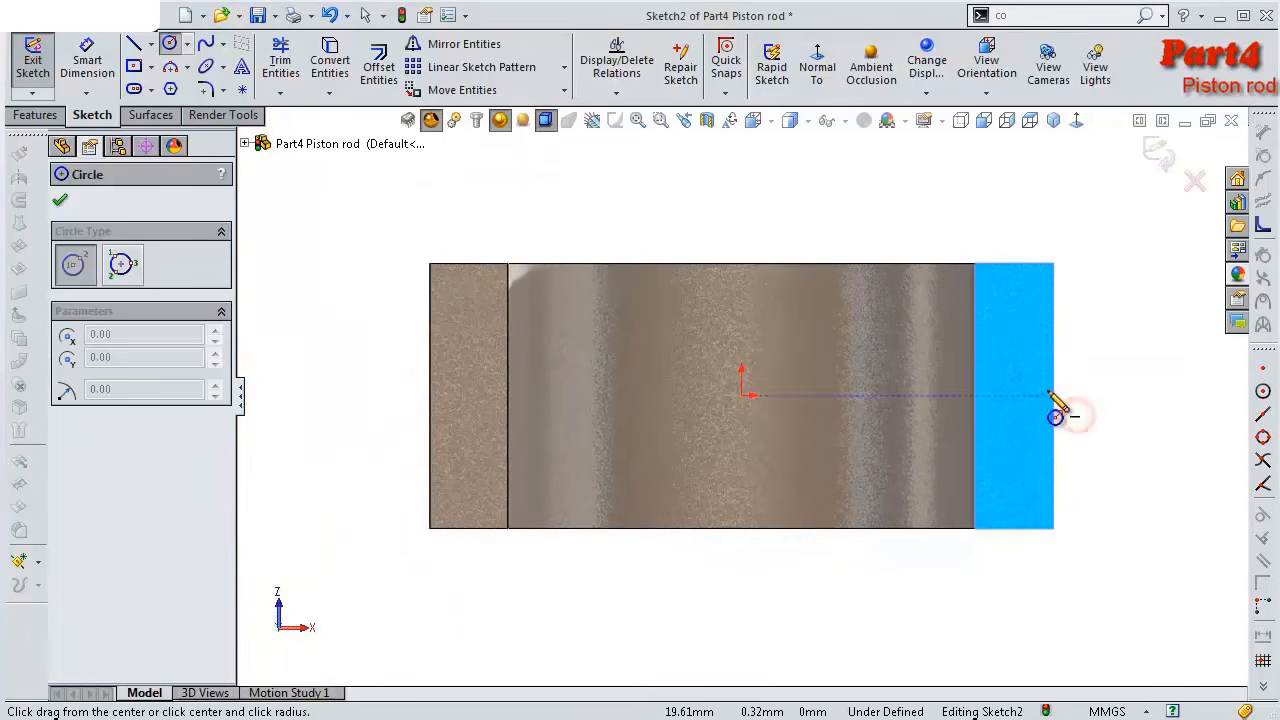
pyautogui.click(1053, 396)
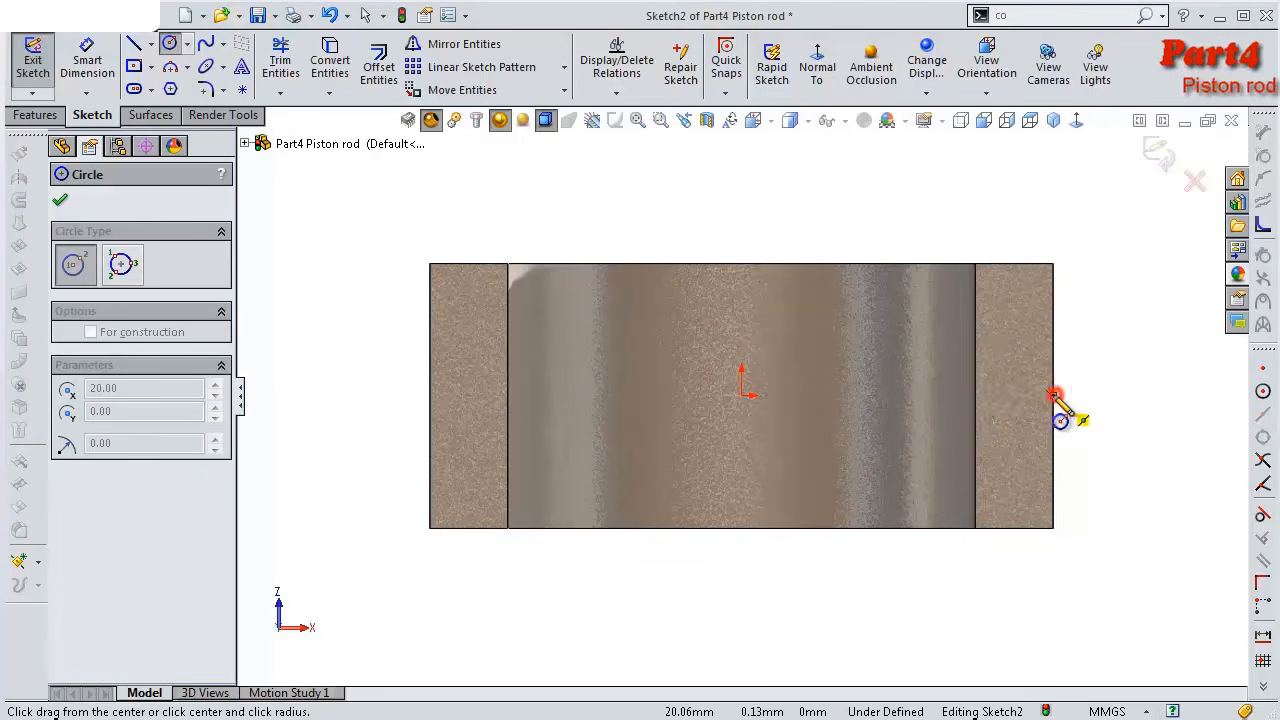
pyautogui.click(976, 394)
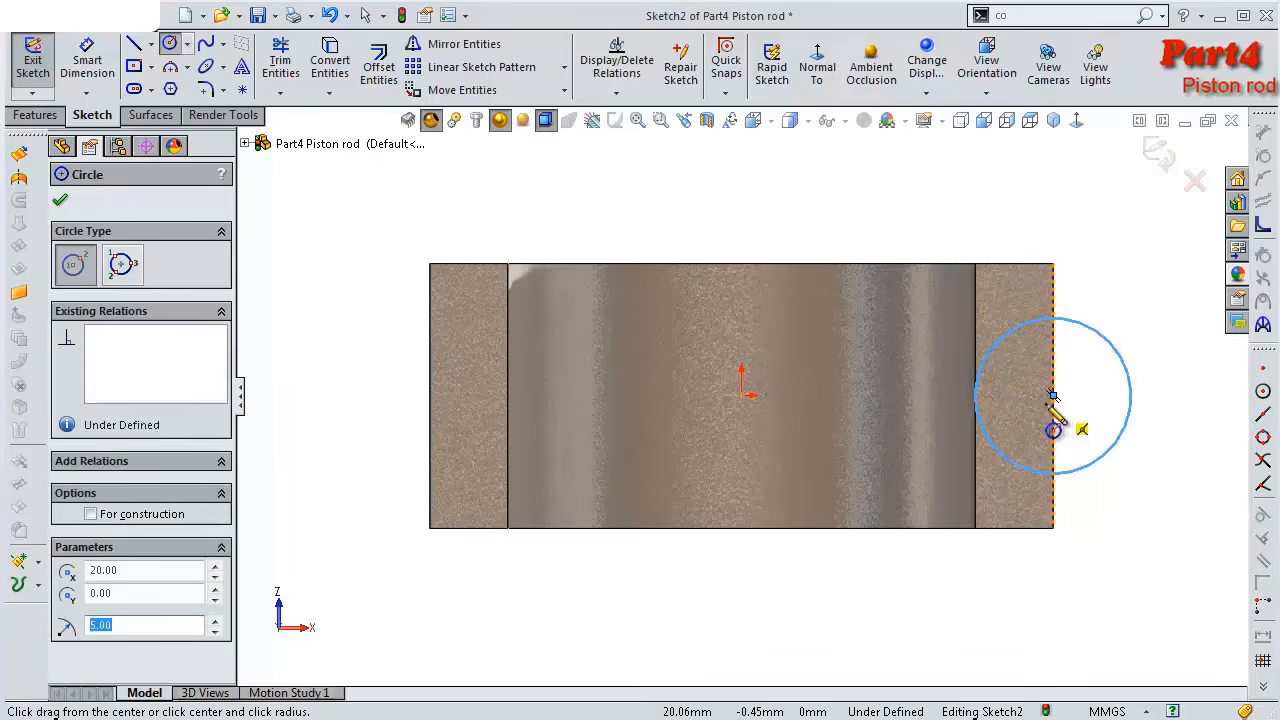
pyautogui.click(430, 396)
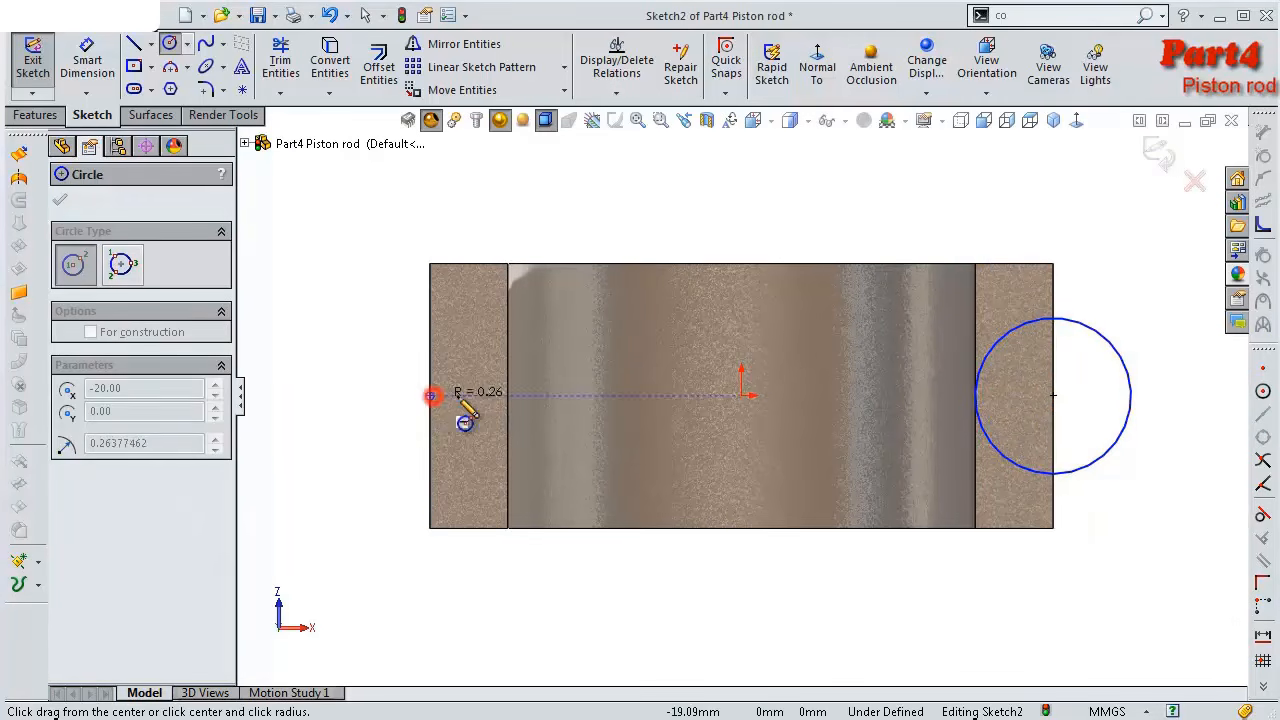
pyautogui.click(507, 396)
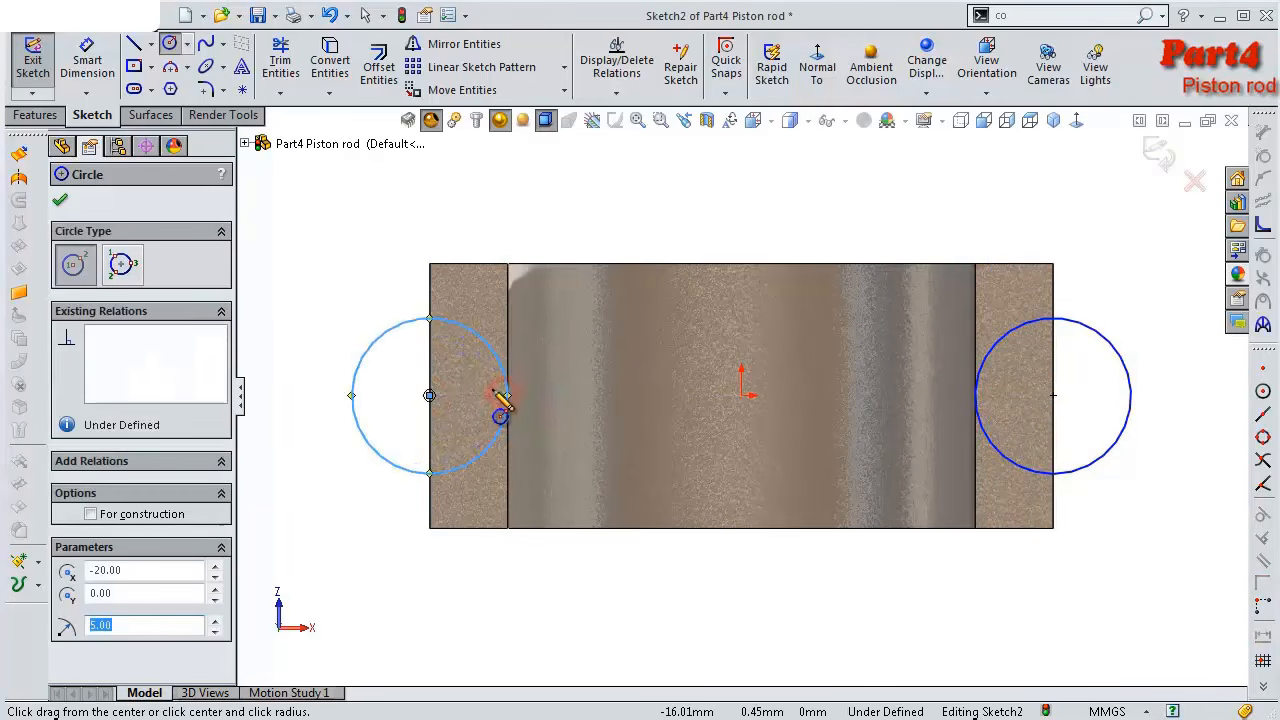
pyautogui.press('Escape')
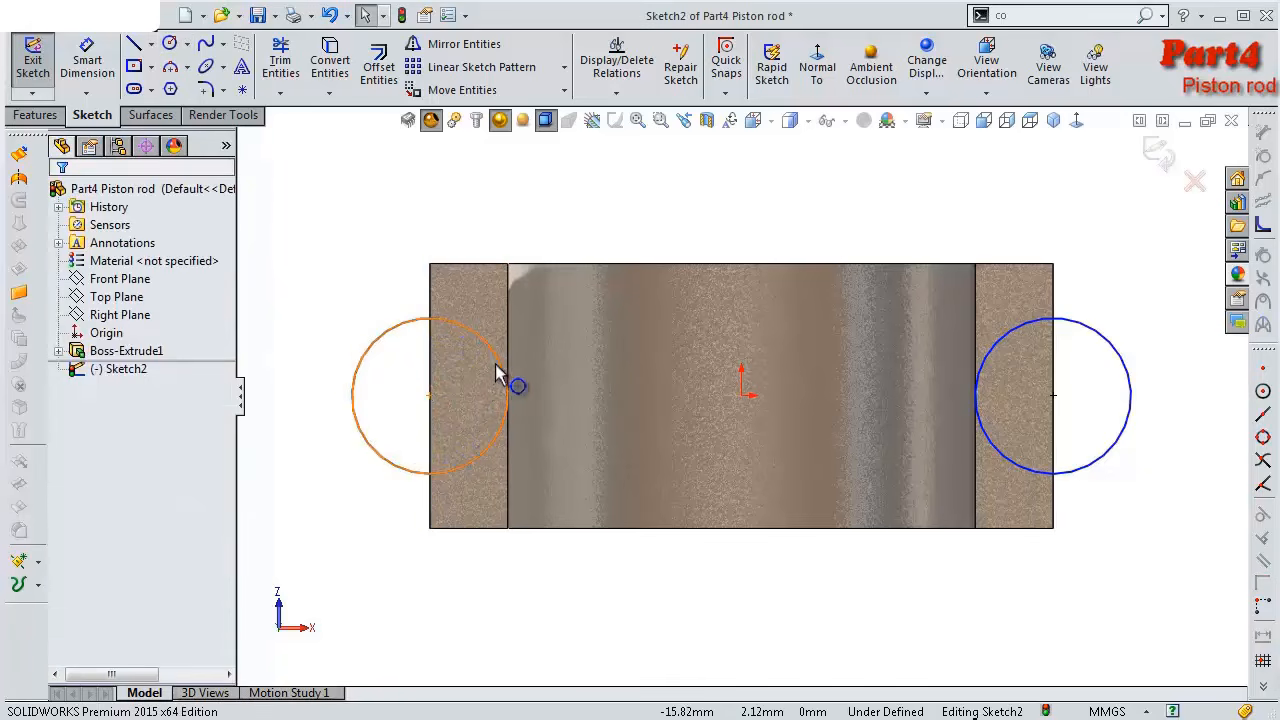
# Make the circle on the negative X side tangent to the inner edge of its end face
pyautogui.click(497, 367)
pyautogui.keyDown('ctrl'); pyautogui.click(508, 365); pyautogui.keyUp('ctrl')
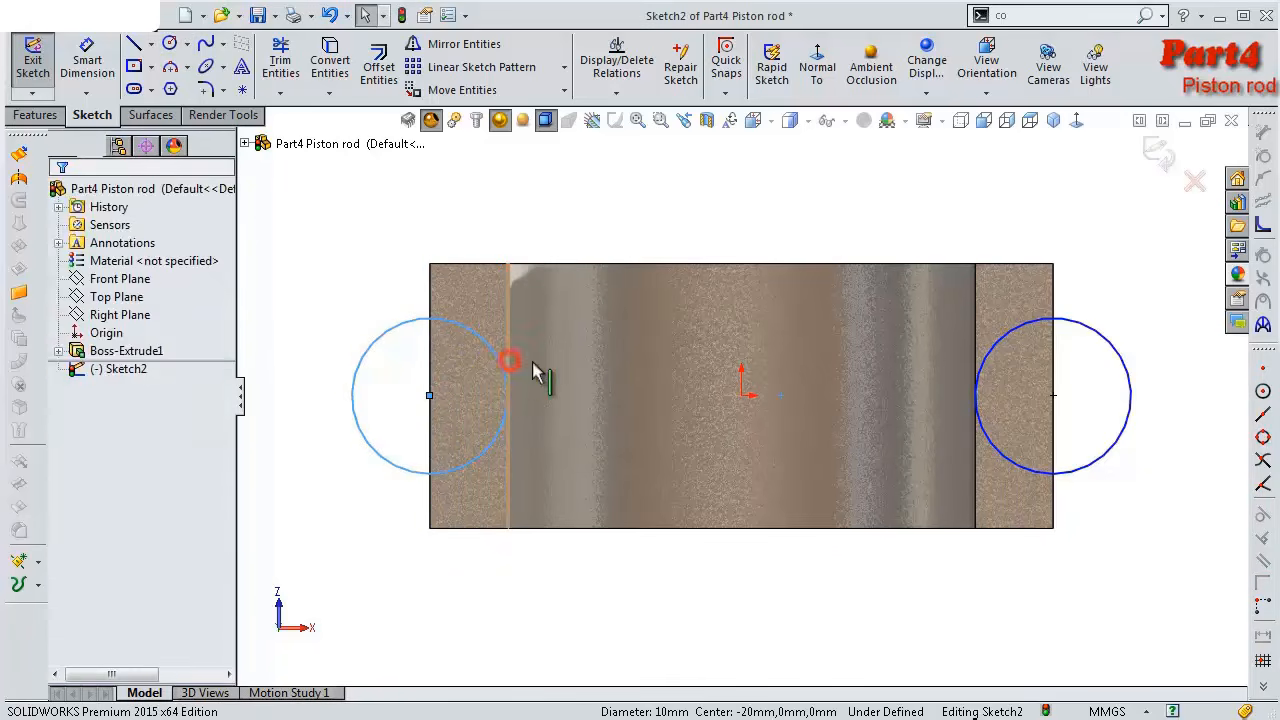
pyautogui.click(563, 278)
pyautogui.click(362, 265)
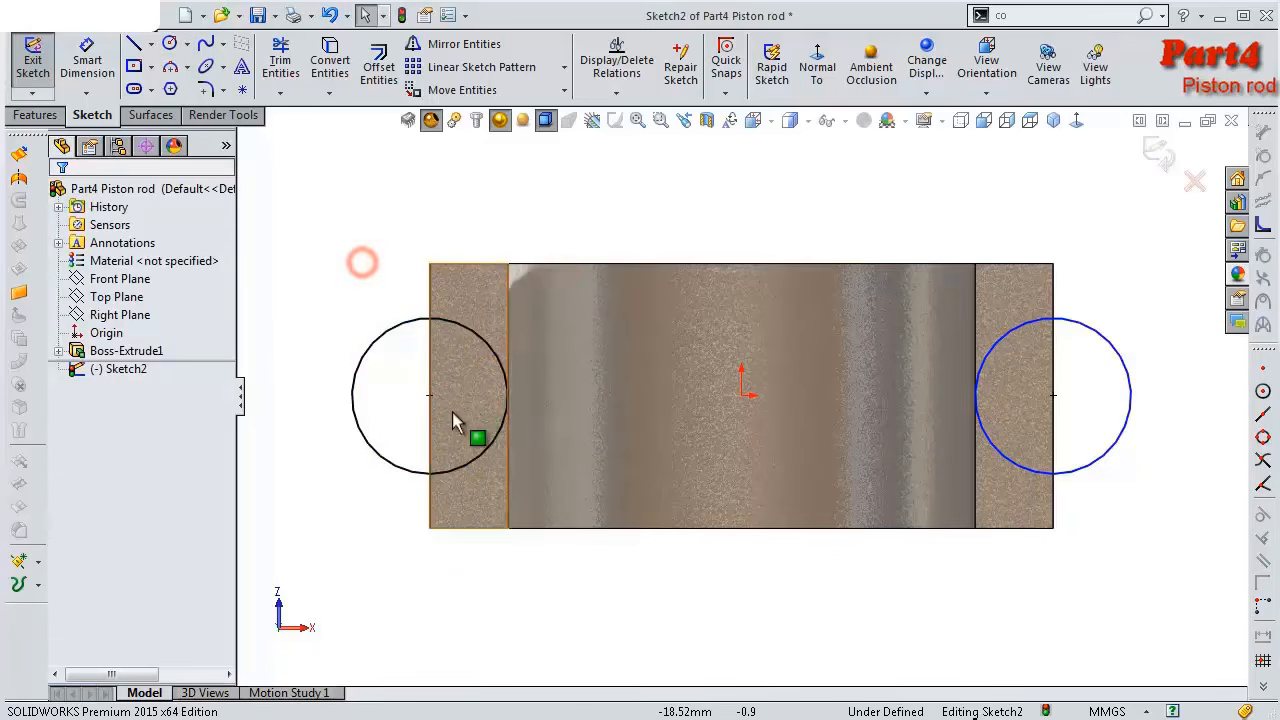
# Make the circle on the positive X side tangent to the inner edge of its end face
pyautogui.click(982, 352)
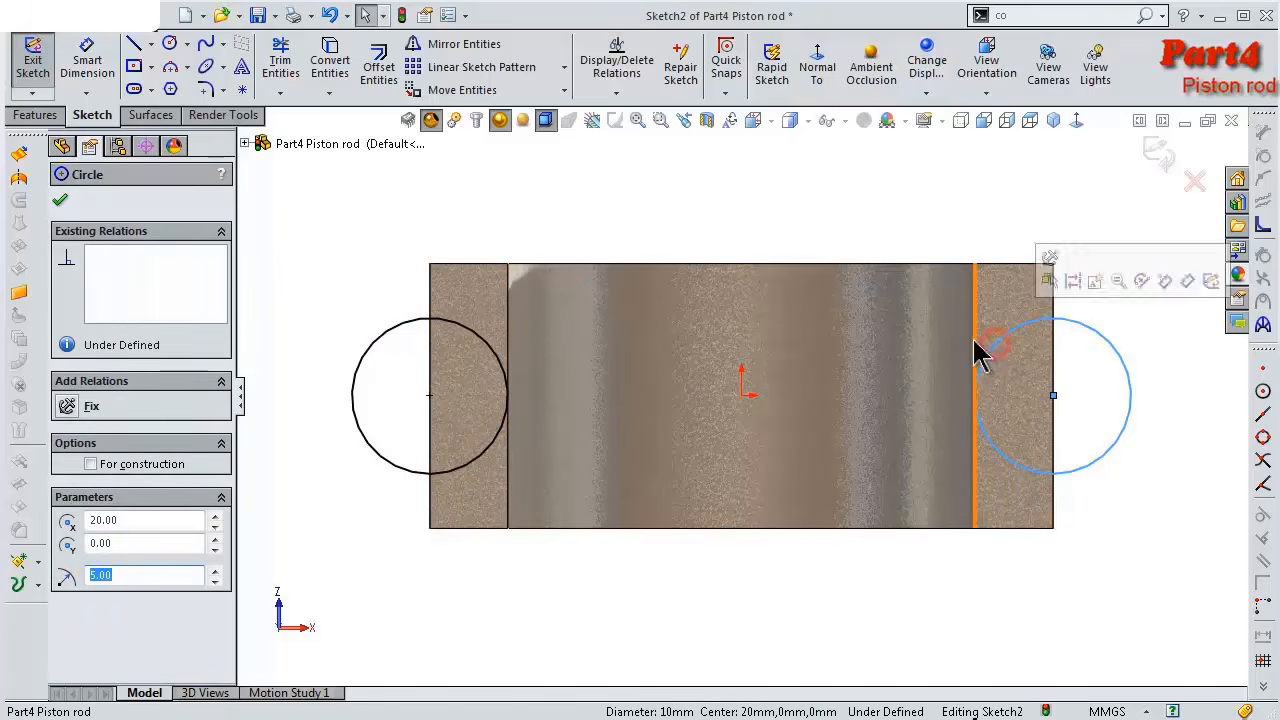
pyautogui.keyDown('ctrl'); pyautogui.click(980, 350); pyautogui.keyUp('ctrl')
pyautogui.click(1029, 251)
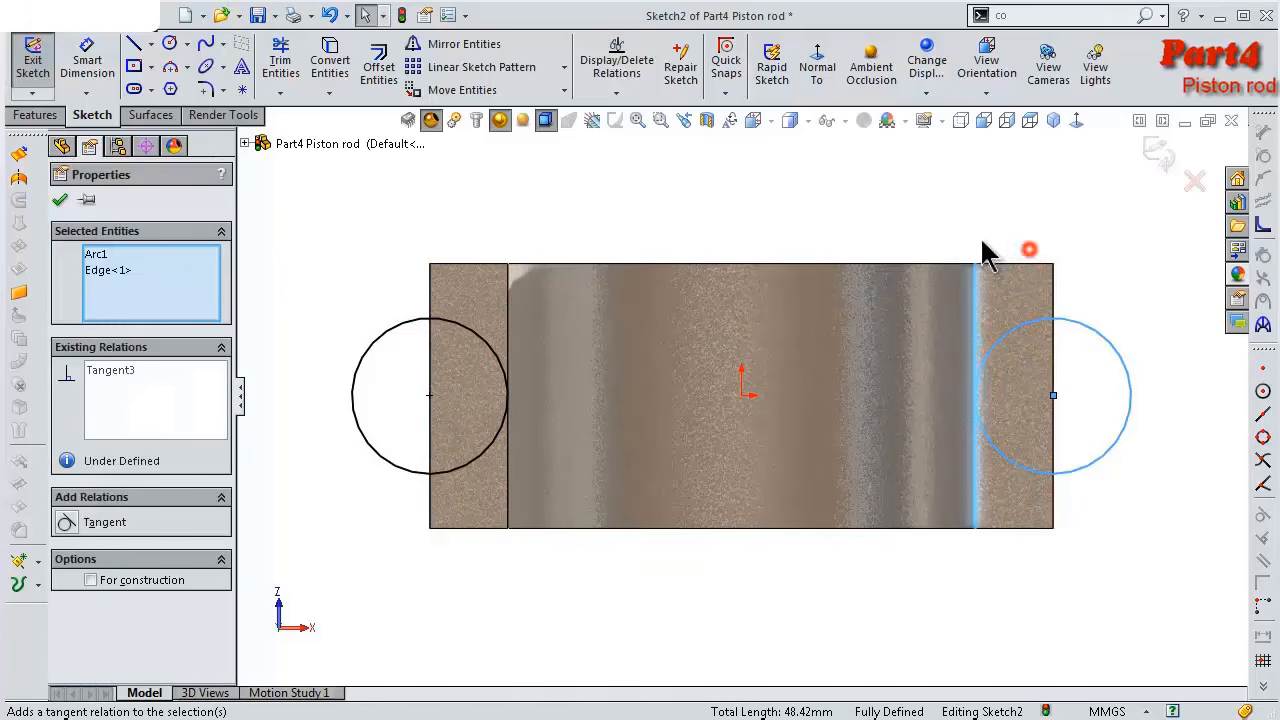
pyautogui.click(909, 220)
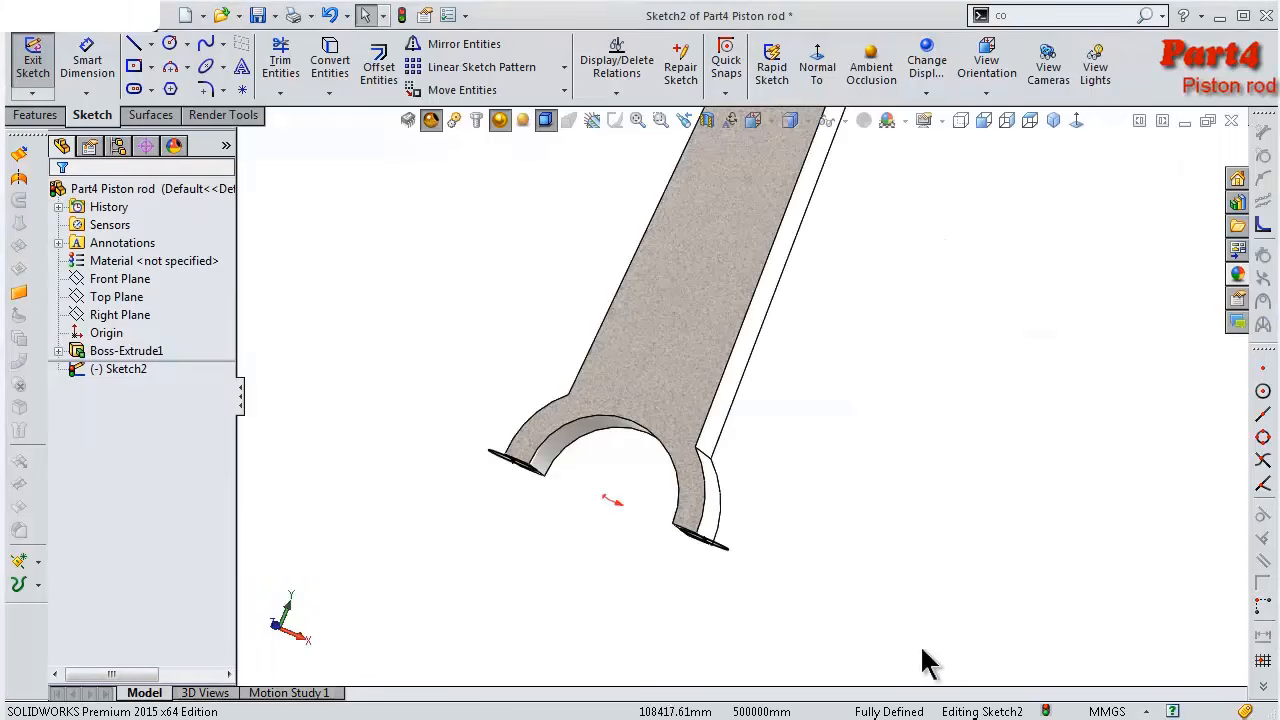
# Extrude both circles as a boss 12 mm in the reversed direction, towards the rod body
pyautogui.moveTo(921, 579); pyautogui.dragTo(924, 549, button='middle')
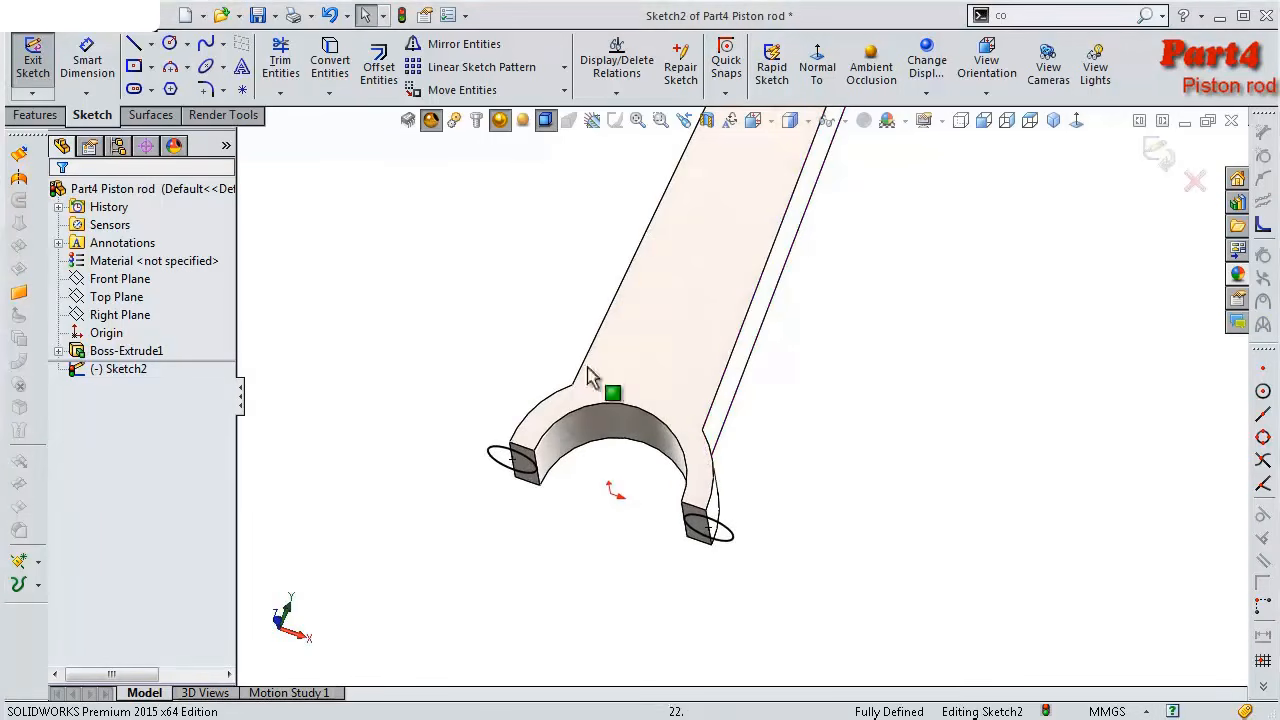
pyautogui.click(45, 115)
pyautogui.click(42, 62)
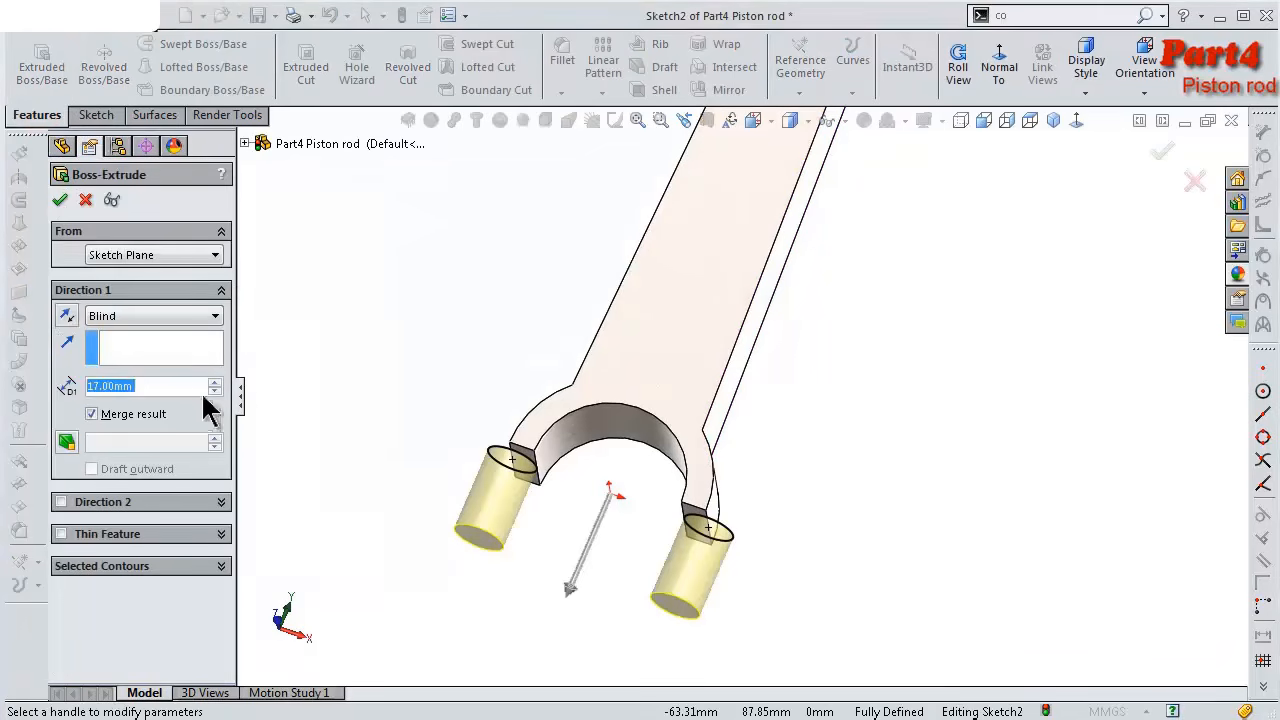
pyautogui.click(68, 316)
pyautogui.moveTo(535, 413); pyautogui.dragTo(238, 488, button='middle')
pyautogui.doubleClick(154, 386)
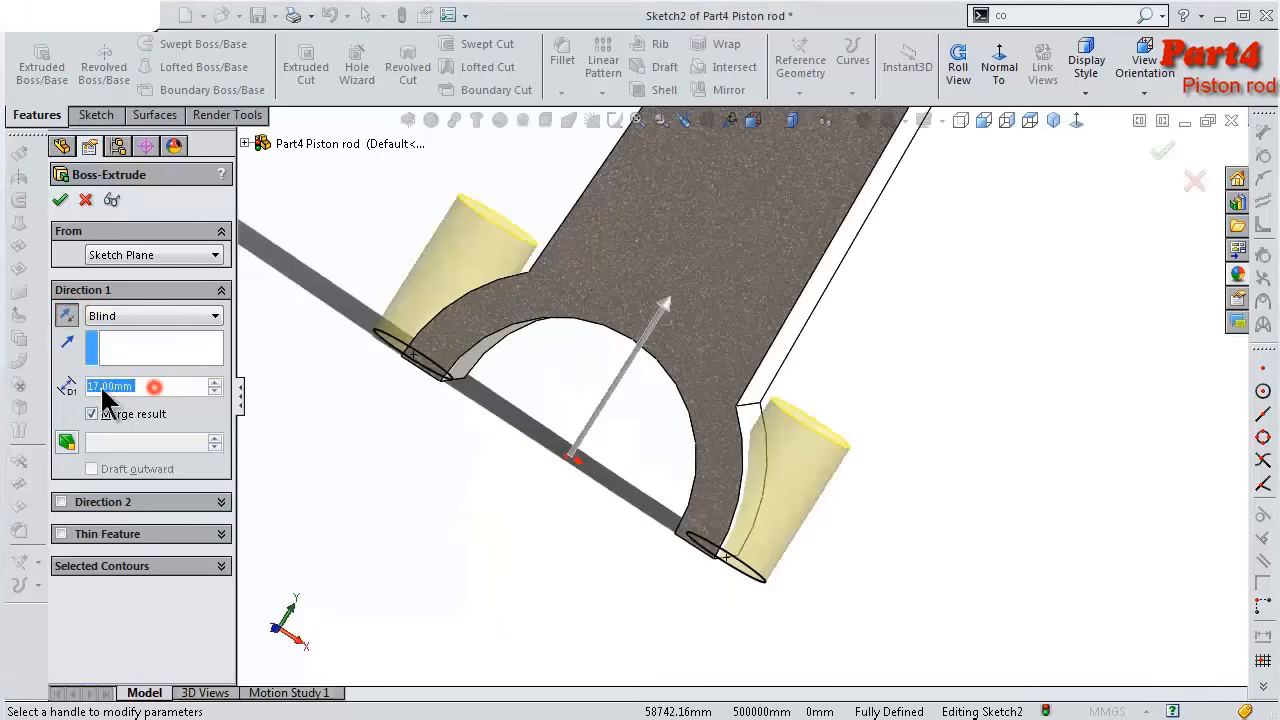
pyautogui.write('12')
pyautogui.press('Return')
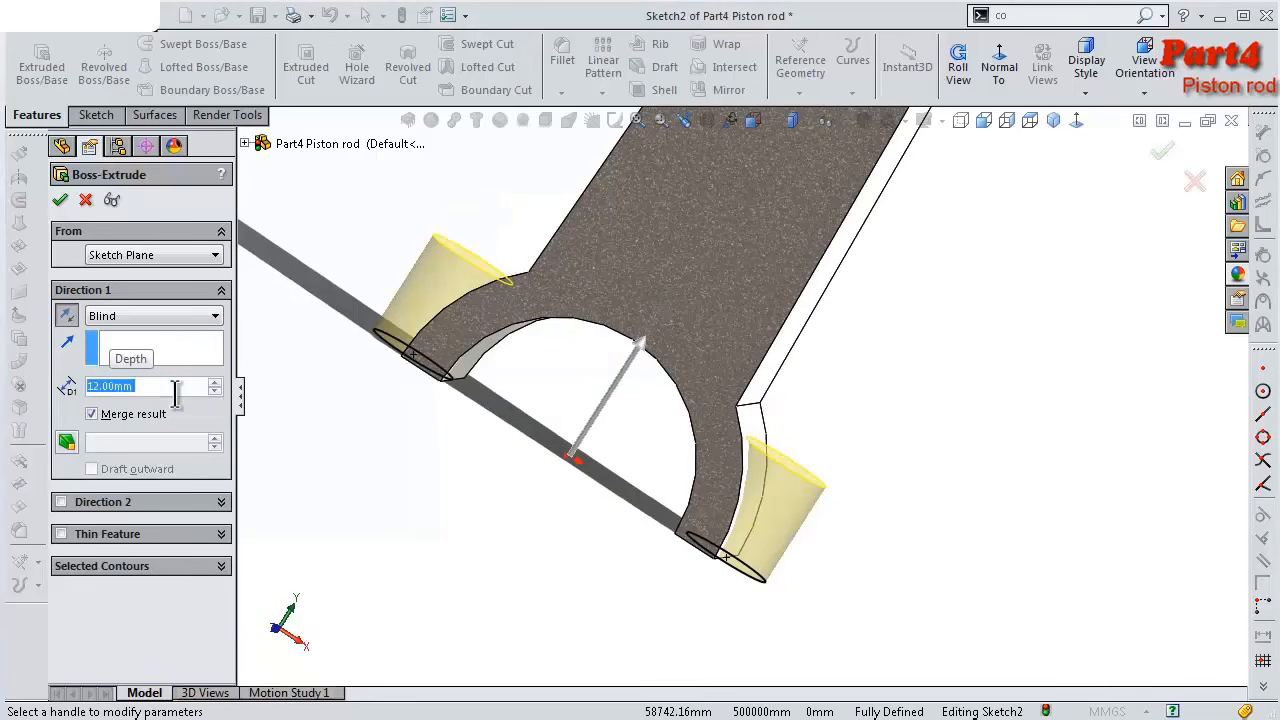
pyautogui.click(60, 200)
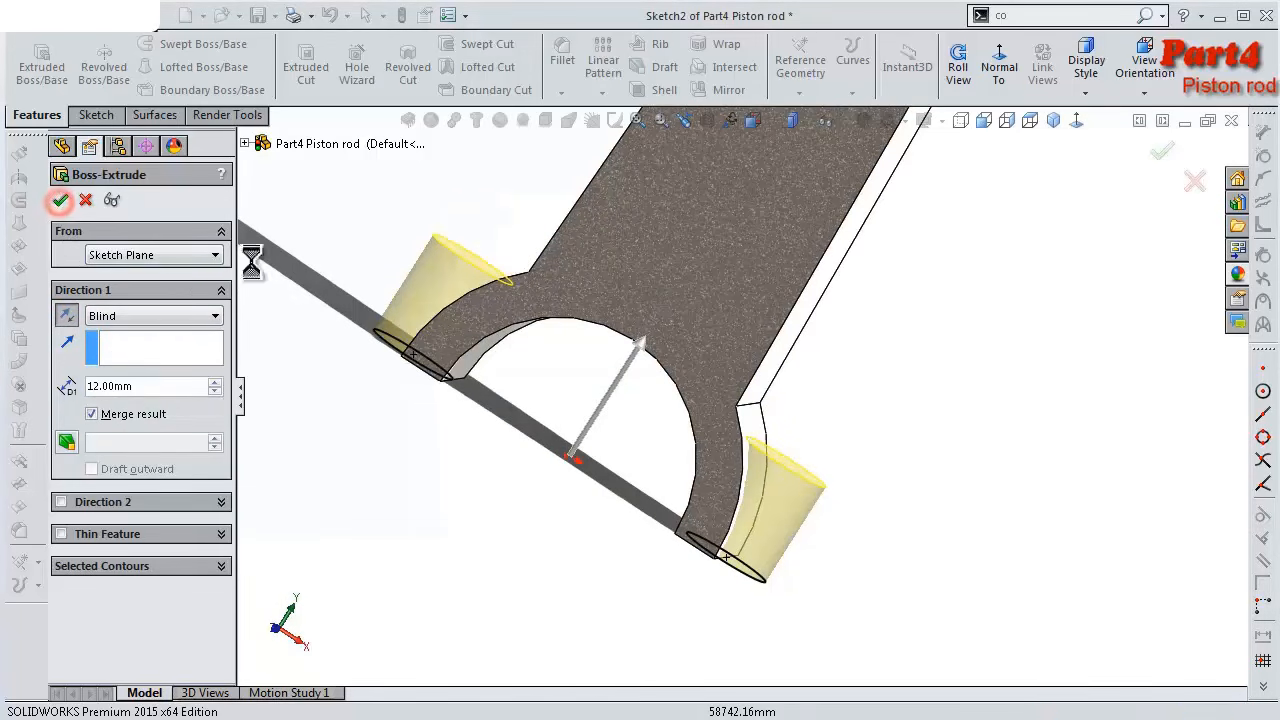
pyautogui.click(903, 425)
# Start a sketch on the flat front face of the rod and view it face-on
pyautogui.moveTo(853, 418); pyautogui.dragTo(870, 530, button='middle')
pyautogui.moveTo(771, 349); pyautogui.dragTo(668, 263, button='middle')
pyautogui.click(668, 263)
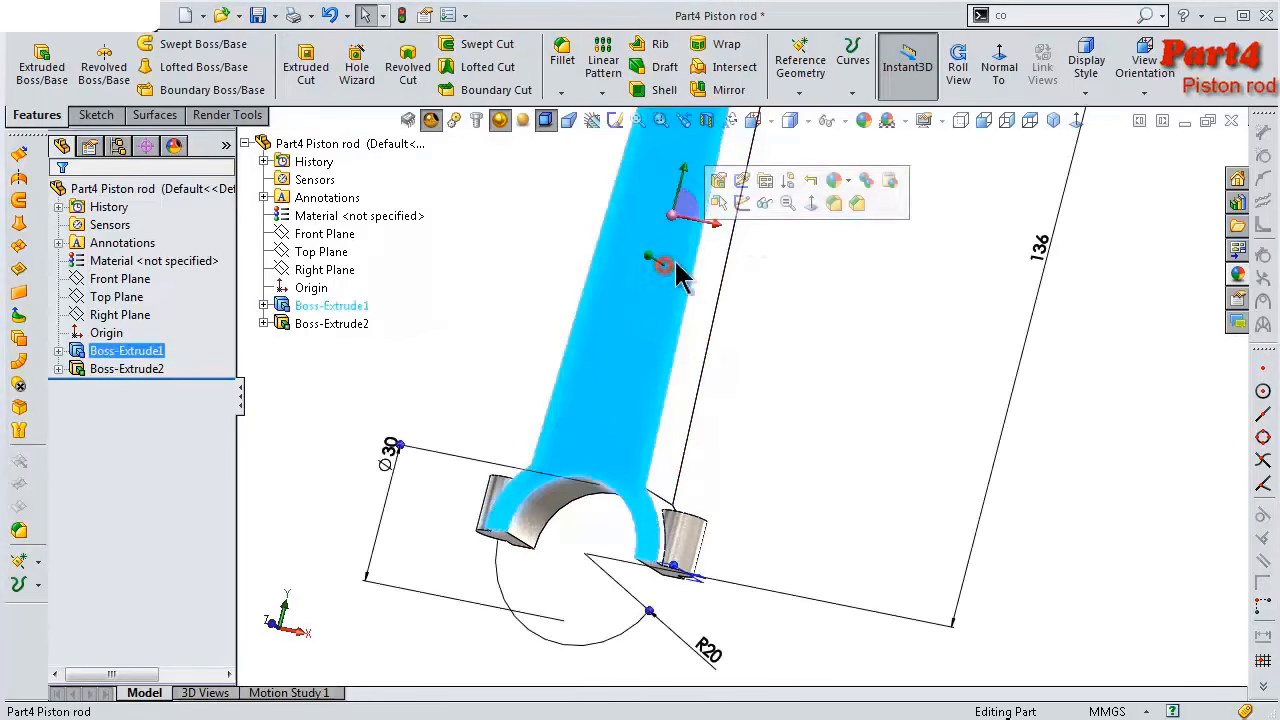
pyautogui.click(752, 196)
pyautogui.click(1078, 121)
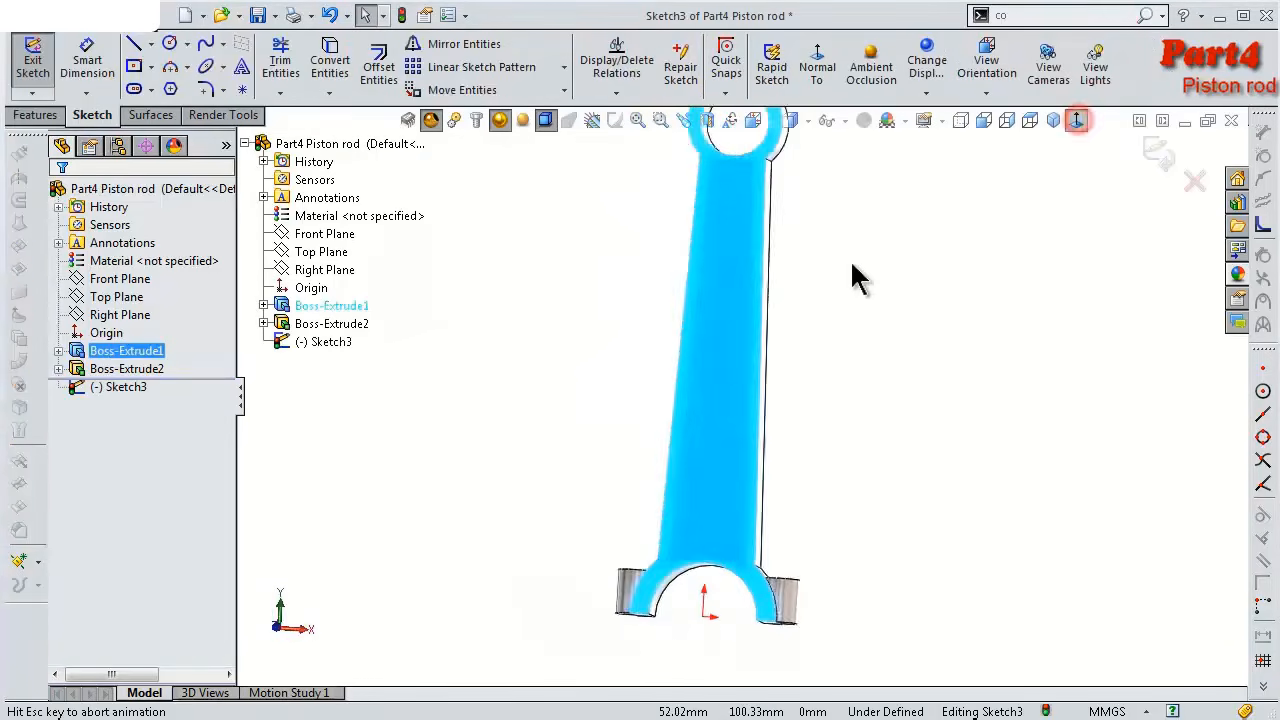
pyautogui.click(874, 312)
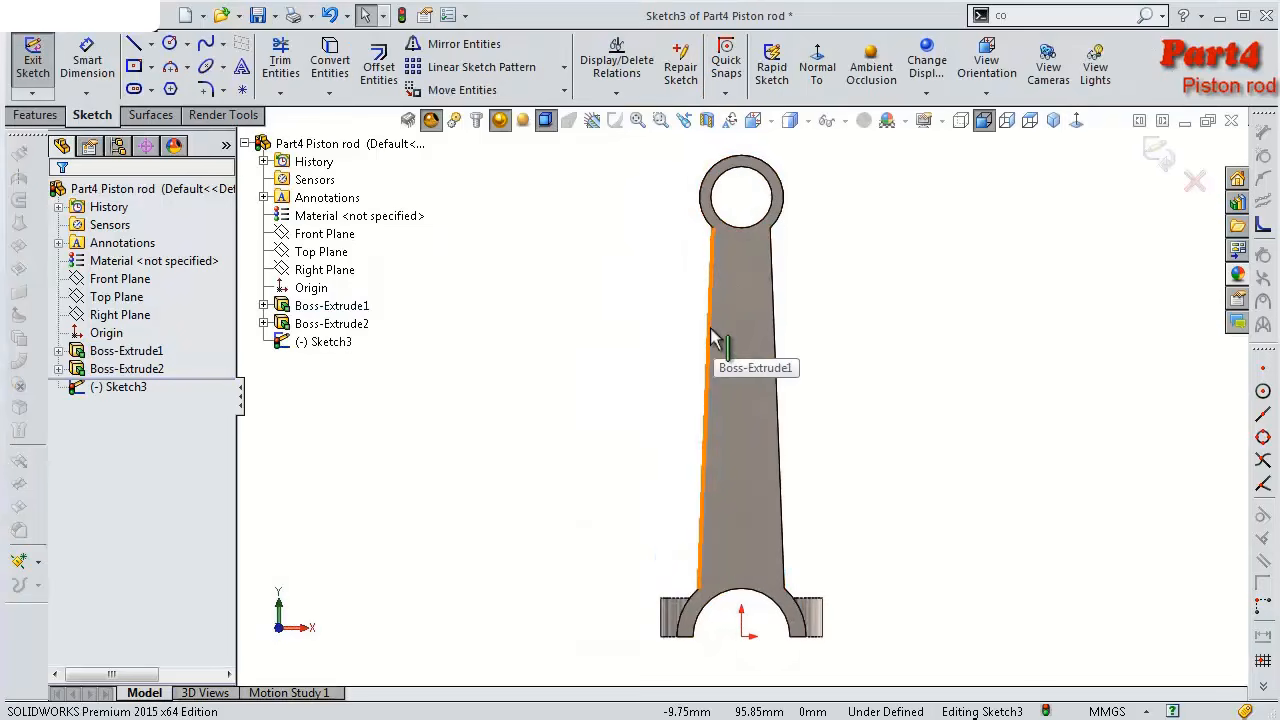
# Offset the rod's tapered edge on the negative X side 3 mm inward onto the face
pyautogui.click(710, 338)
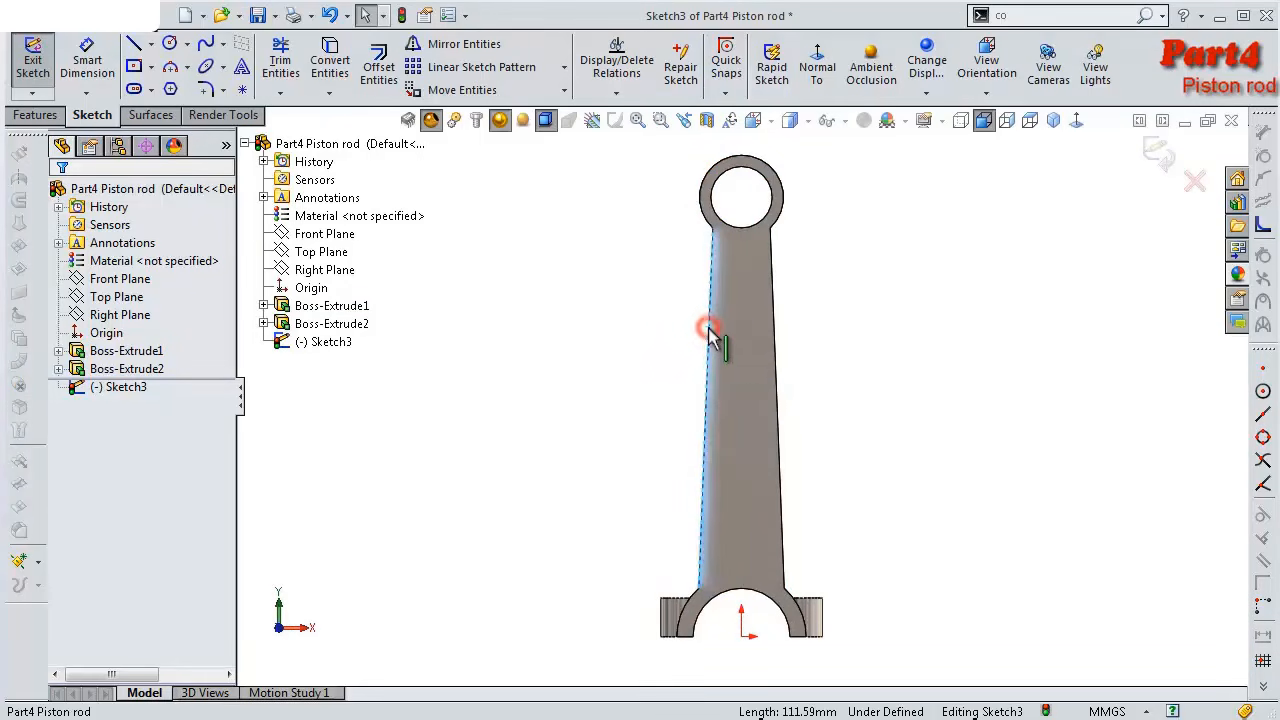
pyautogui.click(378, 66)
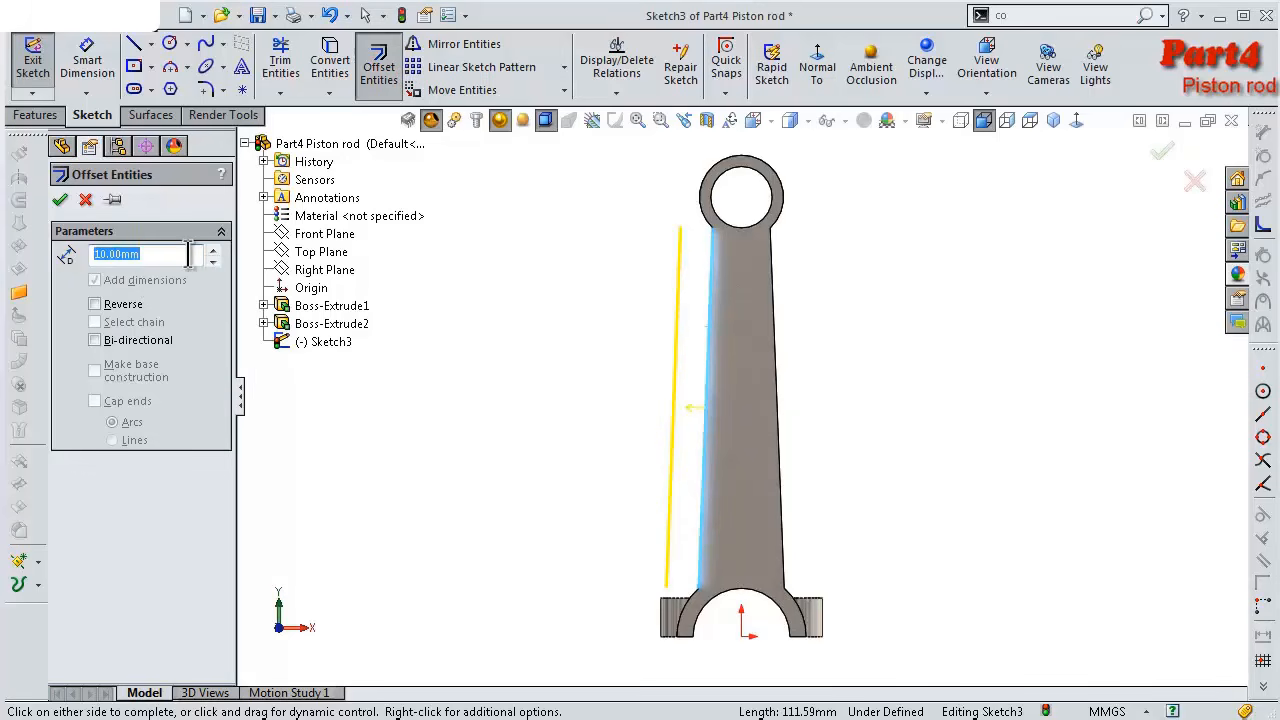
pyautogui.write('3')
pyautogui.press('Return')
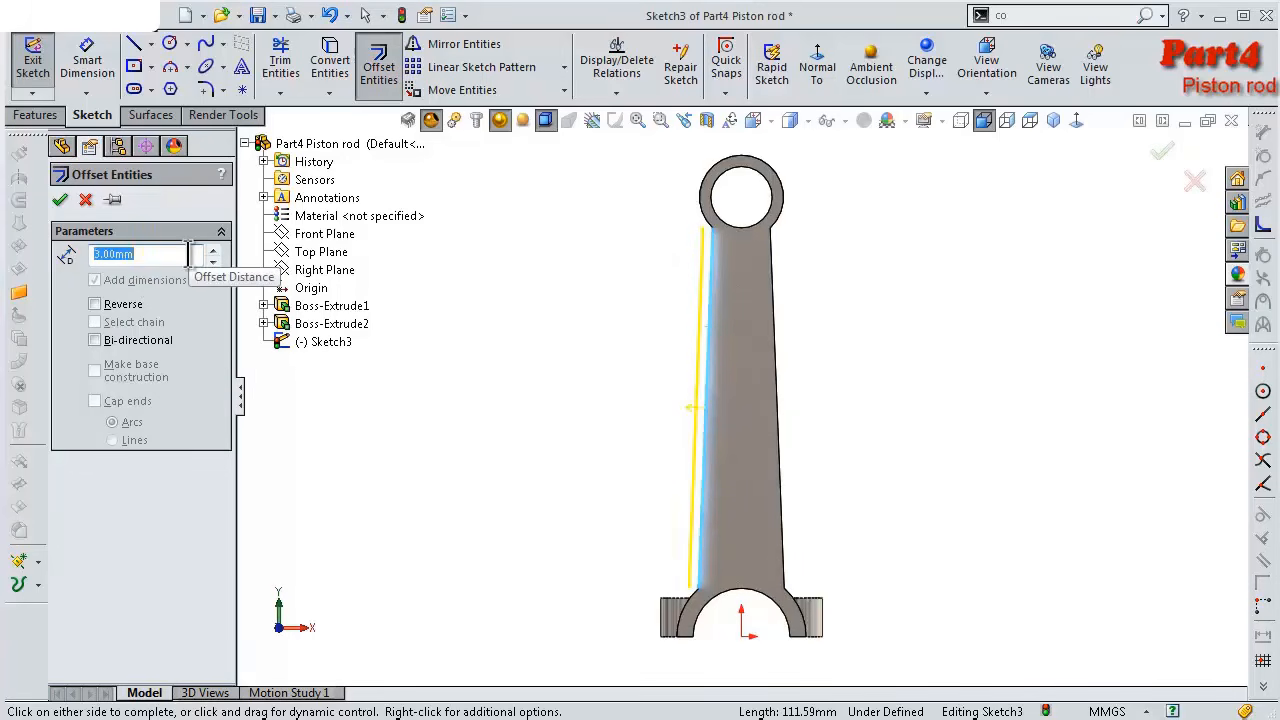
pyautogui.click(95, 304)
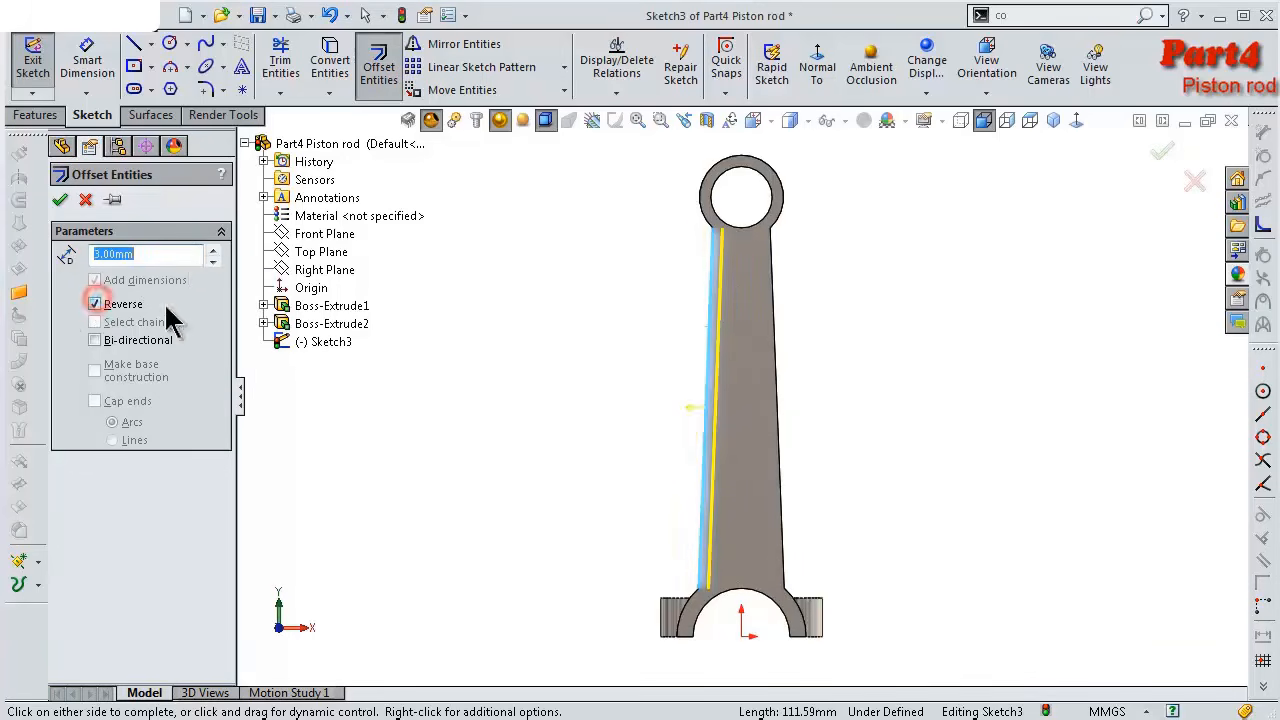
pyautogui.click(60, 199)
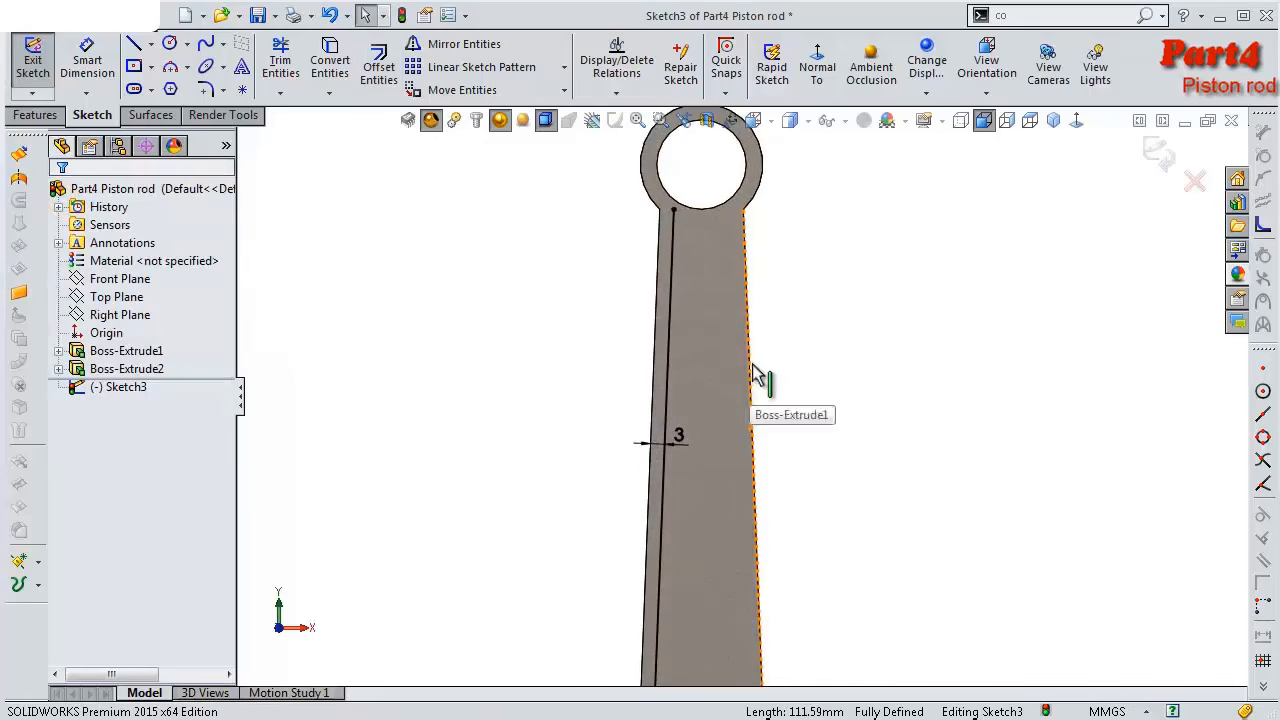
# Offset the rod's tapered edge on the positive X side 3 mm inward onto the face
pyautogui.click(372, 75)
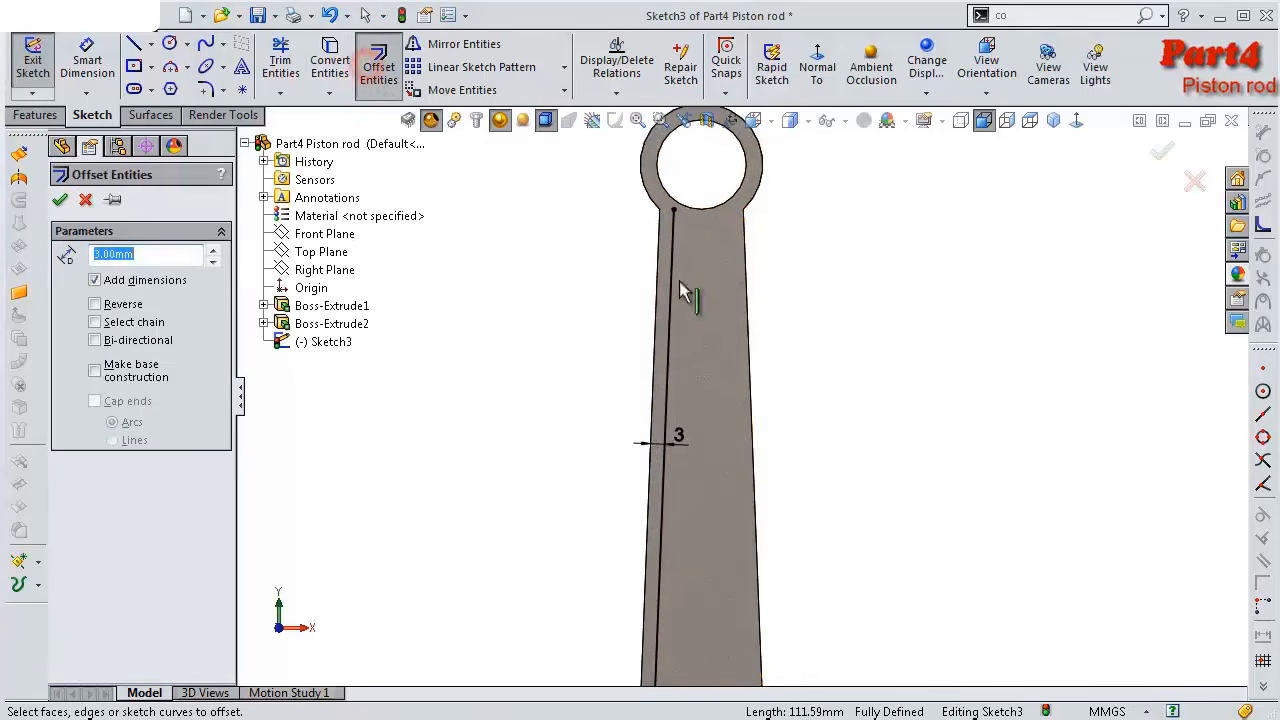
pyautogui.click(746, 302)
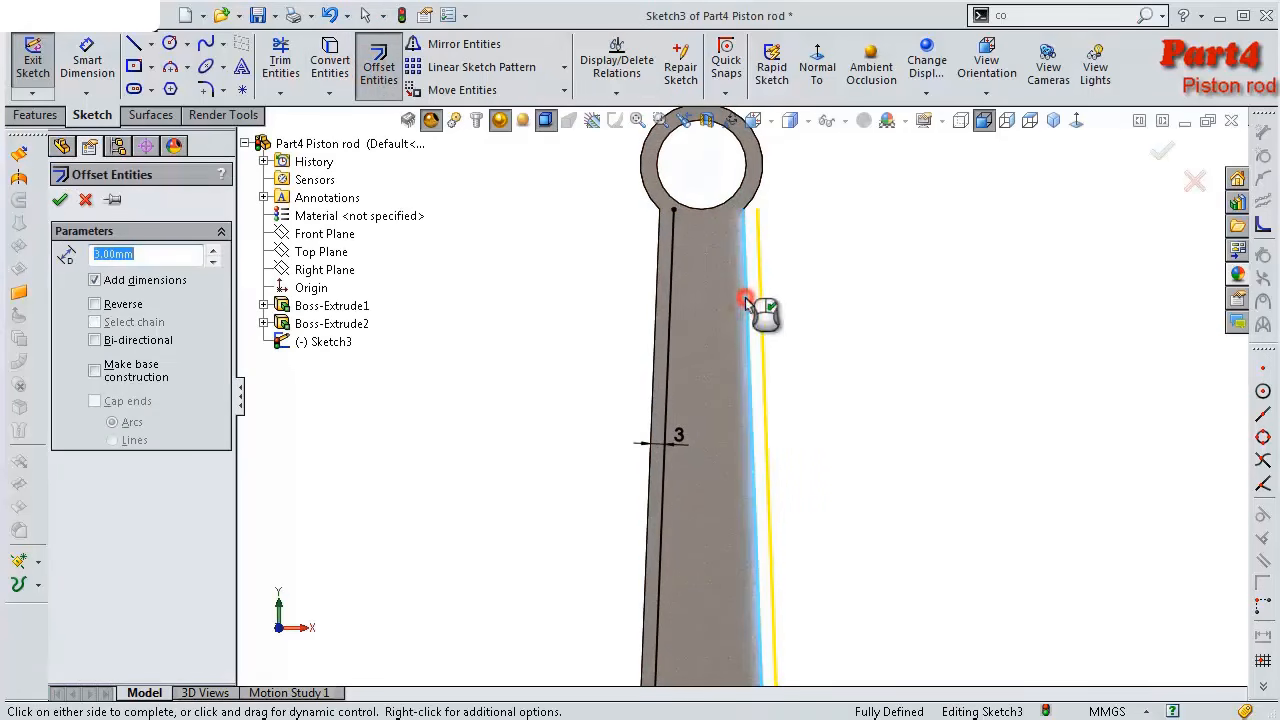
pyautogui.click(95, 304)
pyautogui.click(60, 200)
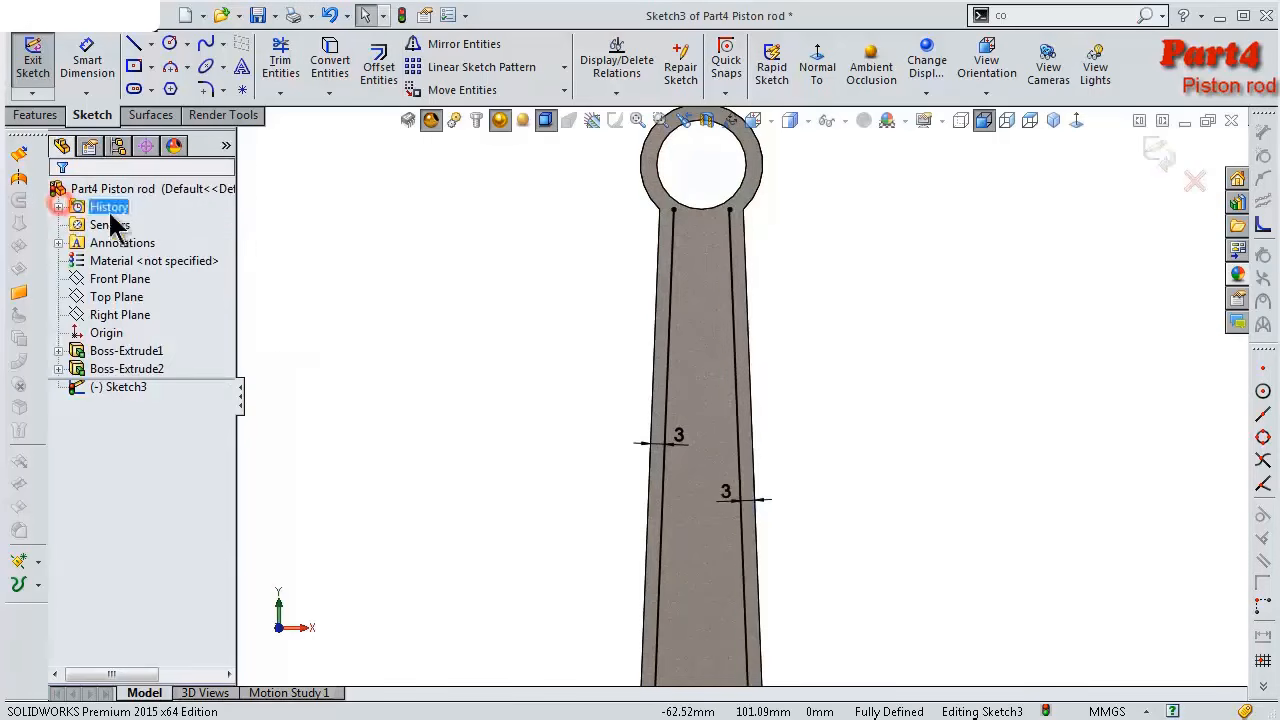
# Draw a horizontal line about 12 mm long between the two offset lines, about 15 mm below the small ring's centre
pyautogui.scroll(-2, 785, 242)
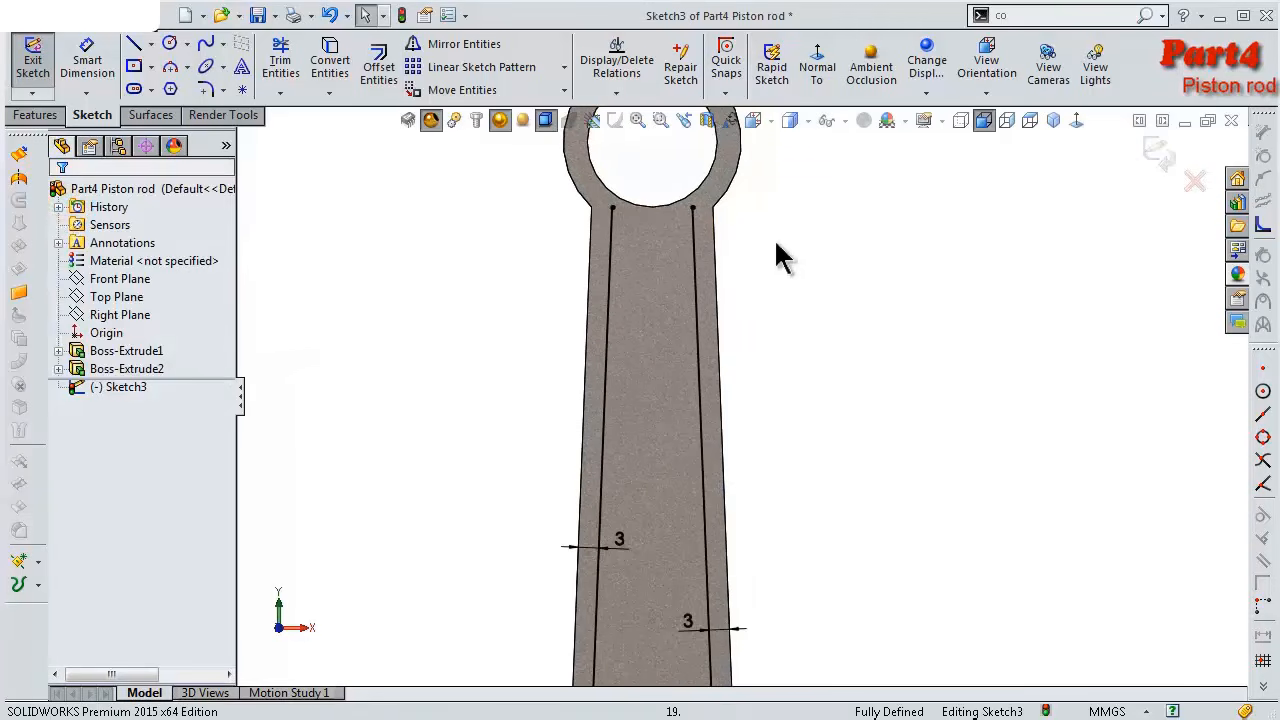
pyautogui.click(134, 46)
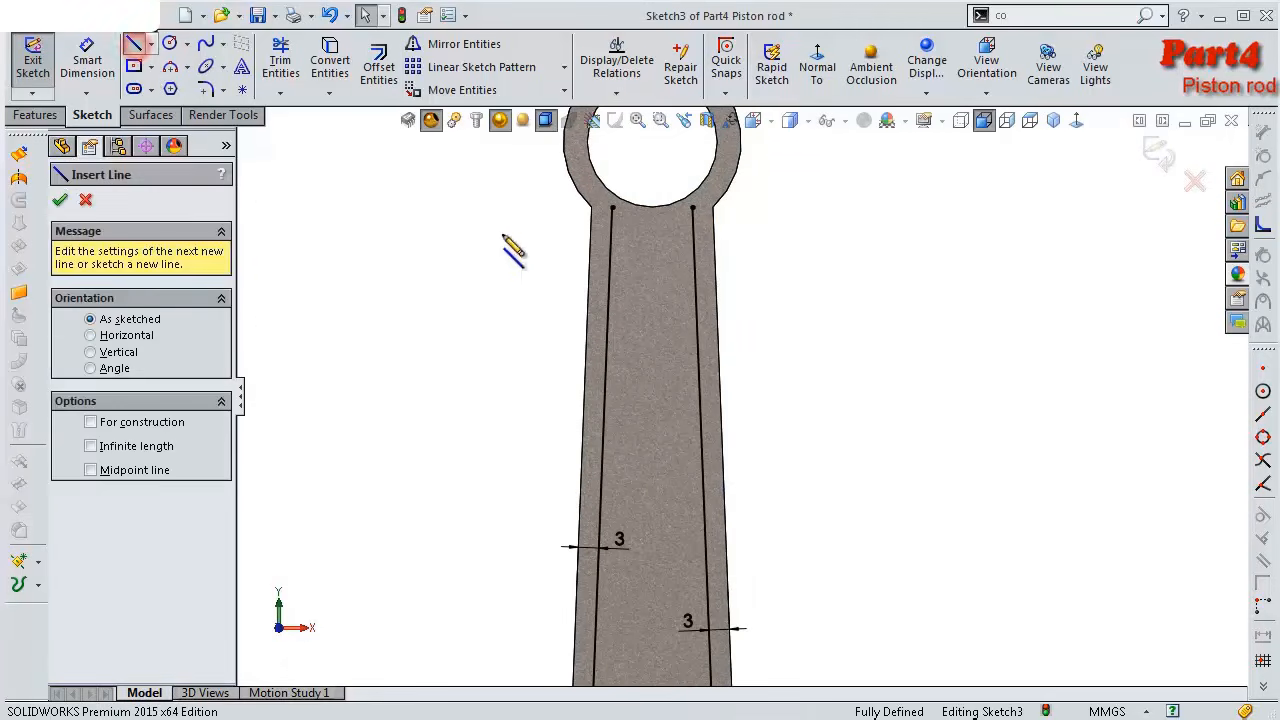
pyautogui.click(612, 244)
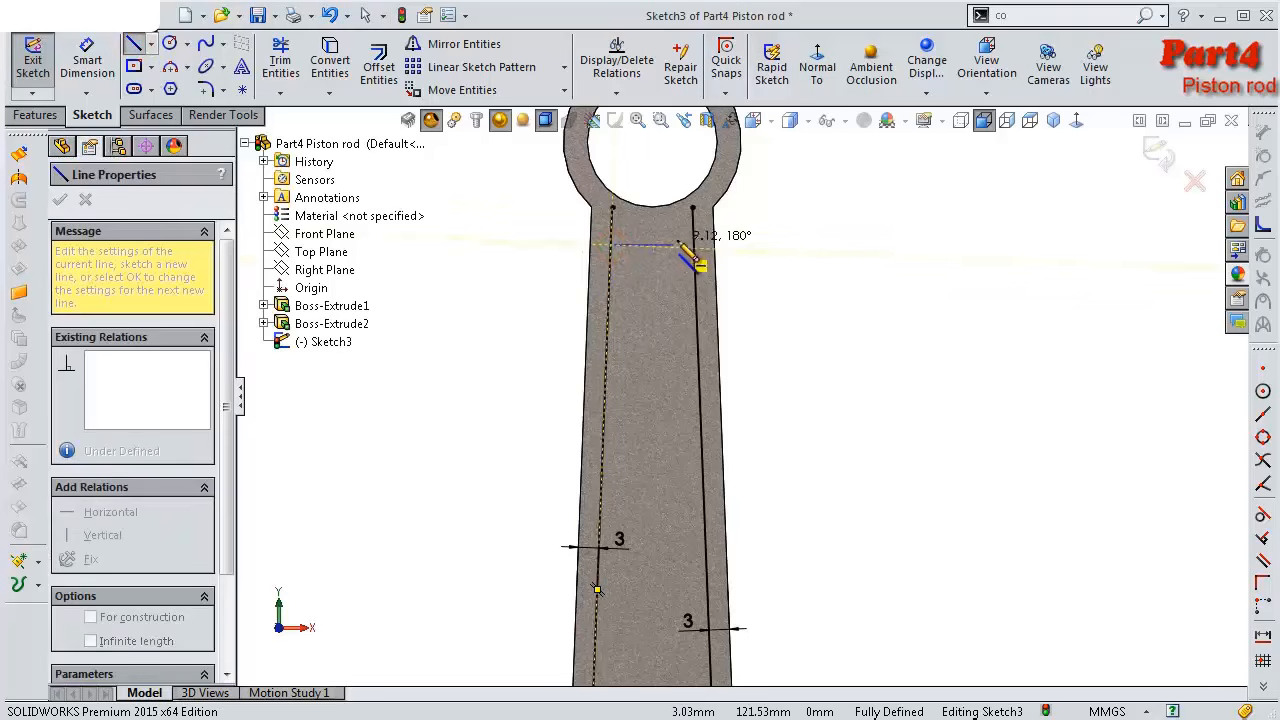
pyautogui.scroll(-2, 689, 244)
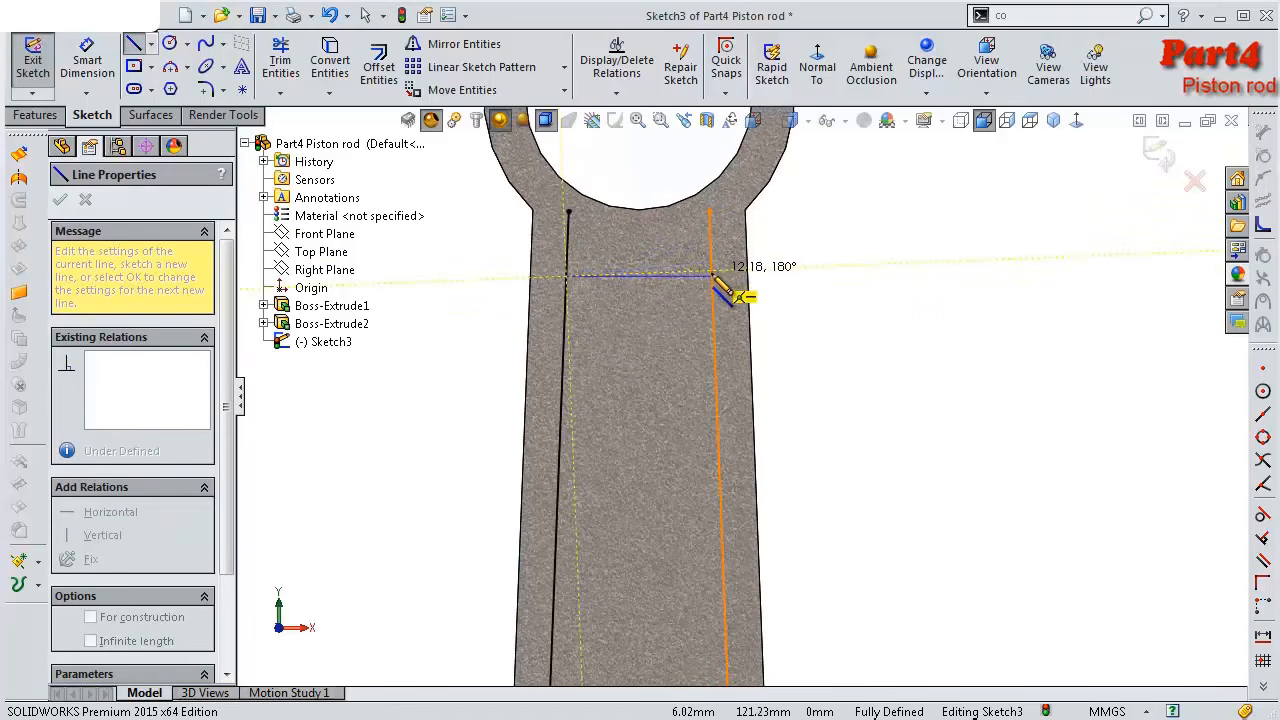
pyautogui.click(710, 273)
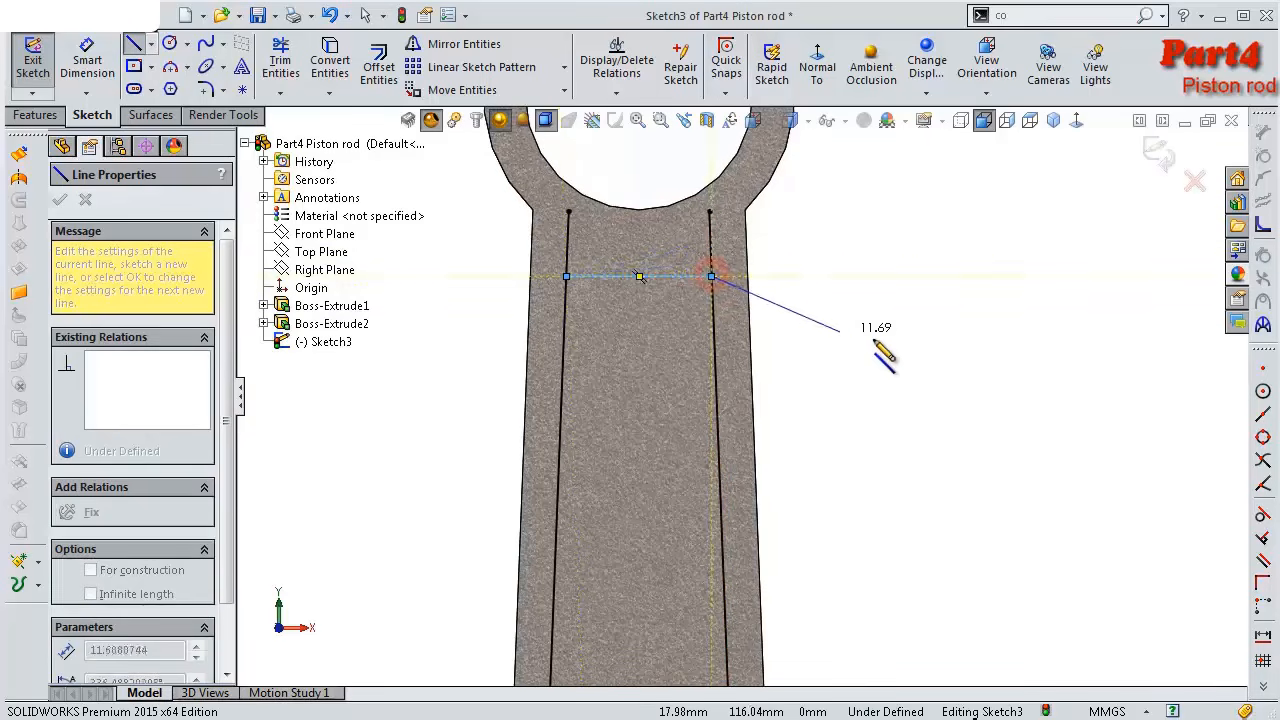
pyautogui.press('Escape')
# Draw a second horizontal line between the two offset lines near the half-ring, about 20 mm above the origin
pyautogui.scroll(3, 871, 343)
pyautogui.scroll(-3, 776, 605)
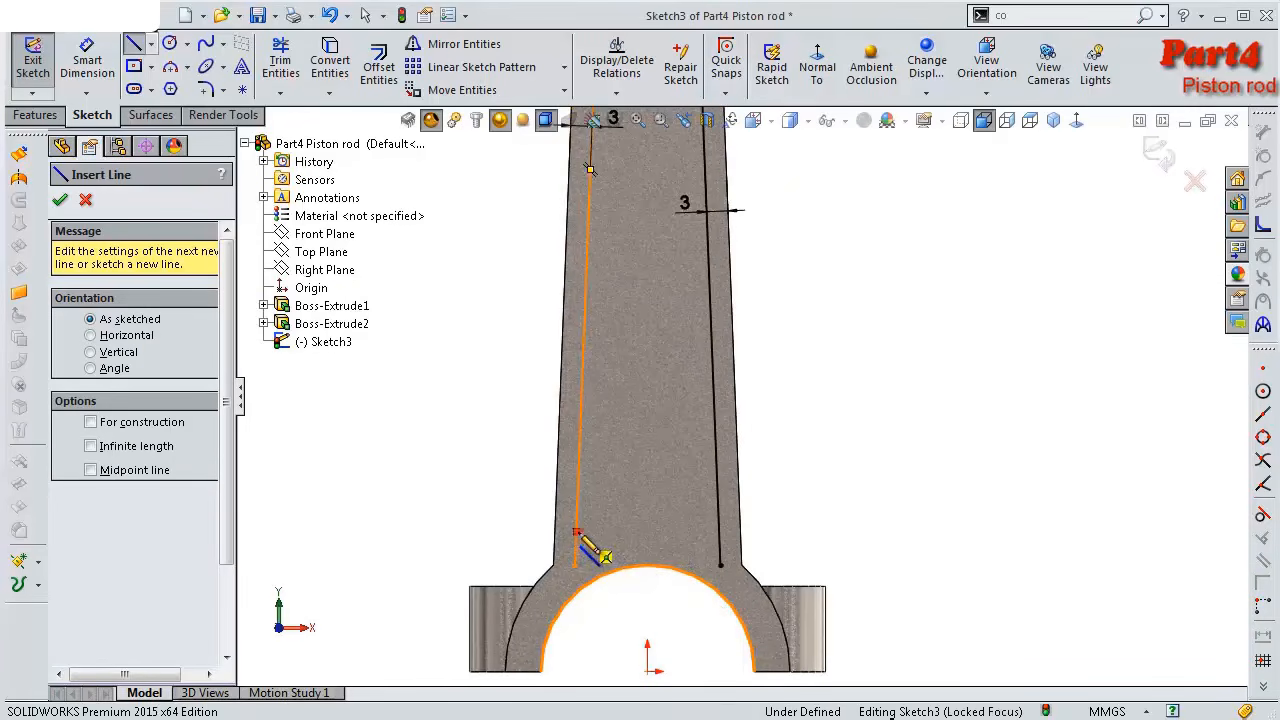
pyautogui.moveTo(577, 532); pyautogui.dragTo(719, 531)
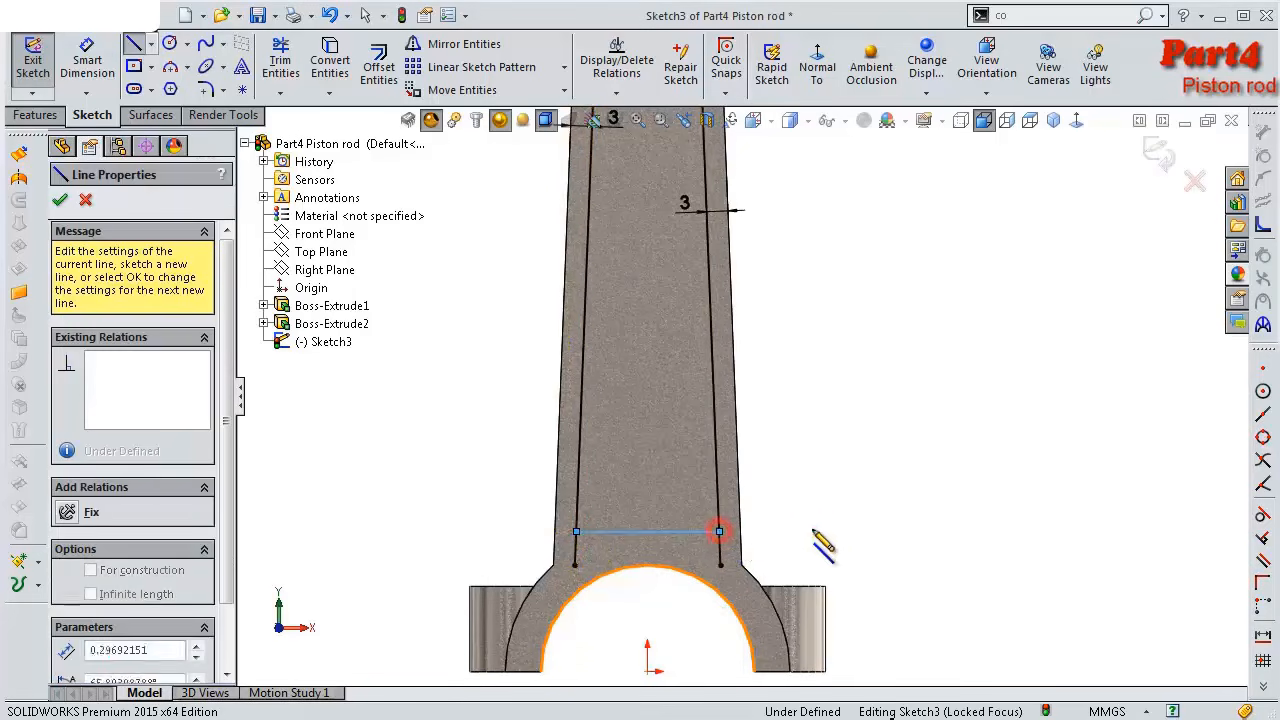
pyautogui.doubleClick(841, 526)
pyautogui.press('Escape')
# Dimension the horizontal line near the half-ring at 19 mm from the origin
pyautogui.scroll(-3, 700, 500)
pyautogui.press('s')
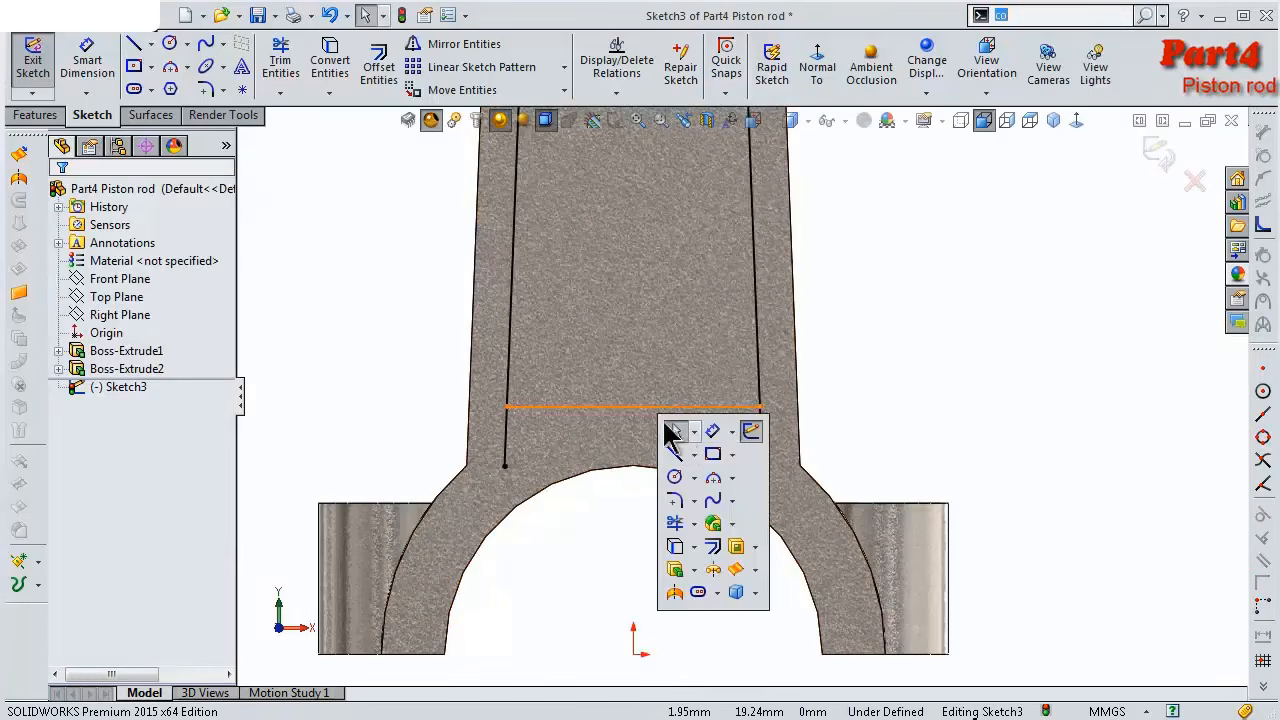
pyautogui.click(713, 431)
pyautogui.click(633, 656)
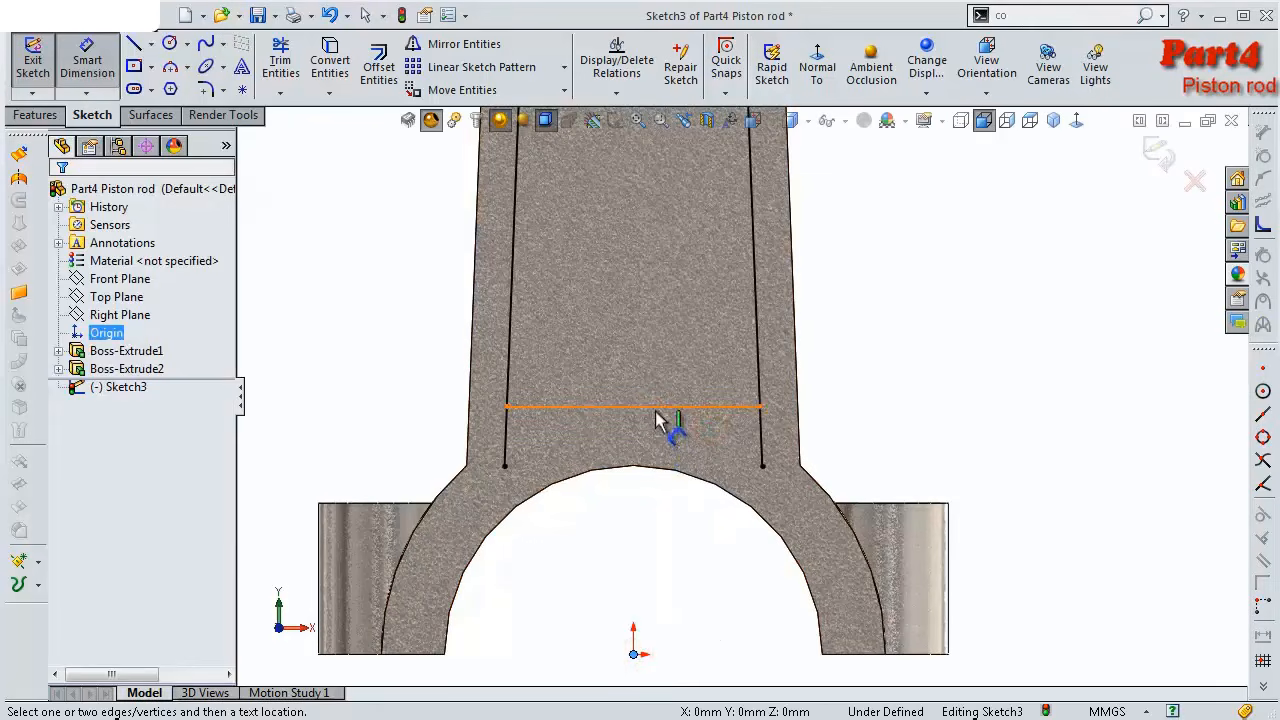
pyautogui.click(666, 407)
pyautogui.scroll(1, 560, 425)
pyautogui.click(436, 445)
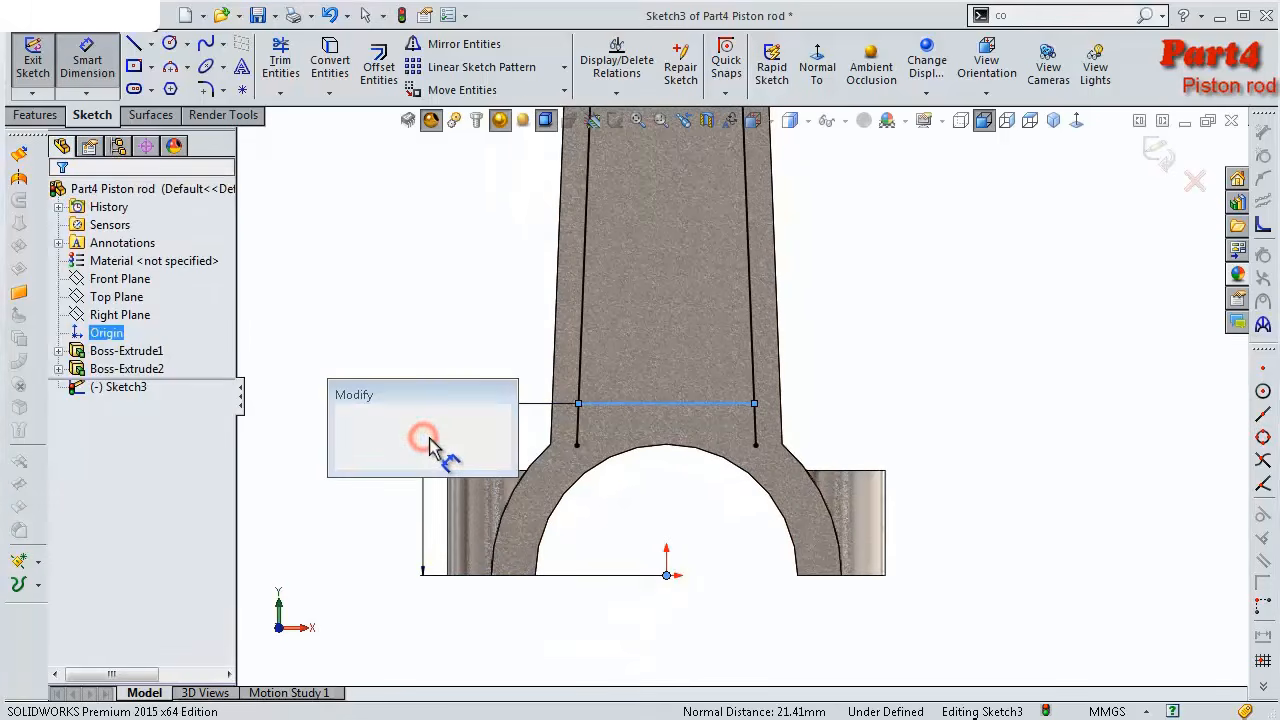
pyautogui.write('19')
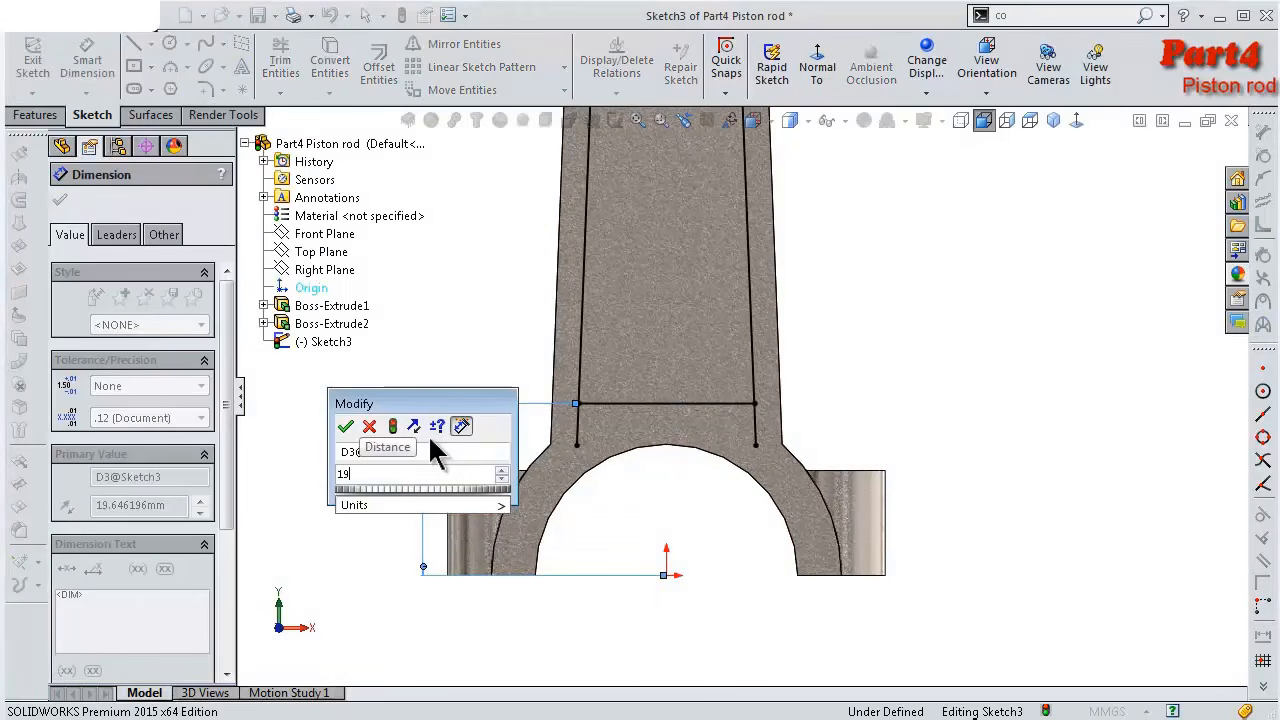
pyautogui.press('Return')
# Dimension the horizontal line near the small ring at 13 mm from the ring's centre
pyautogui.scroll(3, 628, 363)
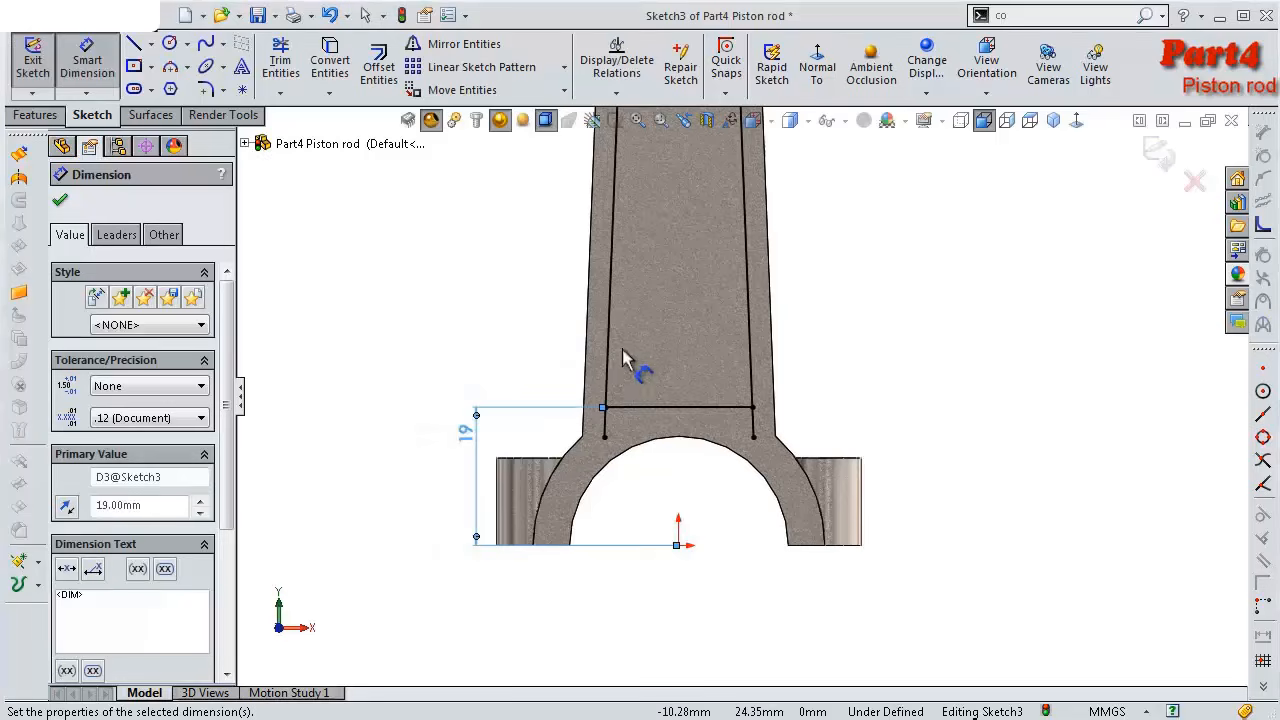
pyautogui.scroll(3, 770, 245)
pyautogui.scroll(-5, 748, 243)
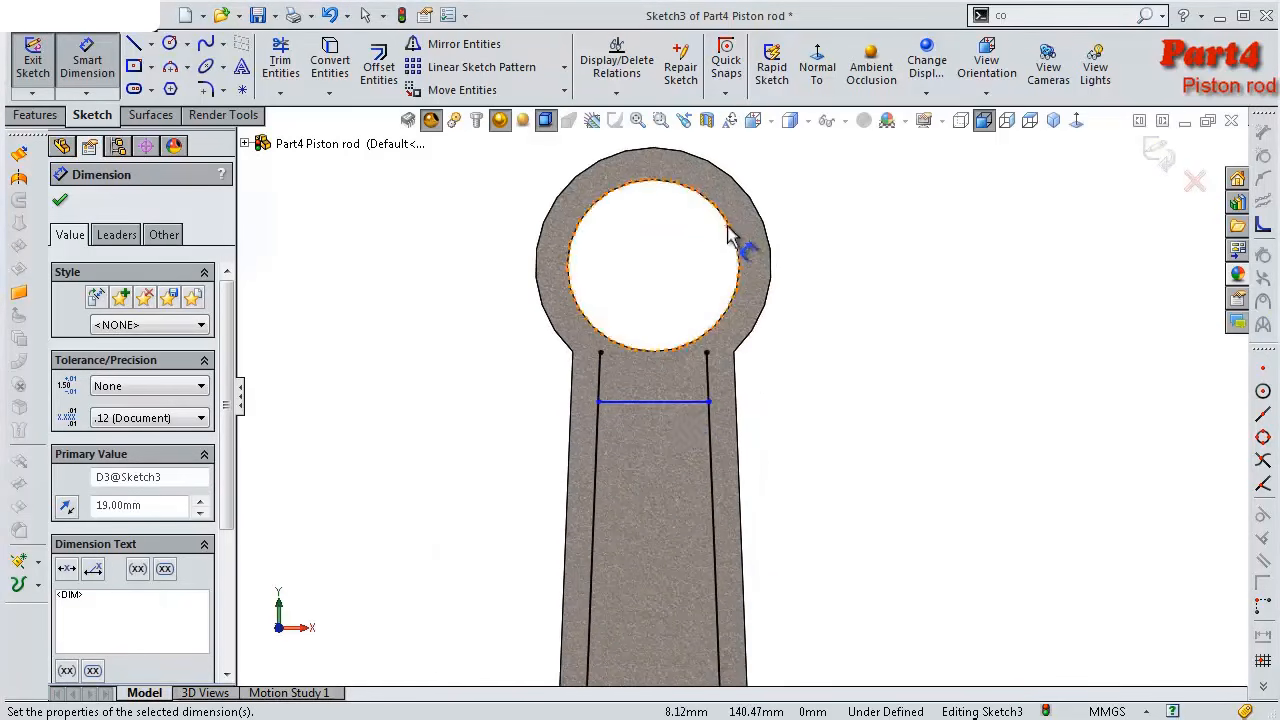
pyautogui.click(677, 405)
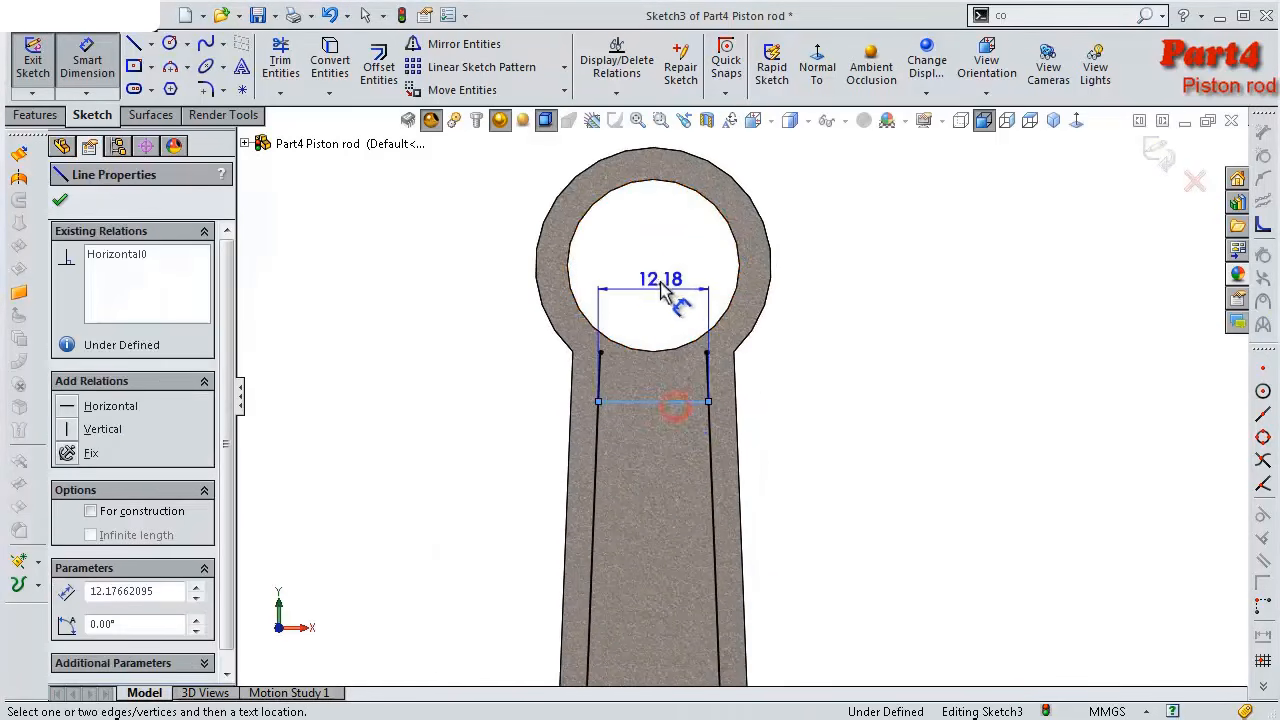
pyautogui.click(709, 342)
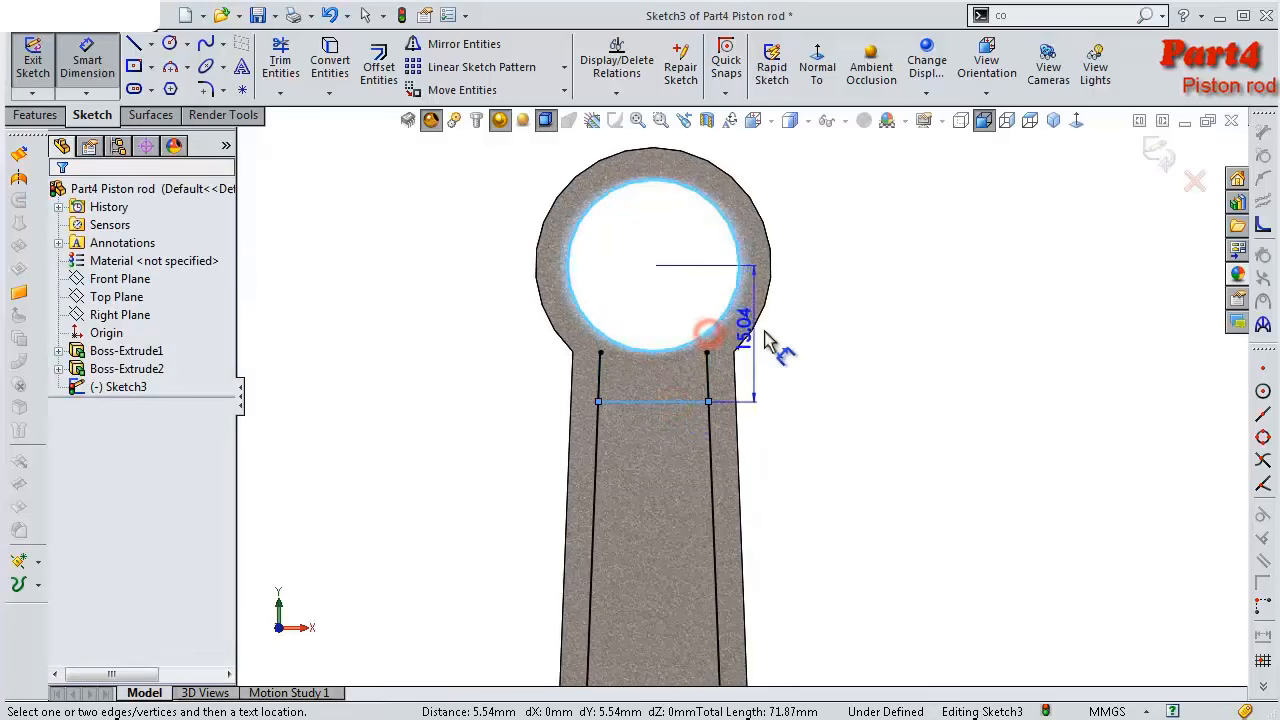
pyautogui.click(840, 345)
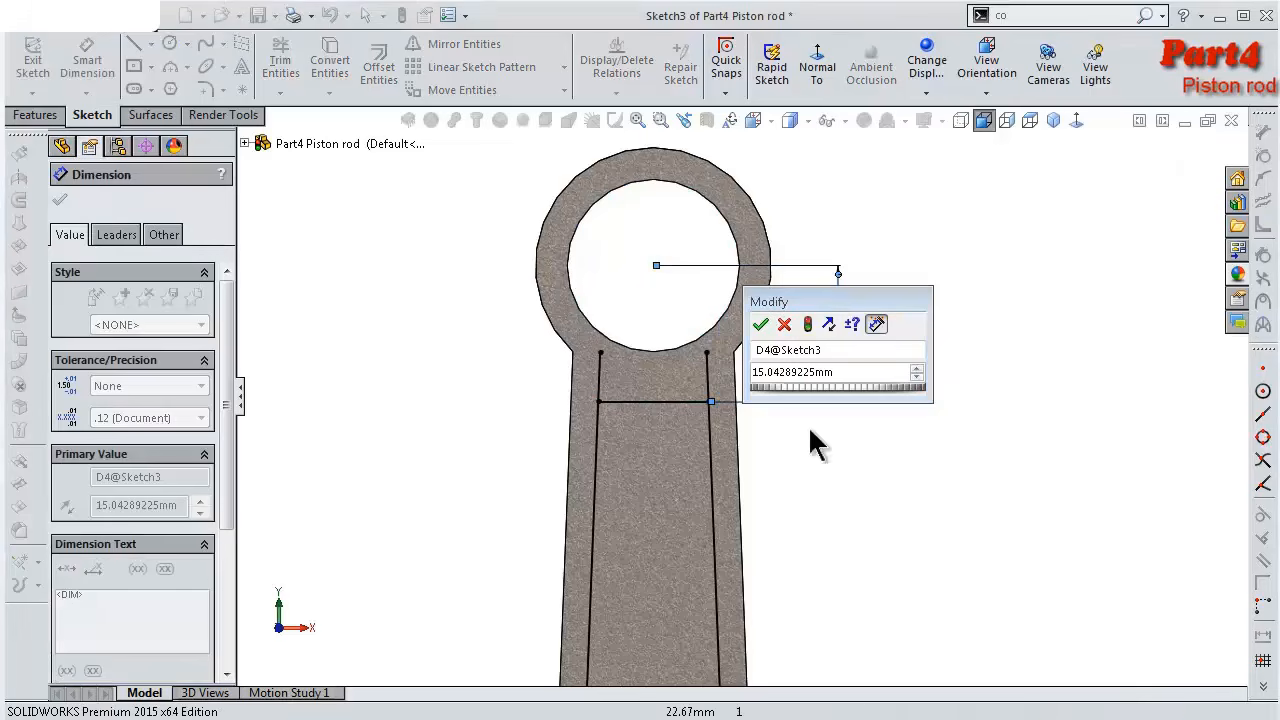
pyautogui.click(848, 372)
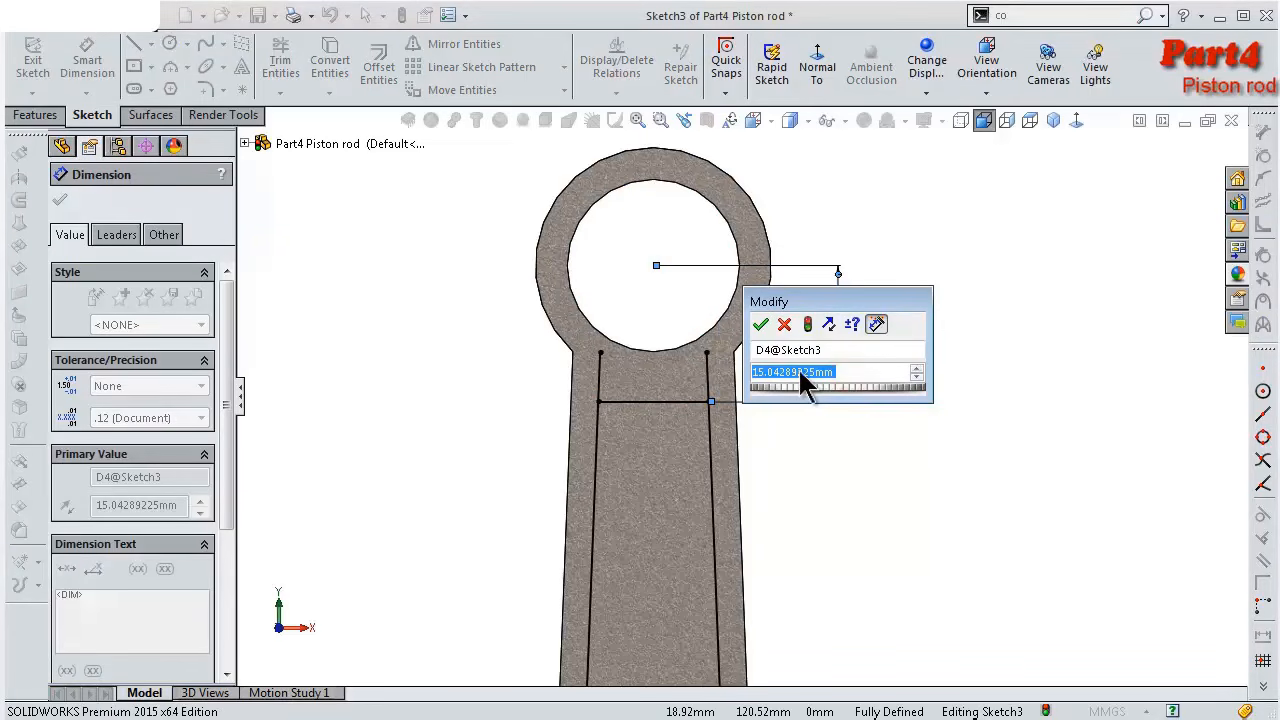
pyautogui.write('13')
pyautogui.press('Return')
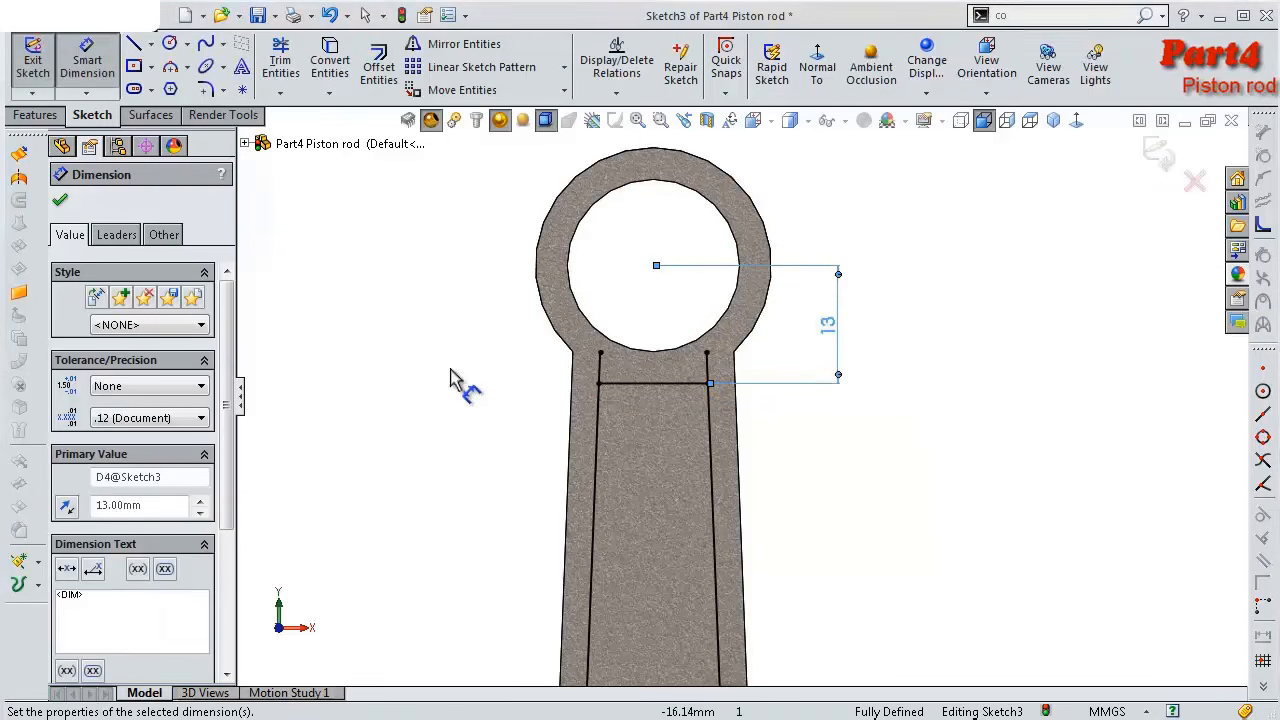
# Trim the ends of both offset lines that extend beyond the two horizontal lines to close the pocket profile
pyautogui.click(280, 60)
pyautogui.click(709, 370)
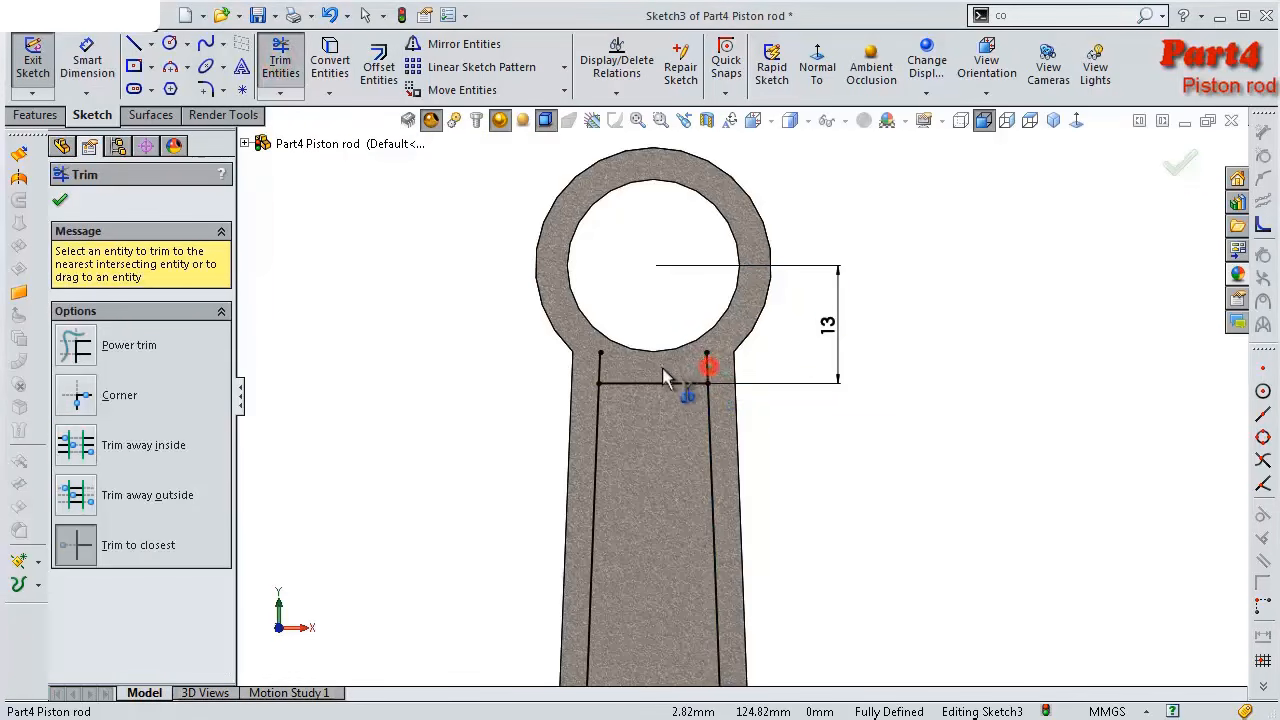
pyautogui.click(602, 369)
pyautogui.scroll(6, 745, 500)
pyautogui.scroll(-5, 764, 613)
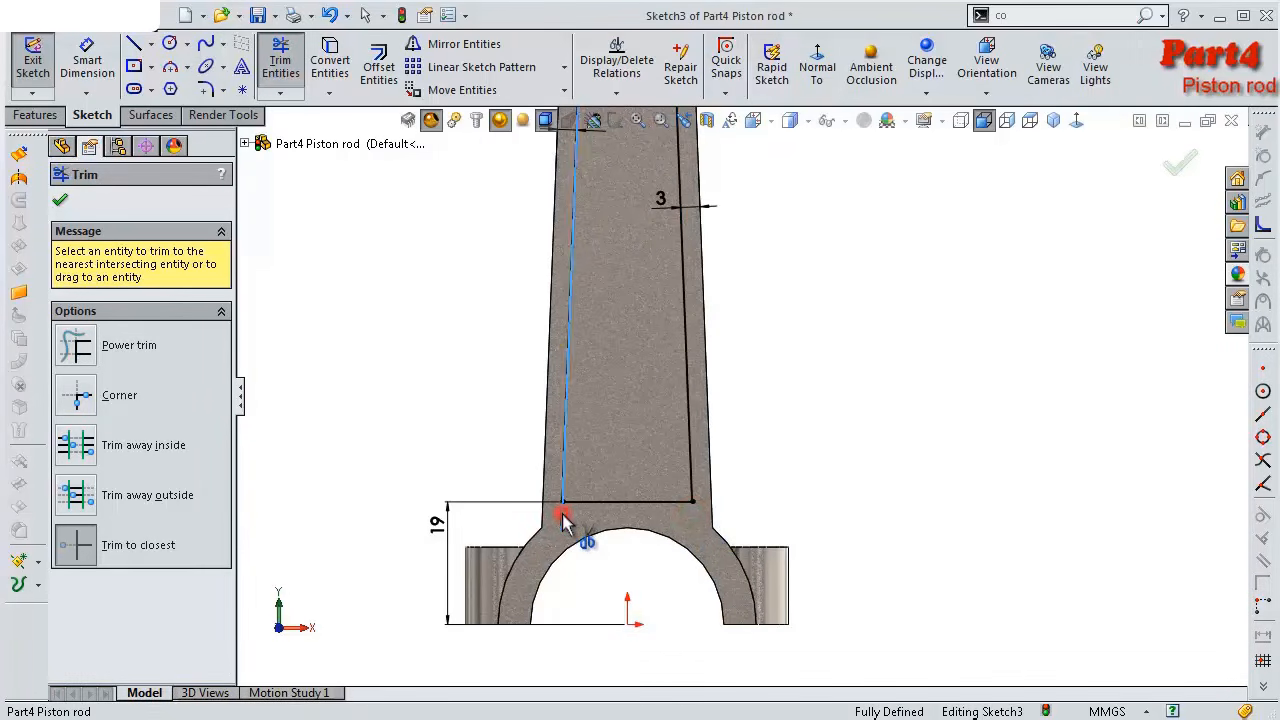
pyautogui.click(60, 201)
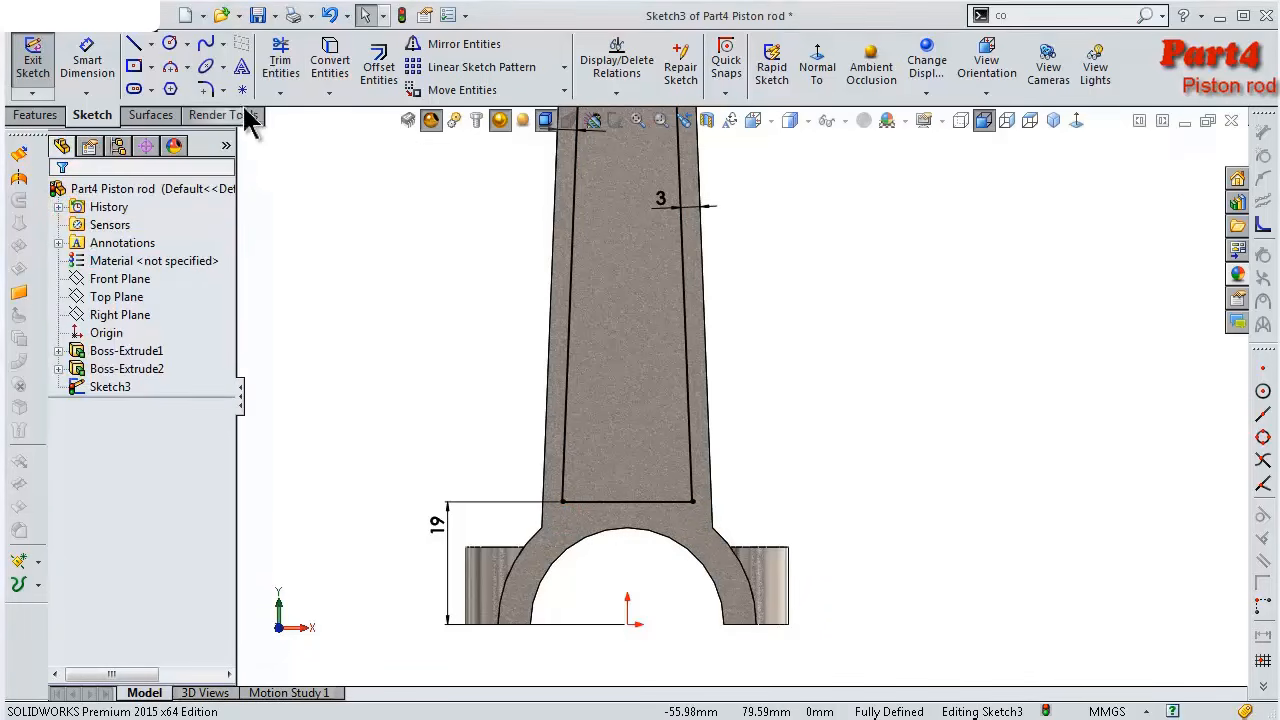
# Round all four corners of the pocket profile with 5 mm sketch fillets
pyautogui.click(206, 90)
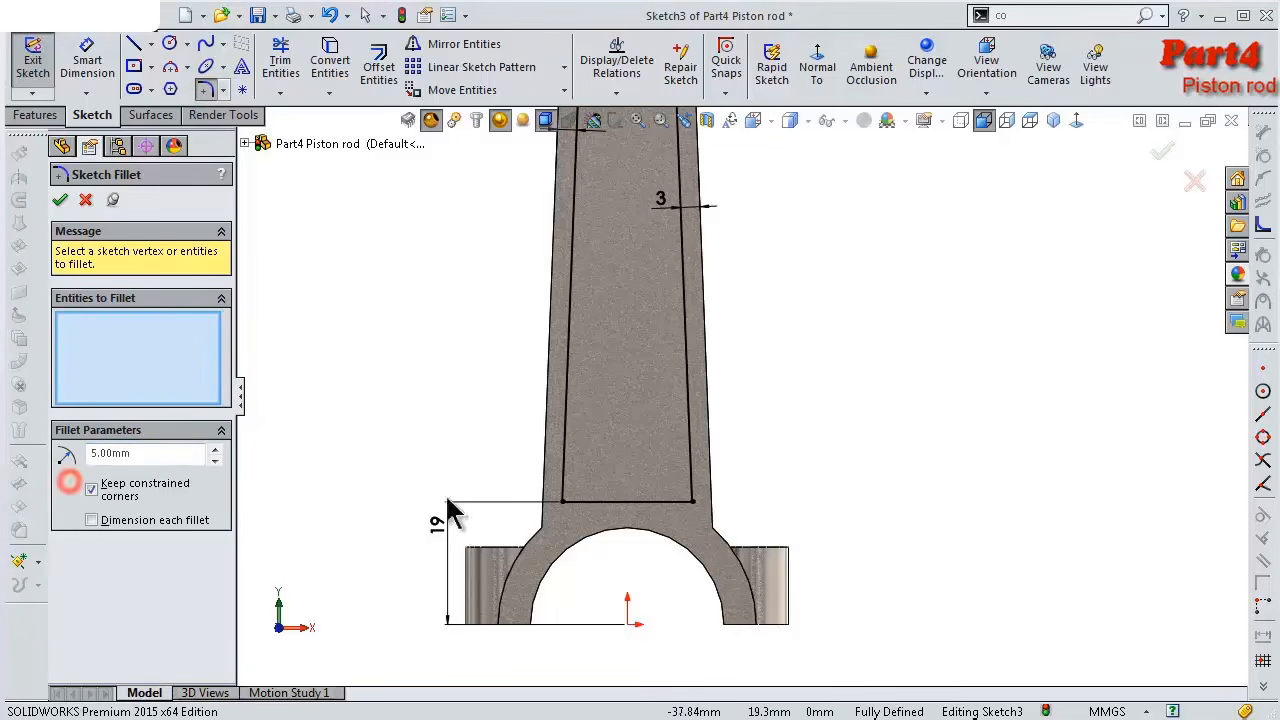
pyautogui.click(565, 508)
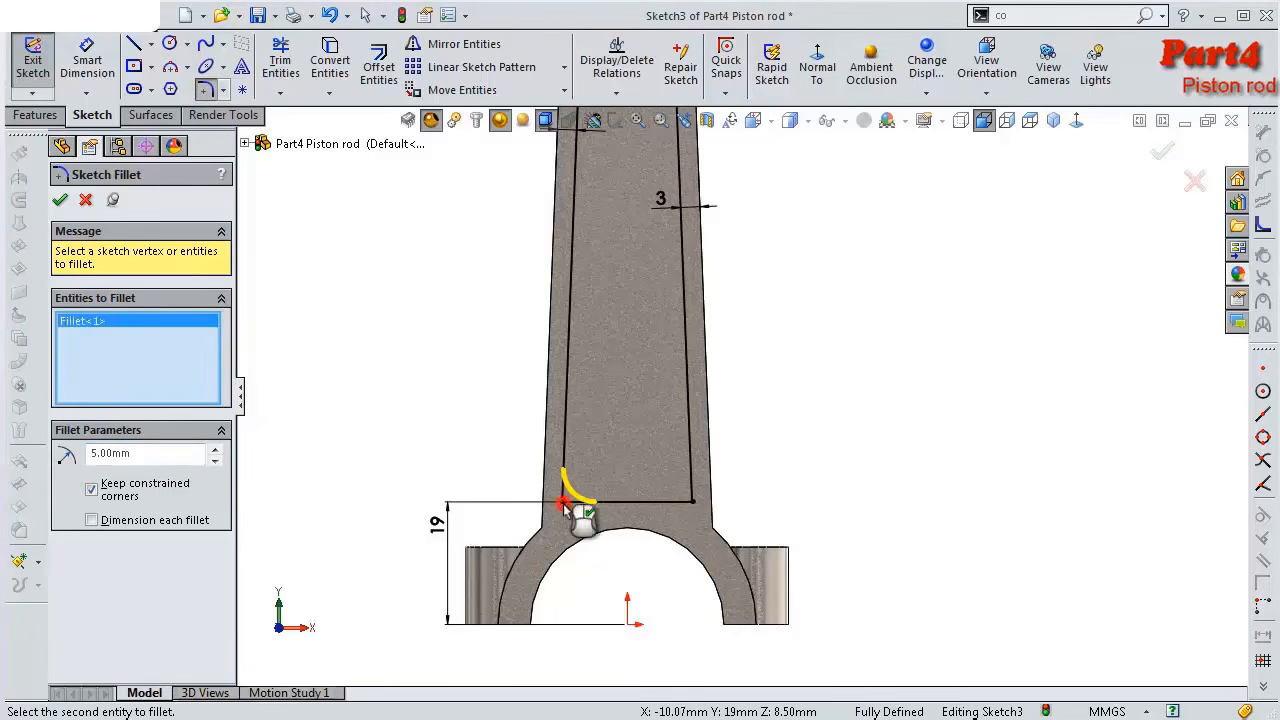
pyautogui.click(697, 510)
pyautogui.scroll(3, 680, 300)
pyautogui.scroll(-5, 688, 223)
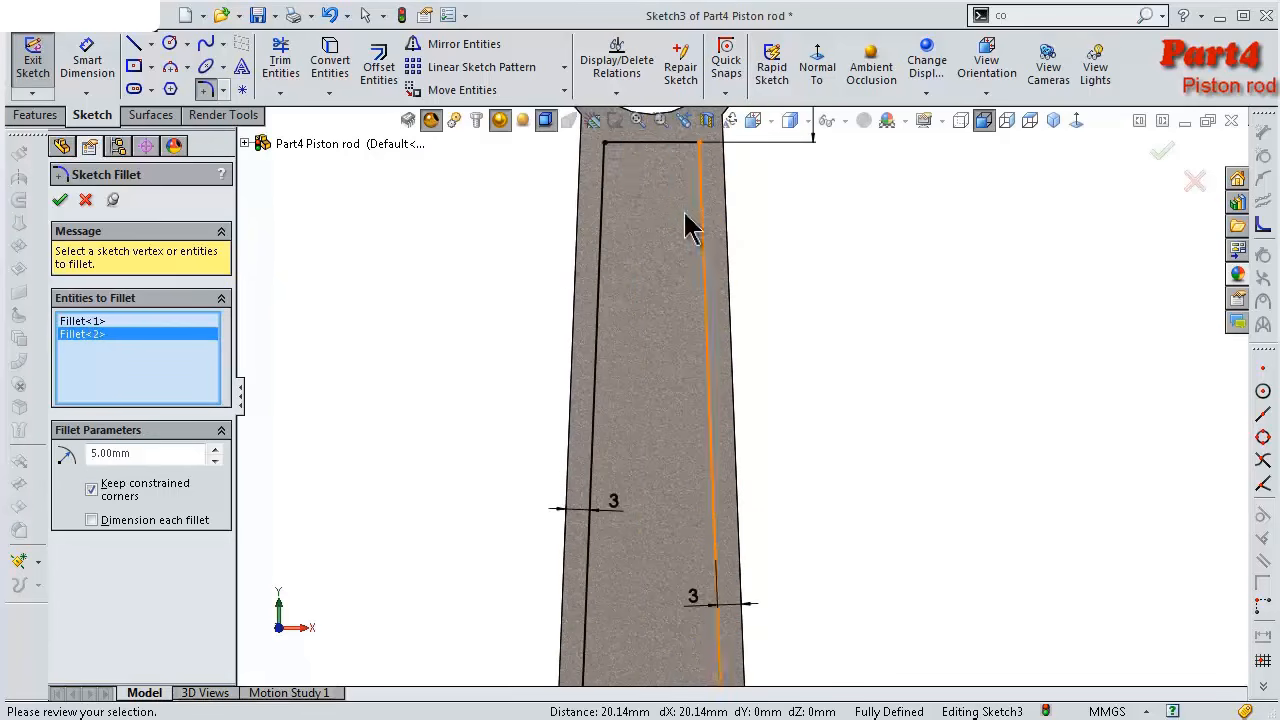
pyautogui.click(605, 145)
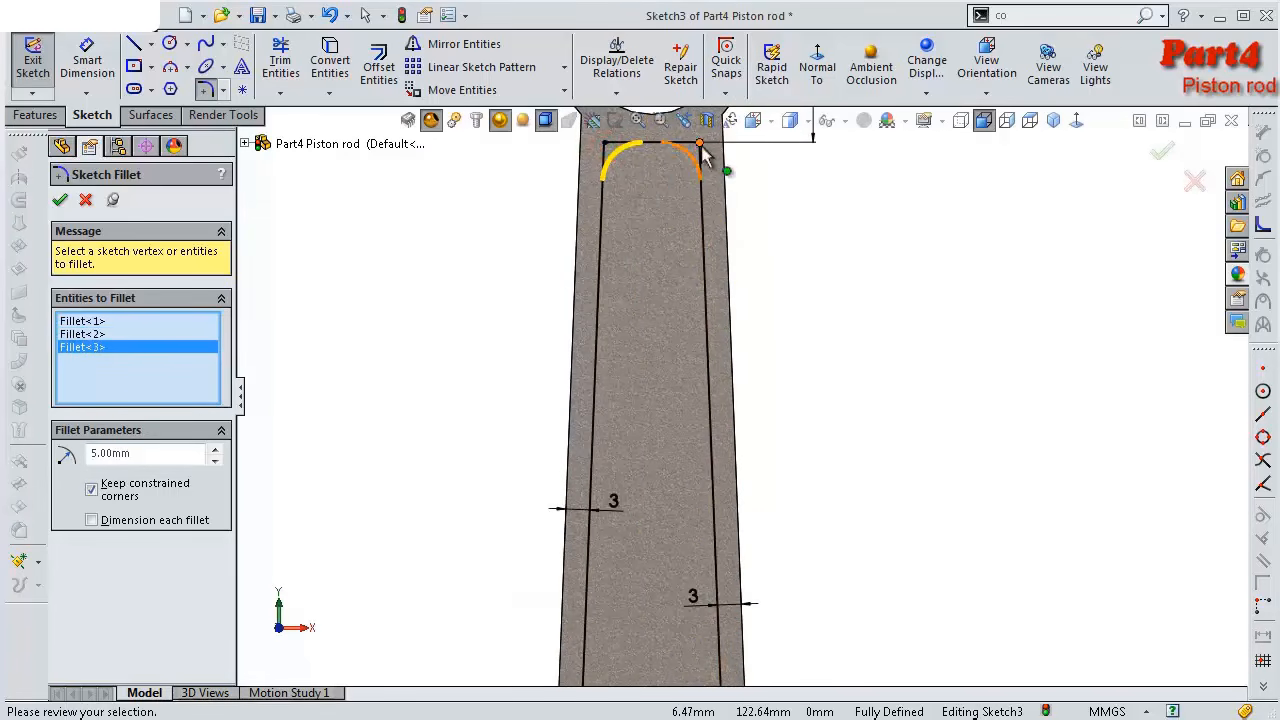
pyautogui.click(702, 146)
pyautogui.press('Return')
pyautogui.scroll(5, 926, 352)
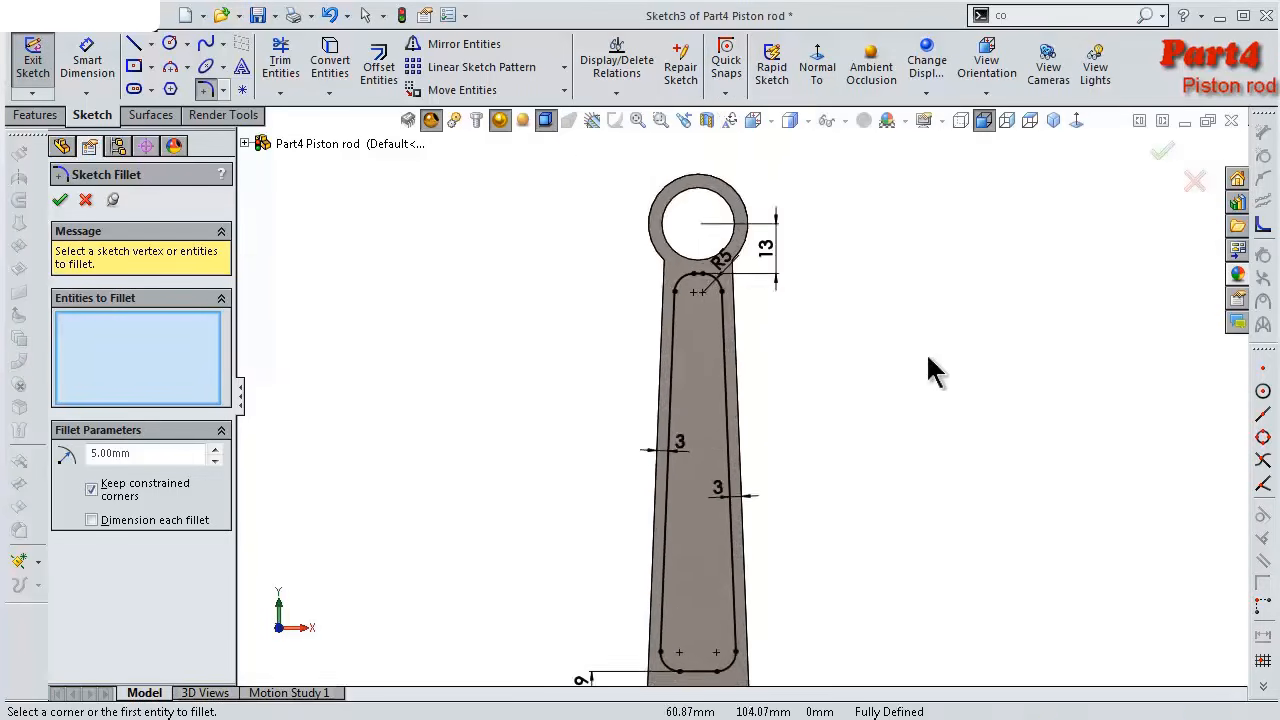
pyautogui.click(1163, 155)
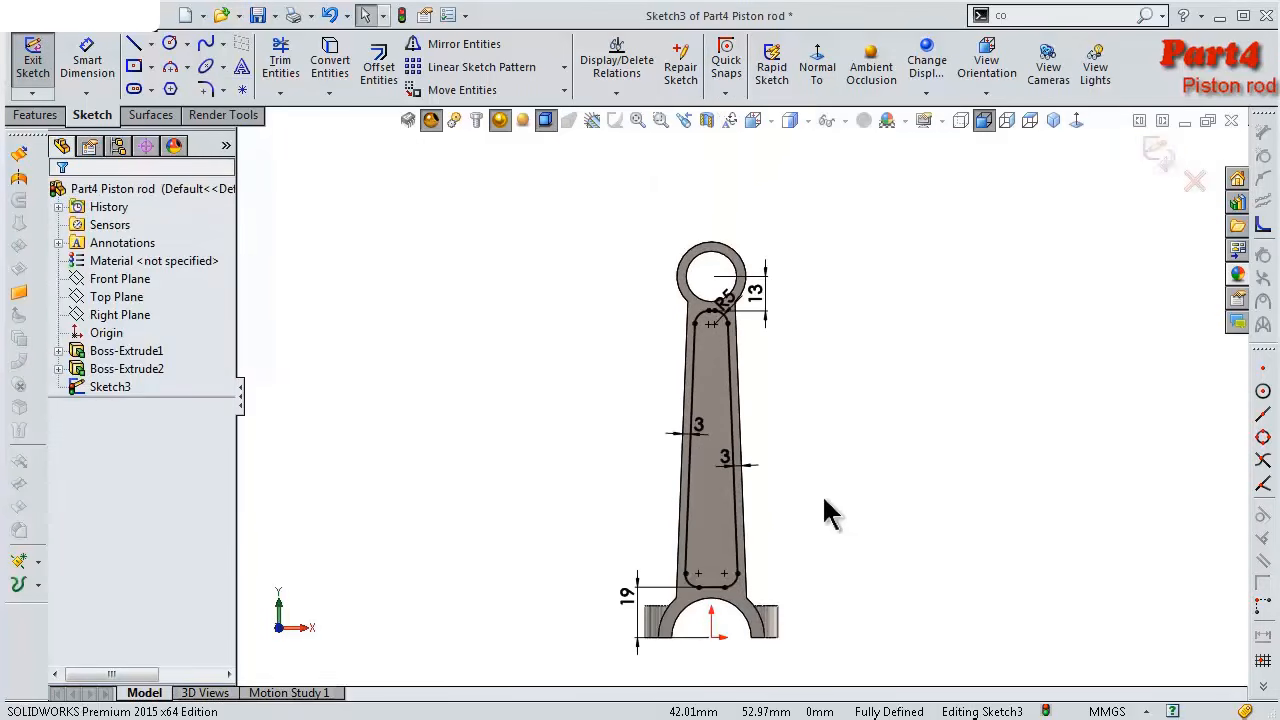
# Cut the rounded pocket profile into the rod with a blind Extruded Cut 14 mm deep
pyautogui.moveTo(822, 498)
pyautogui.mouseDown(button='middle')
pyautogui.moveTo(740, 474)
pyautogui.moveTo(756, 520)
pyautogui.mouseUp(button='middle')
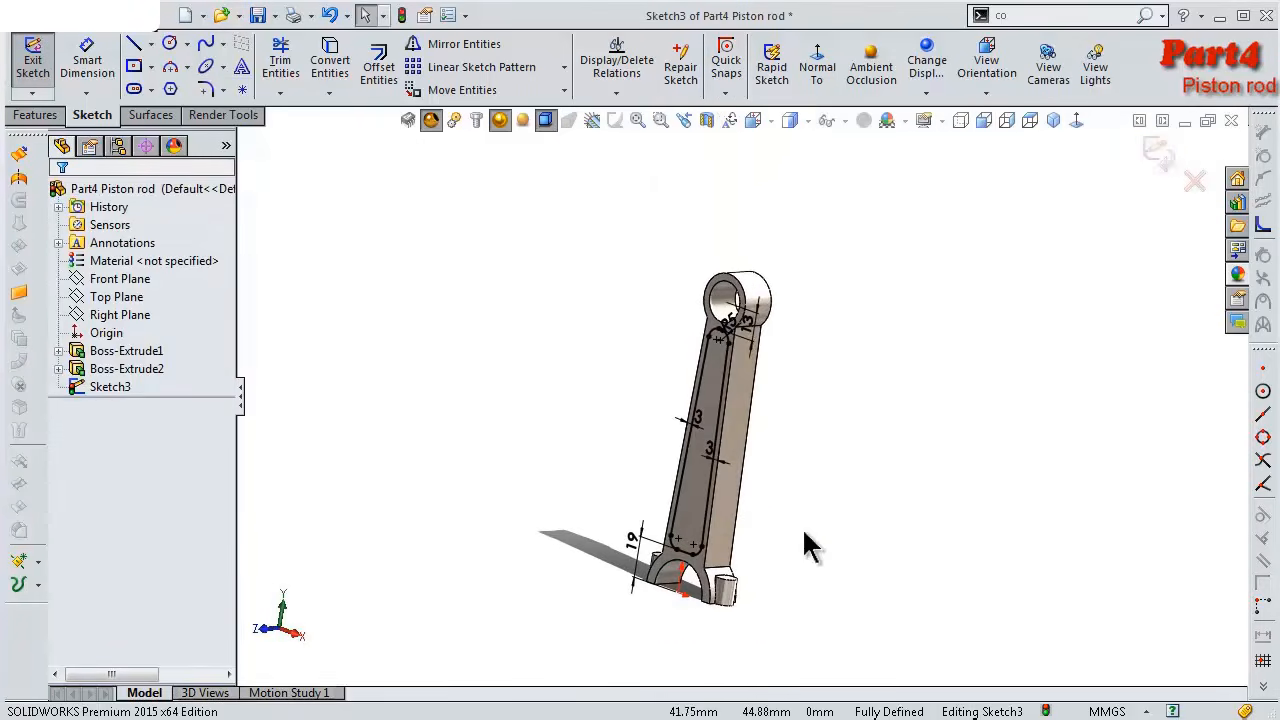
pyautogui.scroll(-1, 1196, 668)
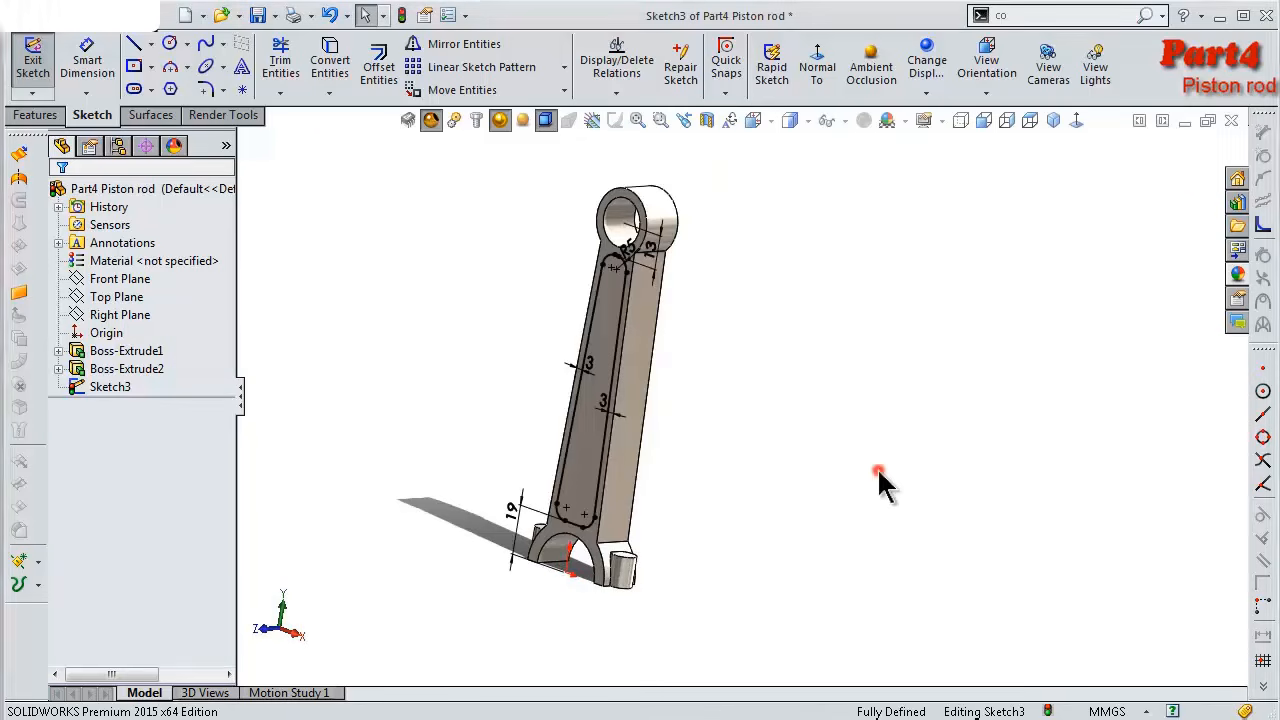
pyautogui.press('s')
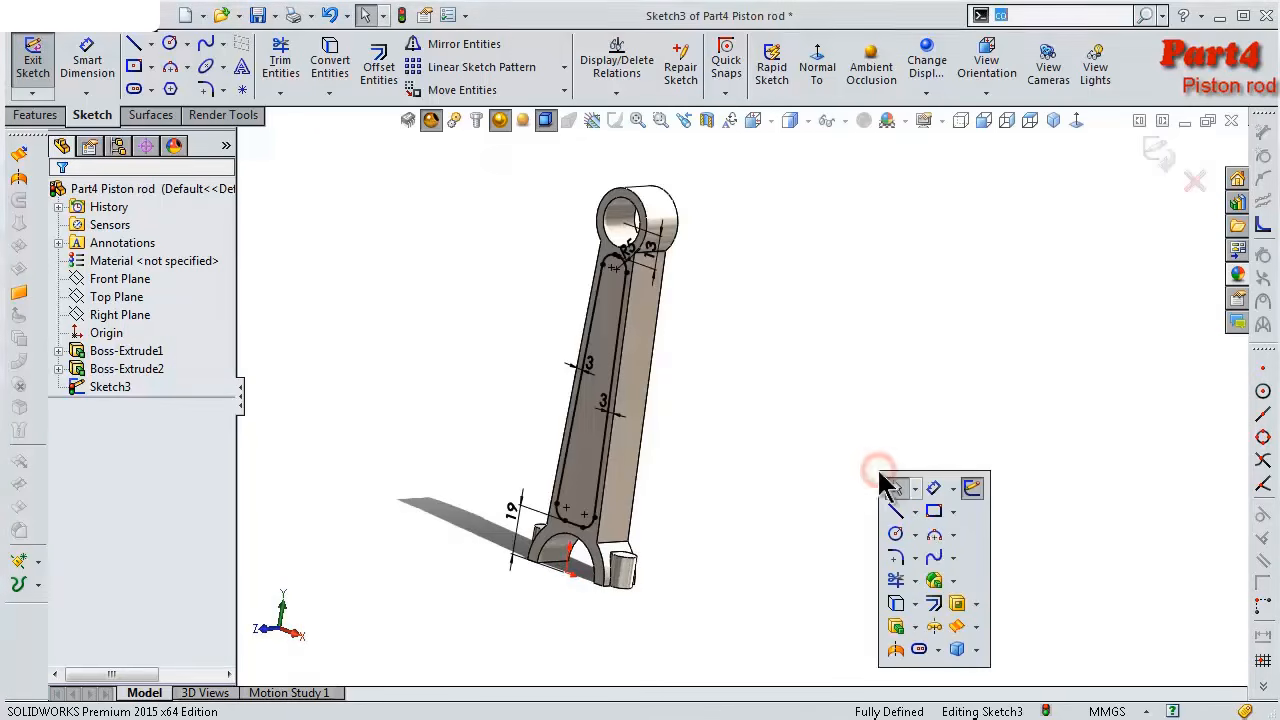
pyautogui.click(955, 605)
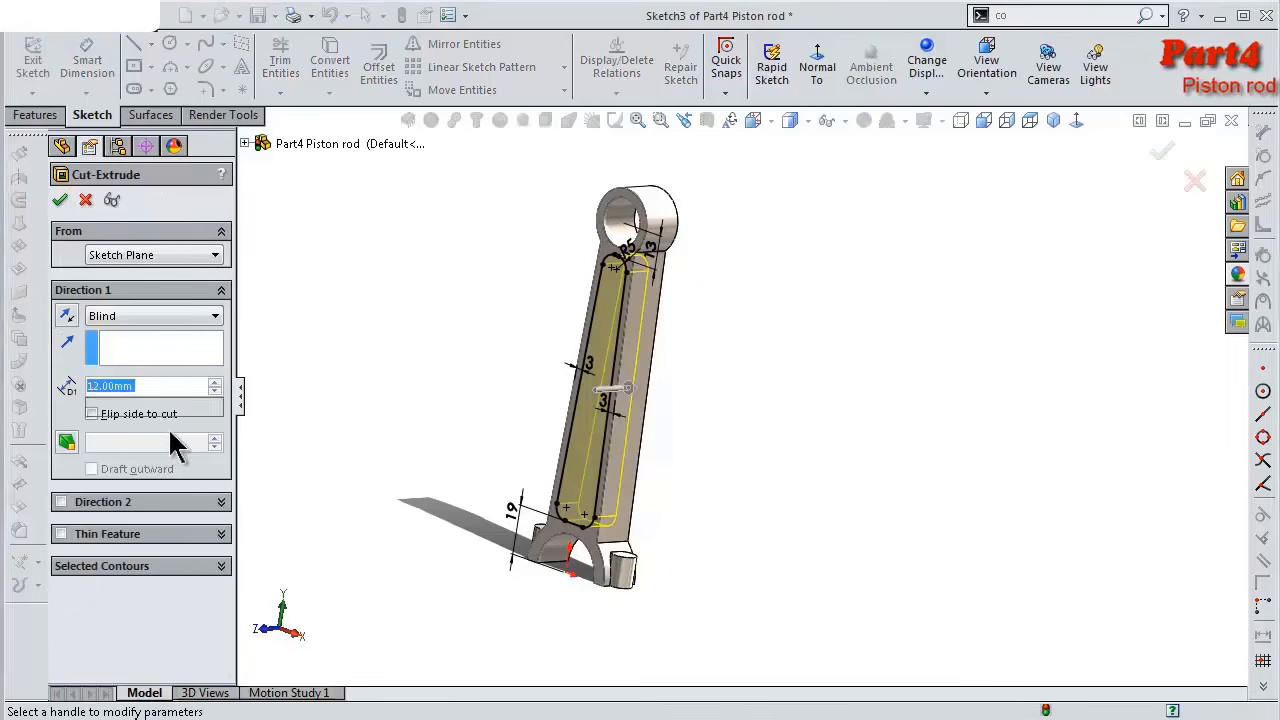
pyautogui.write('14')
pyautogui.click(66, 420)
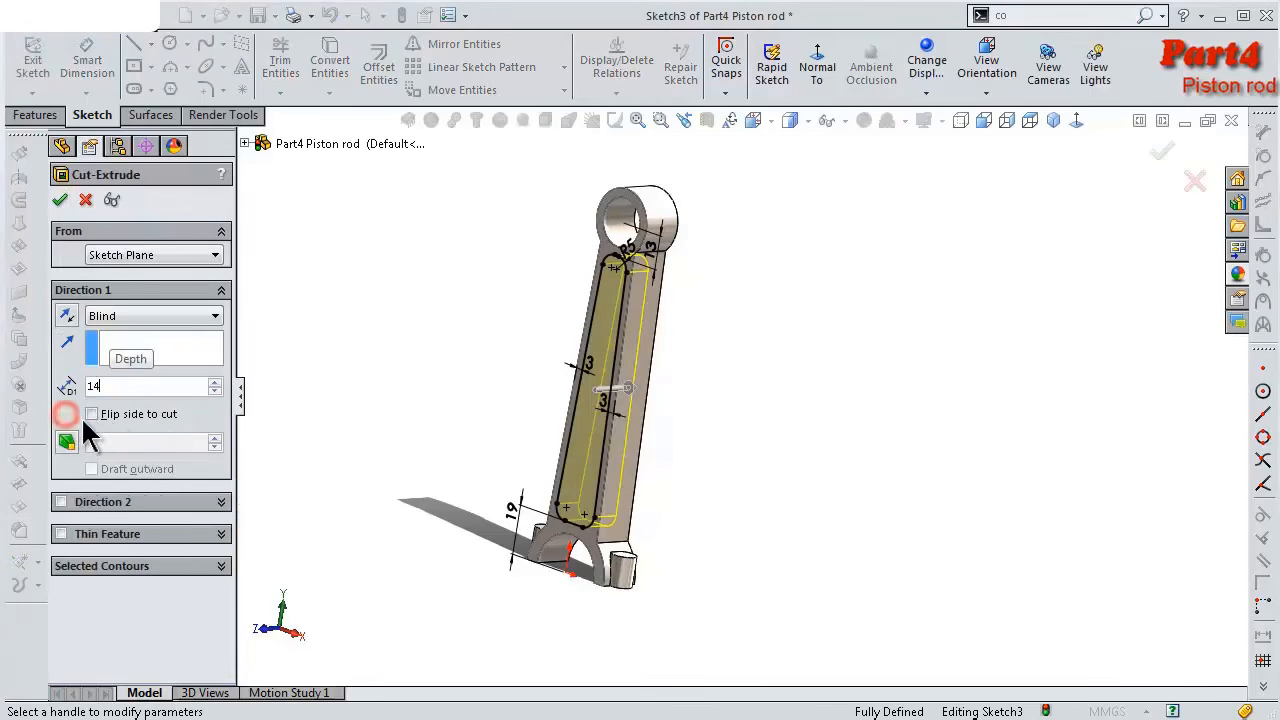
pyautogui.click(60, 200)
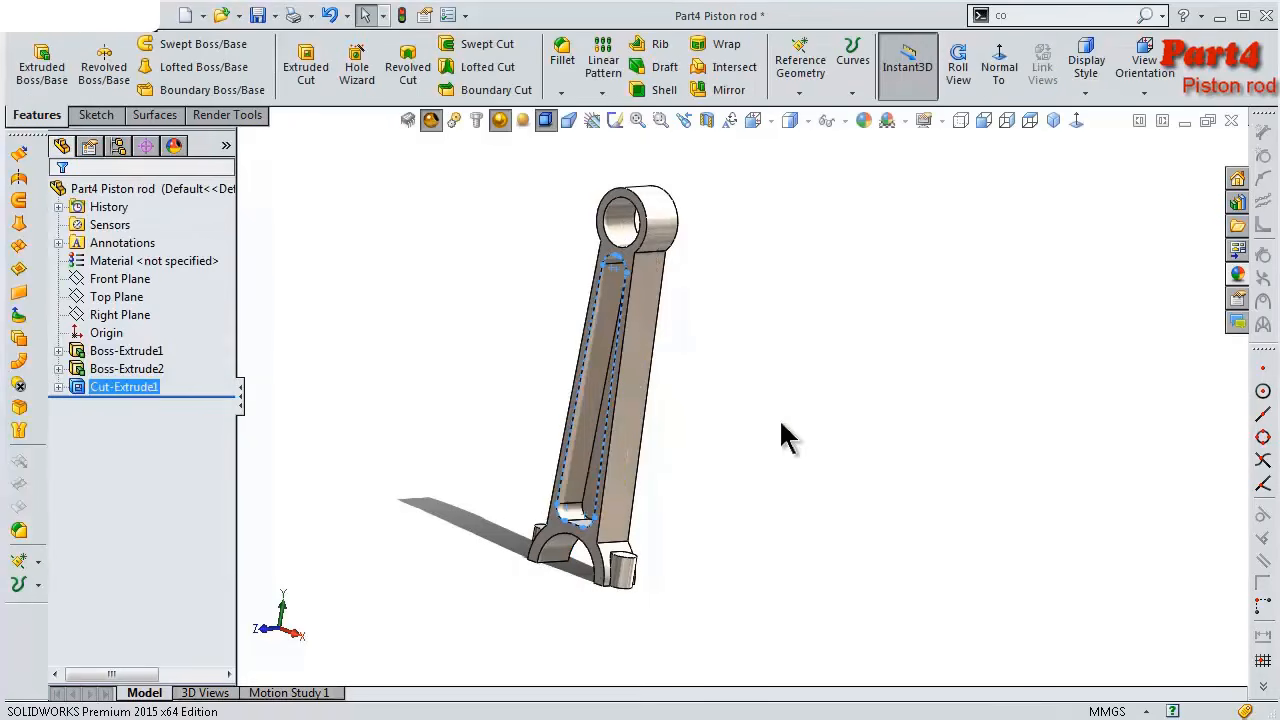
# Set up a 29 mm symmetric fillet on the two edges where the rod's sides meet the half-ring
pyautogui.click(729, 331)
pyautogui.moveTo(731, 423); pyautogui.dragTo(768, 409, button='middle')
pyautogui.scroll(-1, 768, 410)
pyautogui.scroll(-1, 627, 358)
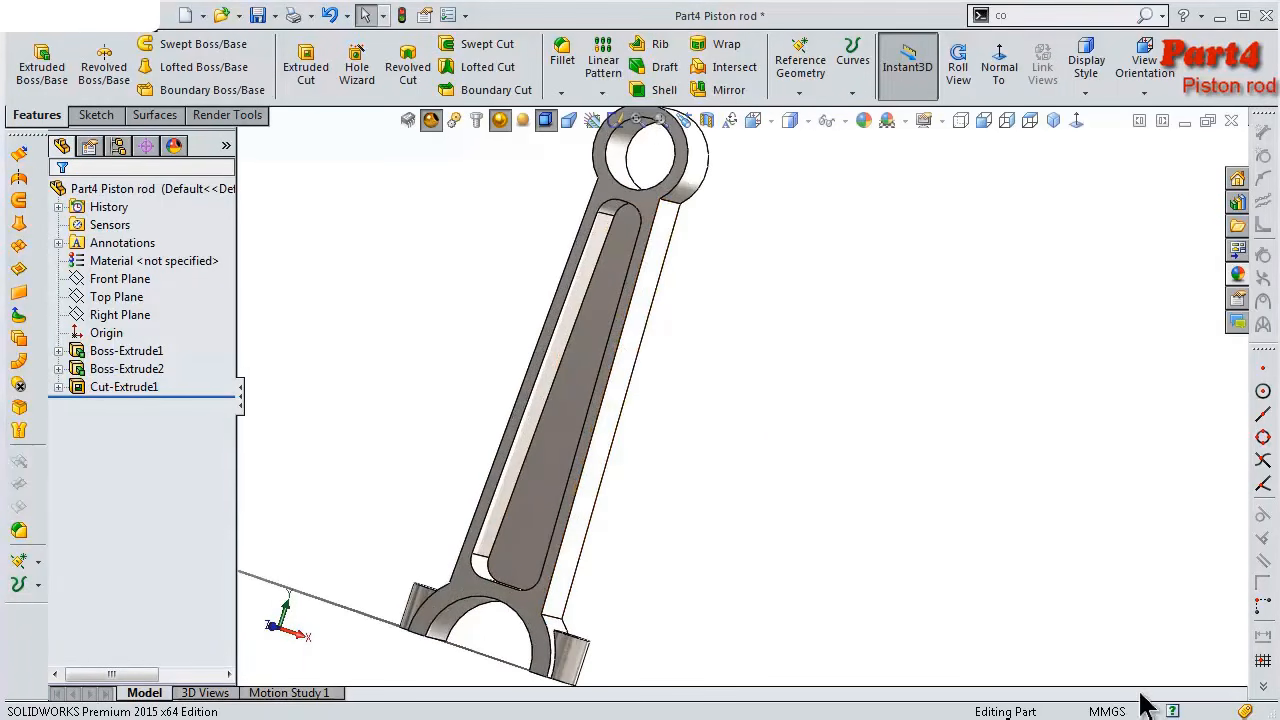
pyautogui.moveTo(627, 358); pyautogui.dragTo(588, 350, button='middle')
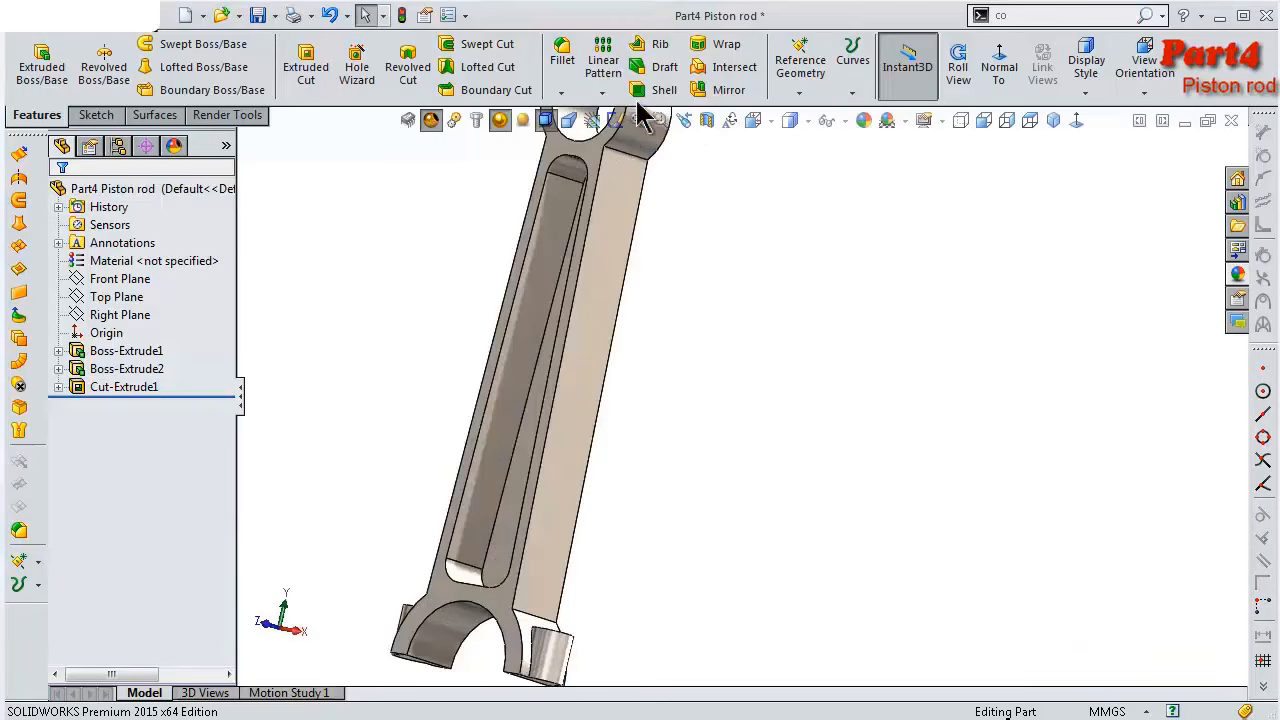
pyautogui.click(560, 64)
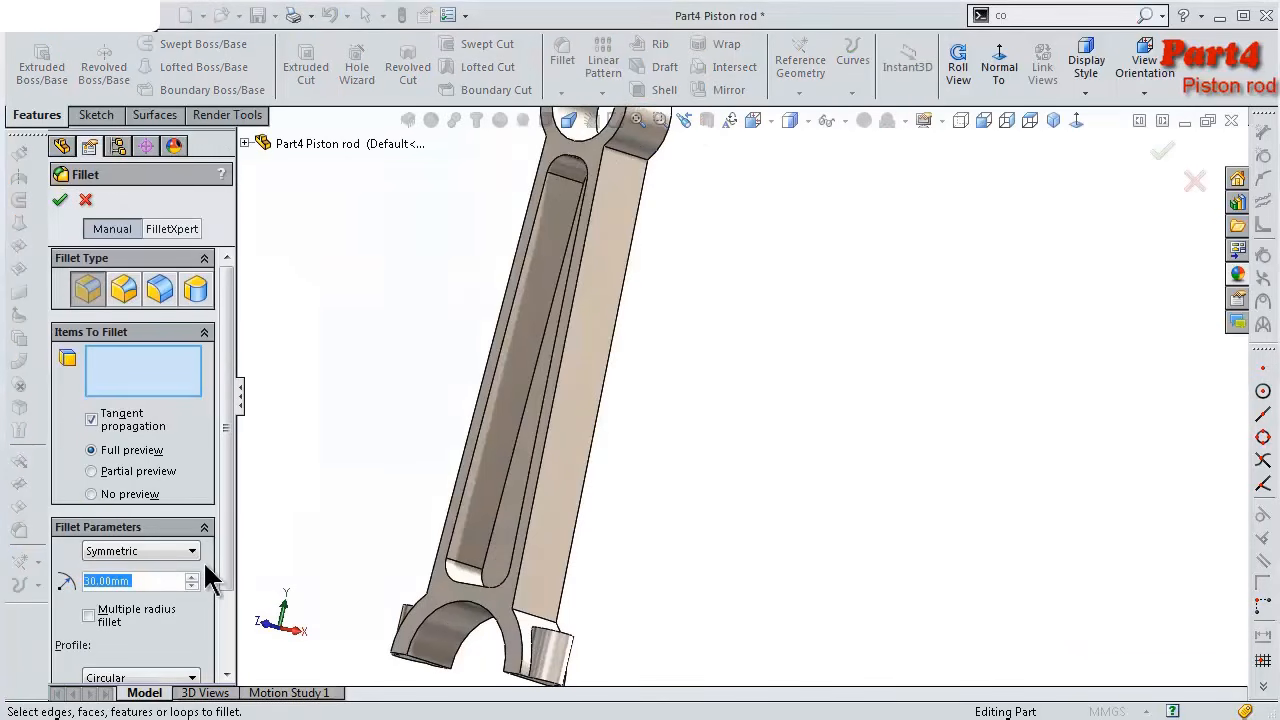
pyautogui.write('29')
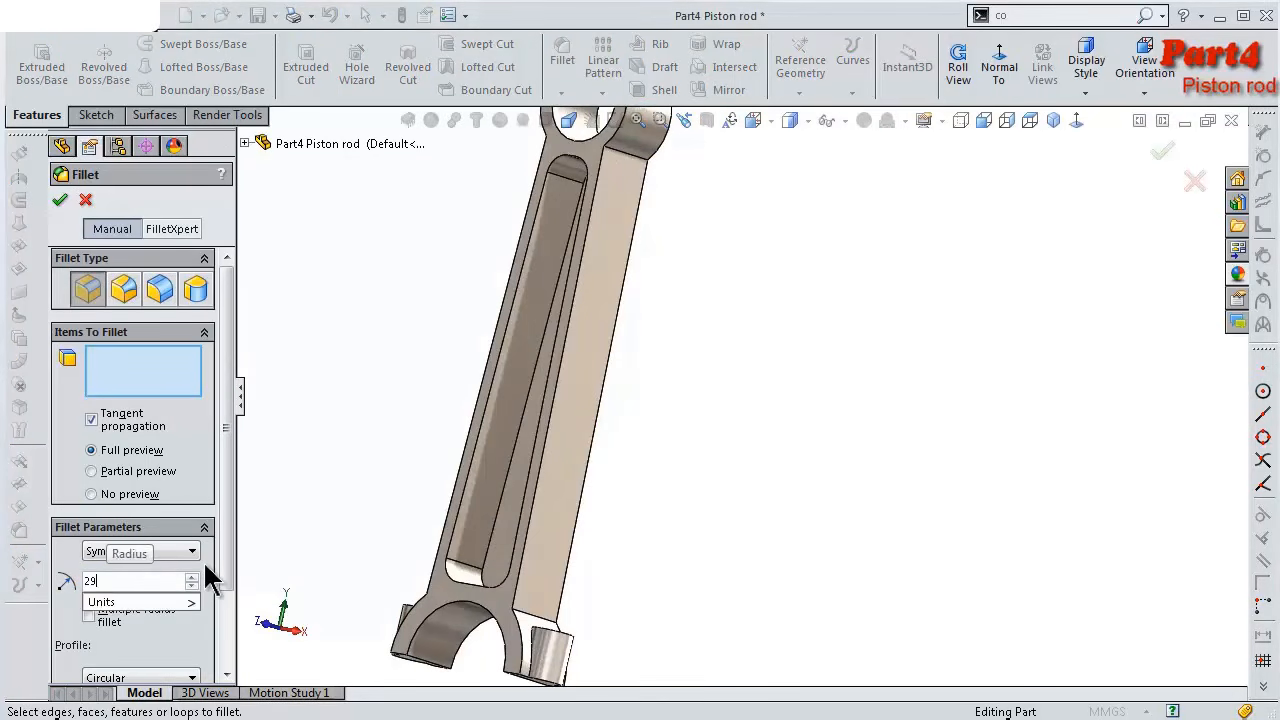
pyautogui.click(339, 523)
pyautogui.scroll(-4, 339, 523)
pyautogui.click(605, 660)
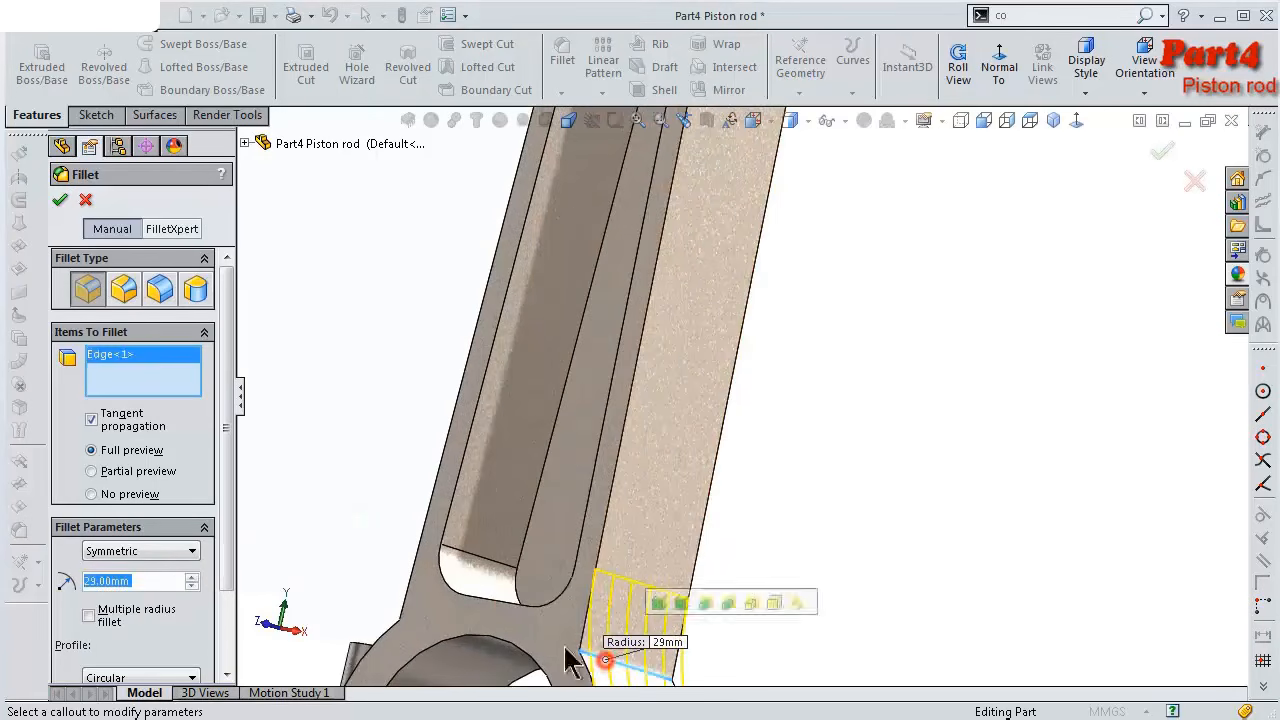
pyautogui.scroll(3, 499, 595)
pyautogui.moveTo(499, 595)
pyautogui.mouseDown(button='middle')
pyautogui.moveTo(586, 671)
pyautogui.moveTo(520, 588)
pyautogui.mouseUp(button='middle')
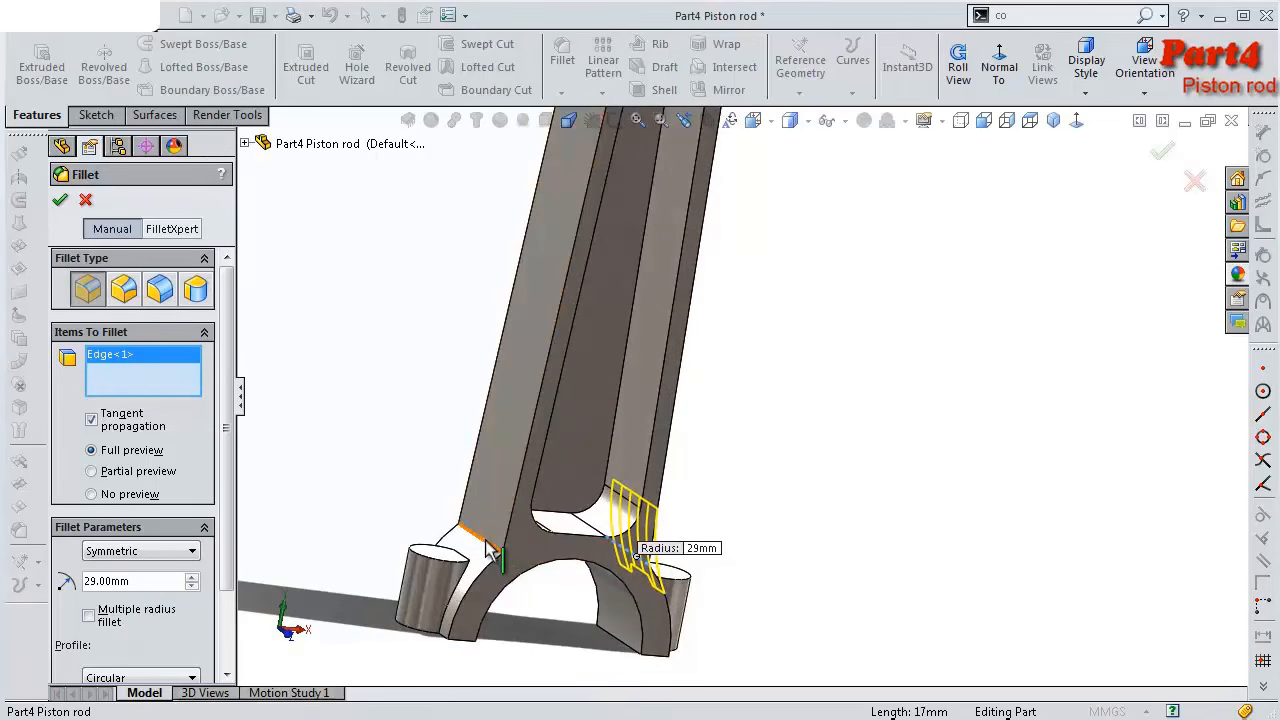
pyautogui.click(487, 545)
# Add the two edges where the rod's sides meet the small ring and apply the fillet
pyautogui.moveTo(694, 488); pyautogui.dragTo(745, 420, button='middle')
pyautogui.click(693, 380)
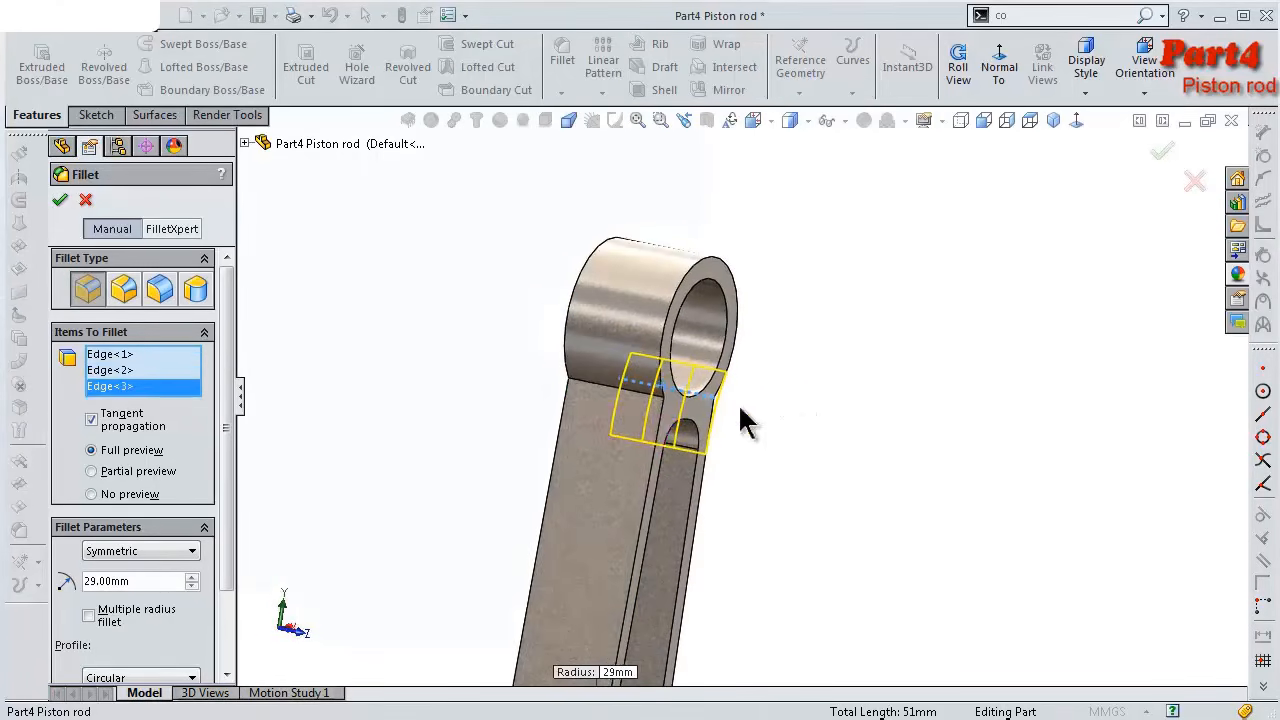
pyautogui.click(611, 386)
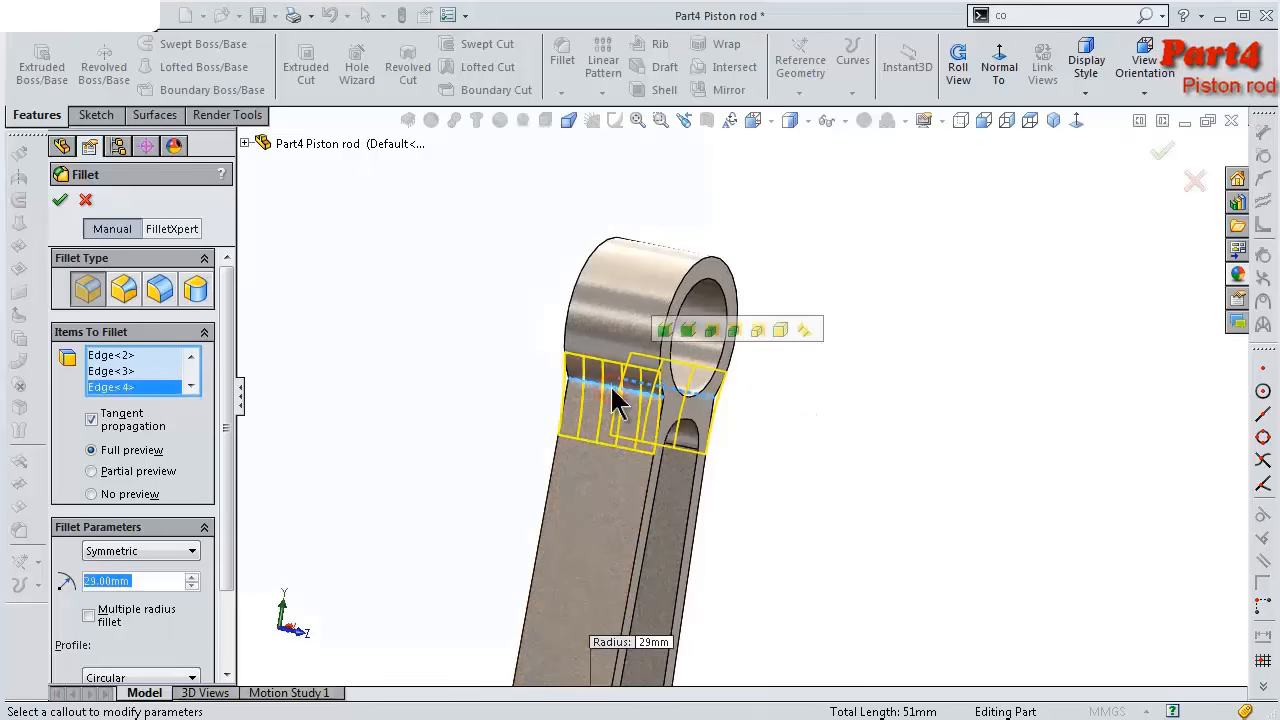
pyautogui.click(1160, 156)
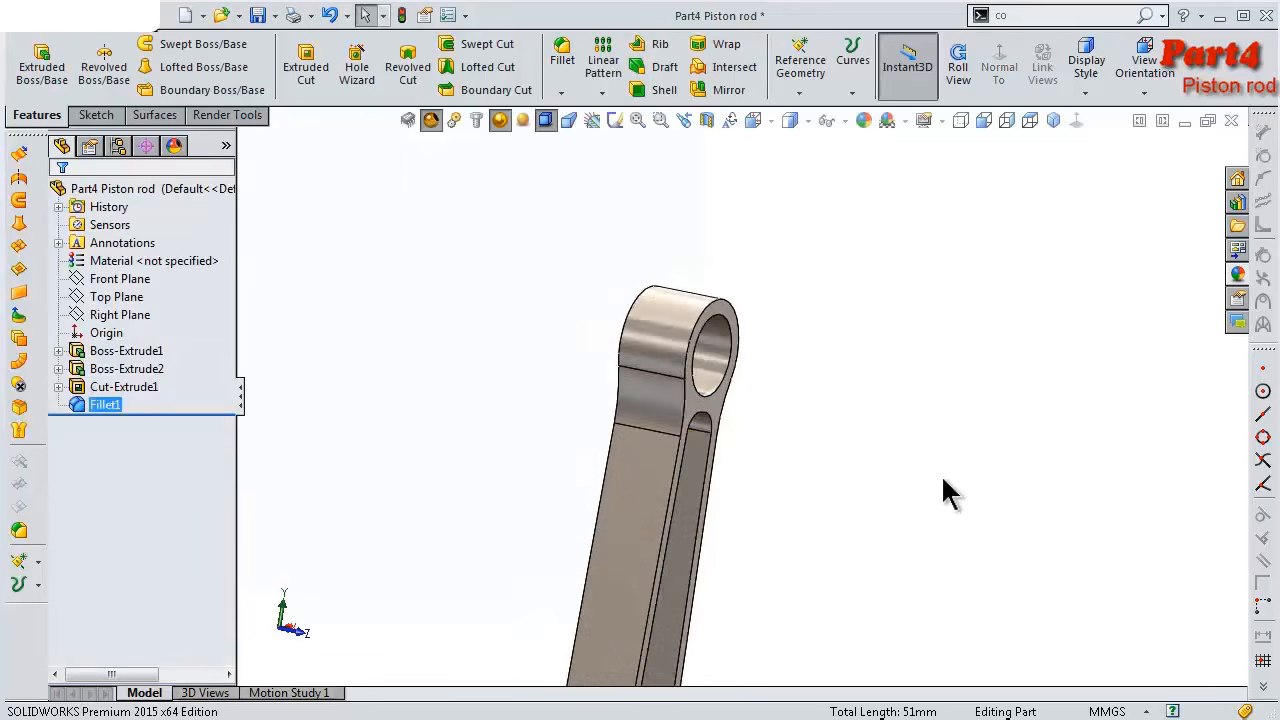
# Start a new sketch on the rod's flat front face surrounding the pocket
pyautogui.moveTo(941, 476); pyautogui.dragTo(844, 627, button='middle')
pyautogui.scroll(3, 771, 559)
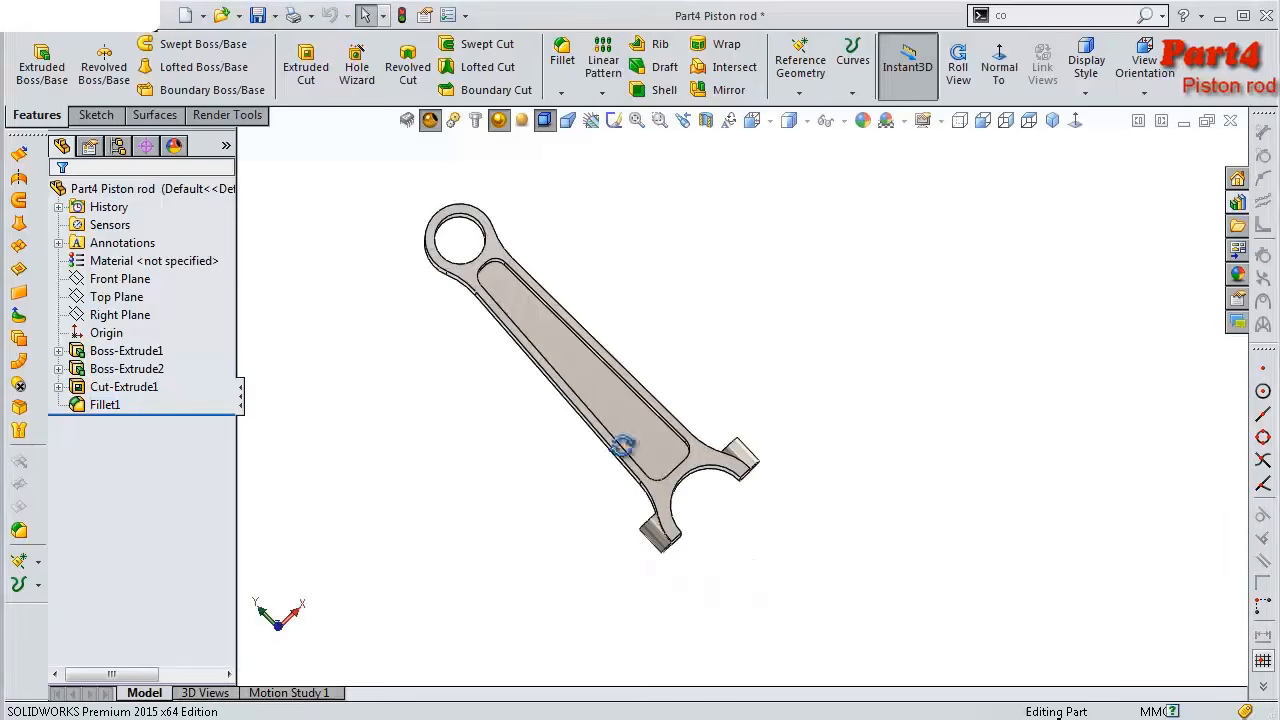
pyautogui.moveTo(626, 446); pyautogui.dragTo(663, 403, button='middle')
pyautogui.scroll(-5, 663, 403)
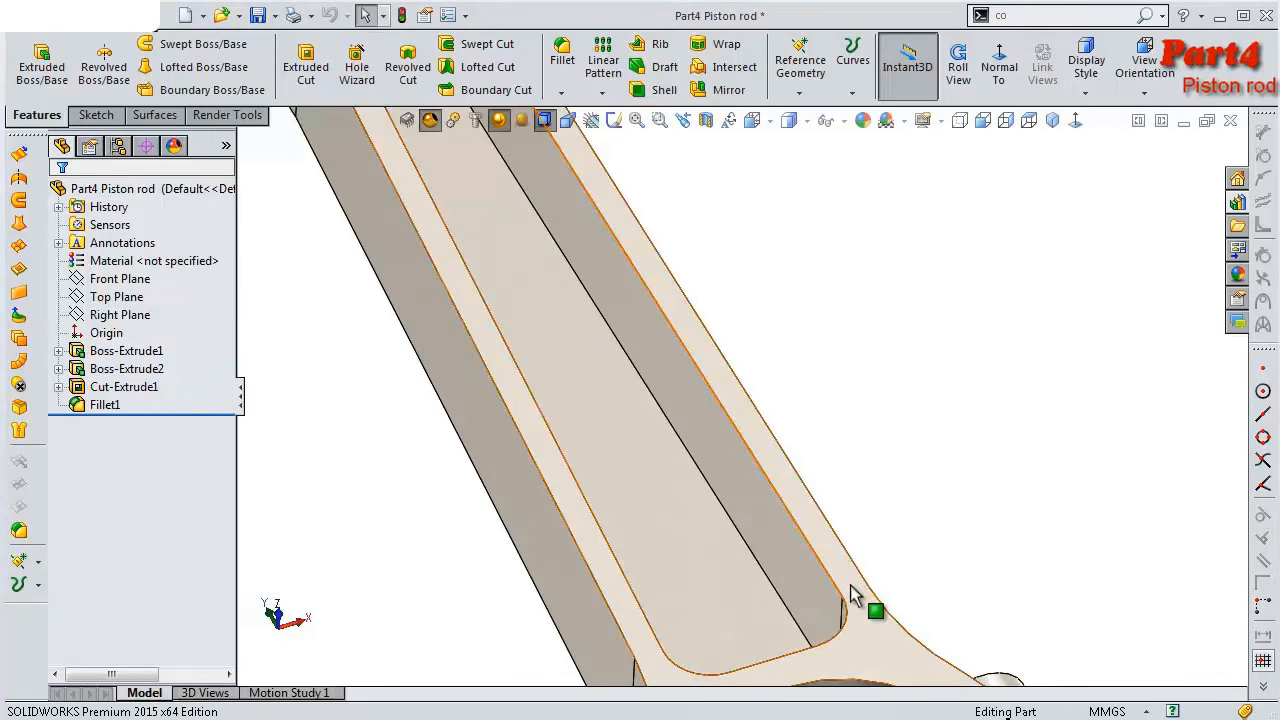
pyautogui.click(852, 594)
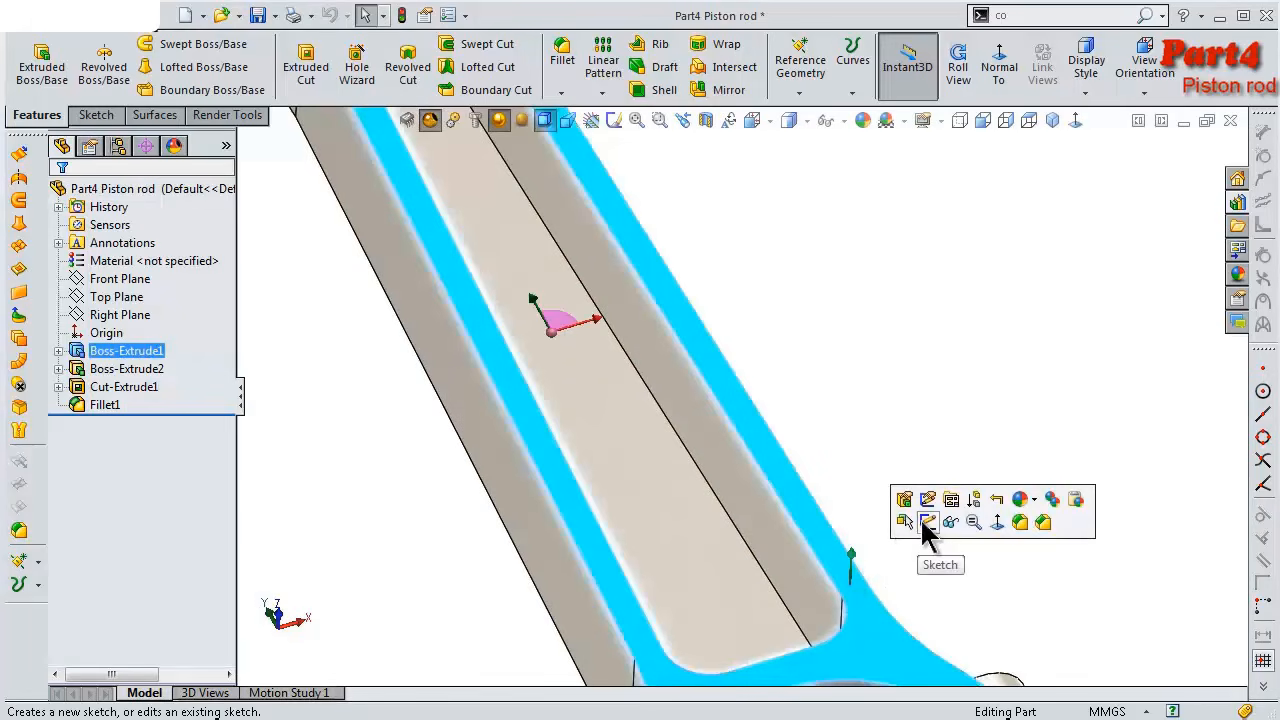
pyautogui.click(918, 518)
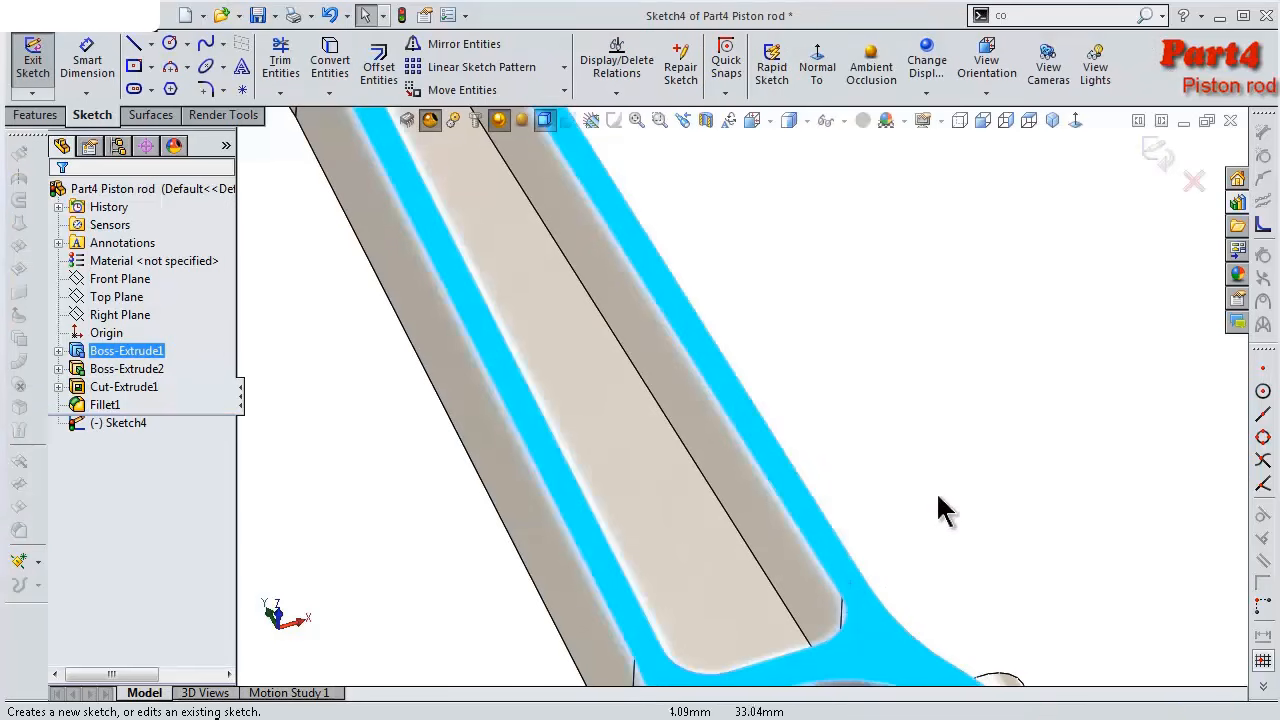
# Sketch a corner rectangle about 41 mm wide around the rod's shank, from just below the small ring to just above the half-ring
pyautogui.click(817, 72)
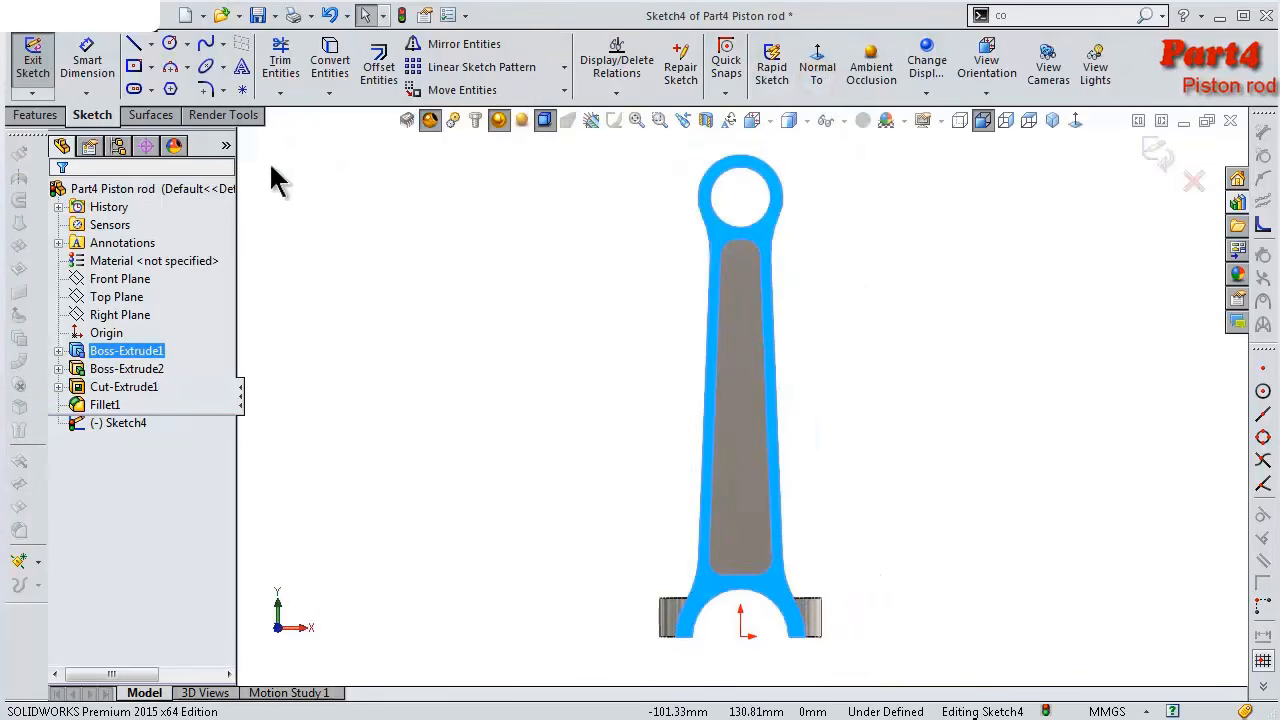
pyautogui.click(149, 64)
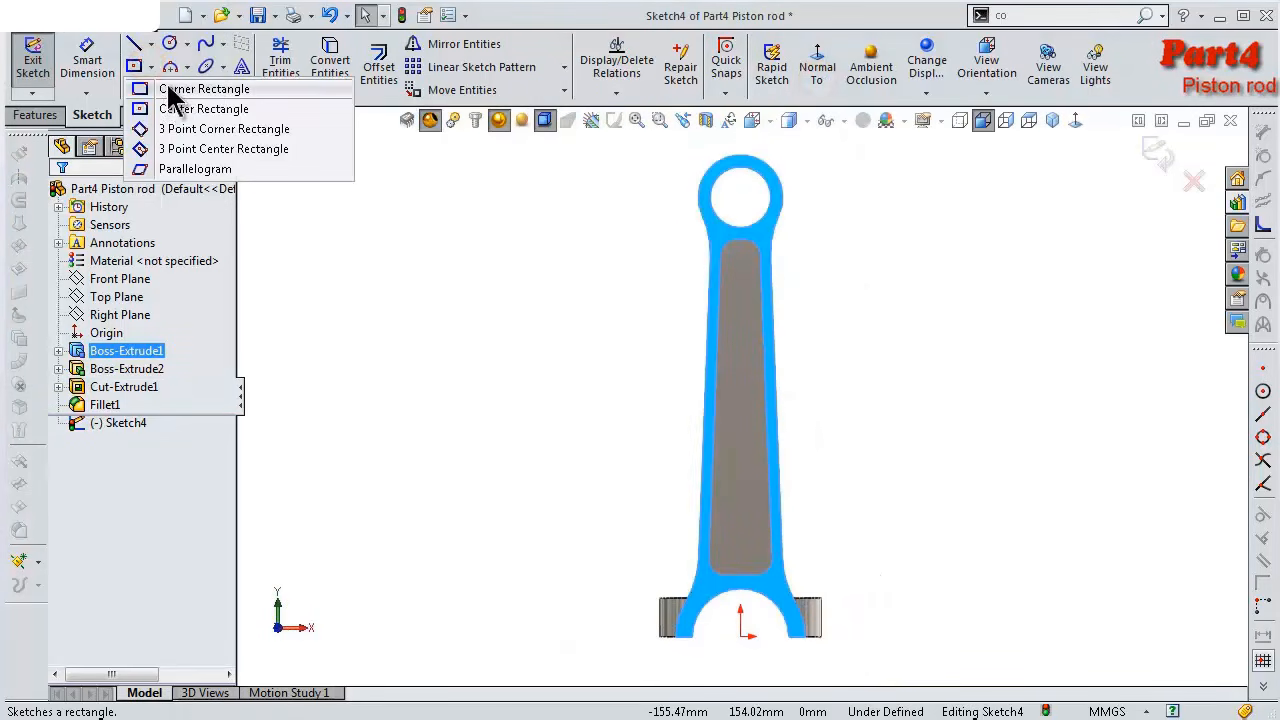
pyautogui.click(170, 89)
pyautogui.scroll(-5, 720, 268)
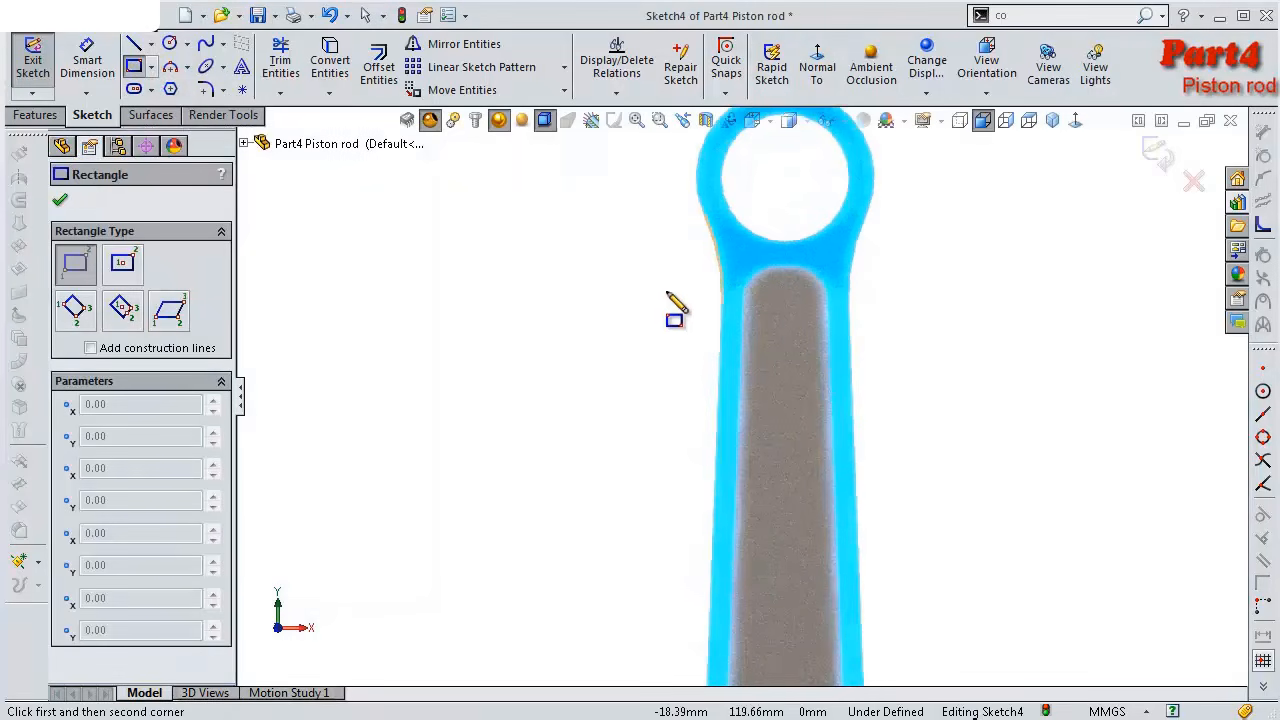
pyautogui.click(670, 262)
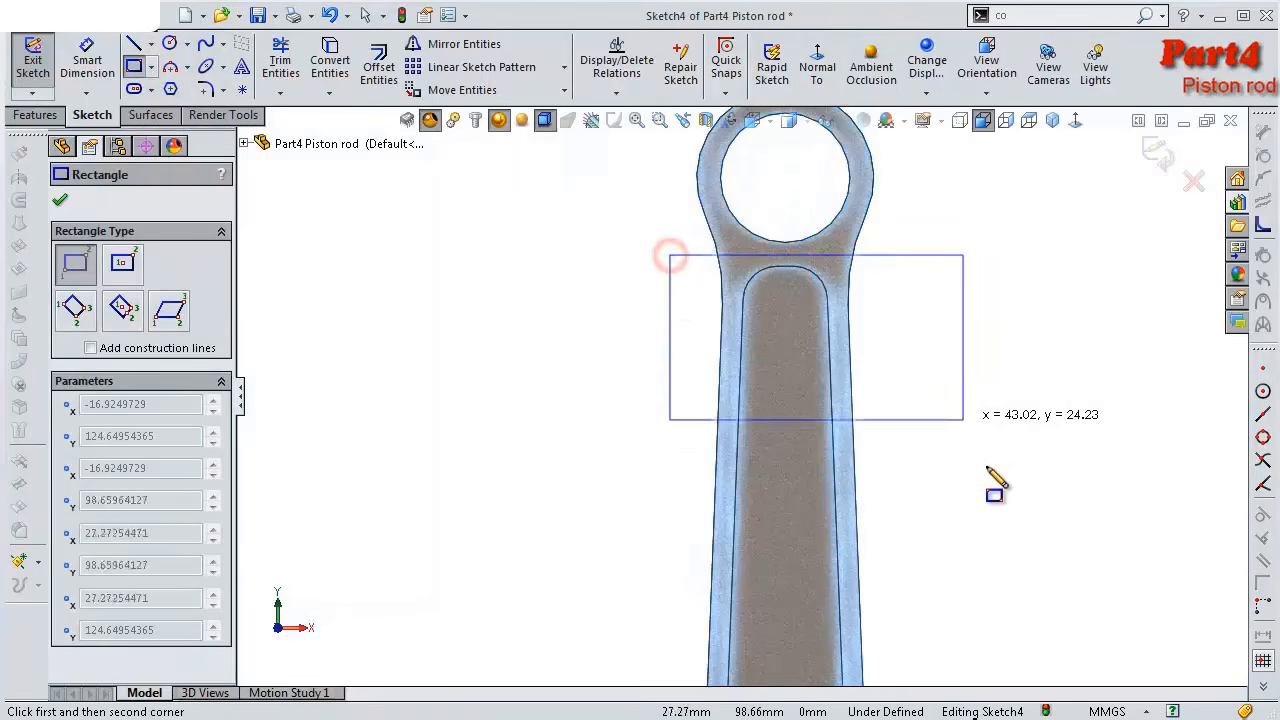
pyautogui.scroll(2, 950, 540)
pyautogui.scroll(3, 915, 545)
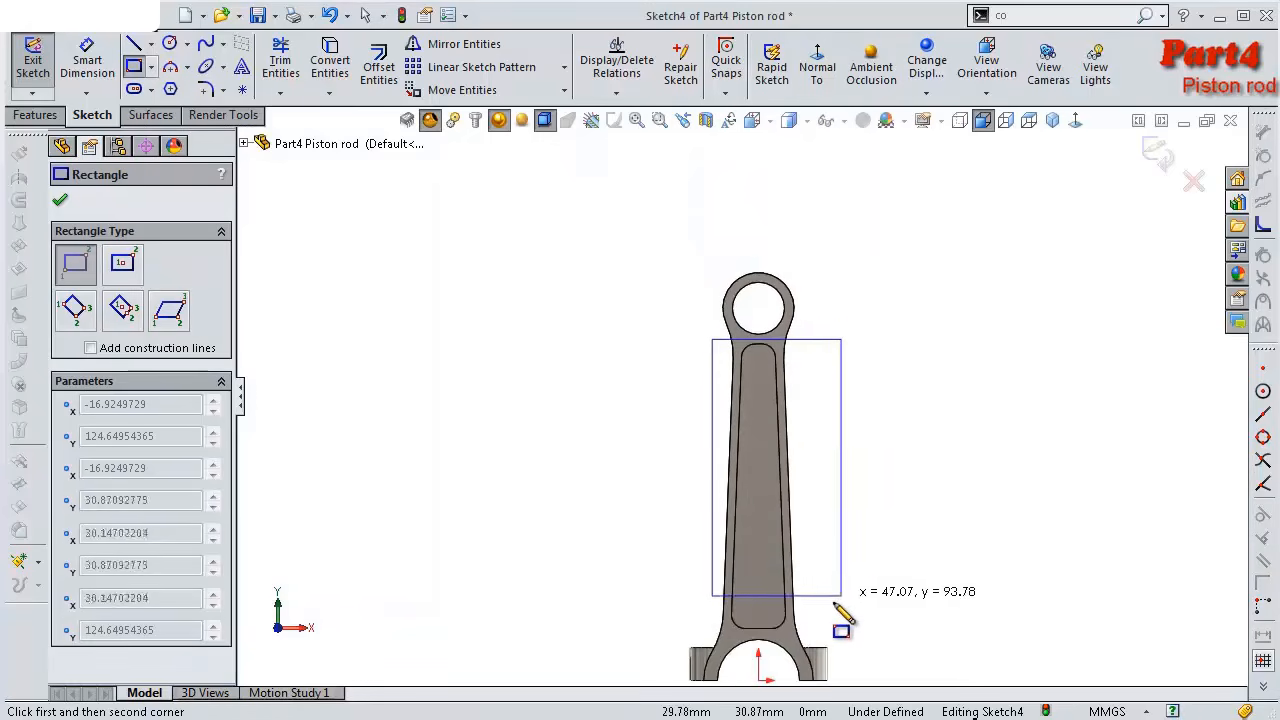
pyautogui.click(824, 637)
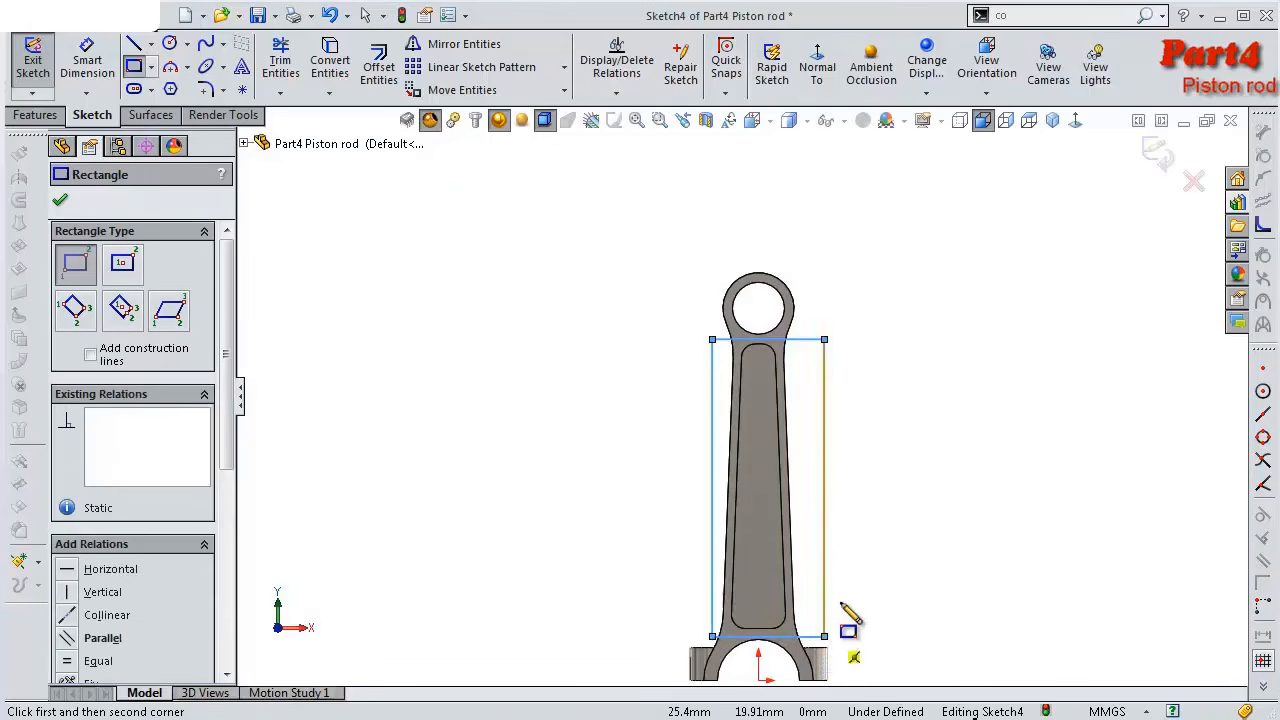
# Dimension the rectangle's upper edge 1.5 mm from the pocket's upper end
pyautogui.scroll(-3, 872, 414)
pyautogui.press('s')
pyautogui.click(880, 410)
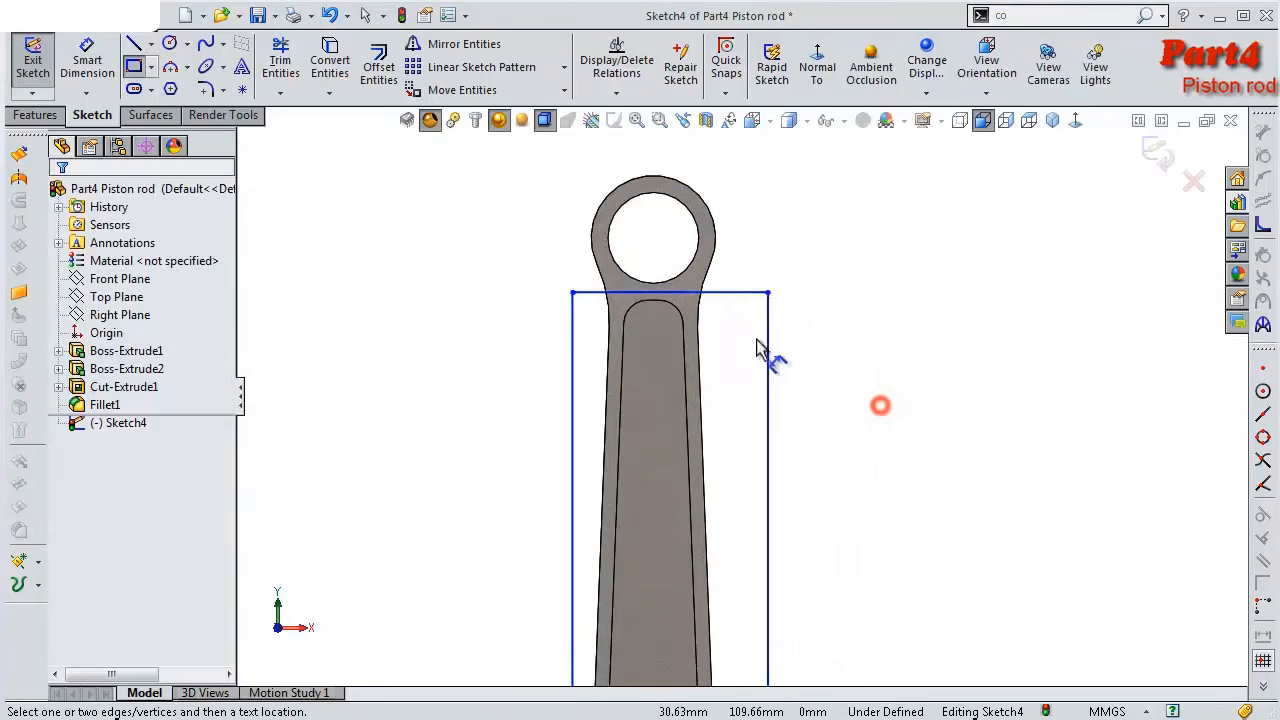
pyautogui.click(736, 296)
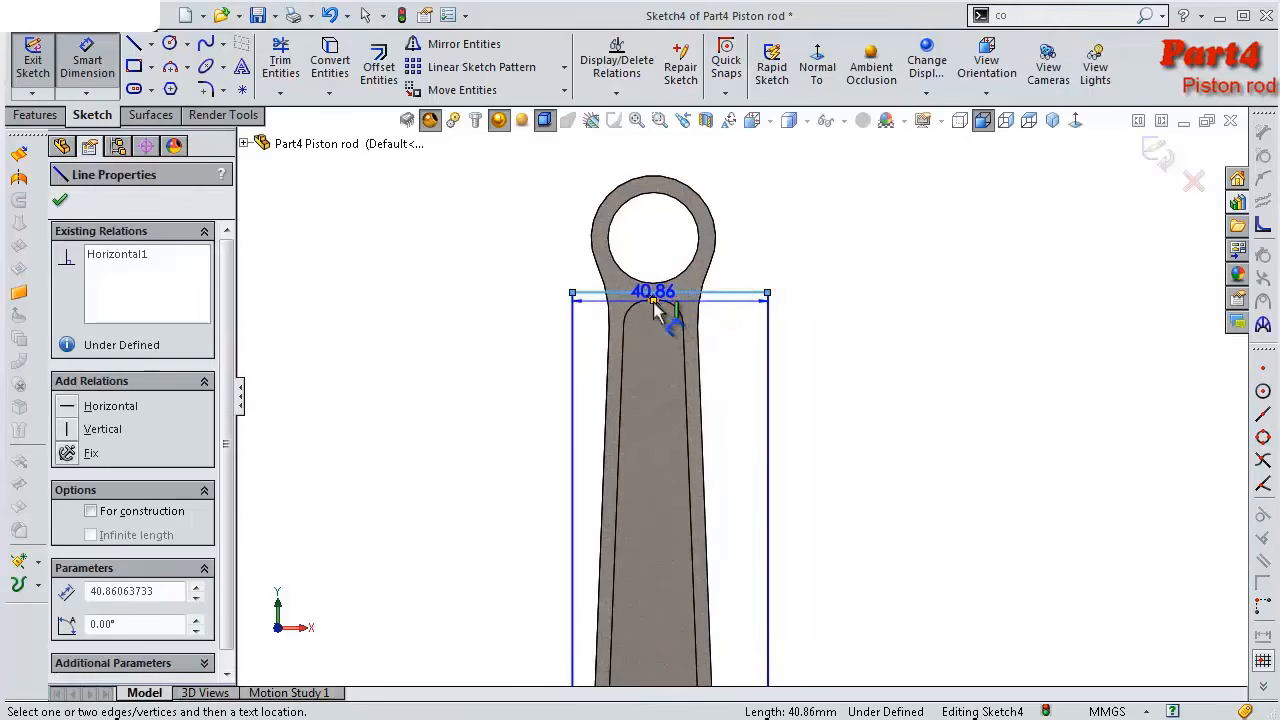
pyautogui.scroll(-5, 668, 300)
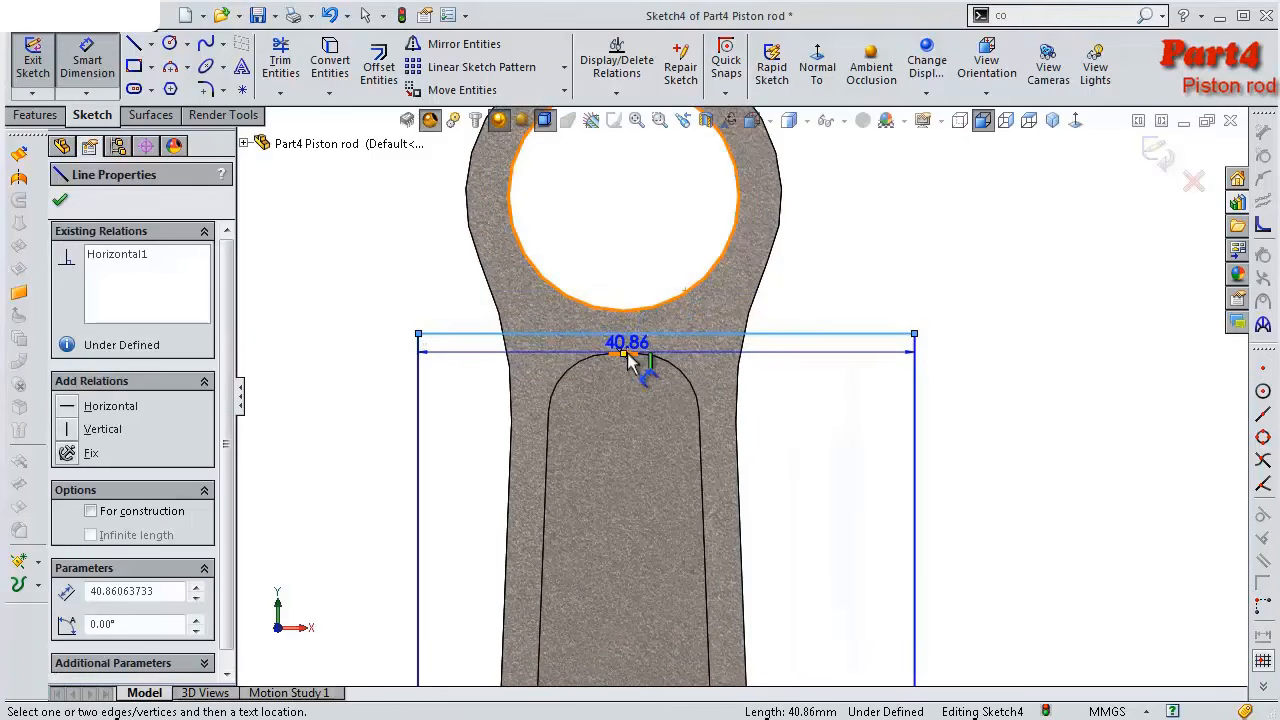
pyautogui.click(628, 362)
pyautogui.click(362, 355)
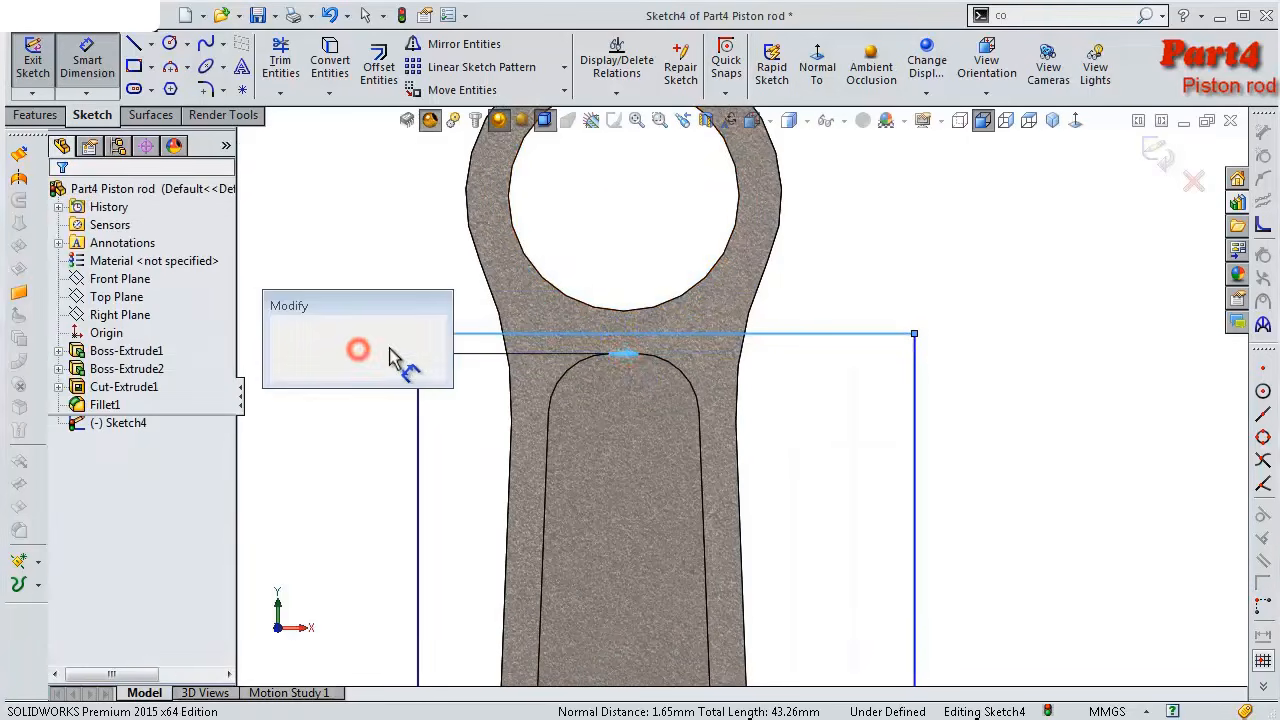
pyautogui.write('1,5')
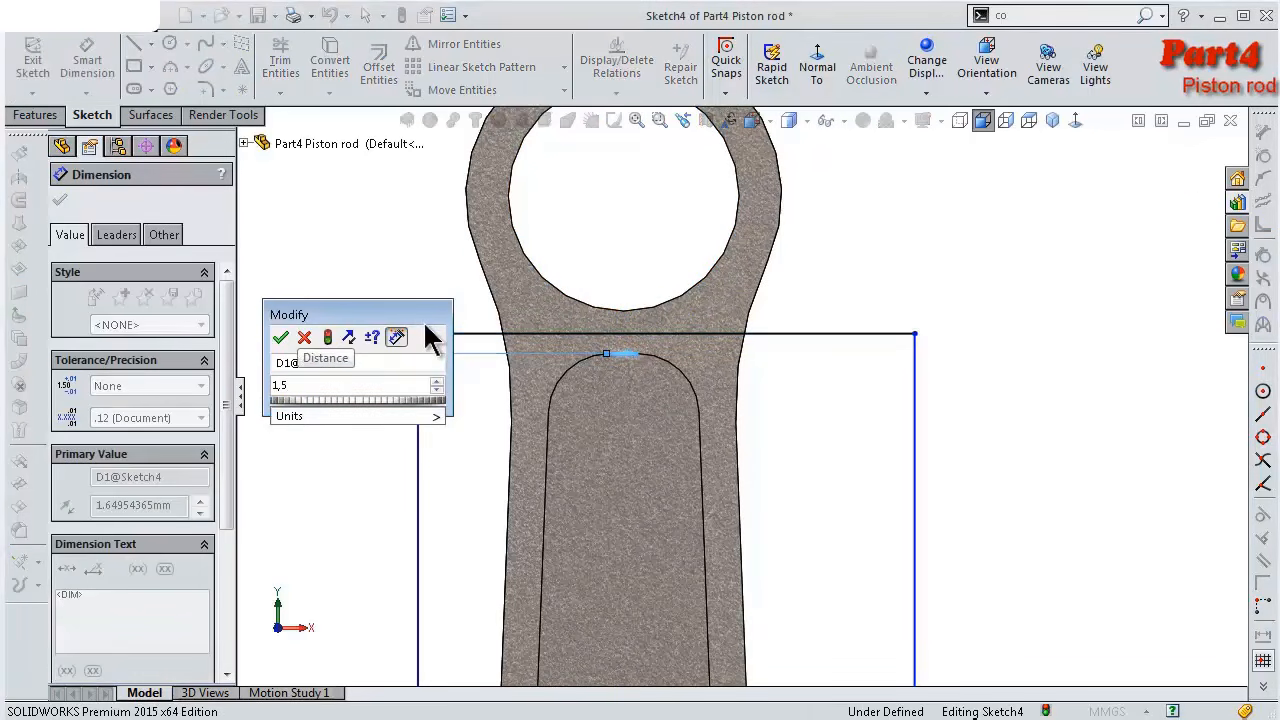
pyautogui.press('Return')
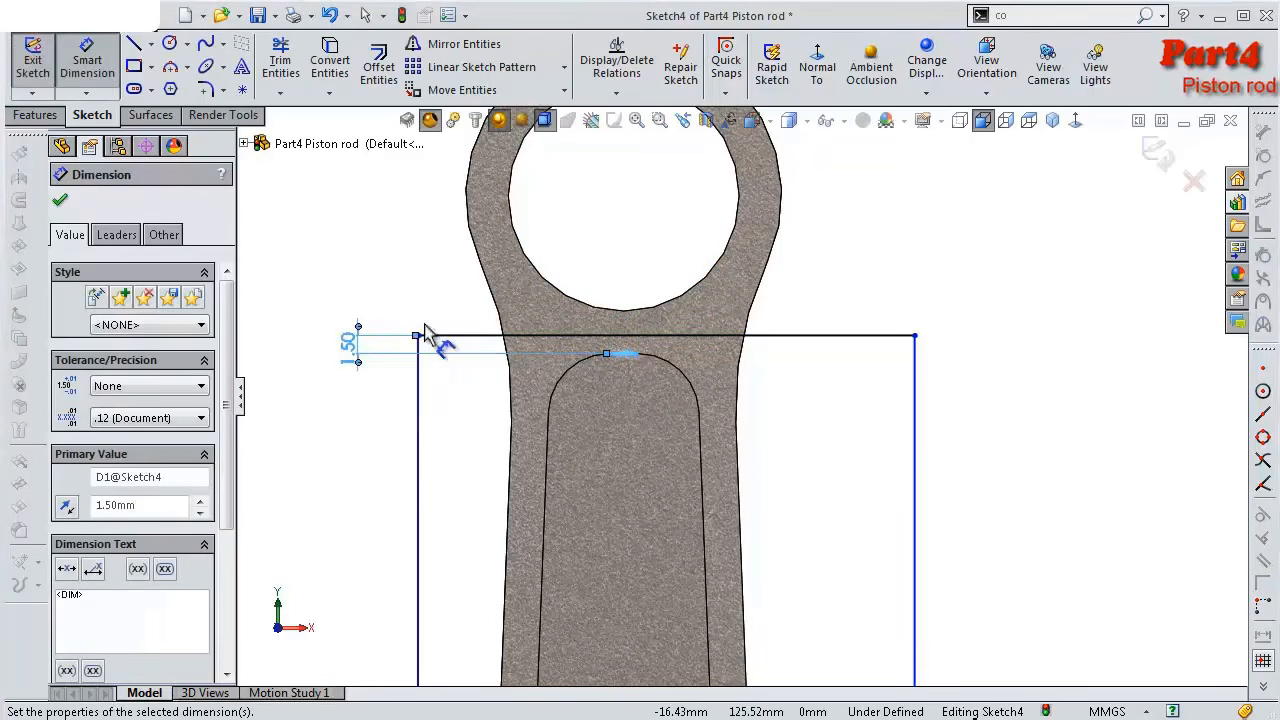
# Dimension the rectangle's lower edge 1.5 mm from the pocket's straight lower edge
pyautogui.scroll(5, 886, 514)
pyautogui.scroll(-4, 763, 620)
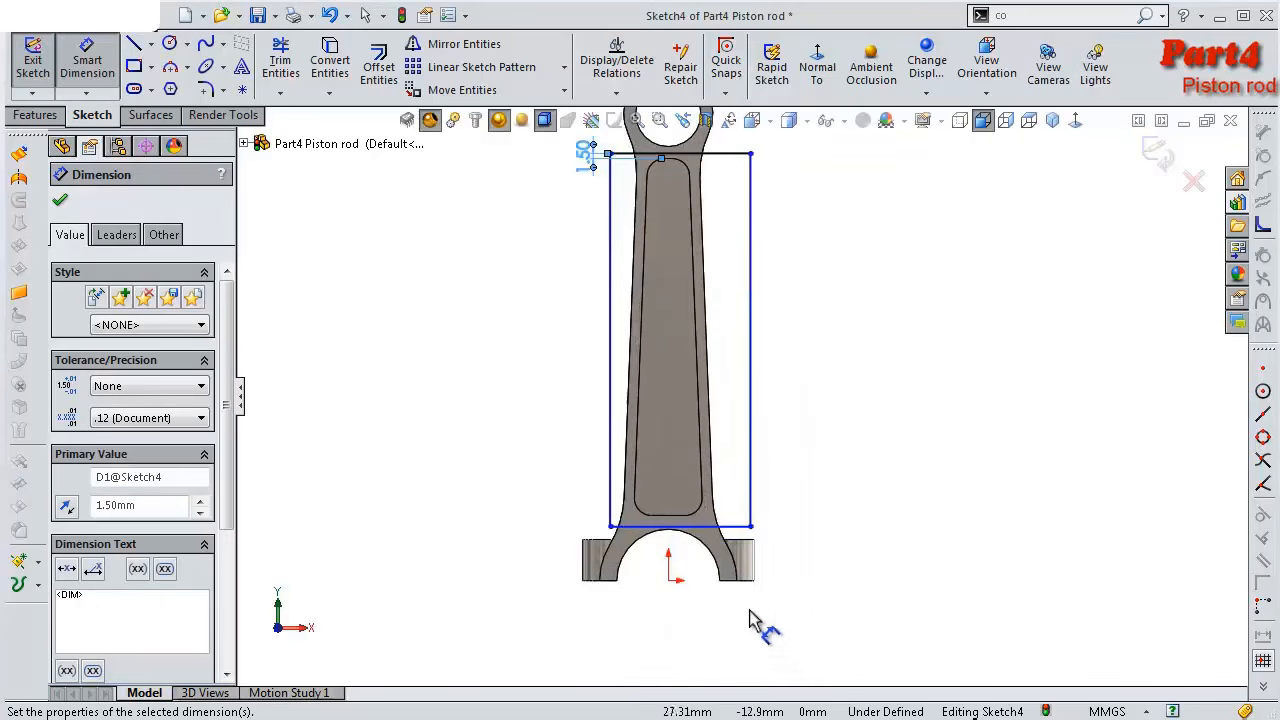
pyautogui.scroll(-3, 706, 512)
pyautogui.click(668, 497)
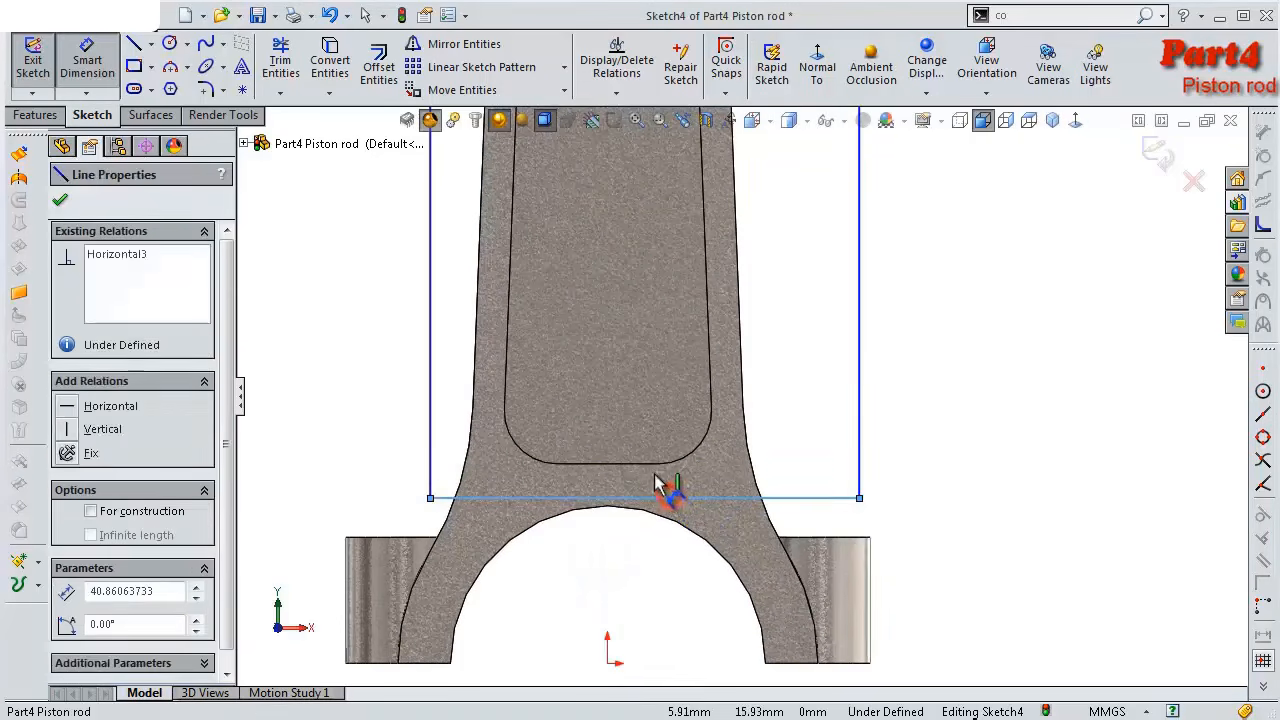
pyautogui.click(648, 463)
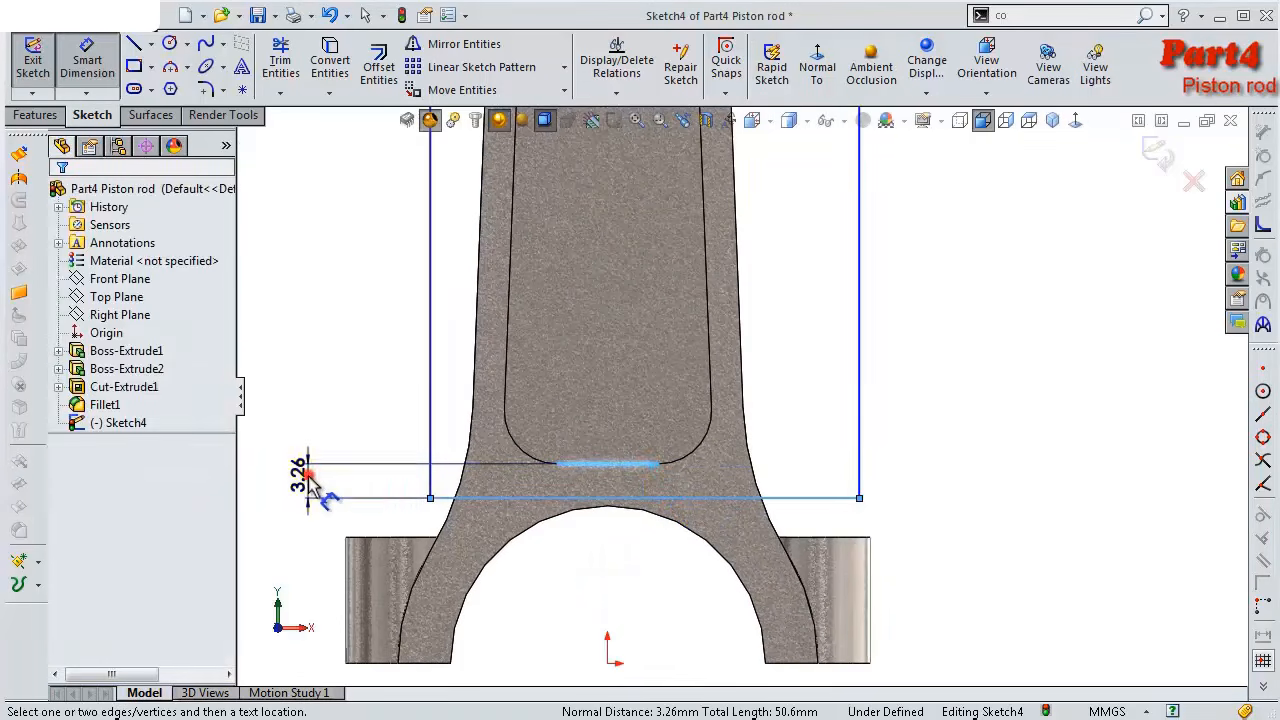
pyautogui.click(308, 479)
pyautogui.write('1,5')
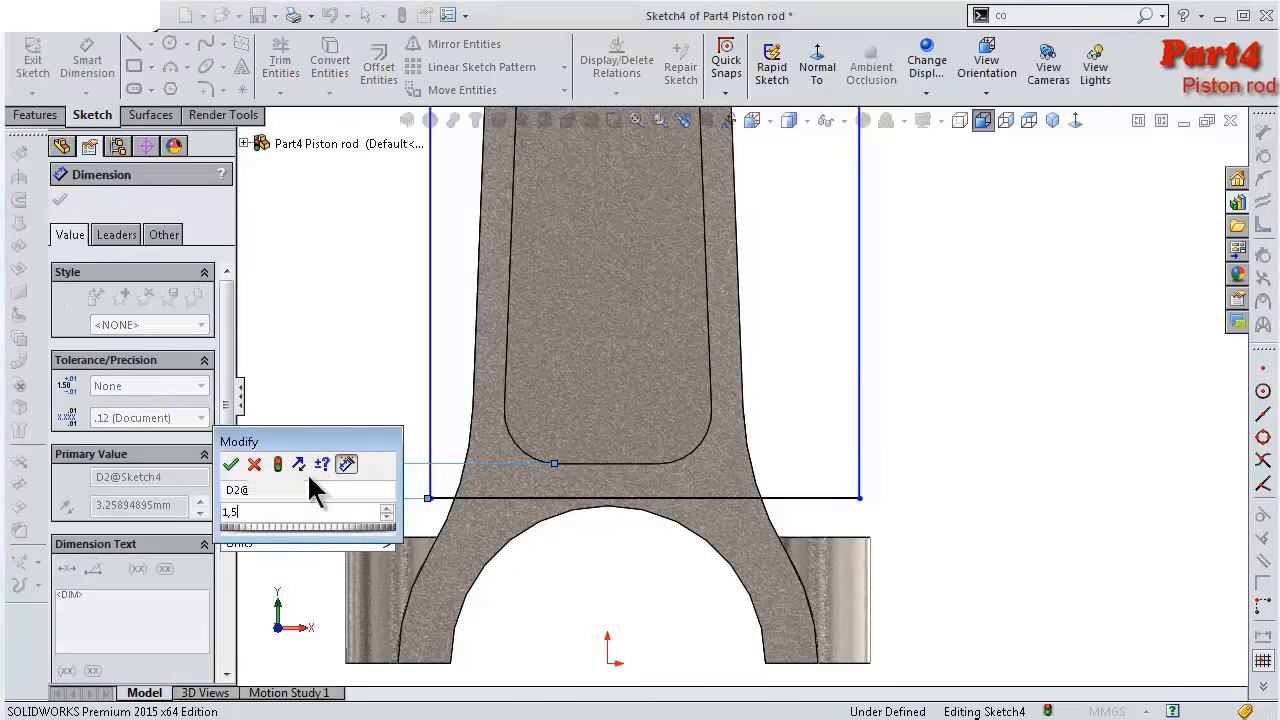
pyautogui.press('Return')
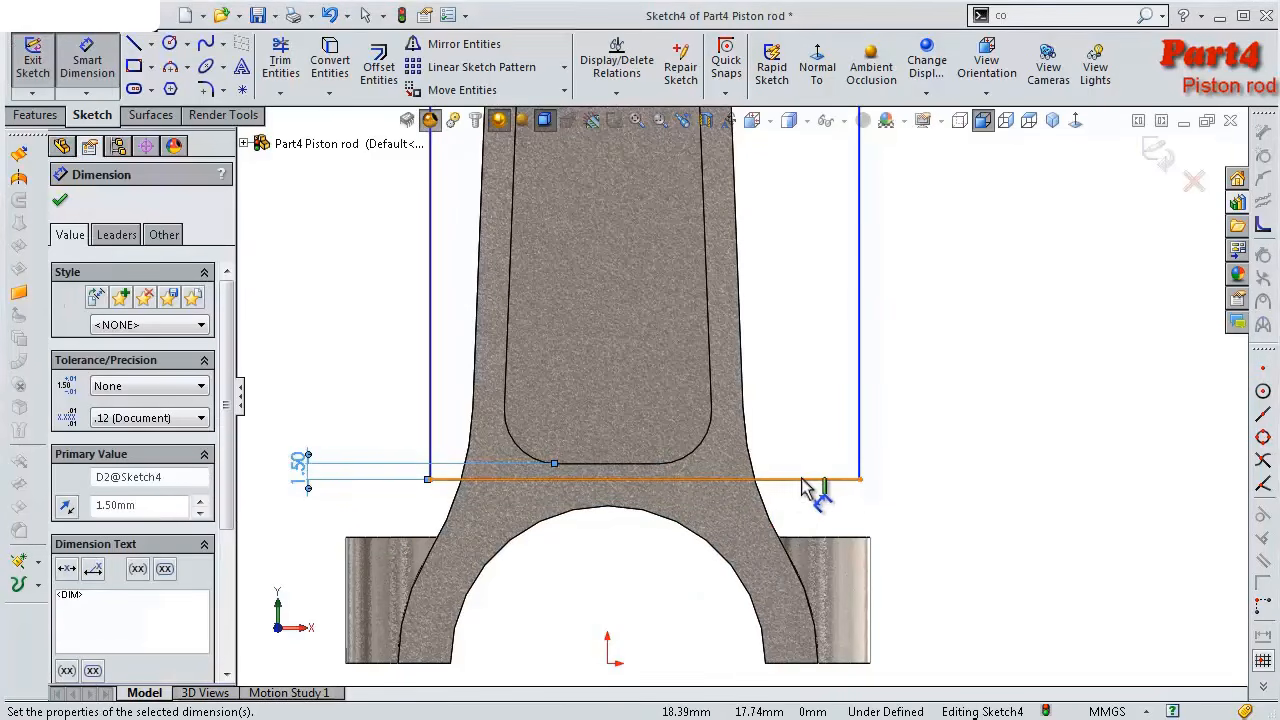
# Dimension the rectangle's right side 25 mm from the origin
pyautogui.click(859, 478)
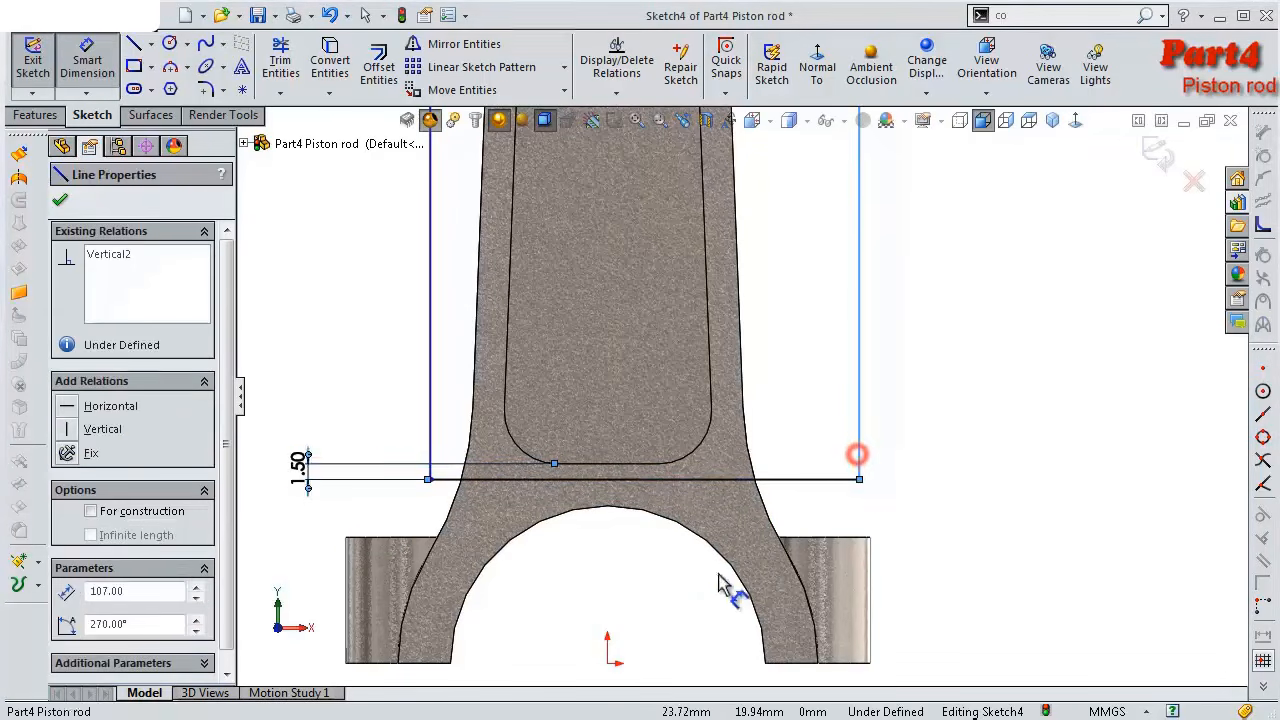
pyautogui.click(608, 662)
pyautogui.click(658, 652)
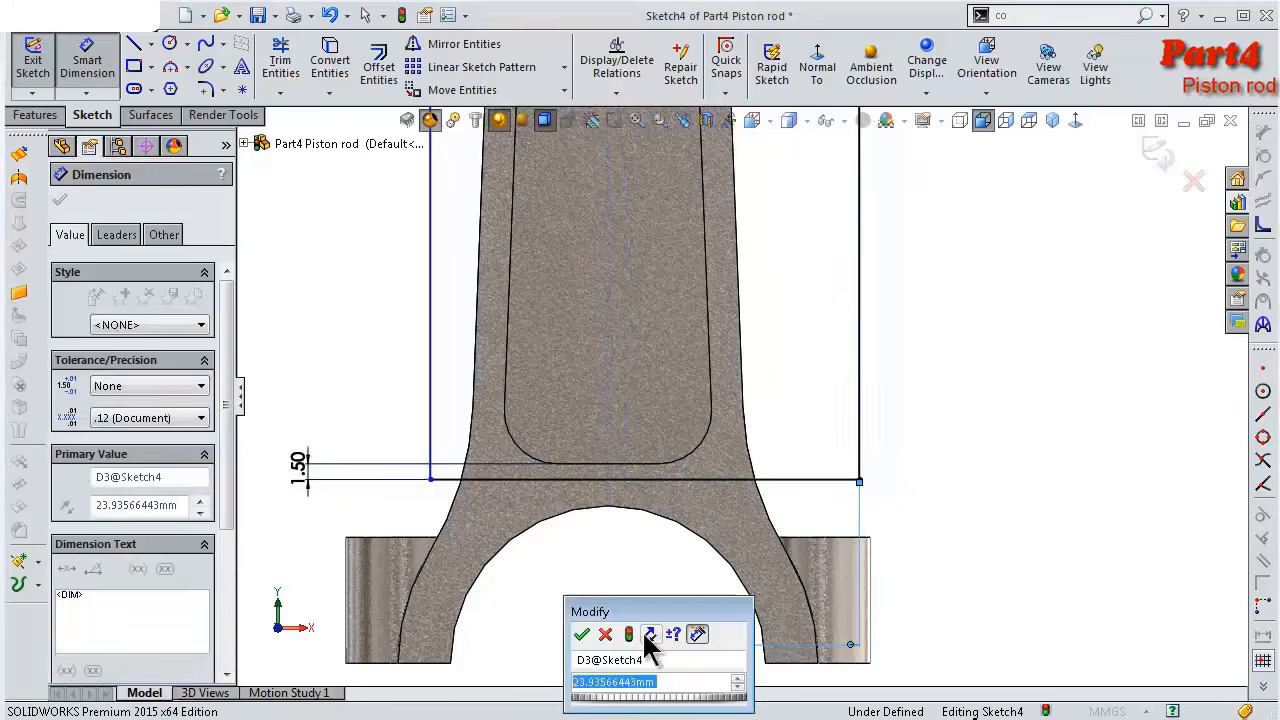
pyautogui.write('25')
pyautogui.press('Return')
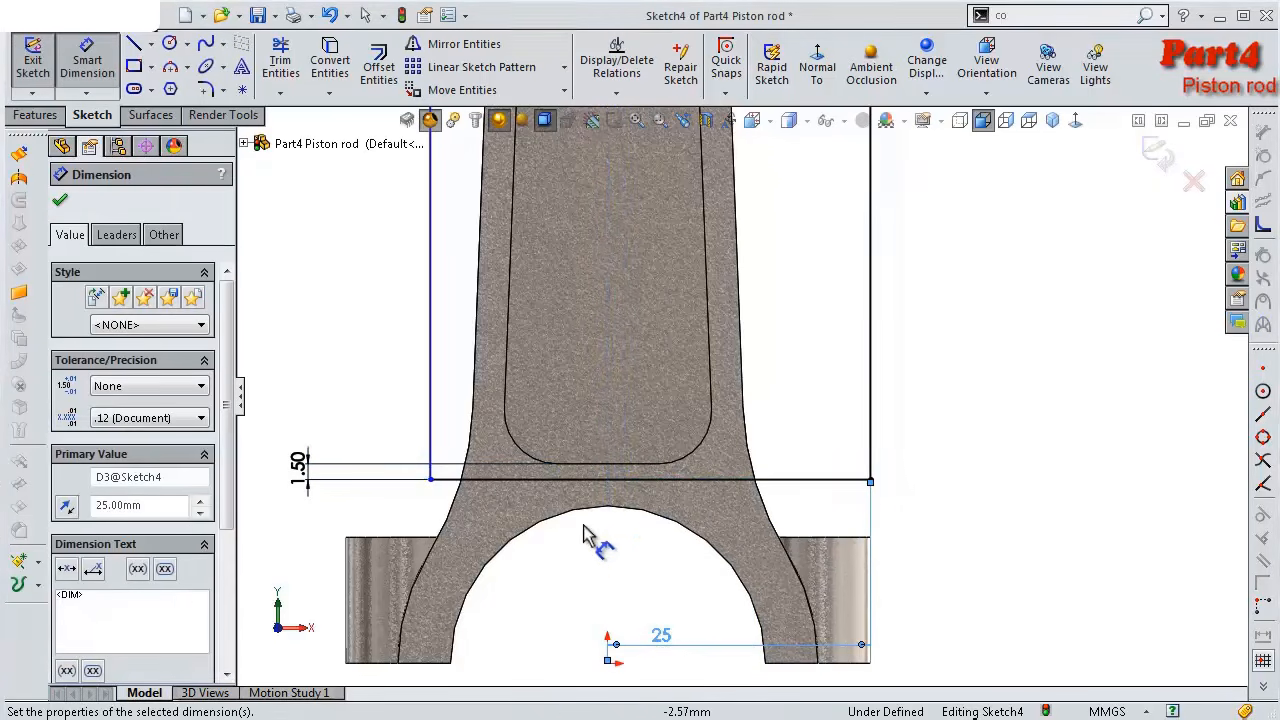
# Dimension the rectangle's lower edge to set its overall width to 50 mm
pyautogui.click(595, 482)
pyautogui.scroll(3, 626, 585)
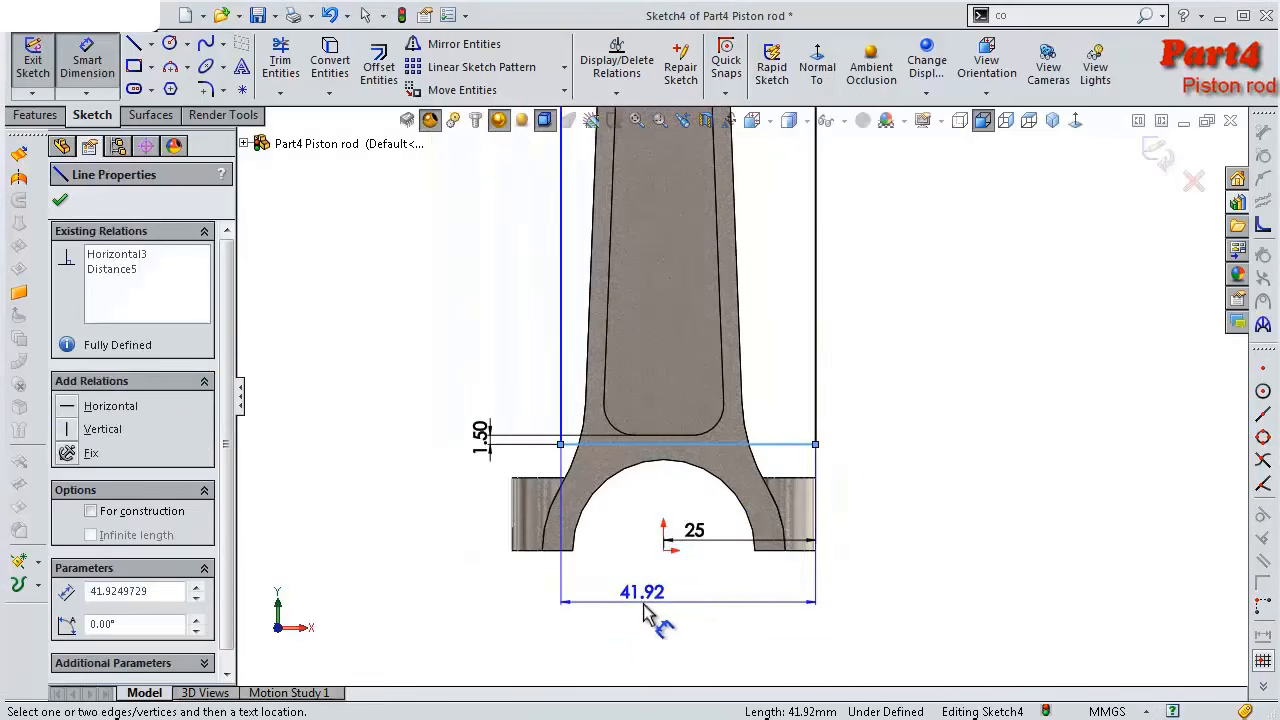
pyautogui.click(645, 603)
pyautogui.write('50')
pyautogui.press('Return')
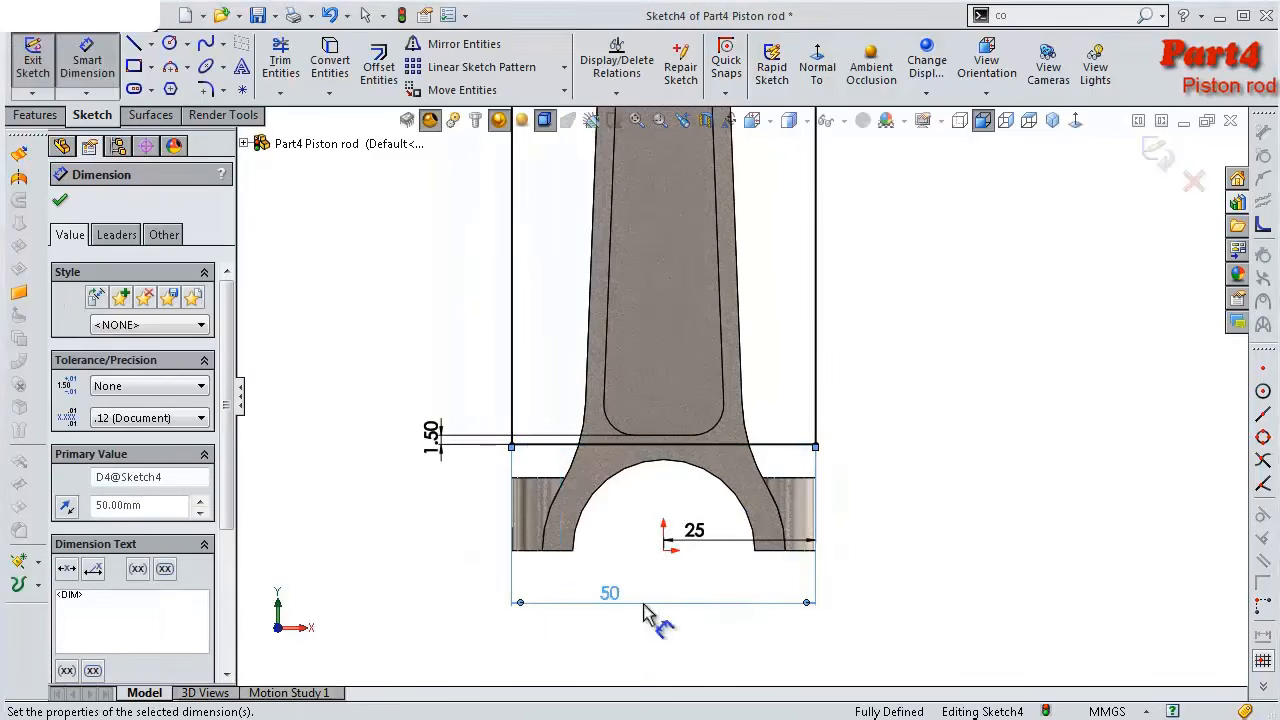
# Cut the rectangle into the rod's front face with a blind Extruded Cut 4 mm deep
pyautogui.scroll(4, 760, 490)
pyautogui.moveTo(745, 318); pyautogui.dragTo(634, 365, button='middle')
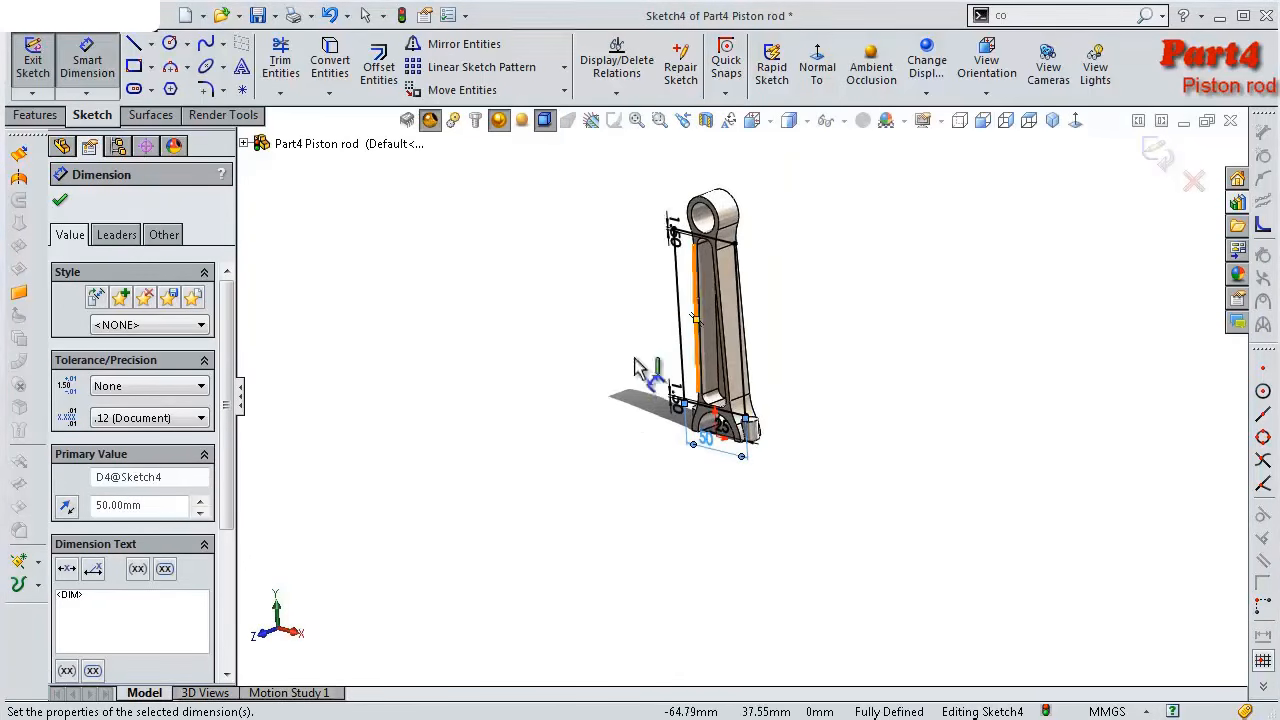
pyautogui.click(36, 116)
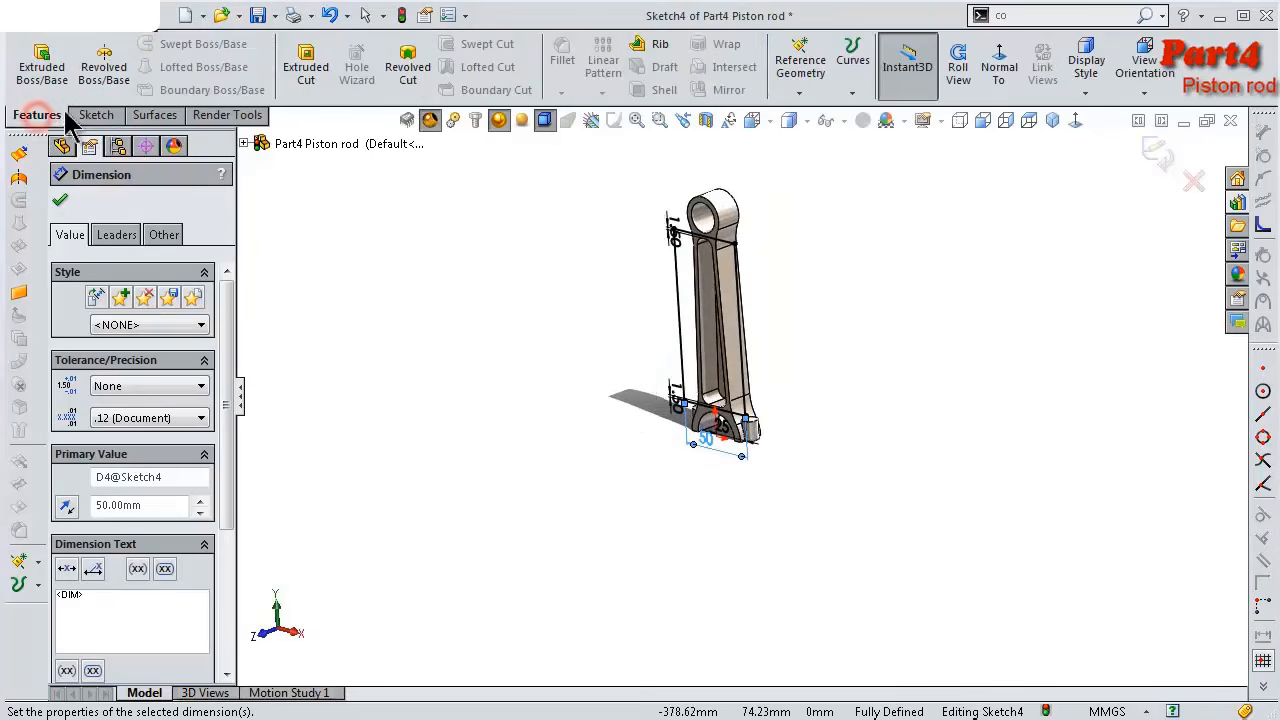
pyautogui.click(305, 66)
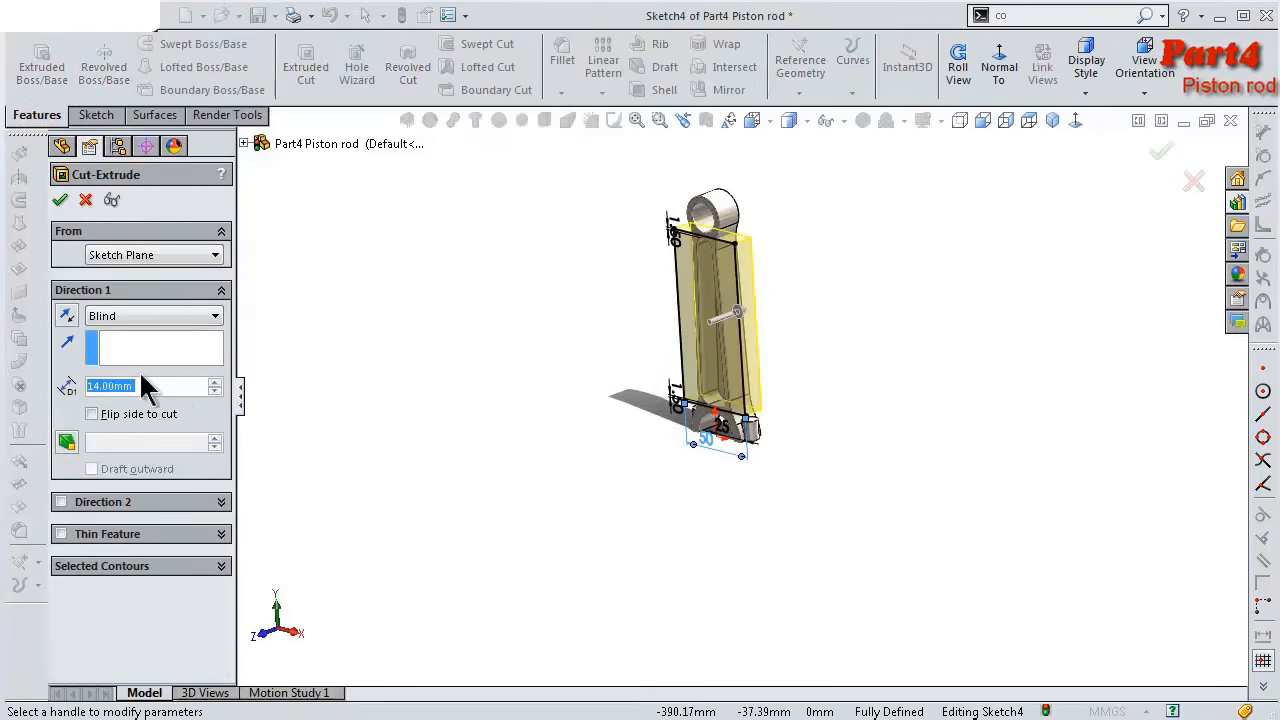
pyautogui.write('4')
pyautogui.press('Return')
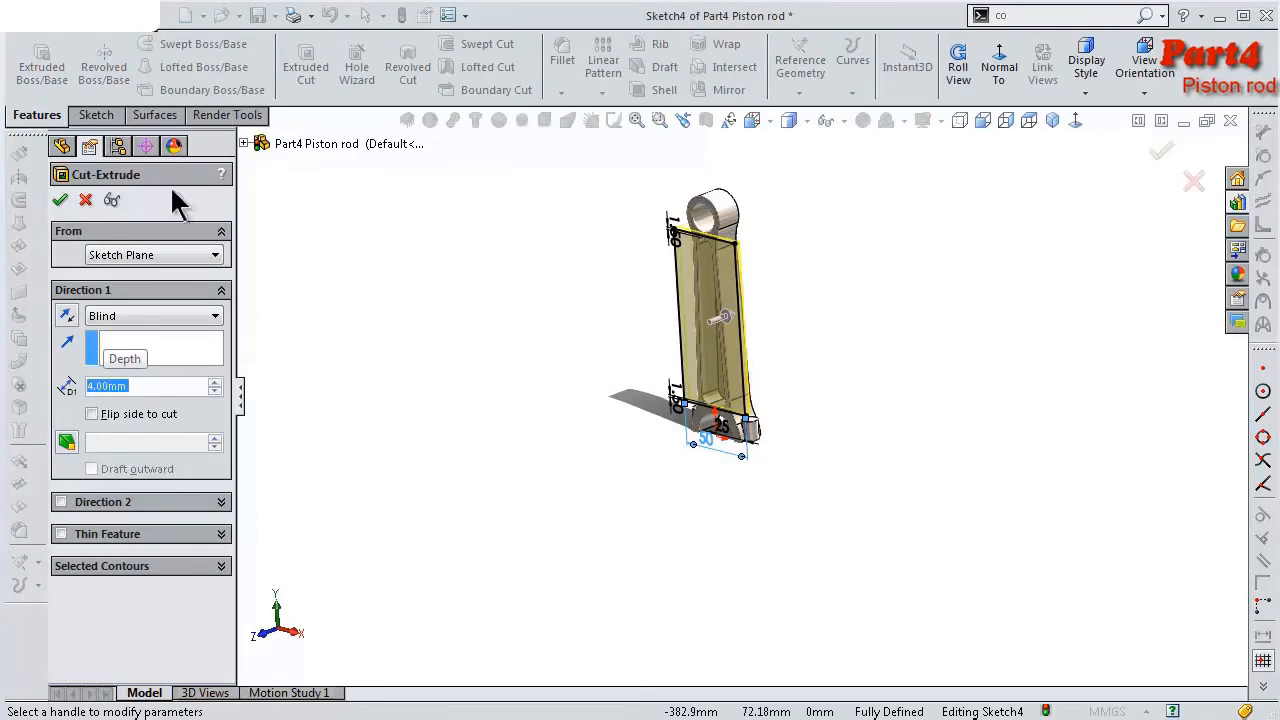
pyautogui.click(60, 200)
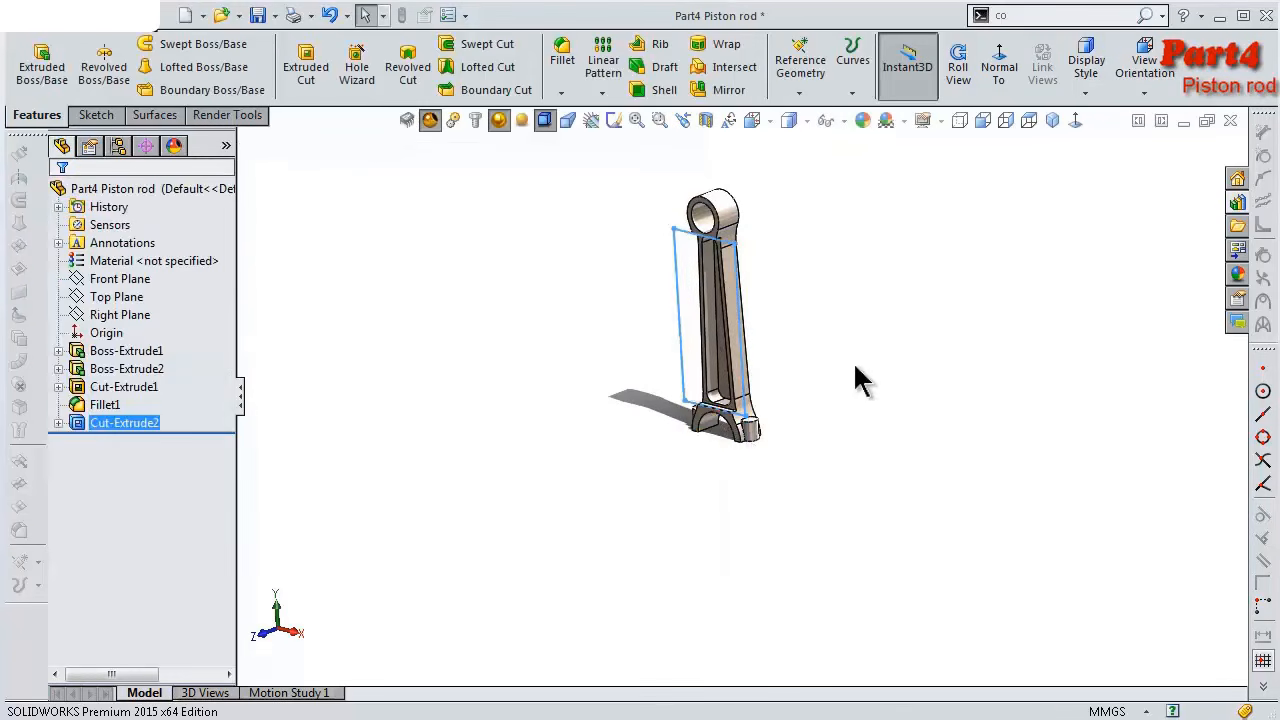
# Apply a 20 mm symmetric fillet to the two inner step edges of the recessed face, near the small ring and the half-ring
pyautogui.moveTo(811, 383); pyautogui.dragTo(726, 289, button='middle')
pyautogui.scroll(-3, 726, 289)
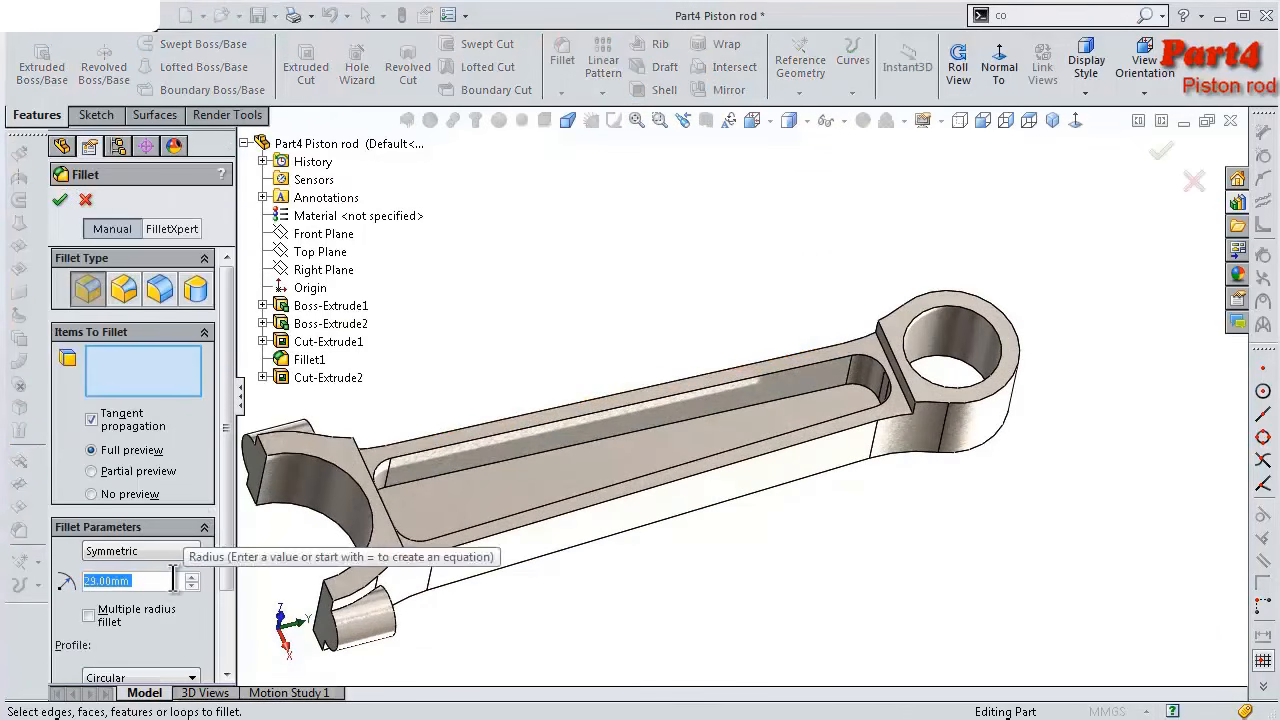
pyautogui.write('20')
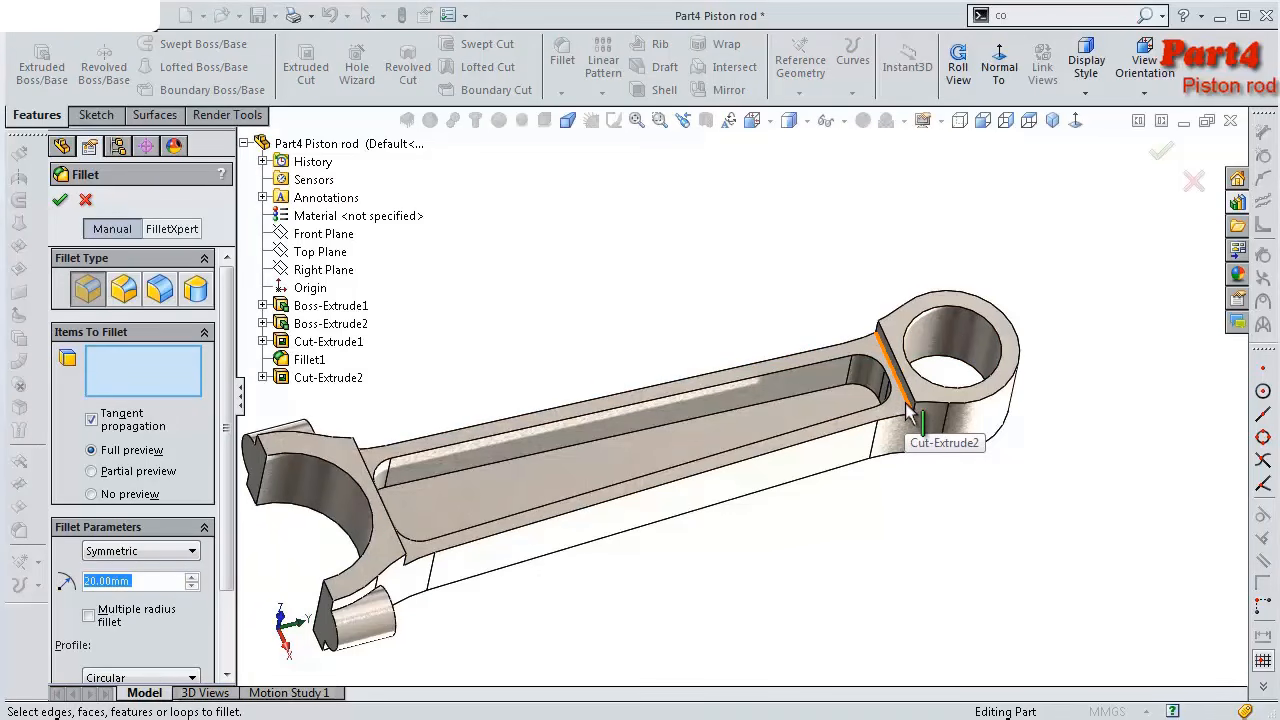
pyautogui.click(907, 410)
pyautogui.moveTo(843, 443); pyautogui.dragTo(1040, 514, button='middle')
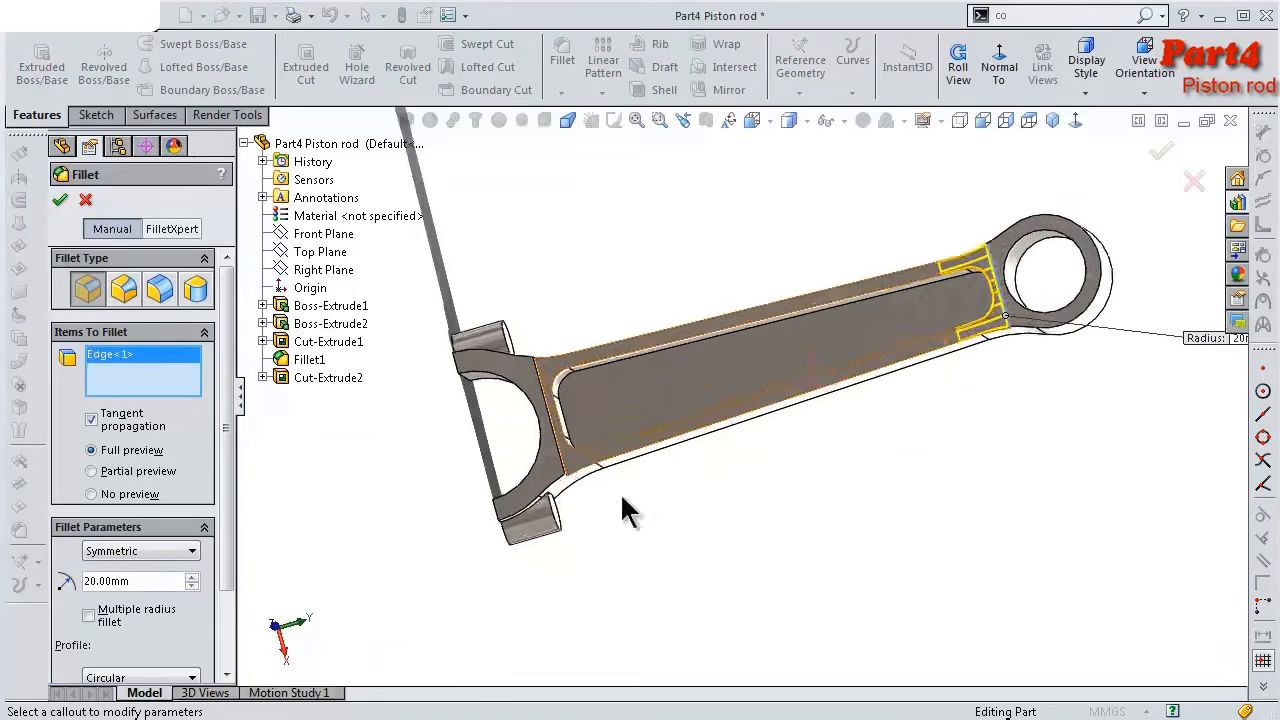
pyautogui.moveTo(621, 493); pyautogui.dragTo(645, 472, button='middle')
pyautogui.scroll(-2, 640, 480)
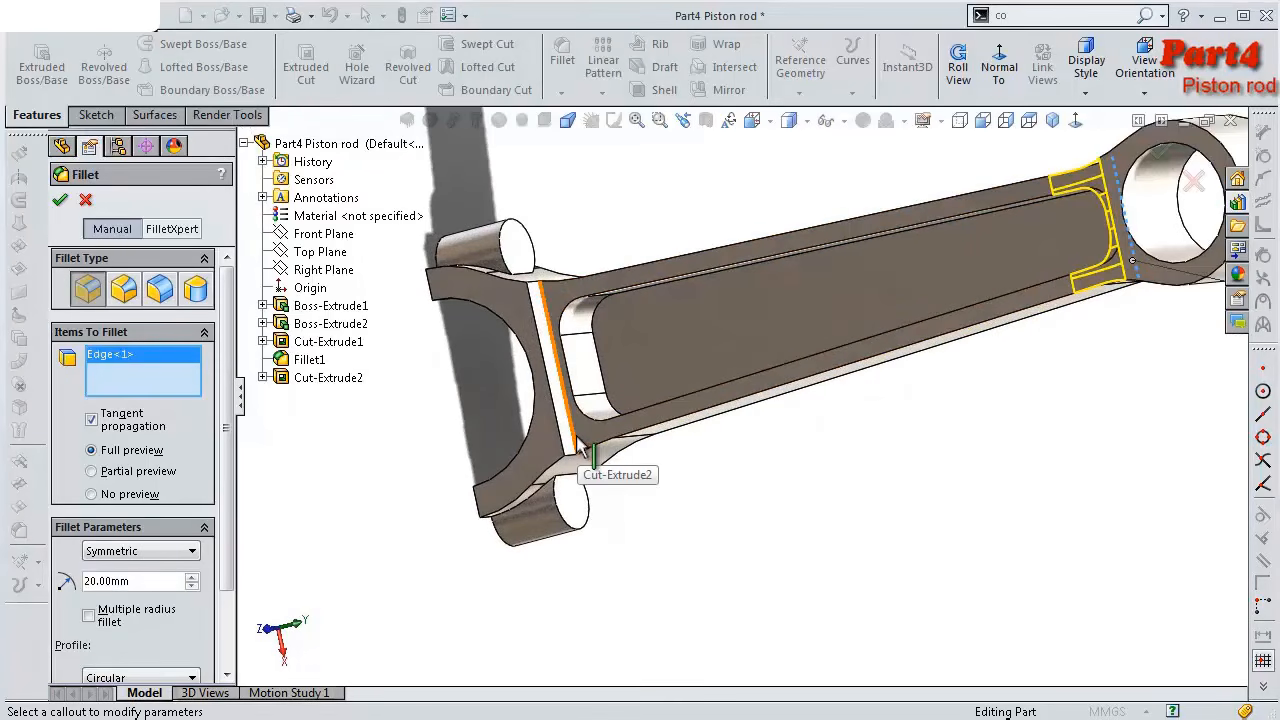
pyautogui.click(579, 445)
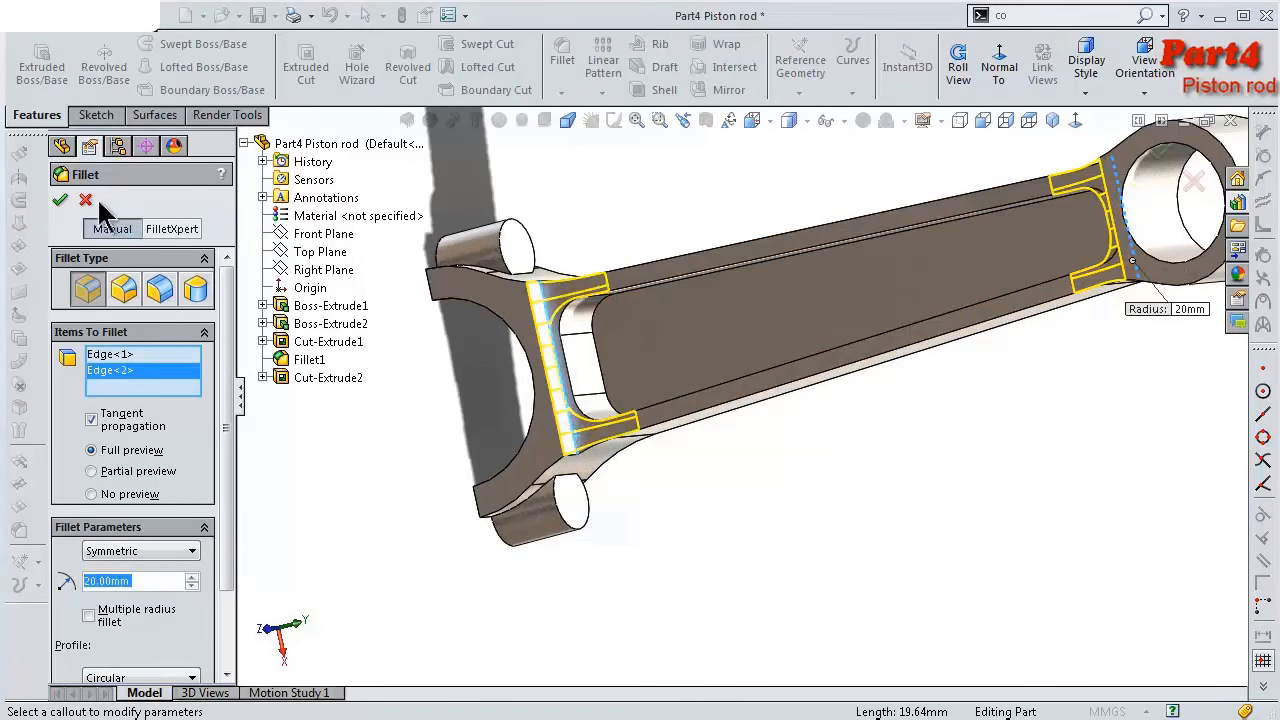
pyautogui.click(60, 199)
# Apply a 20 mm symmetric fillet to the two outer step edges beside the half-ring and the small ring
pyautogui.moveTo(1002, 494); pyautogui.dragTo(1023, 349, button='middle')
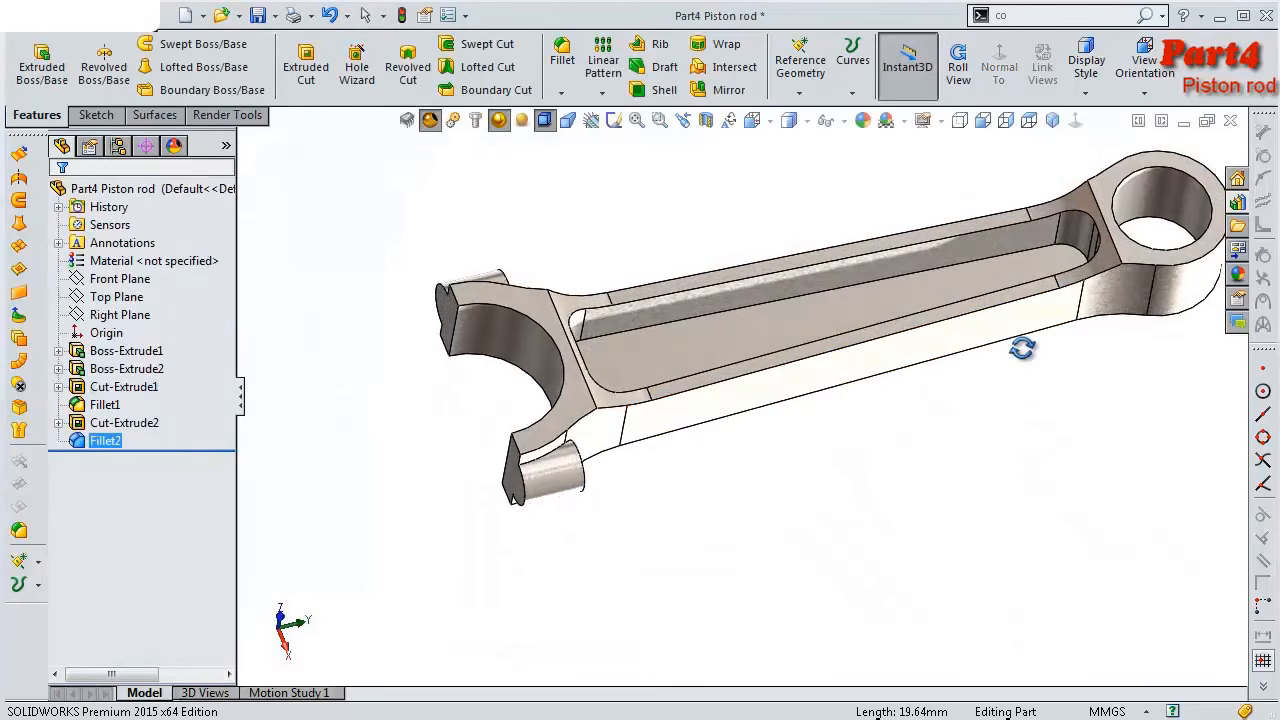
pyautogui.click(561, 70)
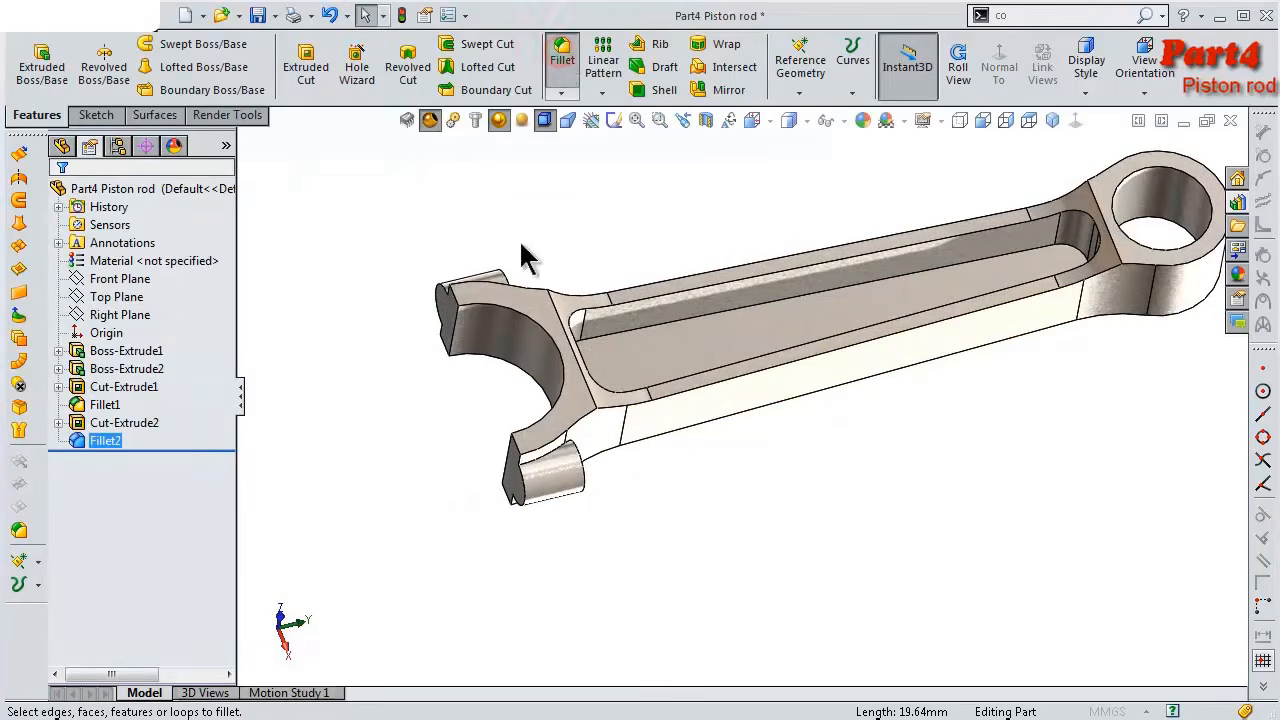
pyautogui.click(553, 309)
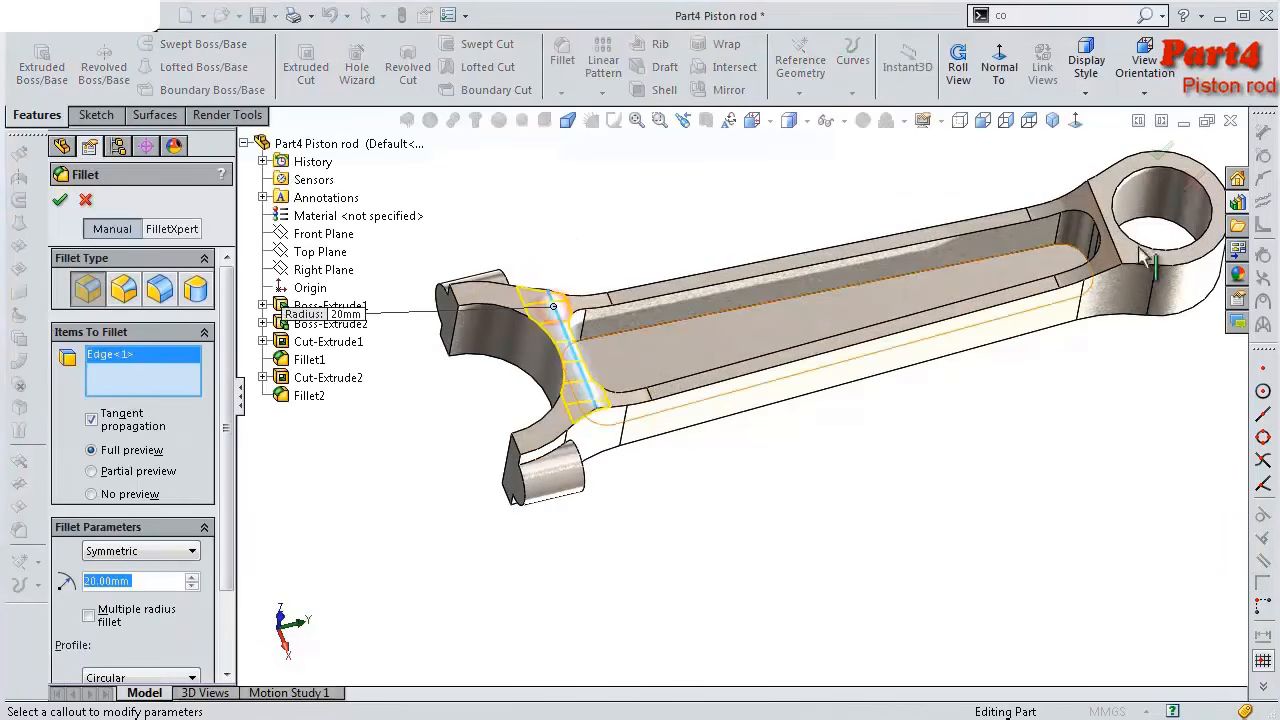
pyautogui.click(1098, 205)
pyautogui.click(1163, 150)
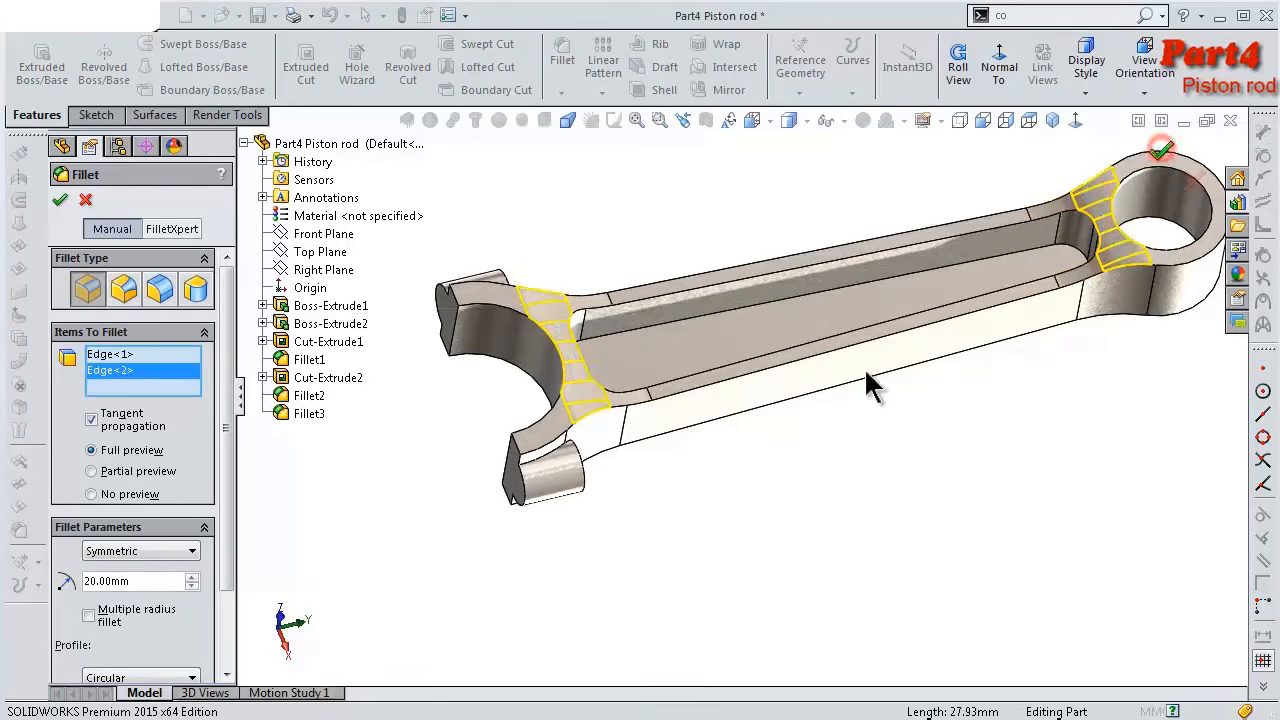
# Start a 2 mm fillet and select the pocket's floor face
pyautogui.scroll(2, 956, 450)
pyautogui.moveTo(858, 442); pyautogui.dragTo(886, 446, button='middle')
pyautogui.scroll(-3, 886, 446)
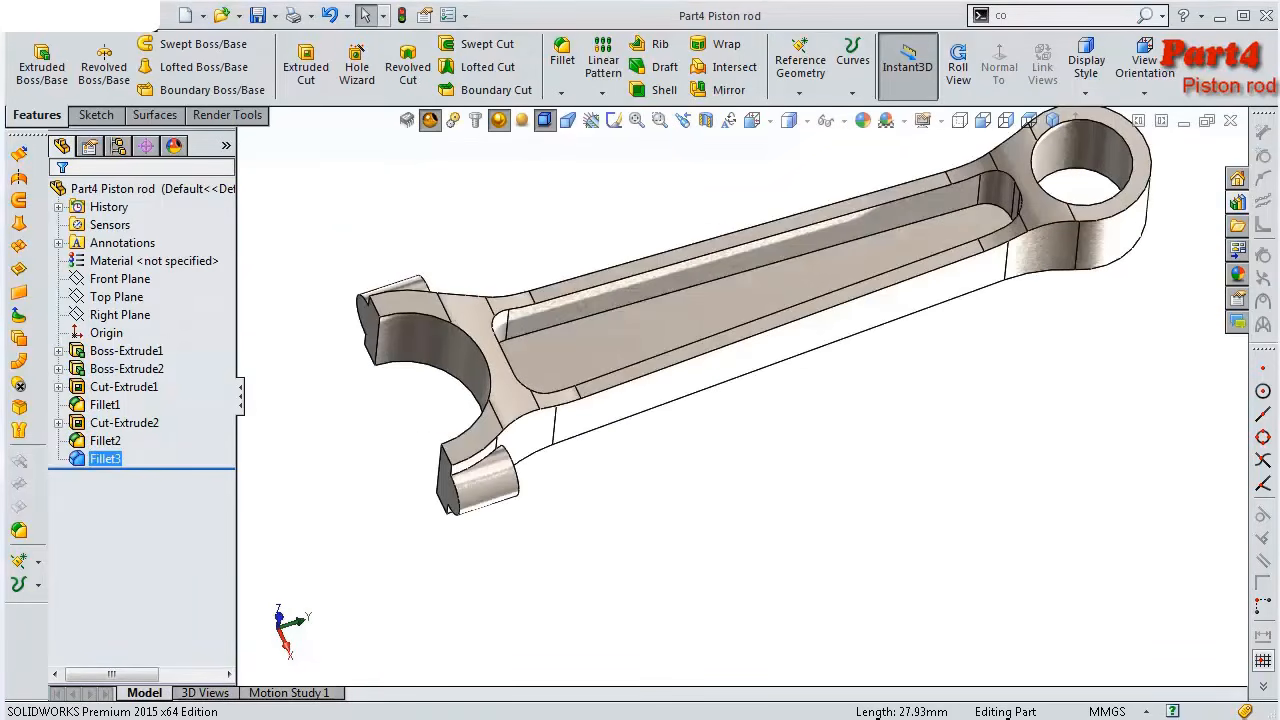
pyautogui.moveTo(914, 314); pyautogui.dragTo(702, 536, button='middle')
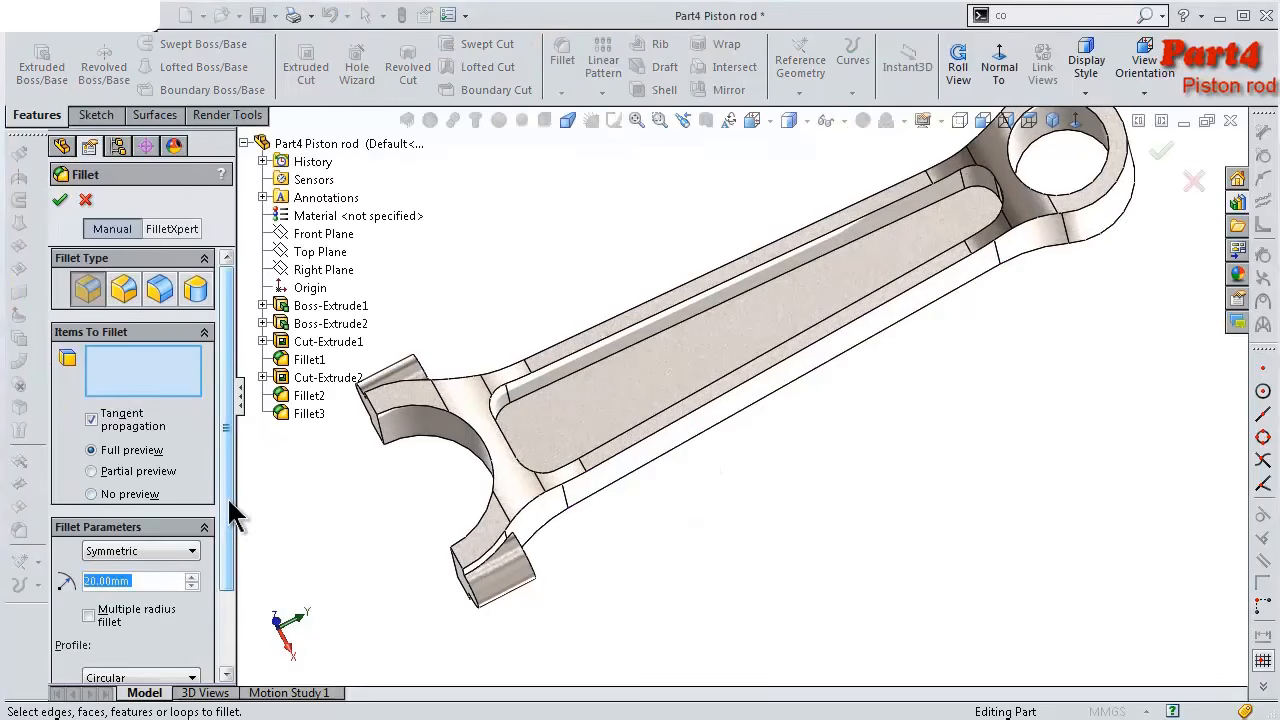
pyautogui.write('2')
pyautogui.click(570, 404)
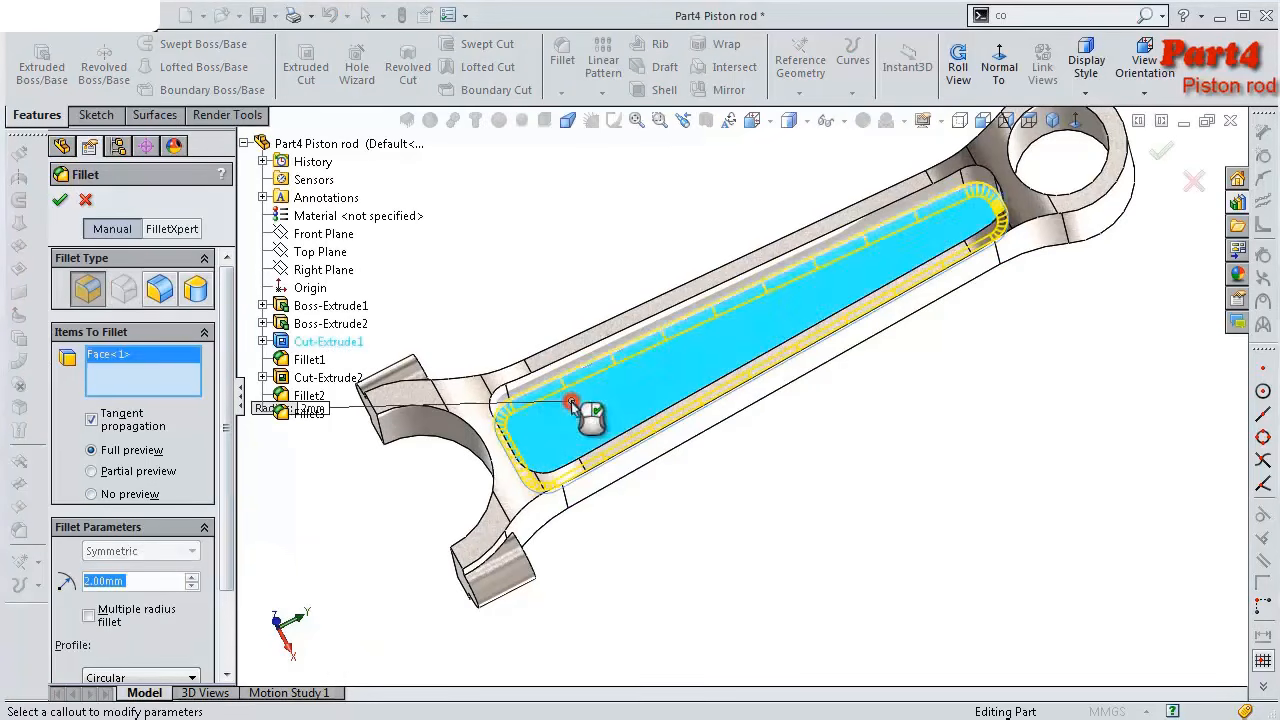
pyautogui.moveTo(801, 415); pyautogui.dragTo(777, 380, button='middle')
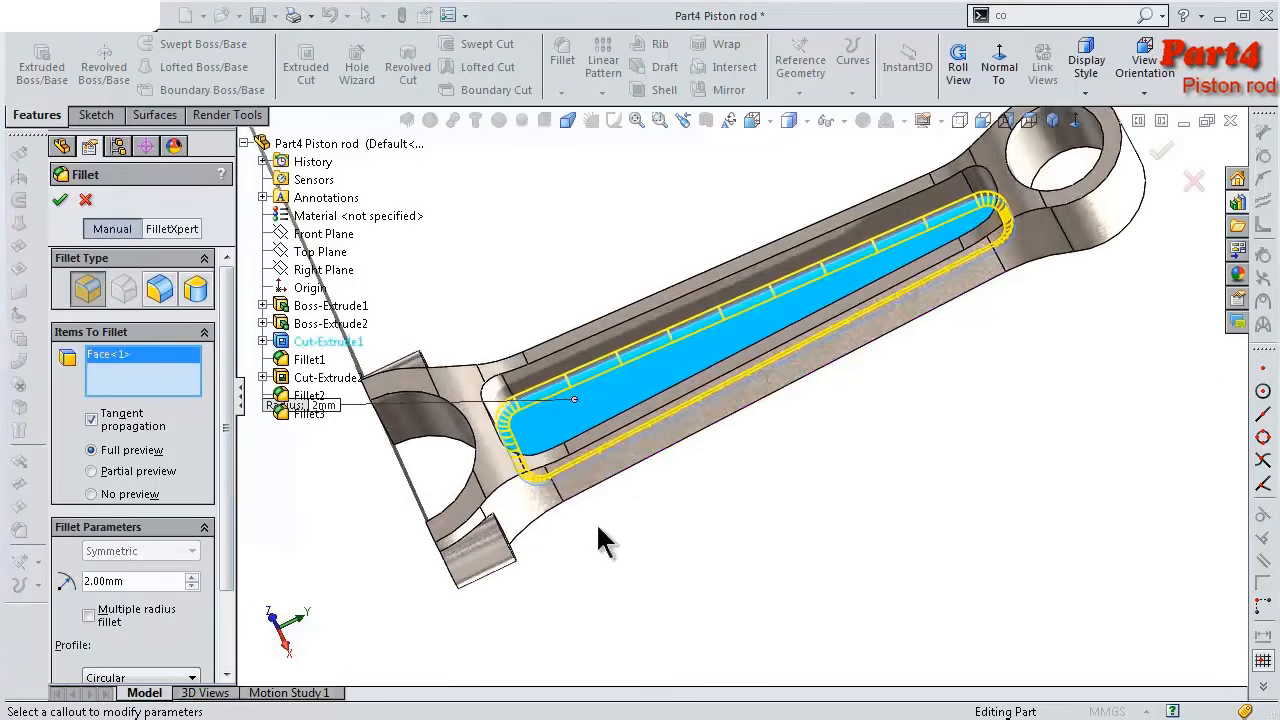
# Add the four edges where the two cylindrical bosses meet the rod's body to the 2 mm fillet
pyautogui.scroll(-4, 530, 502)
pyautogui.scroll(-2, 510, 490)
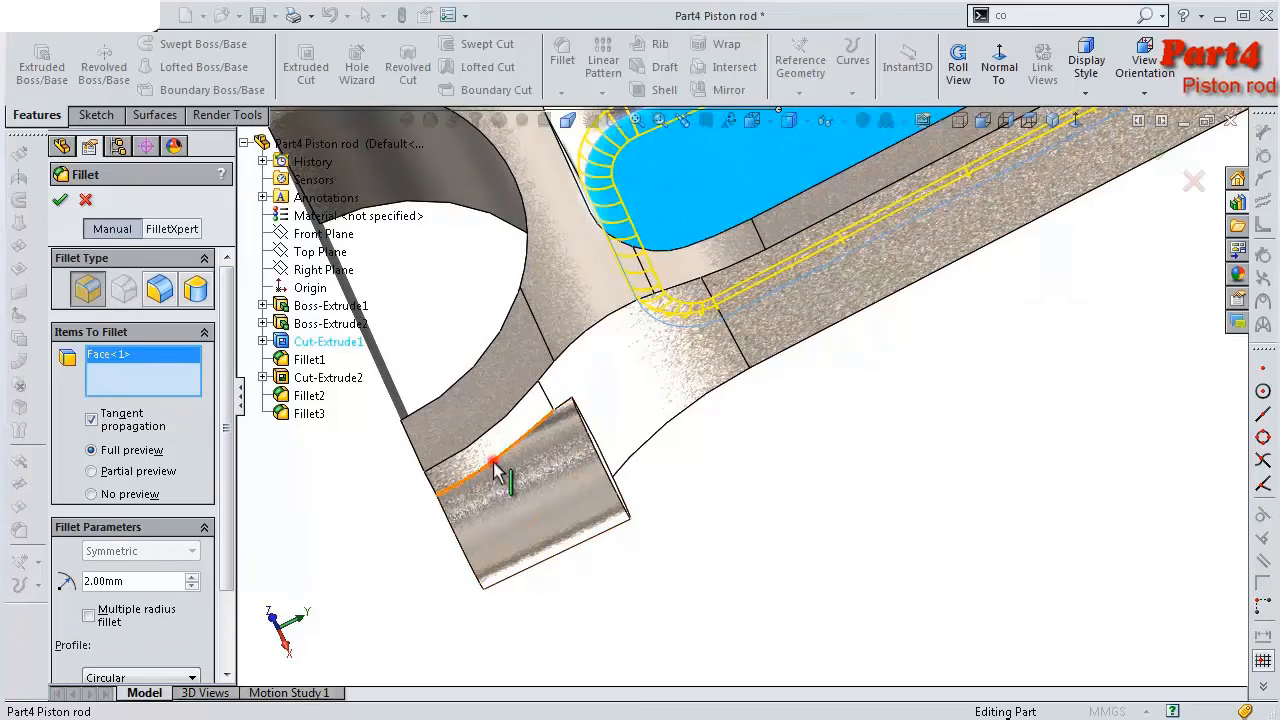
pyautogui.click(518, 468)
pyautogui.moveTo(554, 523); pyautogui.dragTo(926, 474, button='middle')
pyautogui.click(672, 566)
pyautogui.scroll(-2, 1040, 505)
pyautogui.scroll(-1, 931, 473)
pyautogui.click(922, 452)
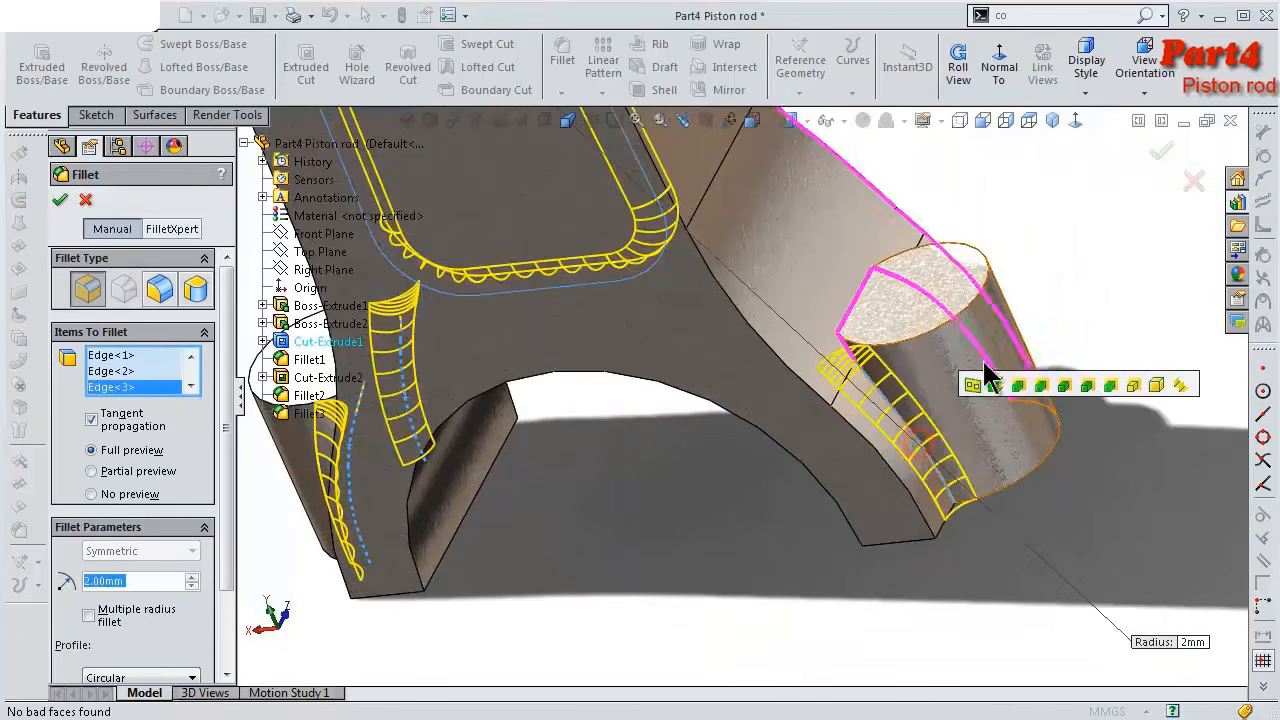
pyautogui.moveTo(950, 400); pyautogui.dragTo(943, 500, button='middle')
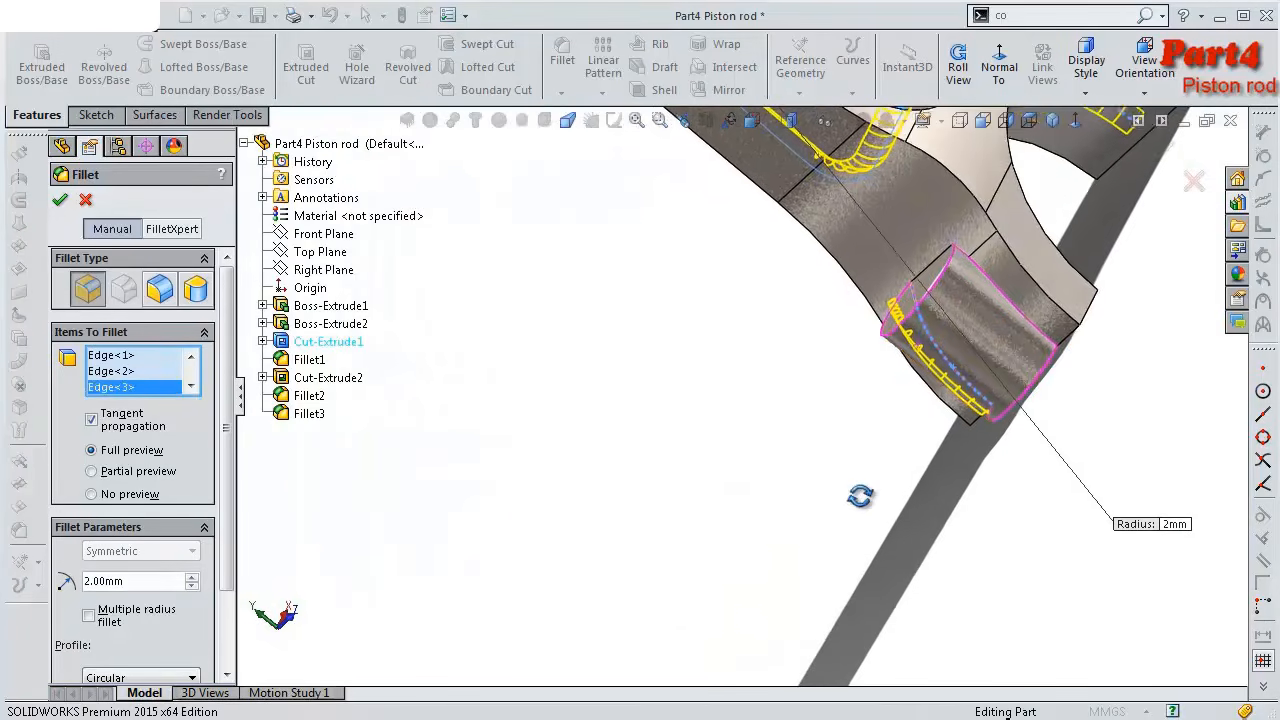
pyautogui.click(1033, 330)
# Add the pocket's rim edge to the selection and apply the 2 mm fillet
pyautogui.moveTo(846, 325); pyautogui.dragTo(697, 269, button='middle')
pyautogui.click(809, 237)
pyautogui.scroll(-5, 700, 225)
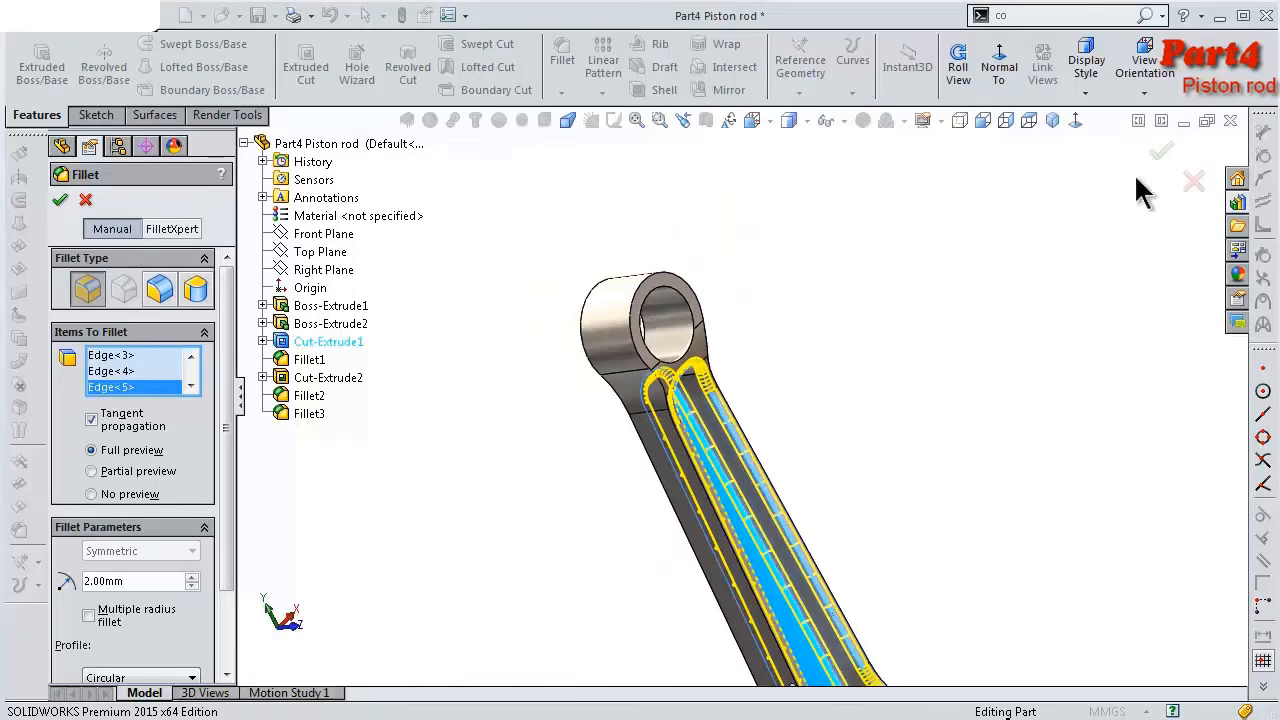
pyautogui.click(1158, 156)
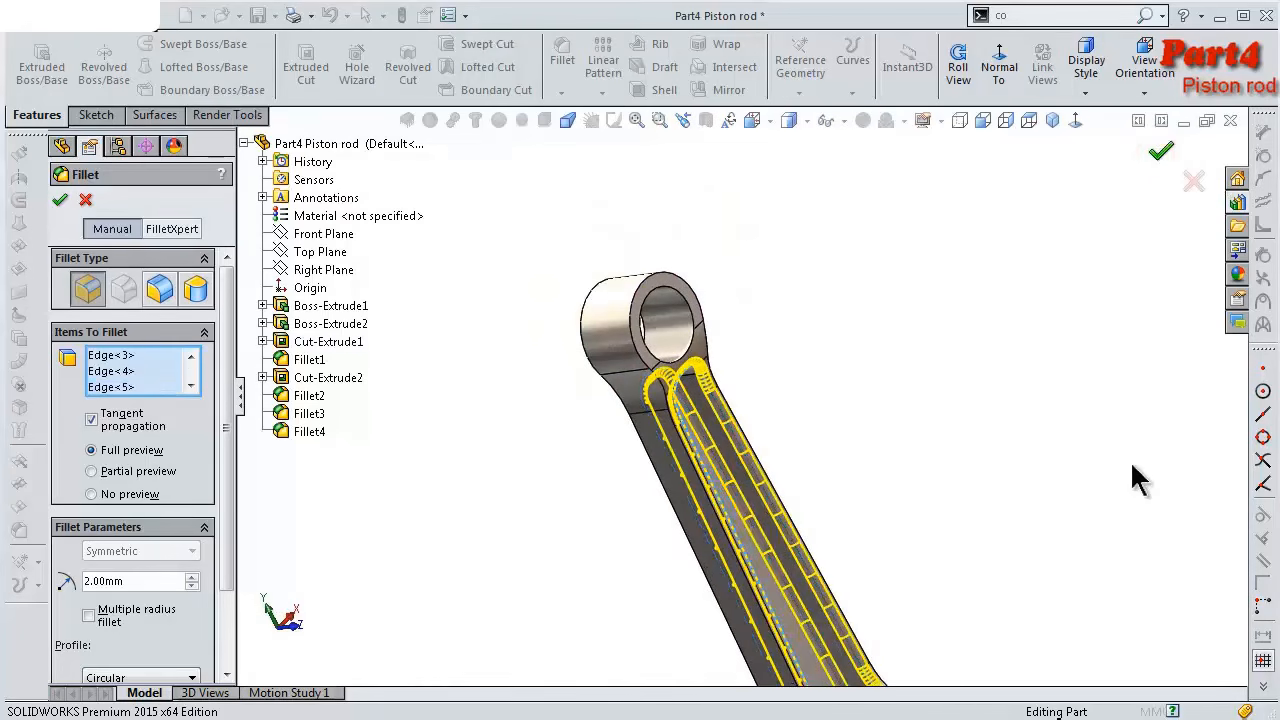
# Start a 0.9 mm fillet and select the raised front face around the half-ring
pyautogui.scroll(-5, 803, 443)
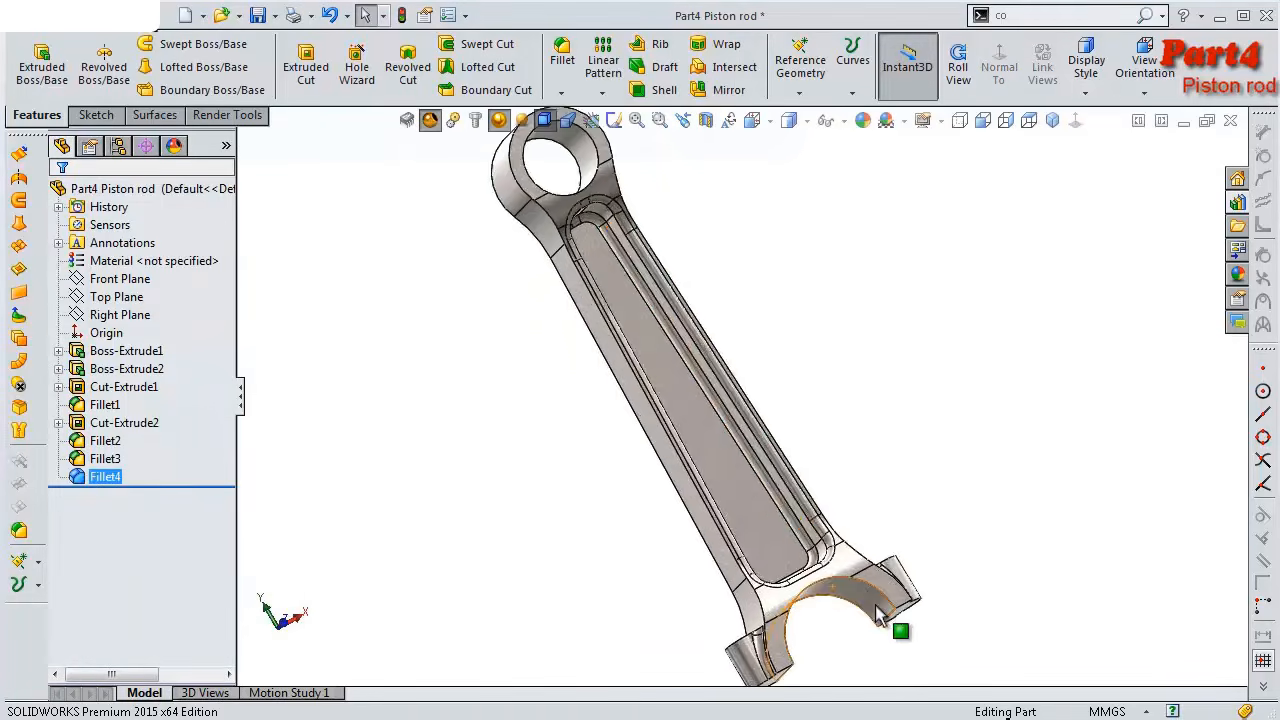
pyautogui.moveTo(803, 443); pyautogui.dragTo(785, 415, button='middle')
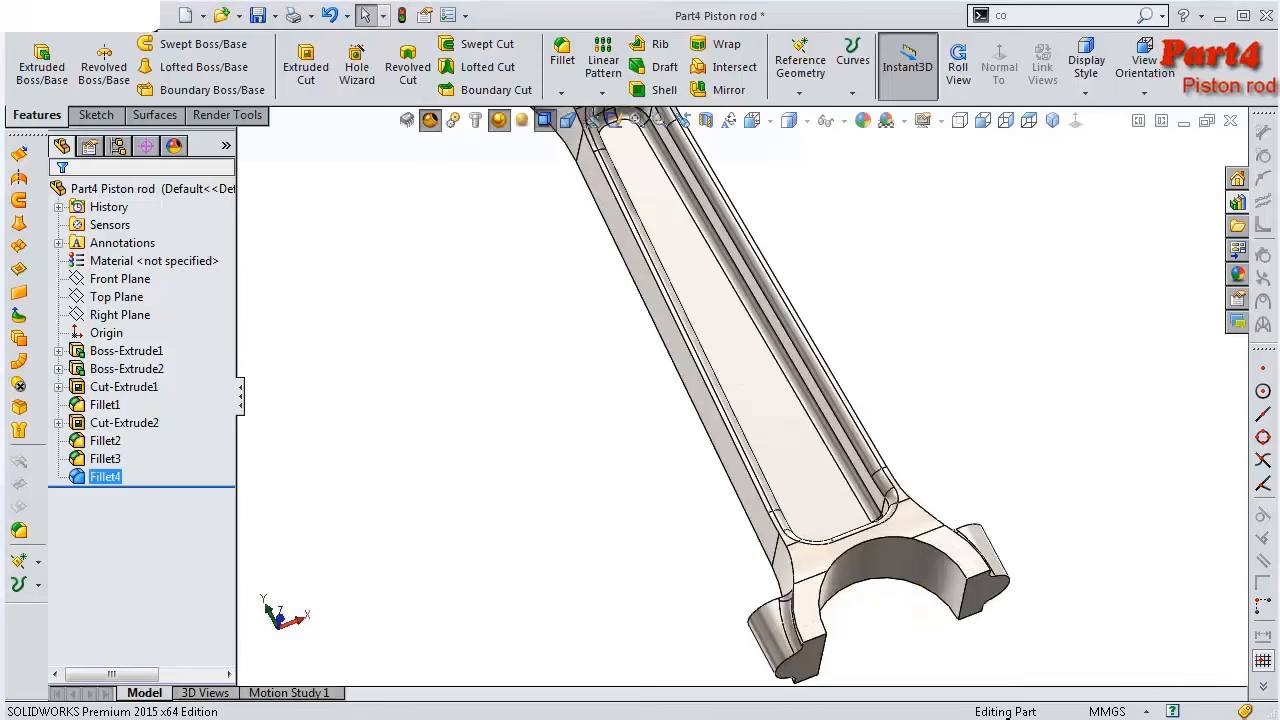
pyautogui.click(558, 78)
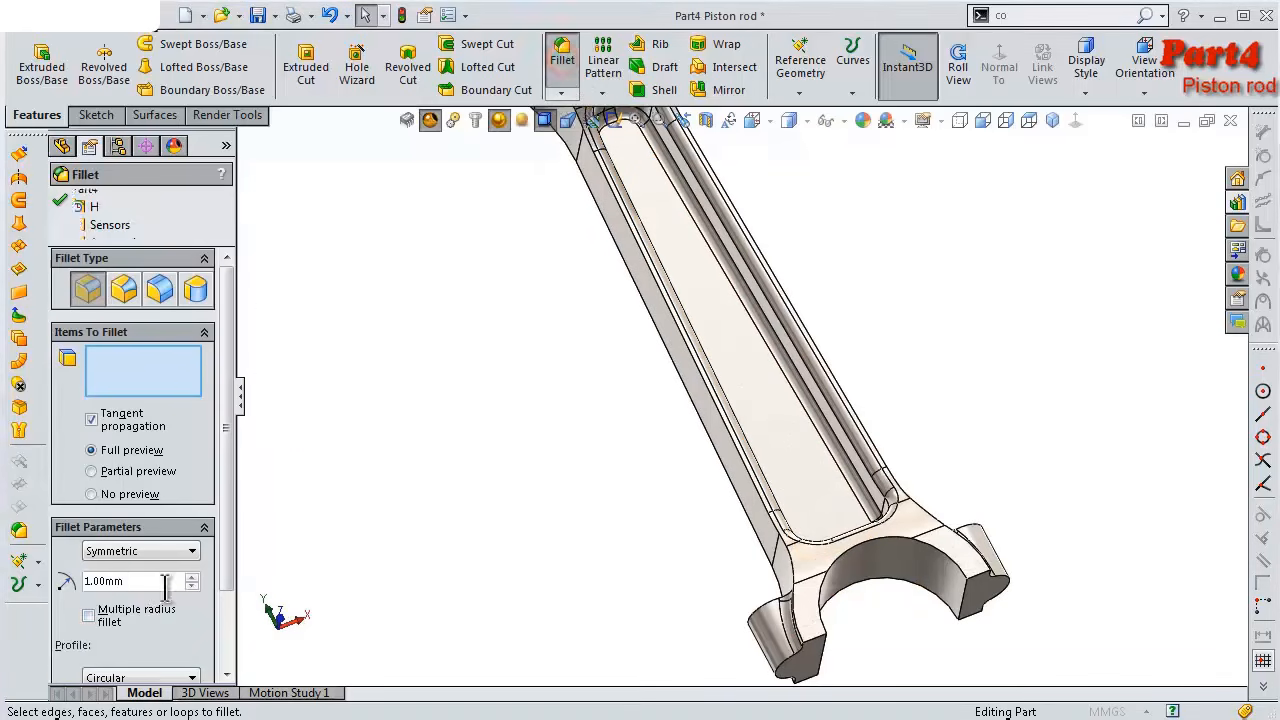
pyautogui.write('0,9')
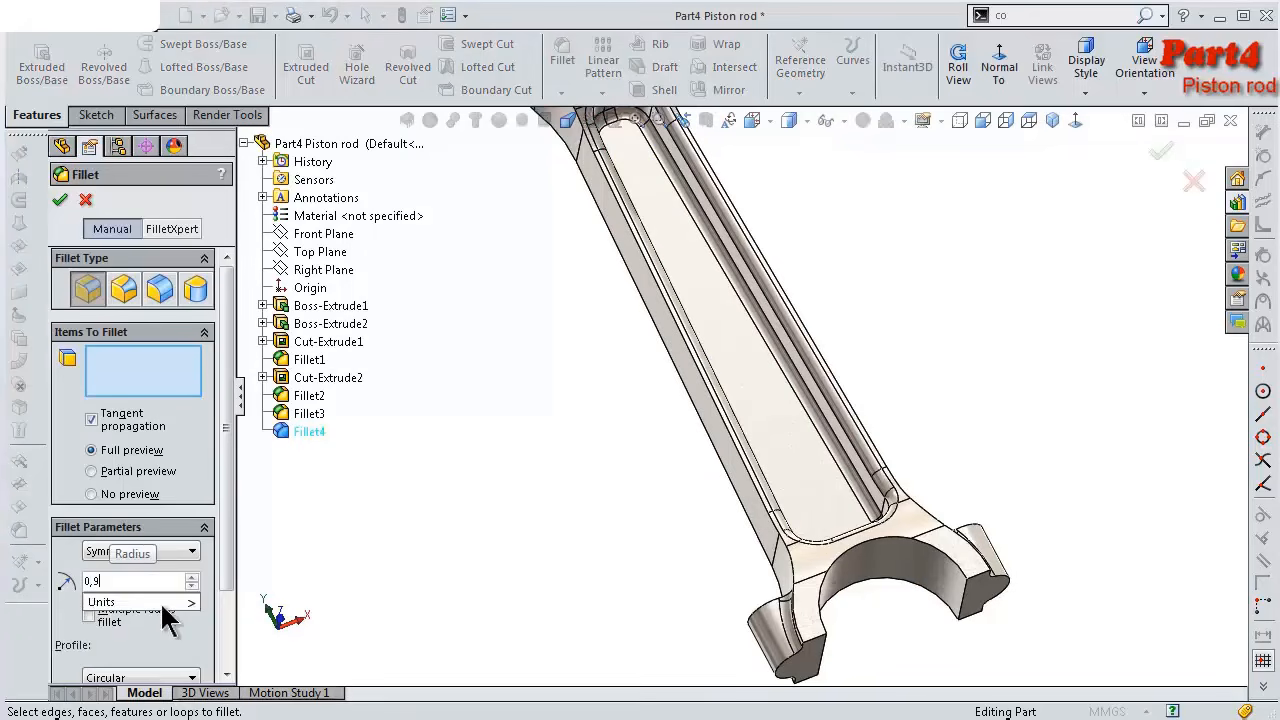
pyautogui.moveTo(80, 603)
pyautogui.scroll(-3, 800, 590)
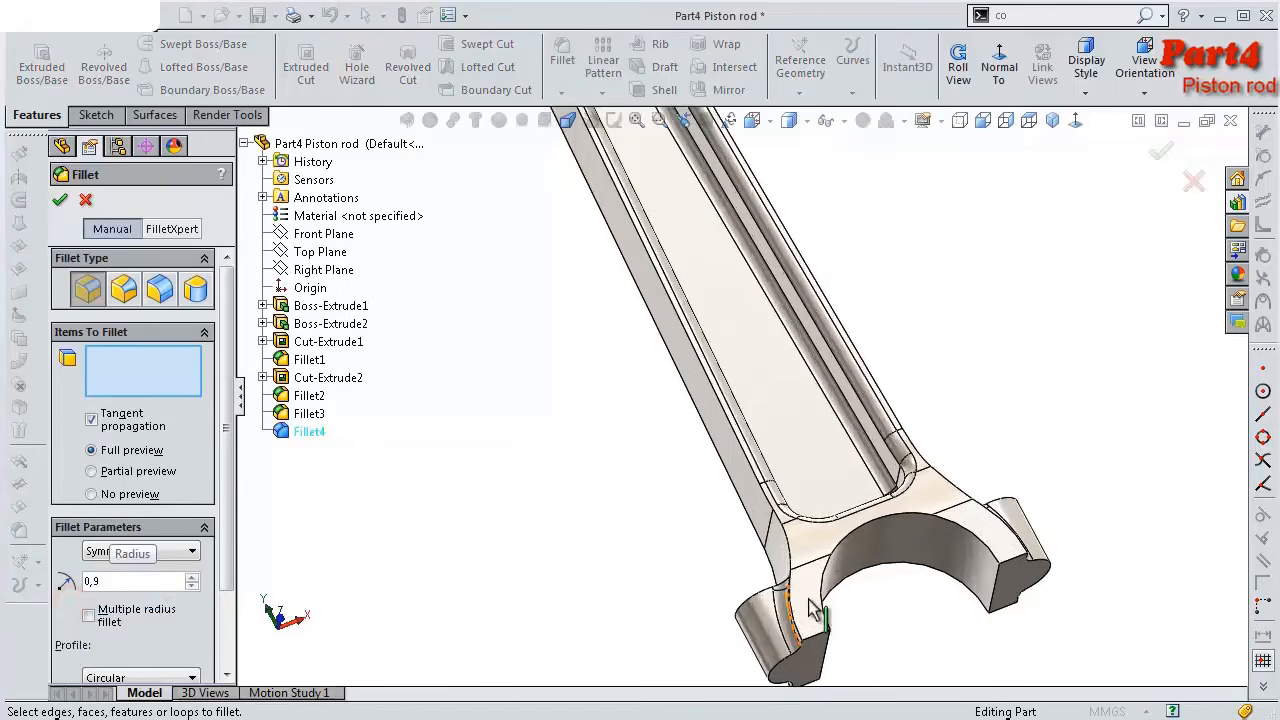
pyautogui.click(795, 594)
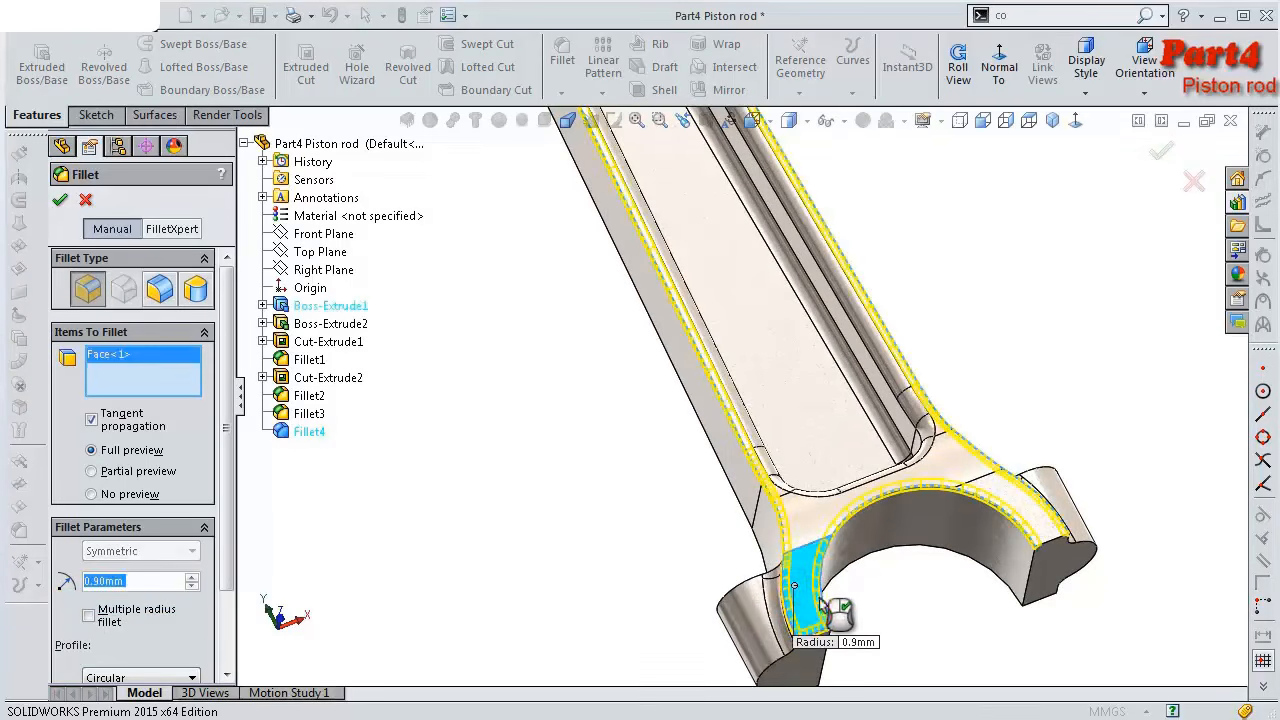
# Add the rod's flat back face and the front edge of the small ring's bore, and apply the 0.9 mm fillet
pyautogui.moveTo(897, 560); pyautogui.dragTo(810, 473, button='middle')
pyautogui.click(810, 473)
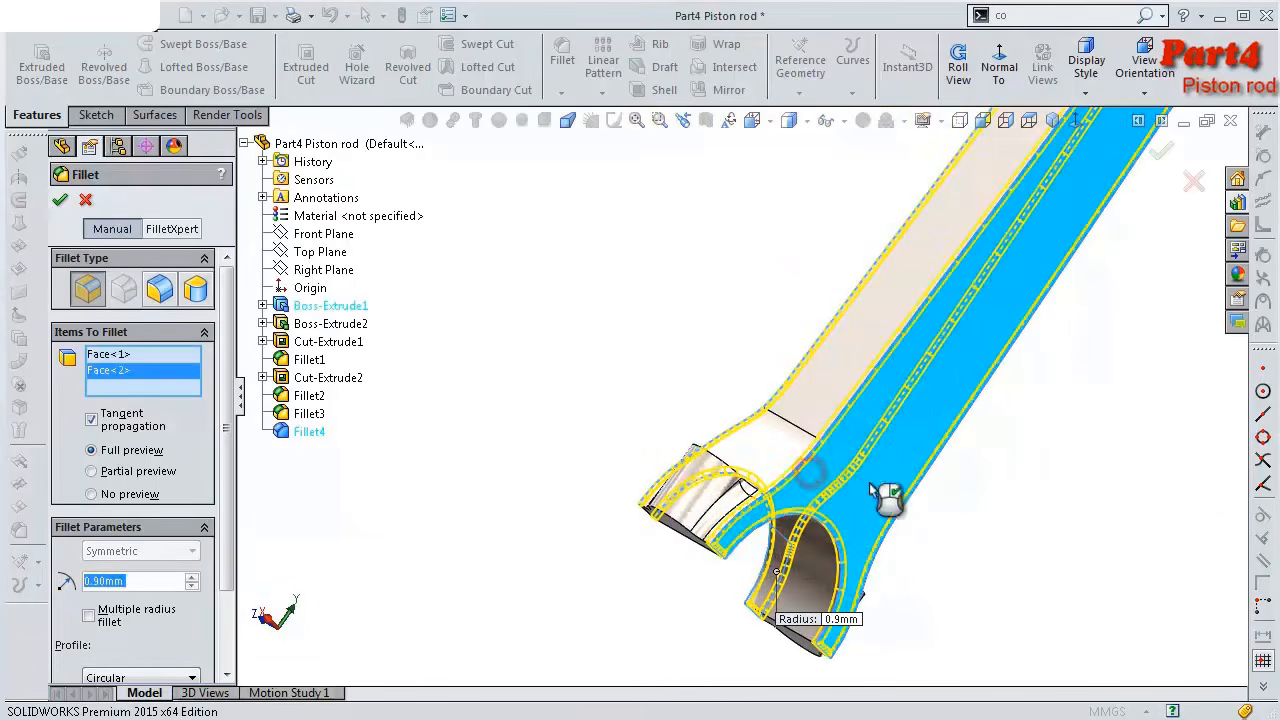
pyautogui.scroll(4, 1003, 525)
pyautogui.scroll(-5, 907, 304)
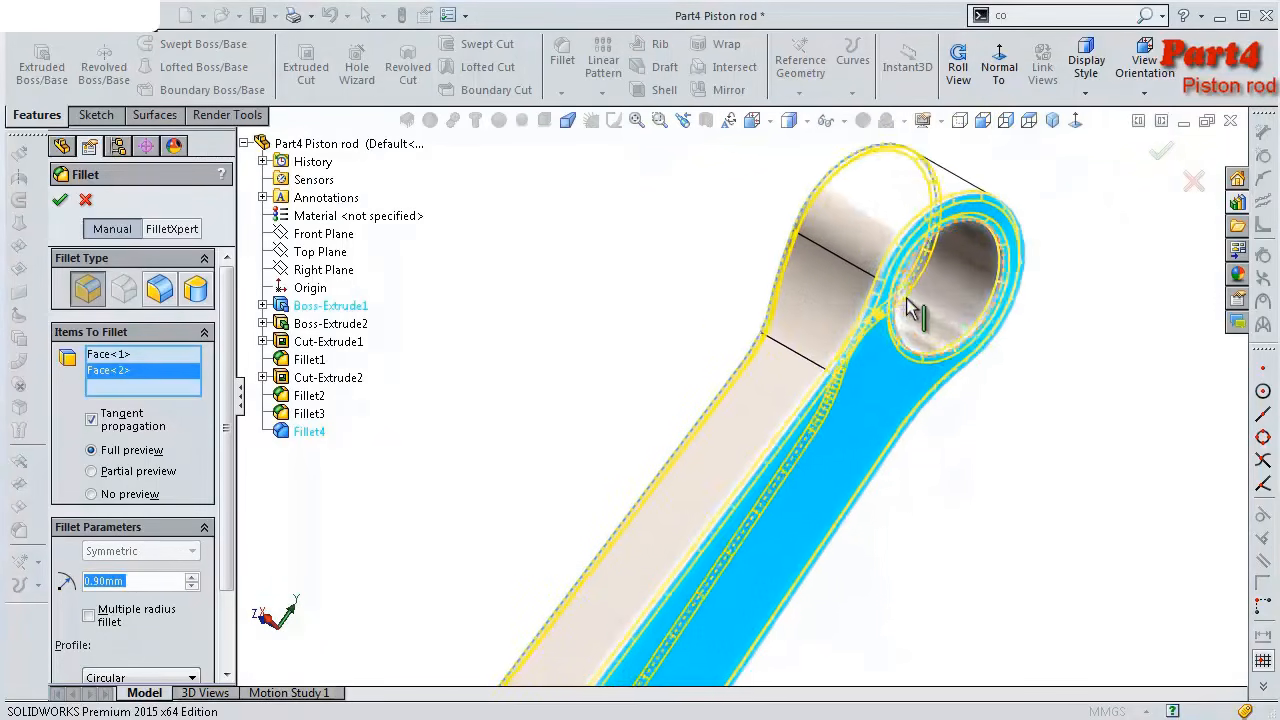
pyautogui.moveTo(908, 300); pyautogui.dragTo(906, 372, button='middle')
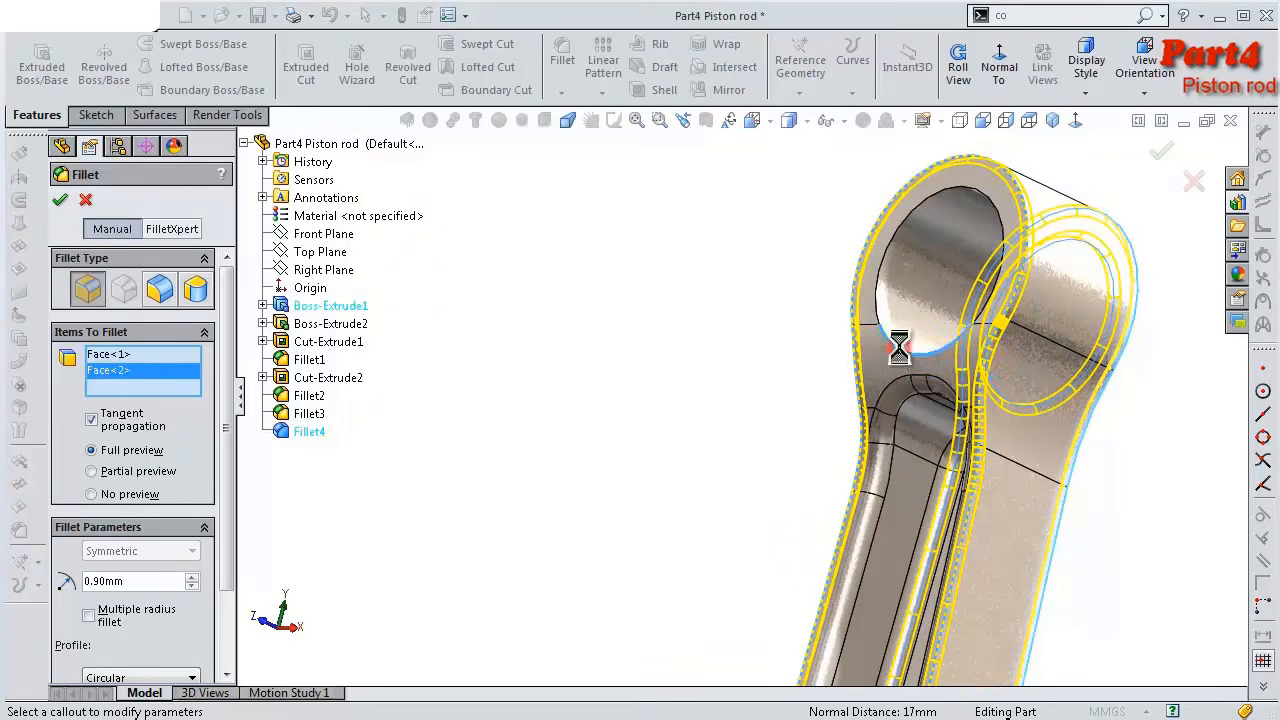
pyautogui.click(900, 357)
pyautogui.moveTo(900, 357); pyautogui.dragTo(1037, 397, button='middle')
pyautogui.scroll(5, 1000, 665)
pyautogui.scroll(-5, 800, 615)
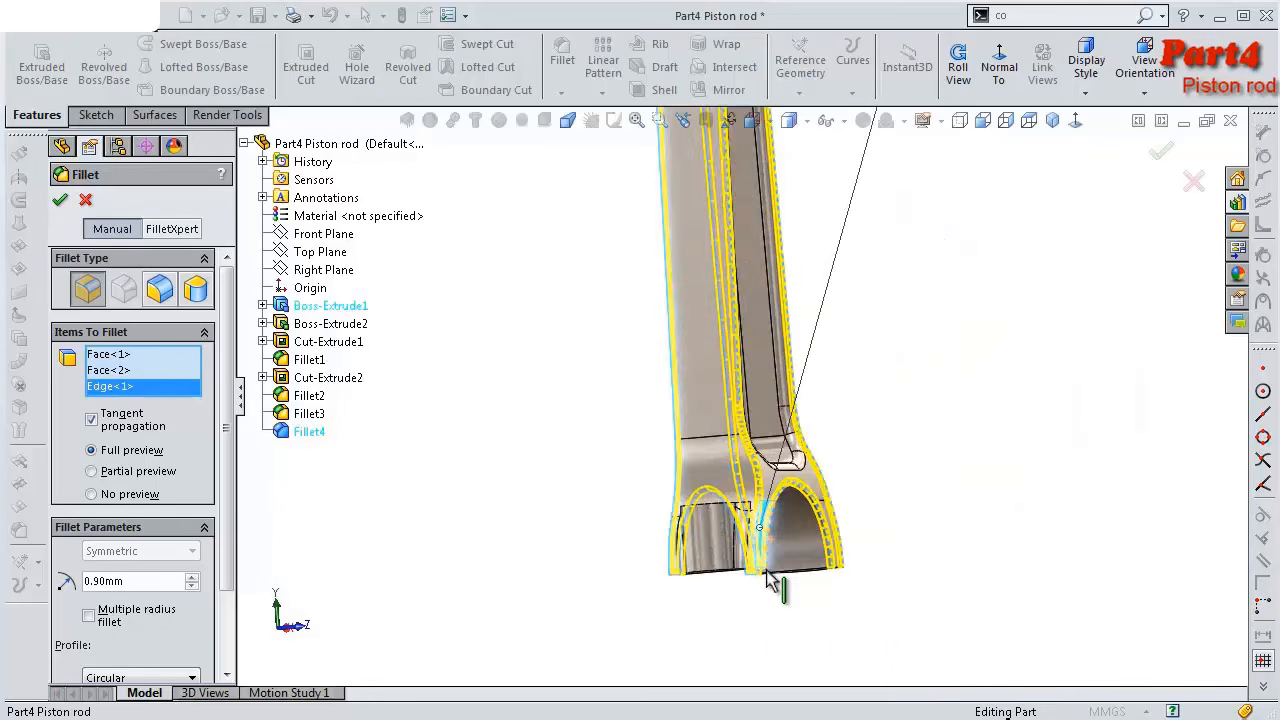
pyautogui.moveTo(771, 594); pyautogui.dragTo(860, 550, button='middle')
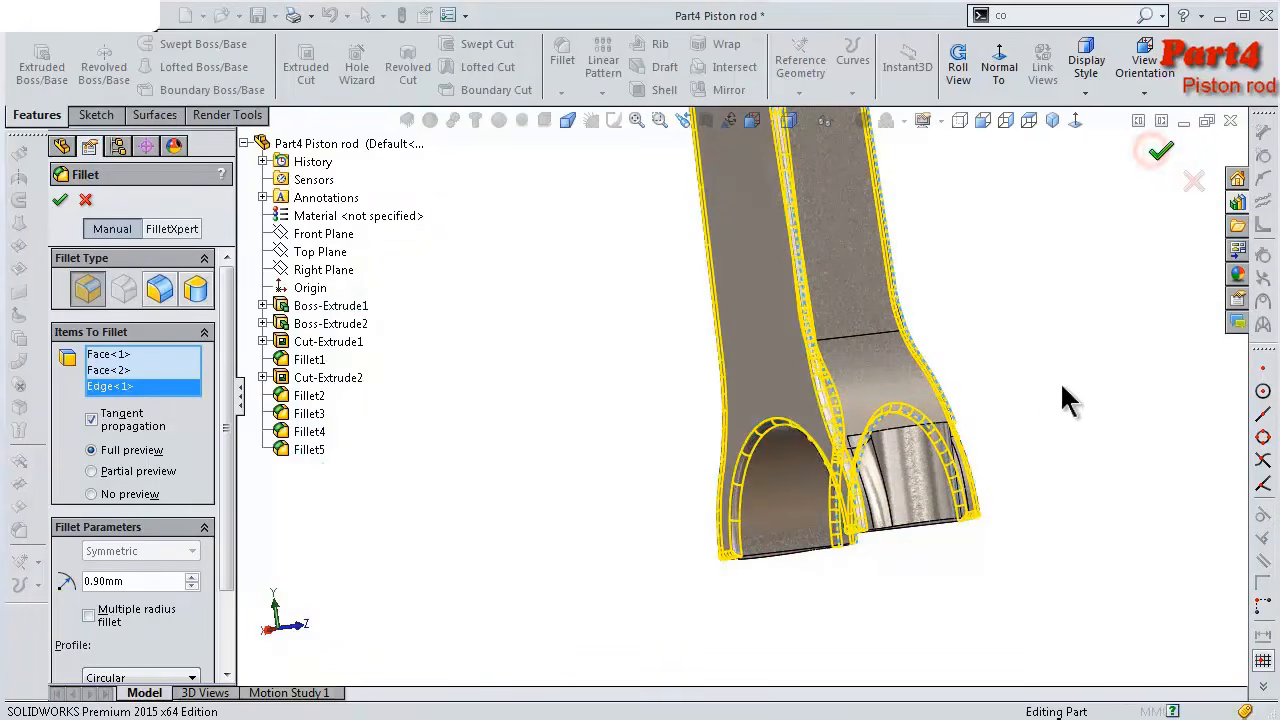
# Save the piston rod part
pyautogui.moveTo(1018, 327); pyautogui.dragTo(811, 206, button='middle')
pyautogui.scroll(-3, 815, 222)
pyautogui.hotkey('ctrl', 's')
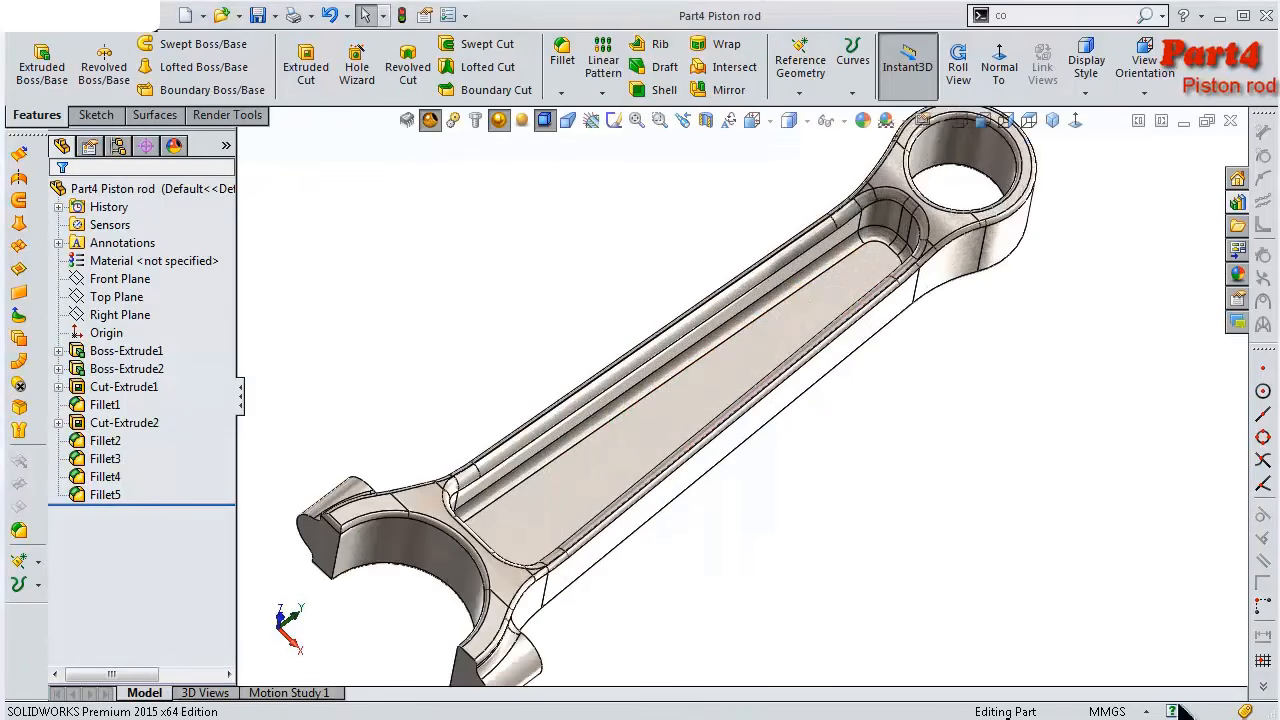
# Start a Hole Wizard legacy hole for the half-ring end's boss and set its type to Counterbored
pyautogui.moveTo(781, 498); pyautogui.dragTo(688, 510, button='middle')
pyautogui.scroll(-1, 655, 552)
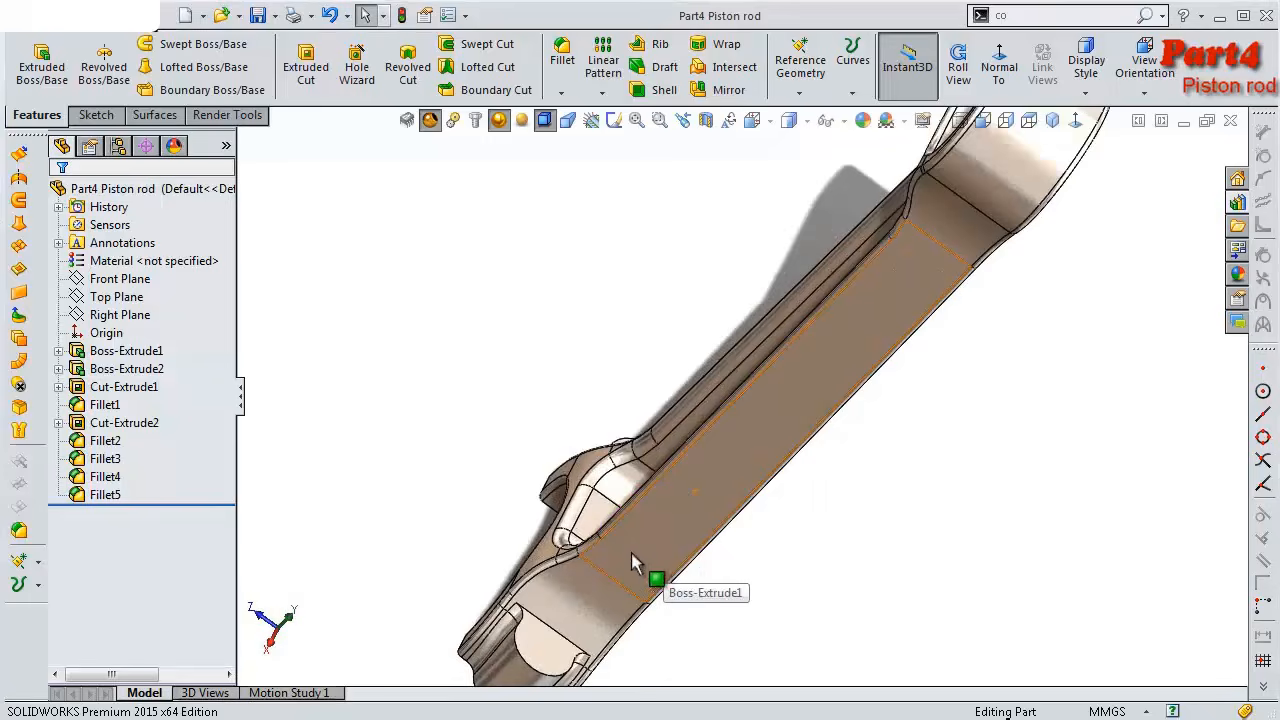
pyautogui.scroll(1, 631, 553)
pyautogui.moveTo(781, 592); pyautogui.dragTo(711, 562, button='middle')
pyautogui.scroll(-3, 711, 562)
pyautogui.keyDown('ctrl'); pyautogui.moveTo(412, 655); pyautogui.dragTo(520, 567, button='middle'); pyautogui.keyUp('ctrl')
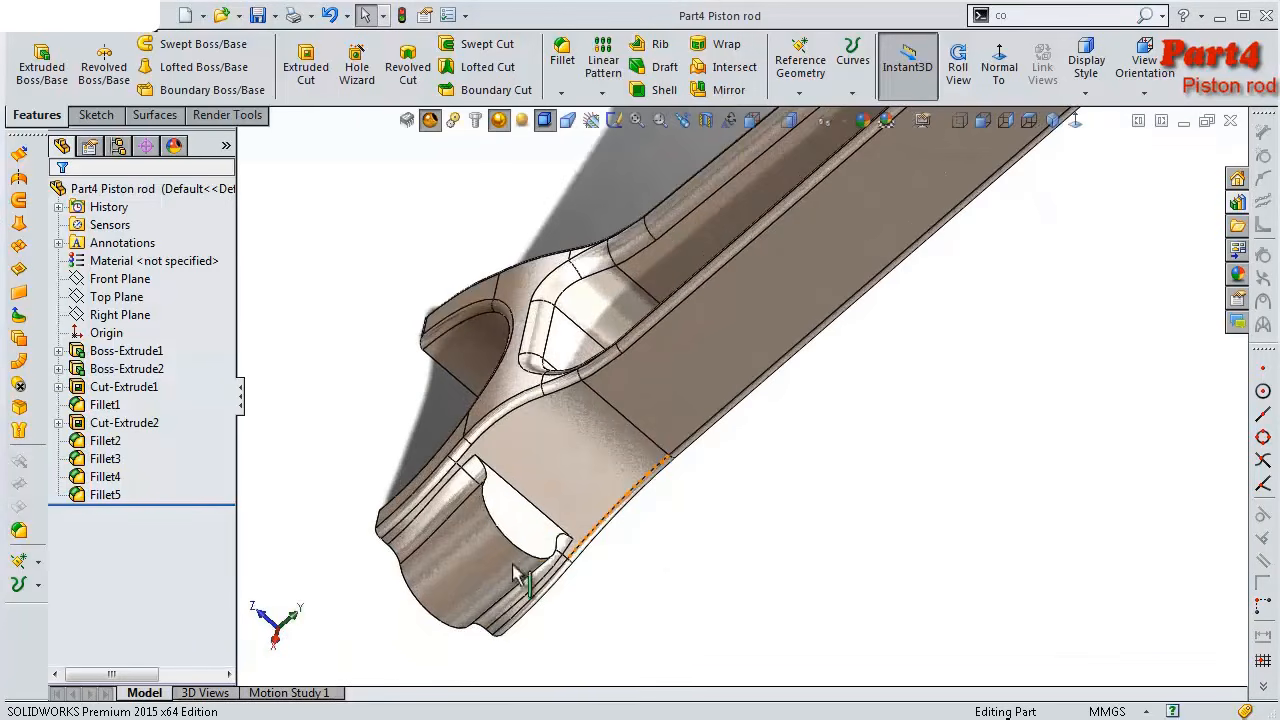
pyautogui.scroll(-2, 522, 510)
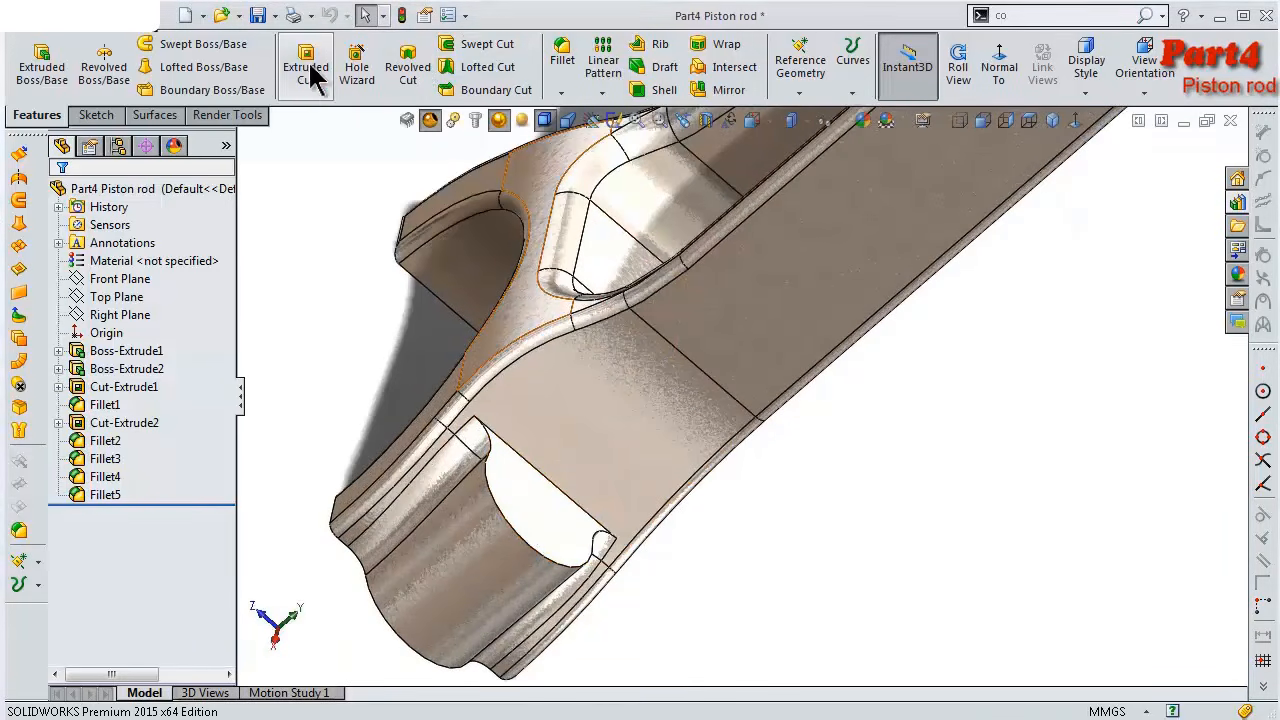
pyautogui.click(356, 66)
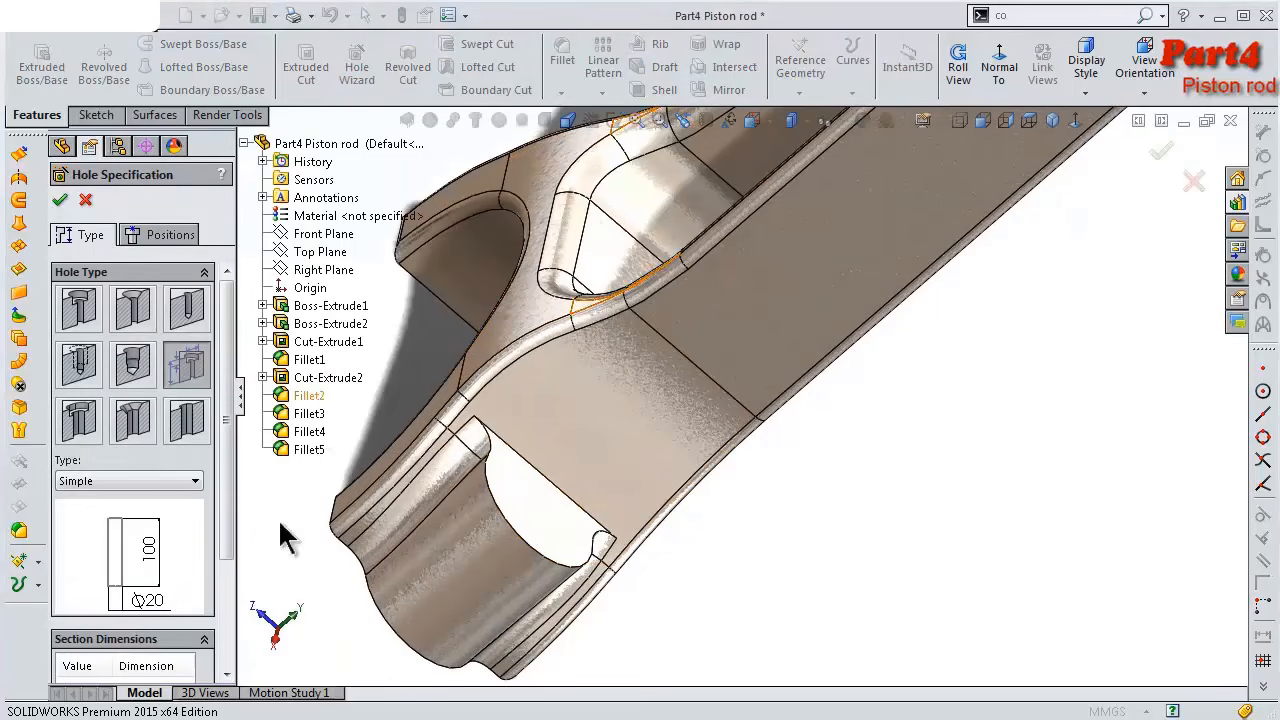
pyautogui.scroll(-2, 229, 409)
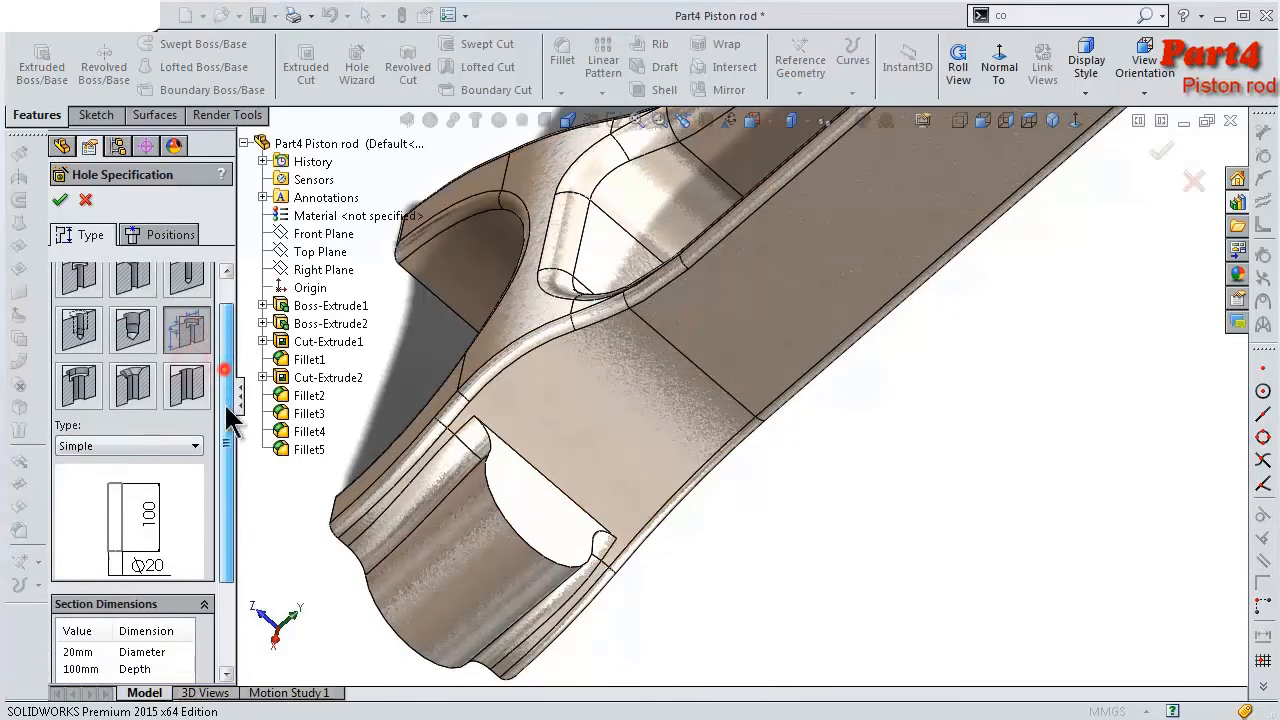
pyautogui.click(178, 410)
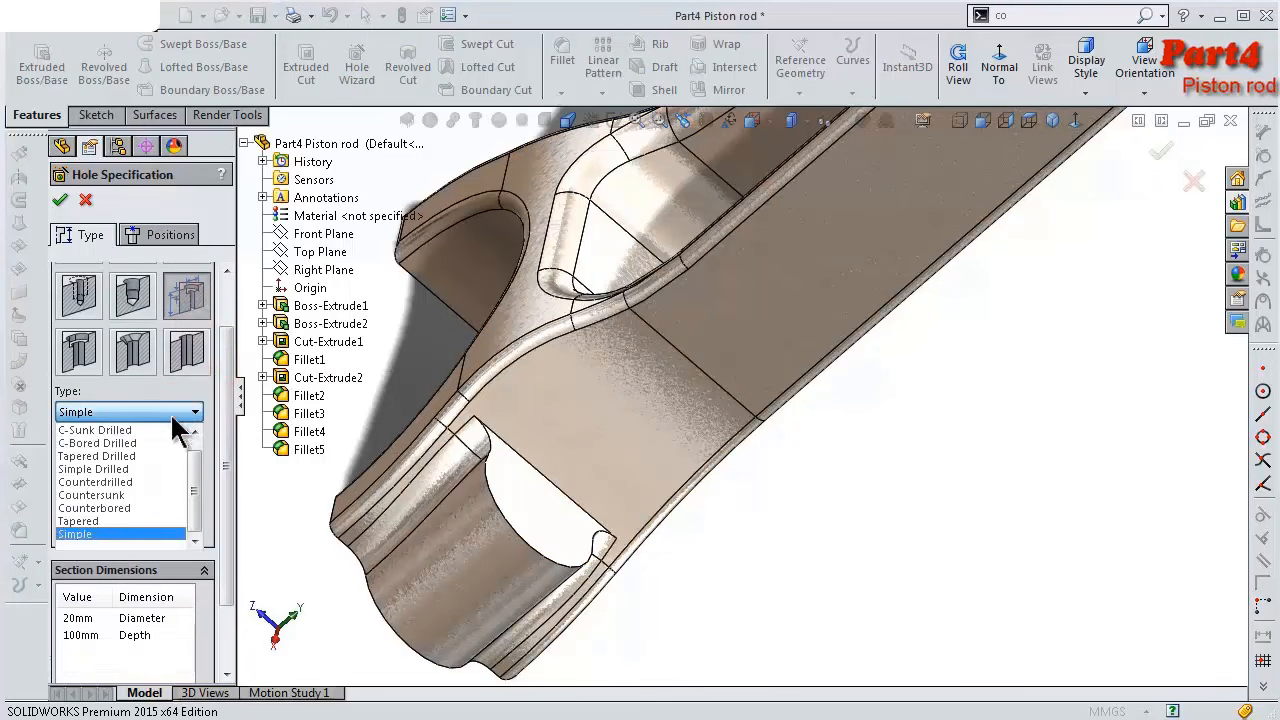
pyautogui.click(140, 510)
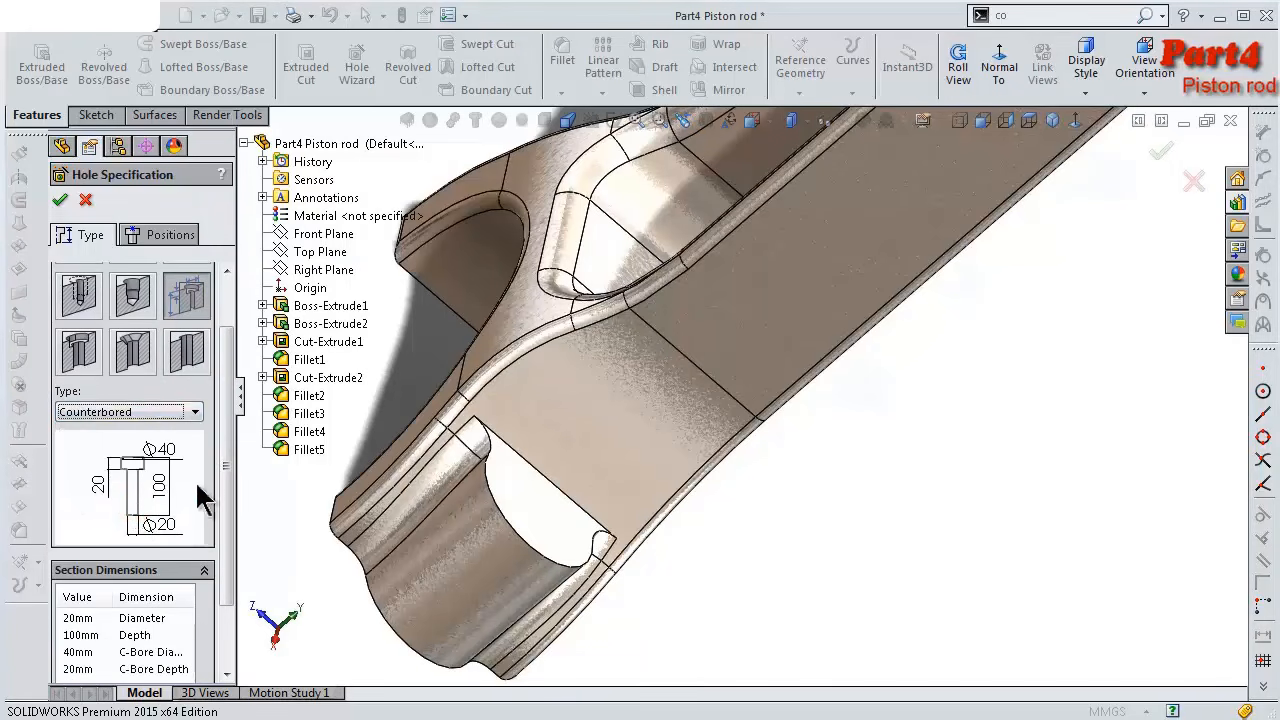
# Set the counterbored hole's diameter to 4.1 mm, its counterbore diameter to 7.25 mm and its counterbore depth to 2.25 mm
pyautogui.scroll(-3, 228, 480)
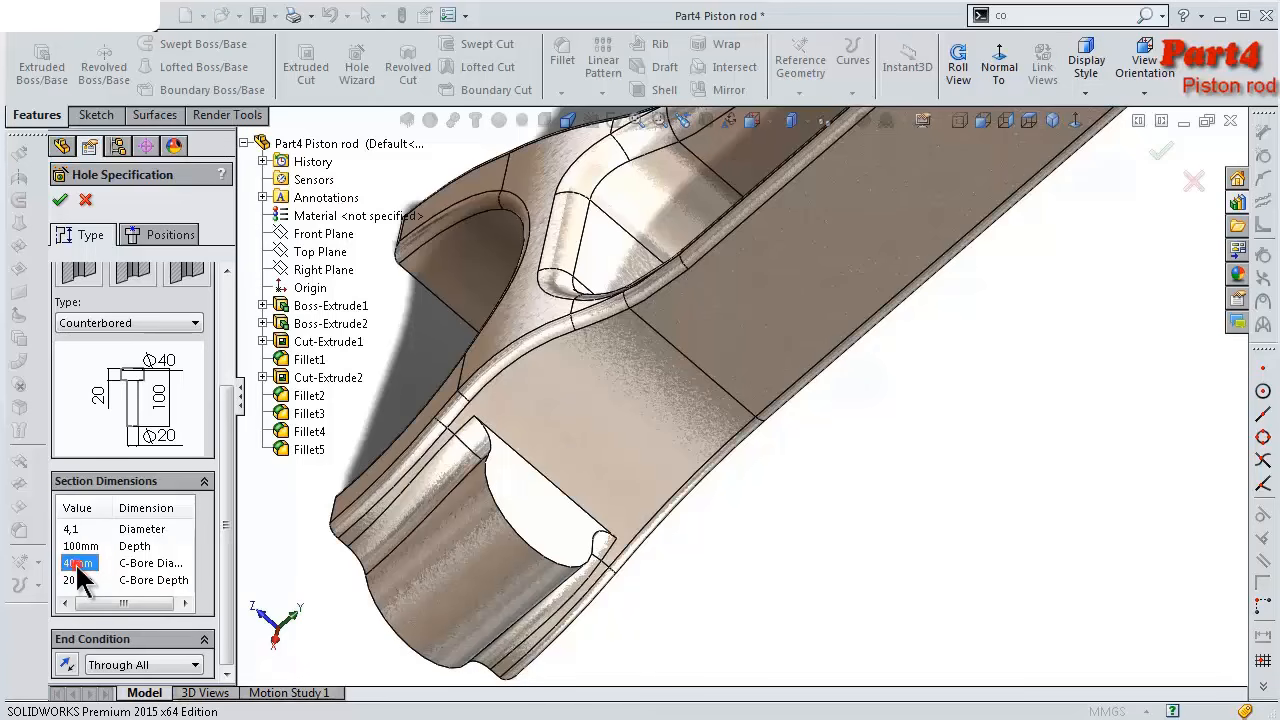
pyautogui.click(77, 564)
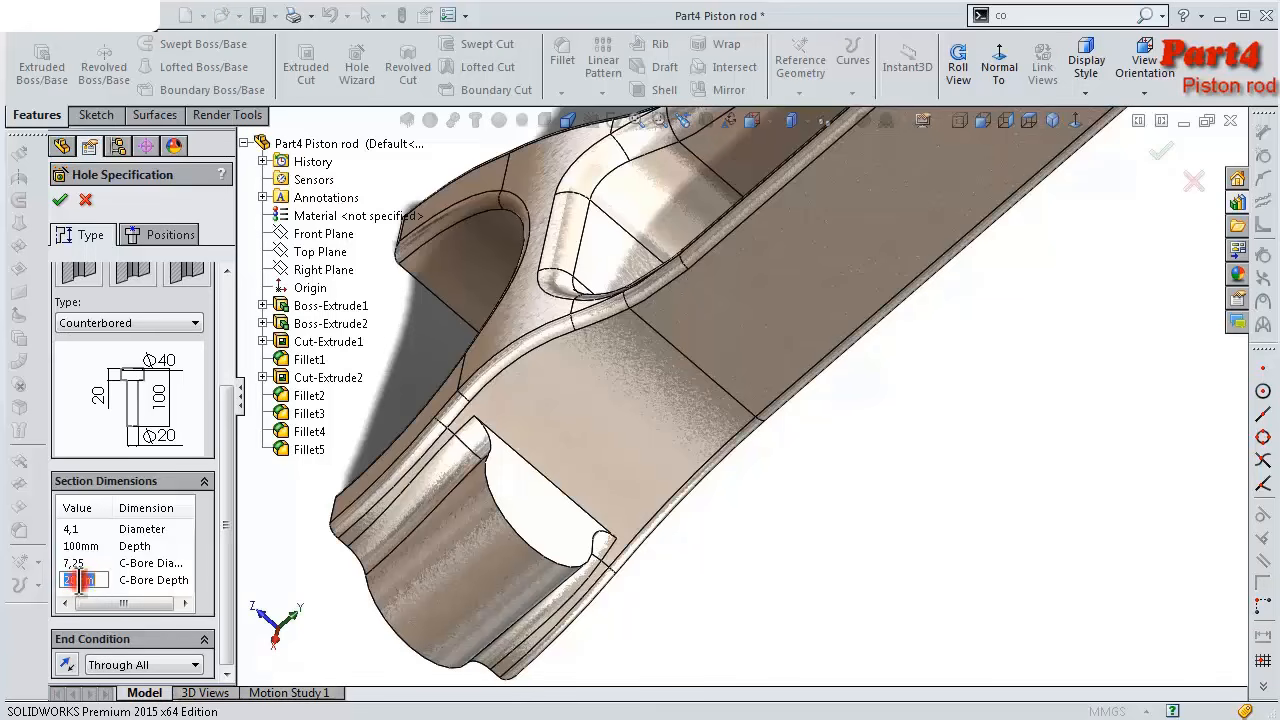
pyautogui.click(84, 581)
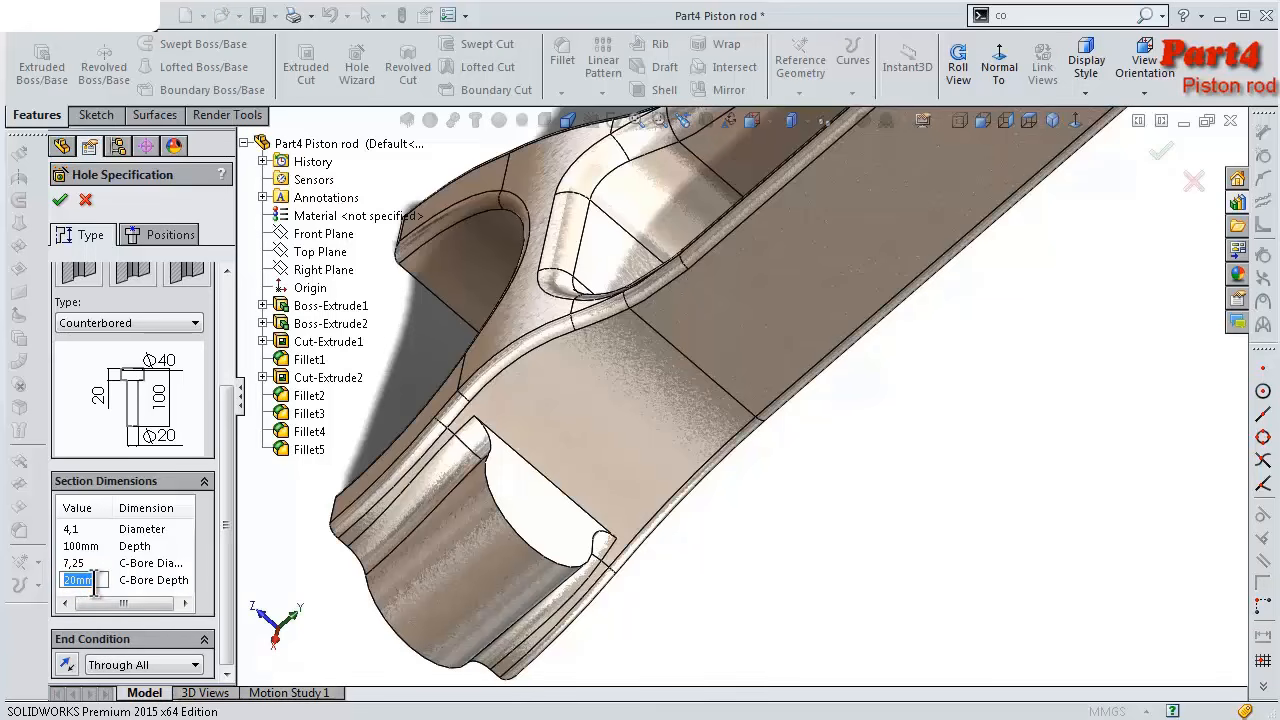
pyautogui.write('2,25')
pyautogui.press('Return')
# Place the counterbored holes at the arc centres of the two bolt bosses on the half-ring end and create them
pyautogui.click(162, 230)
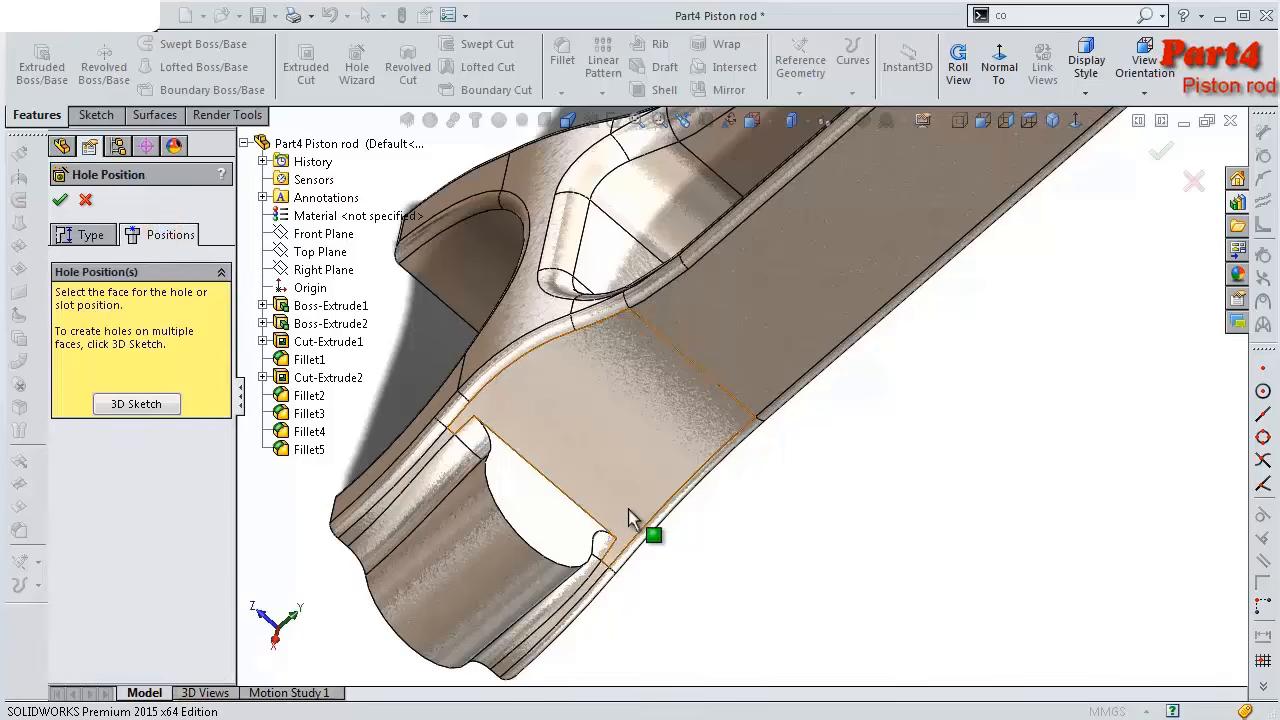
pyautogui.moveTo(726, 518); pyautogui.dragTo(517, 557, button='middle')
pyautogui.click(513, 553)
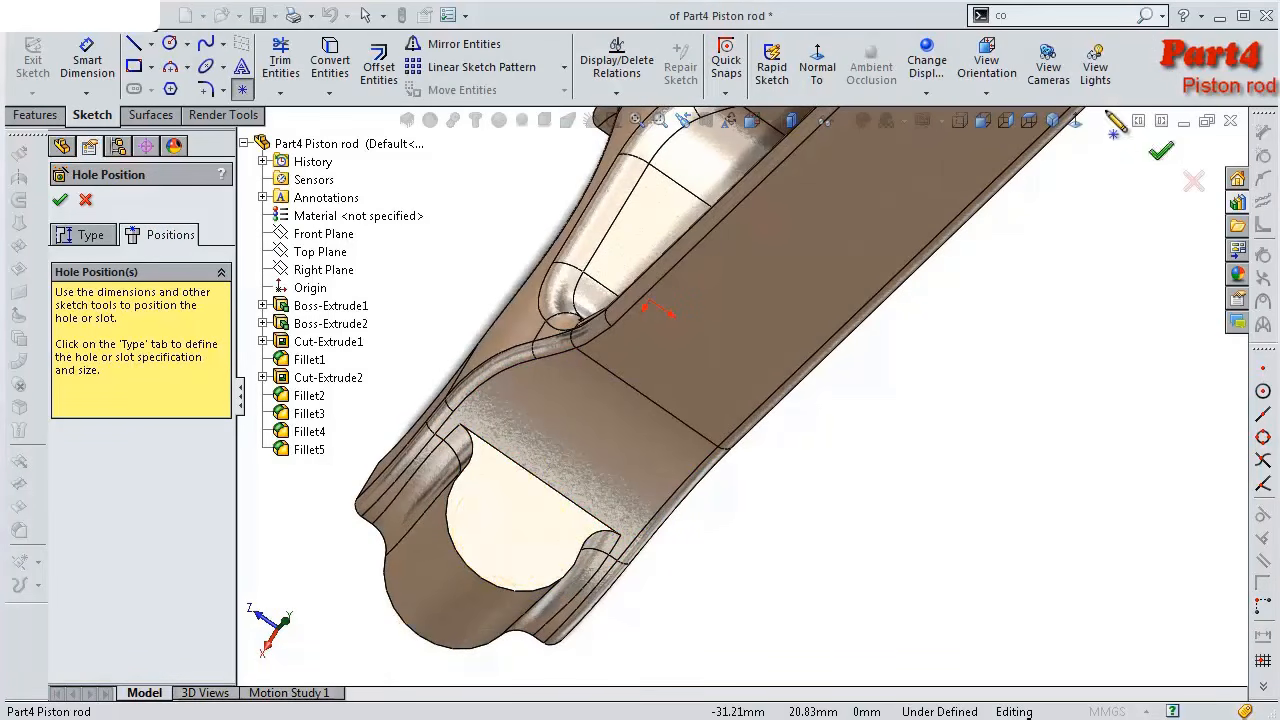
pyautogui.click(1075, 120)
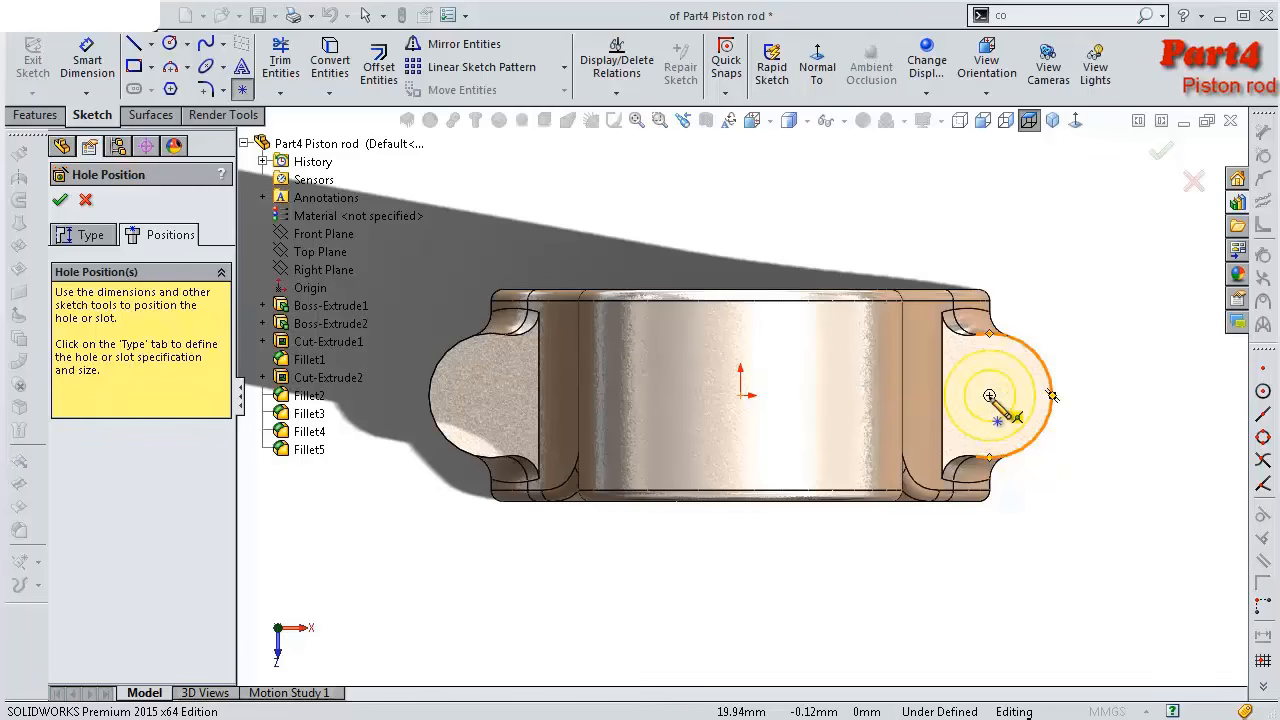
pyautogui.click(989, 396)
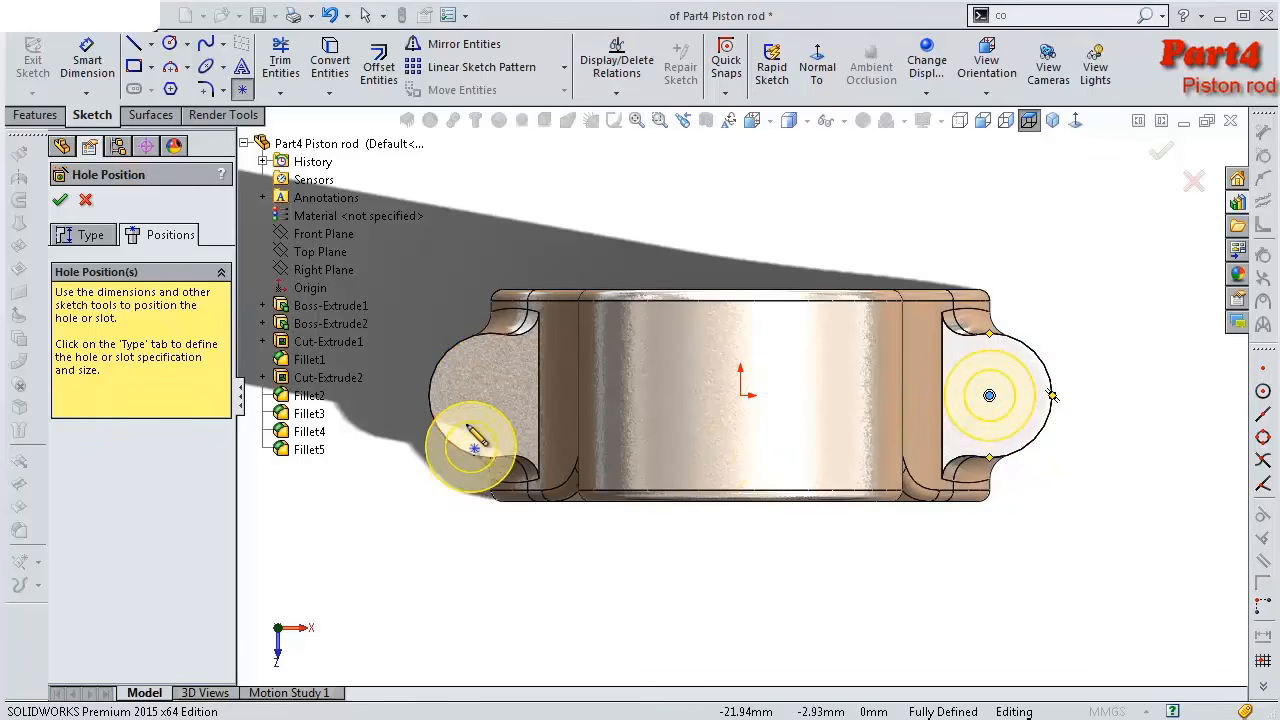
pyautogui.click(491, 396)
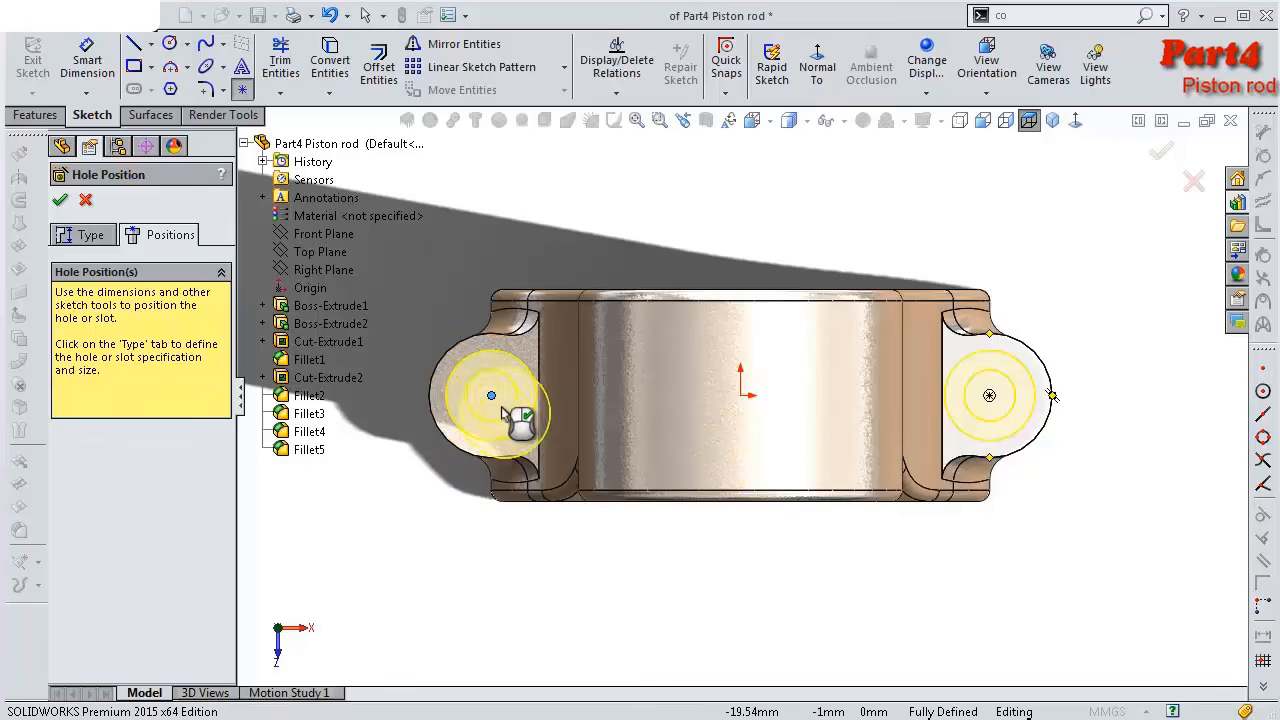
pyautogui.click(1161, 156)
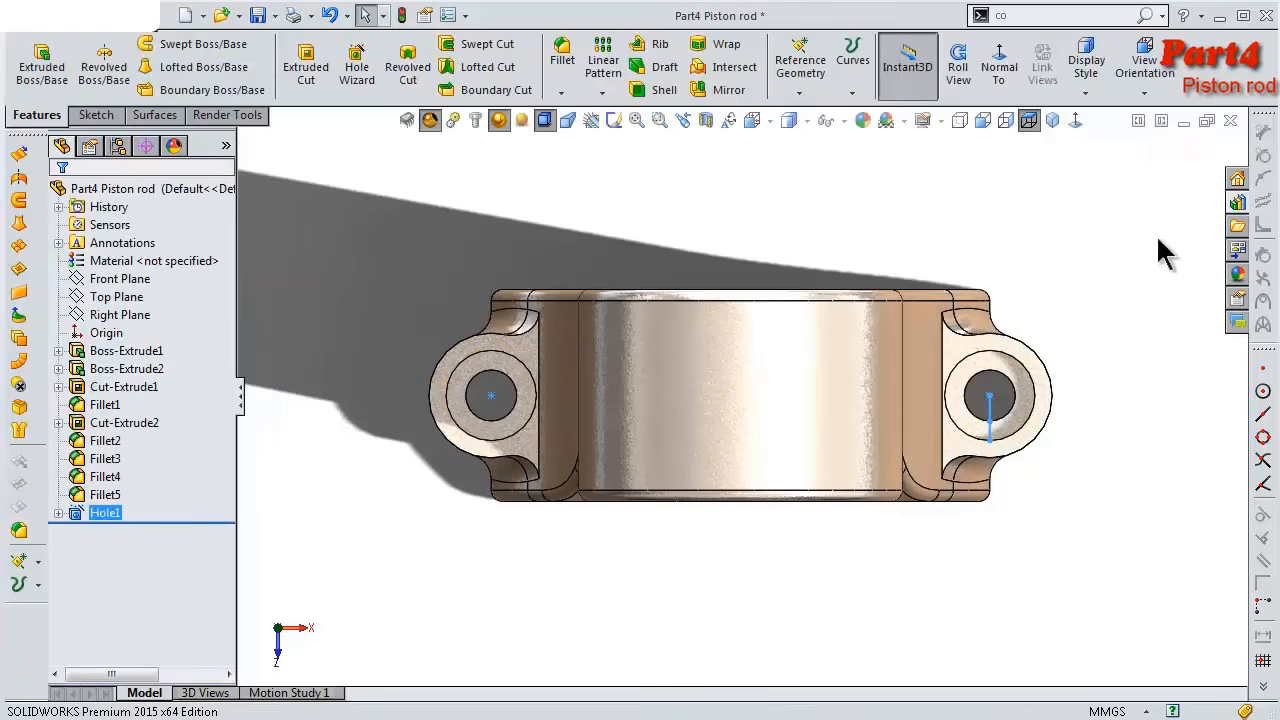
# Display the piston rod shaded without edges, turn on the additional shading effect and view the rod at an angle
pyautogui.moveTo(1008, 393); pyautogui.dragTo(937, 608, button='middle')
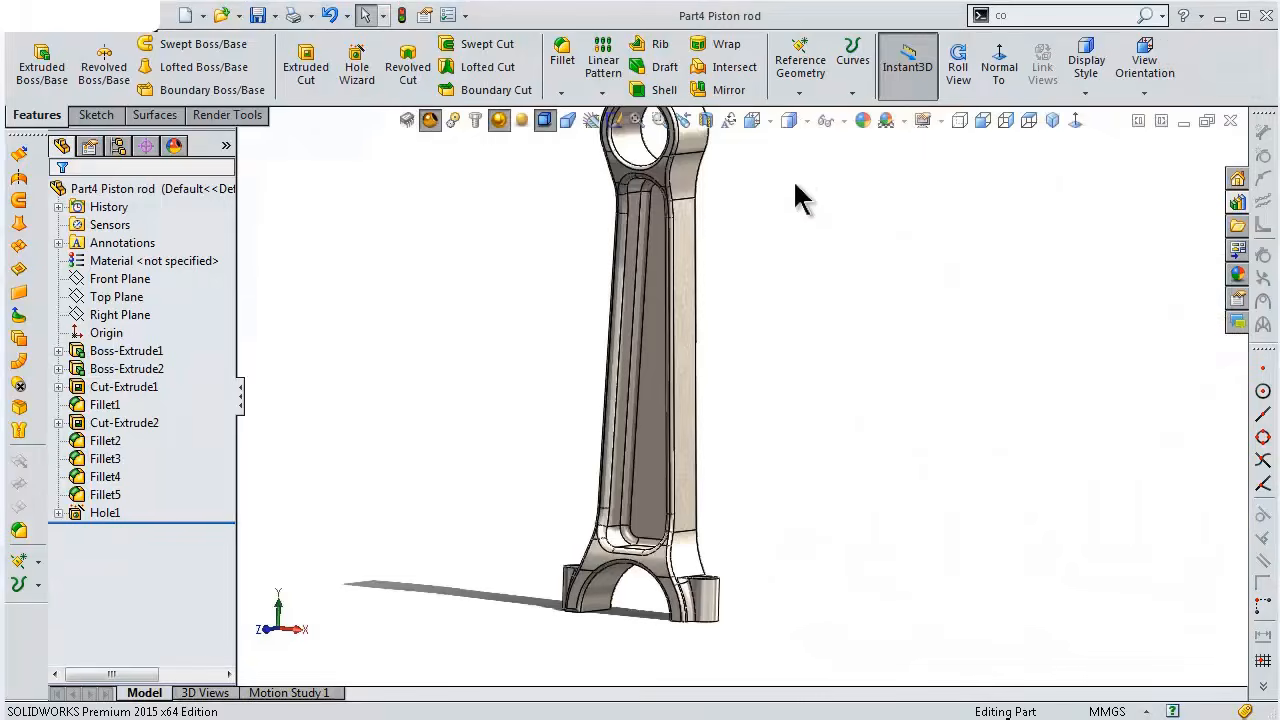
pyautogui.click(806, 121)
pyautogui.click(793, 172)
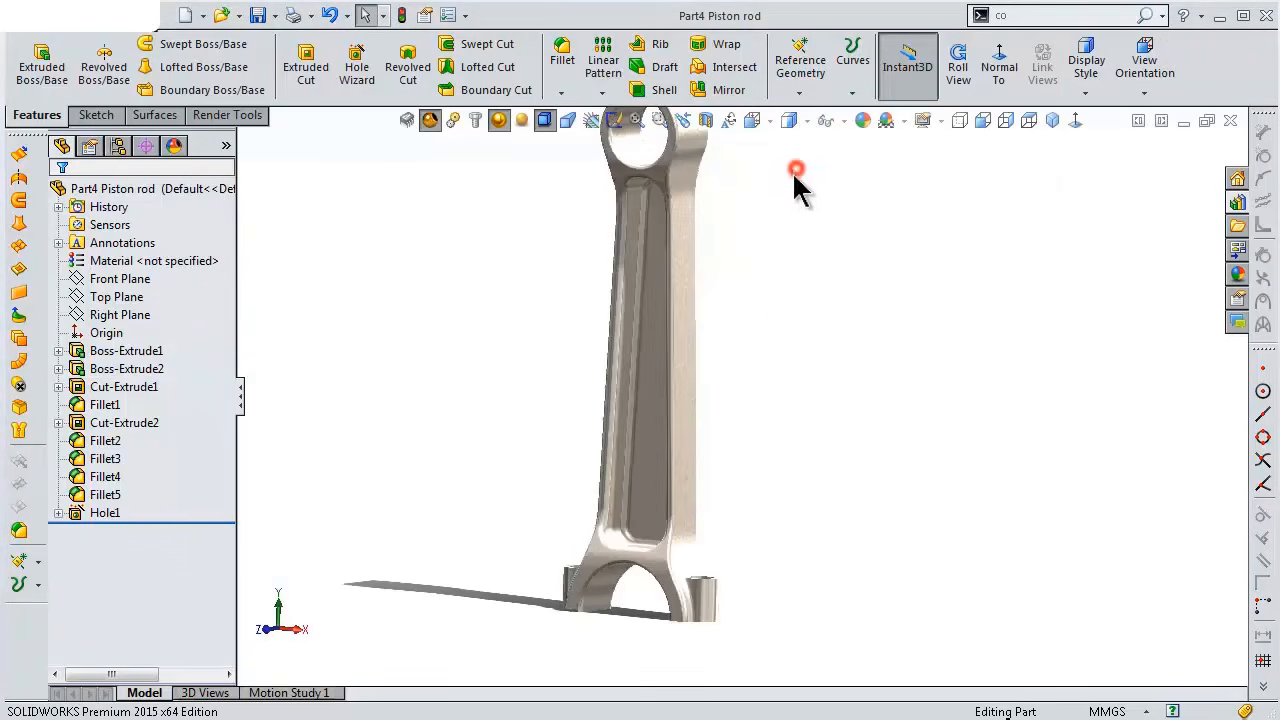
pyautogui.moveTo(751, 463)
pyautogui.mouseDown(button='middle')
pyautogui.moveTo(763, 310)
pyautogui.moveTo(934, 214)
pyautogui.moveTo(920, 457)
pyautogui.mouseUp(button='middle')
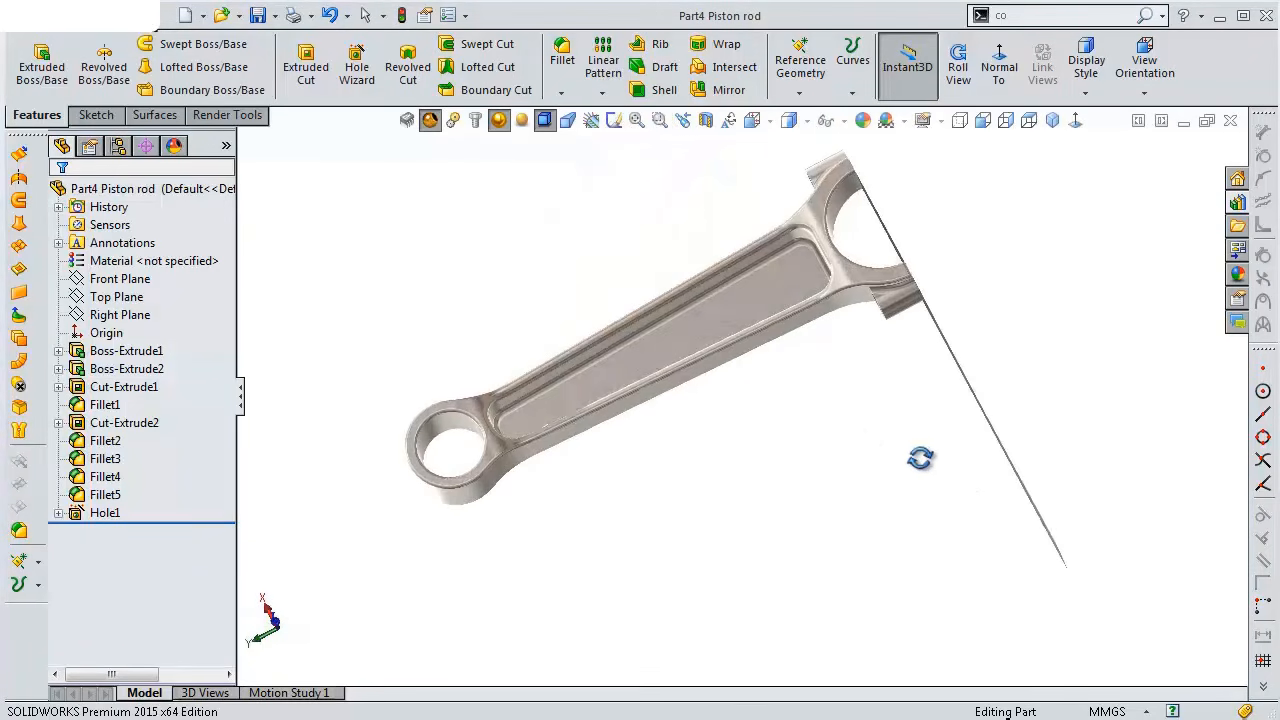
pyautogui.scroll(-3, 685, 332)
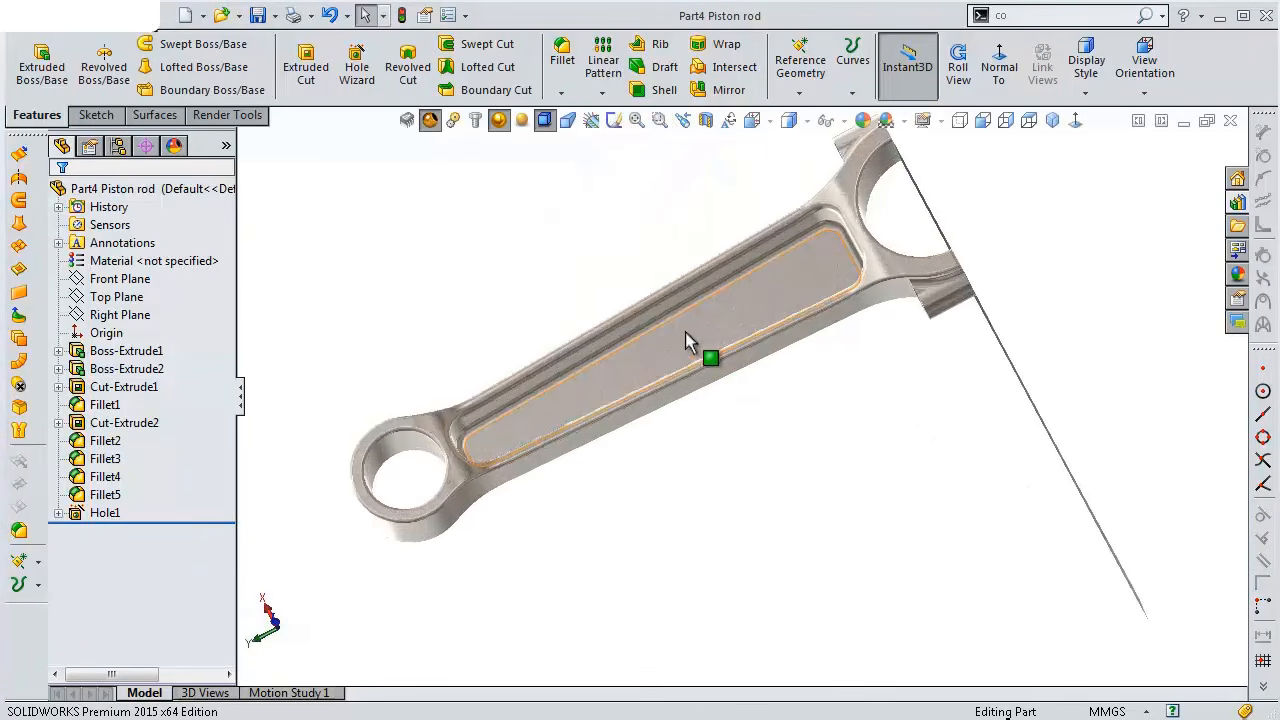
pyautogui.click(522, 120)
pyautogui.moveTo(808, 439); pyautogui.dragTo(843, 340, button='middle')
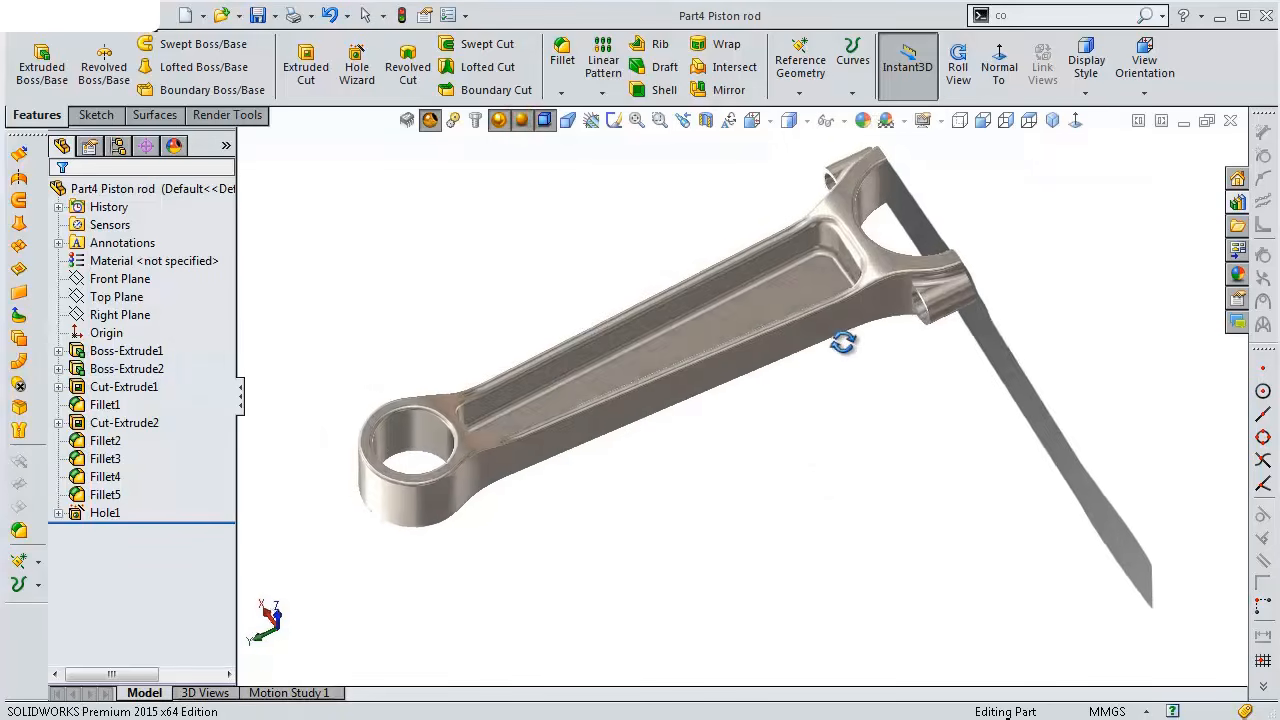